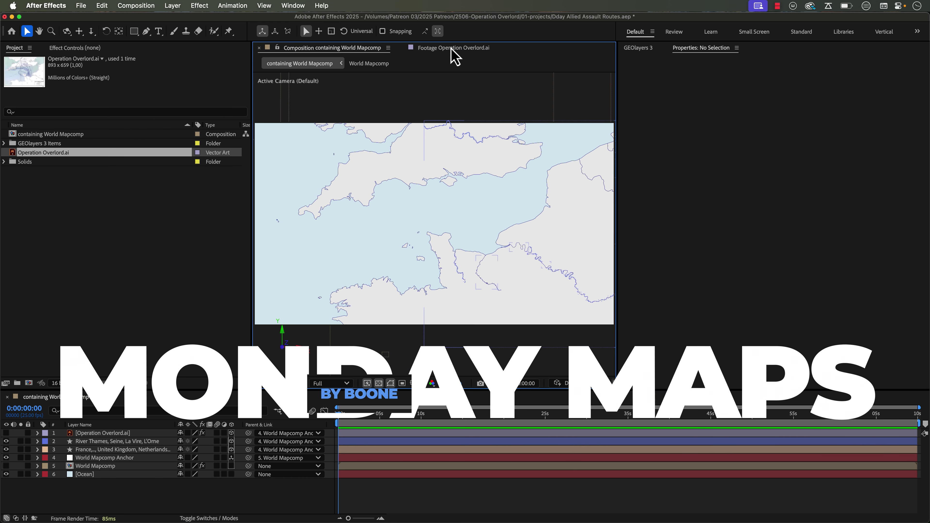
click(437, 51)
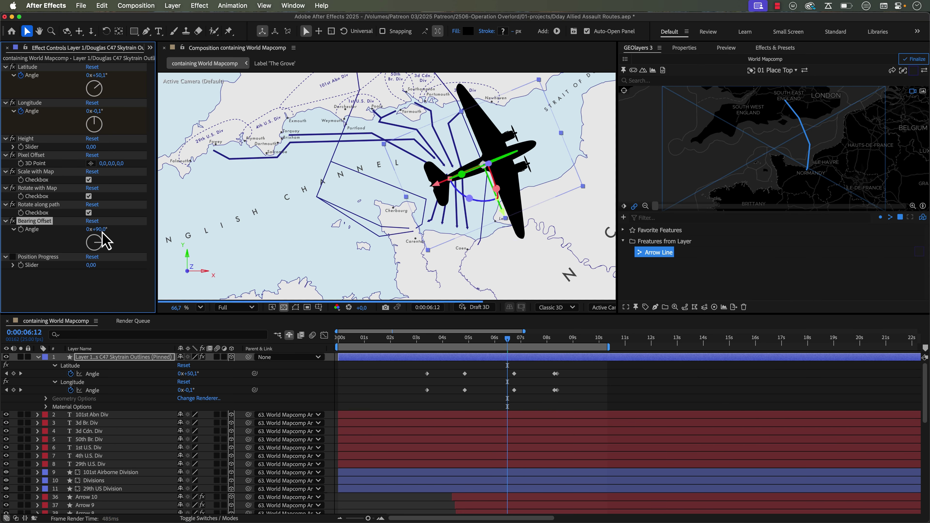
click(489, 341)
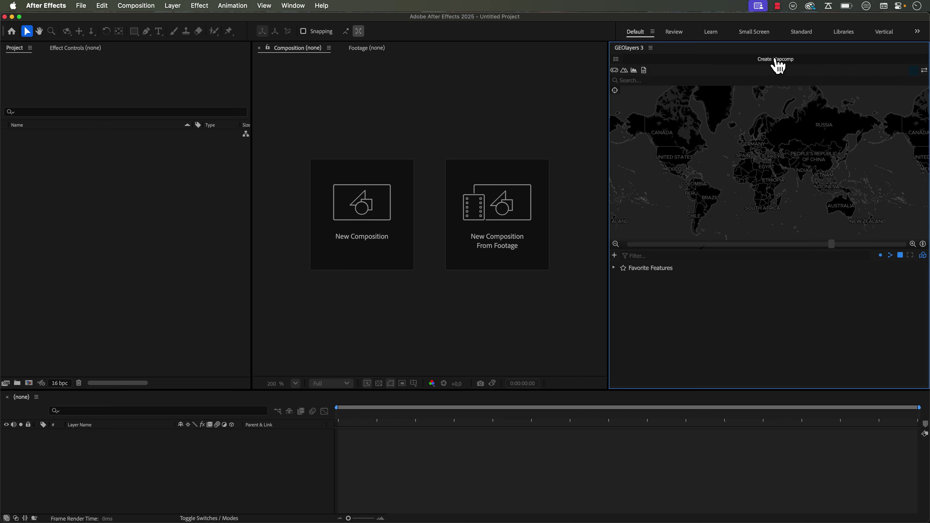
Step: Create a world mapcomp with a duration of 70 seconds and the Bing Aerial map style
click(777, 66)
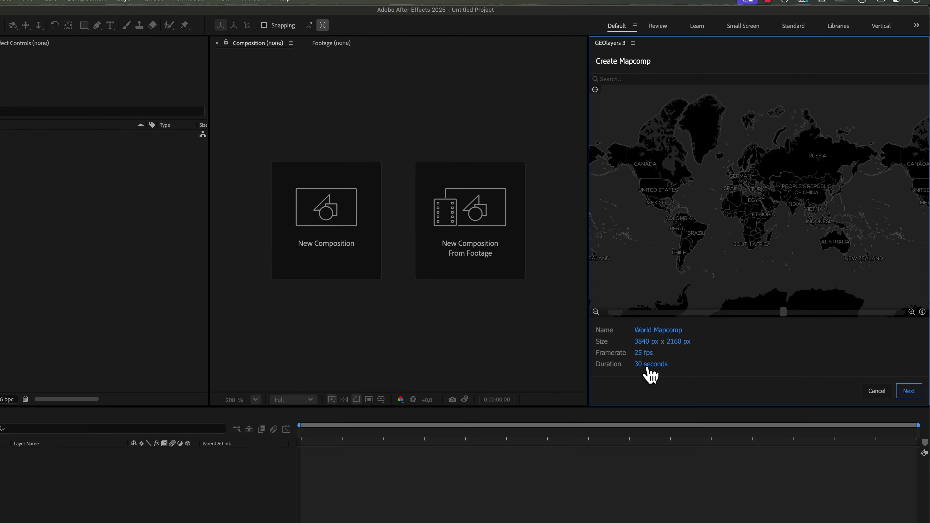
click(657, 350)
text(10)
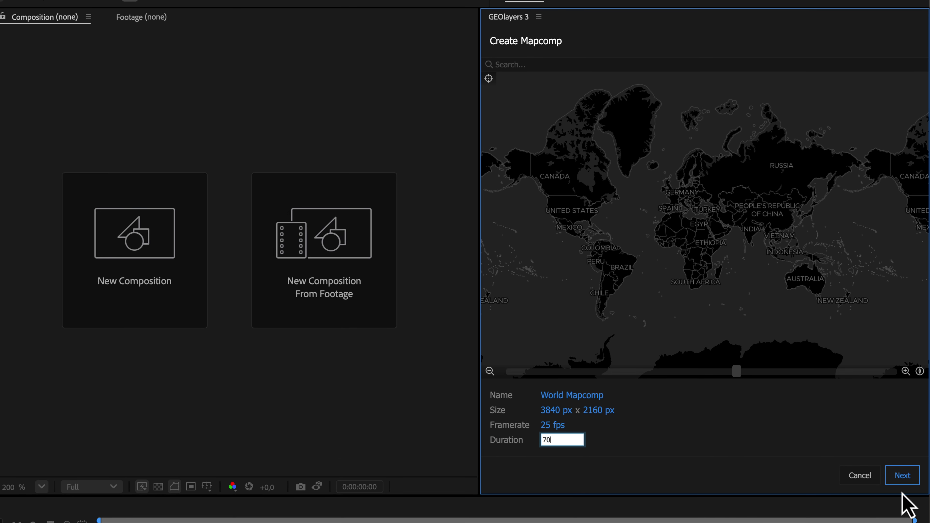
click(902, 466)
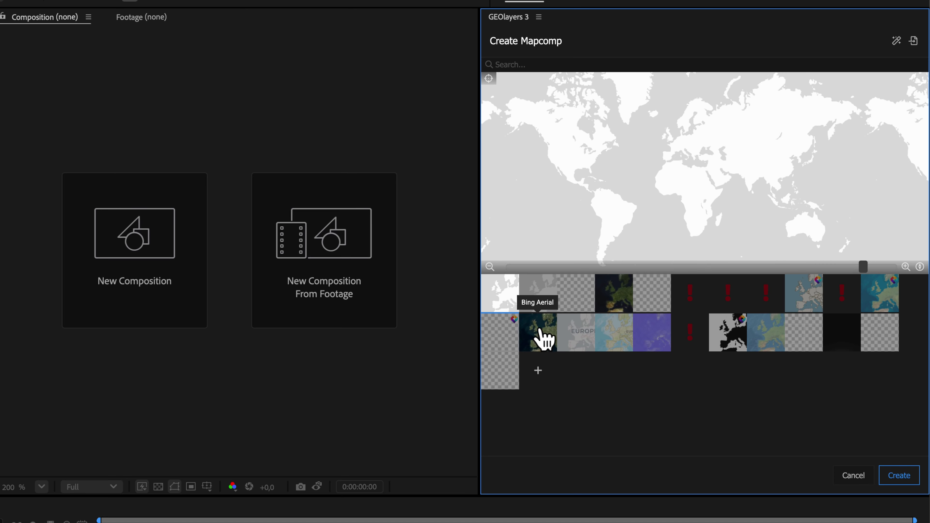
click(539, 337)
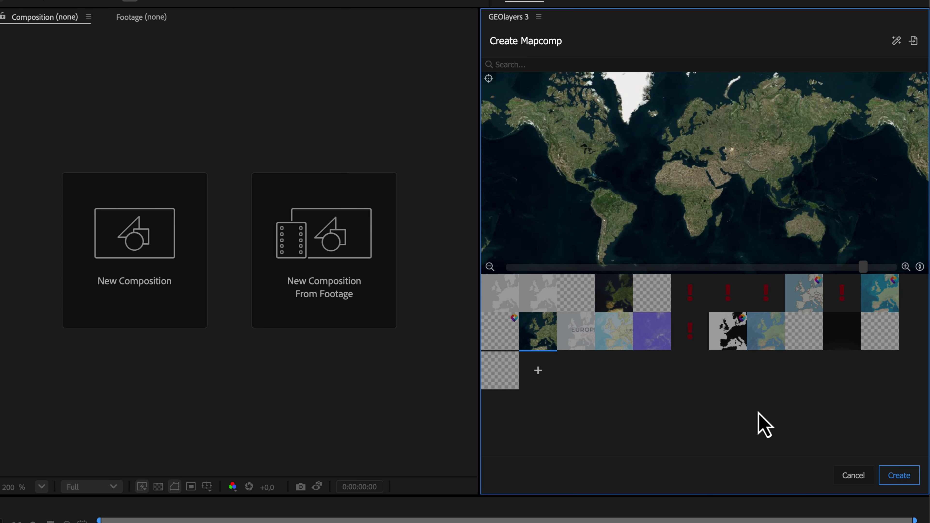
click(886, 476)
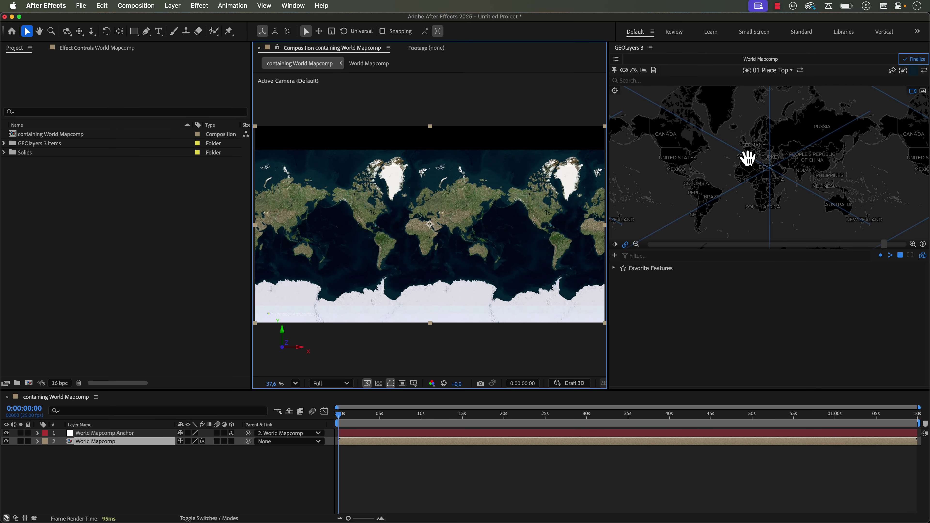
Step: Frame the mapcomp on the English Channel between southern England and northern France, and finalize it
scroll(763, 159, up, 5)
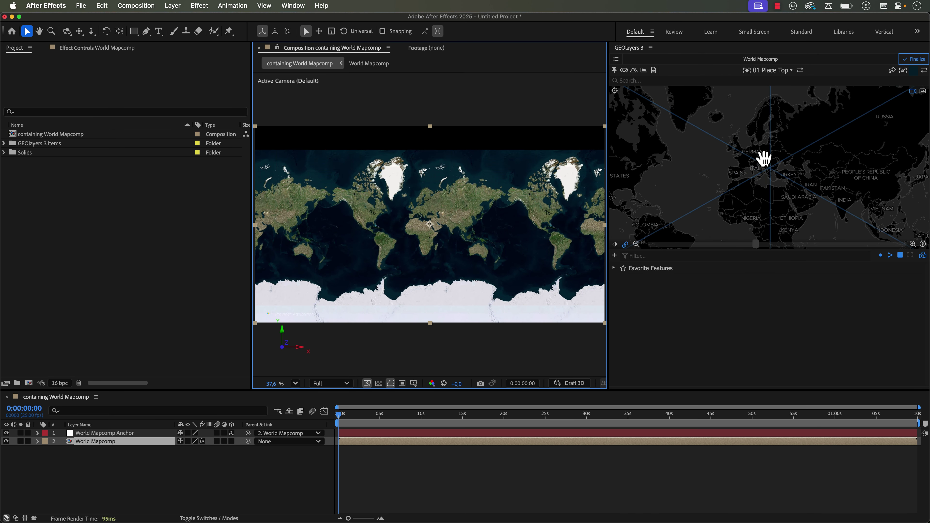
scroll(763, 158, up, 5)
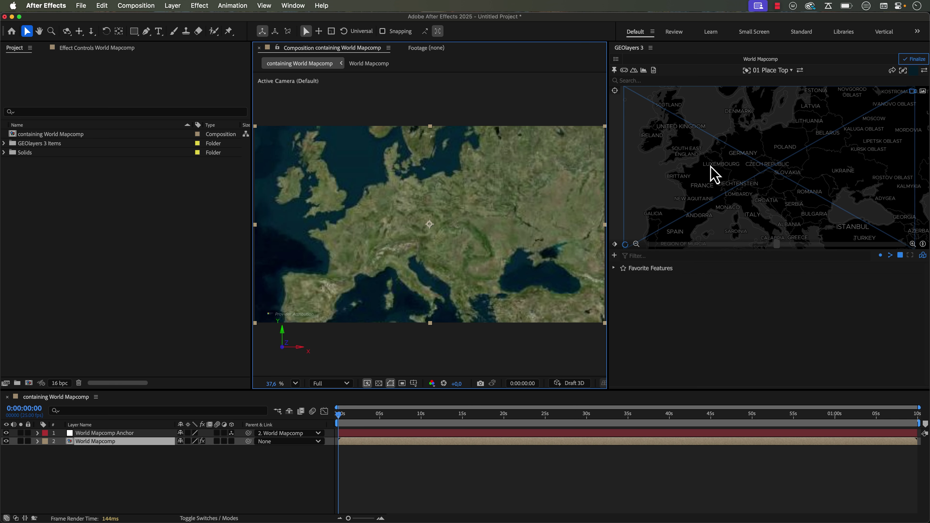
click(730, 173)
drag(708, 171, 791, 182)
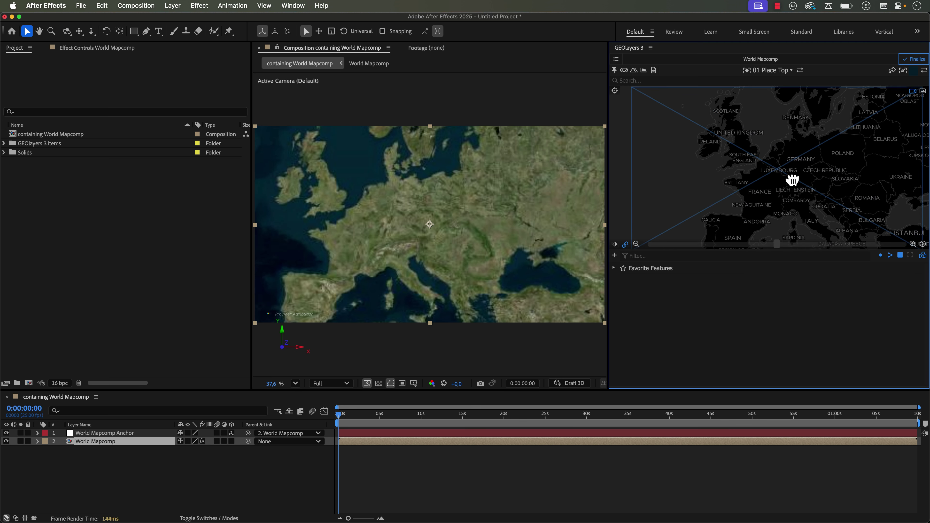
scroll(764, 174, up, 3)
scroll(792, 180, up, 2)
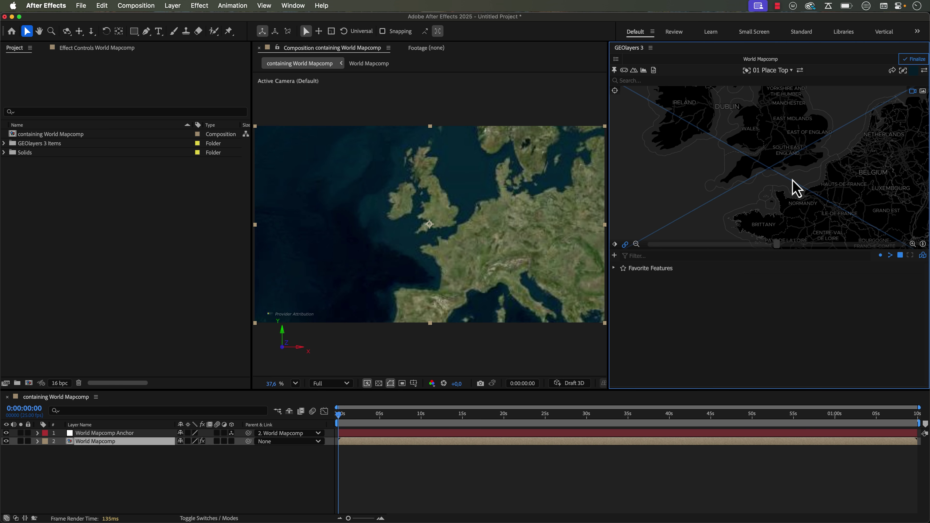
drag(796, 195, 776, 181)
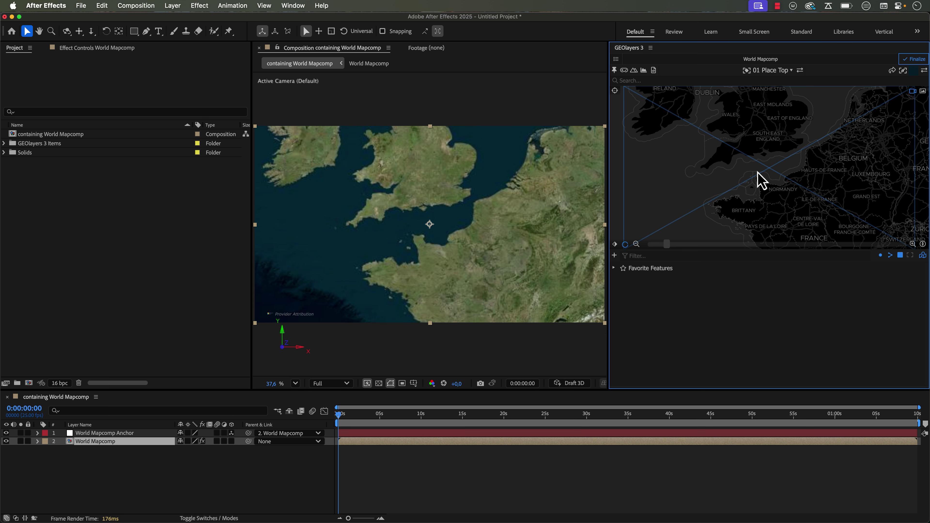
scroll(757, 181, up, 2)
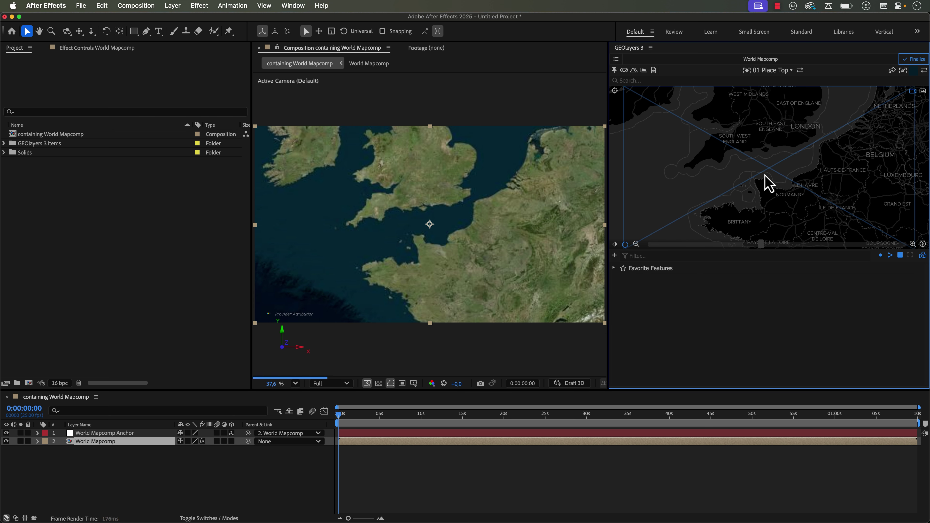
click(914, 60)
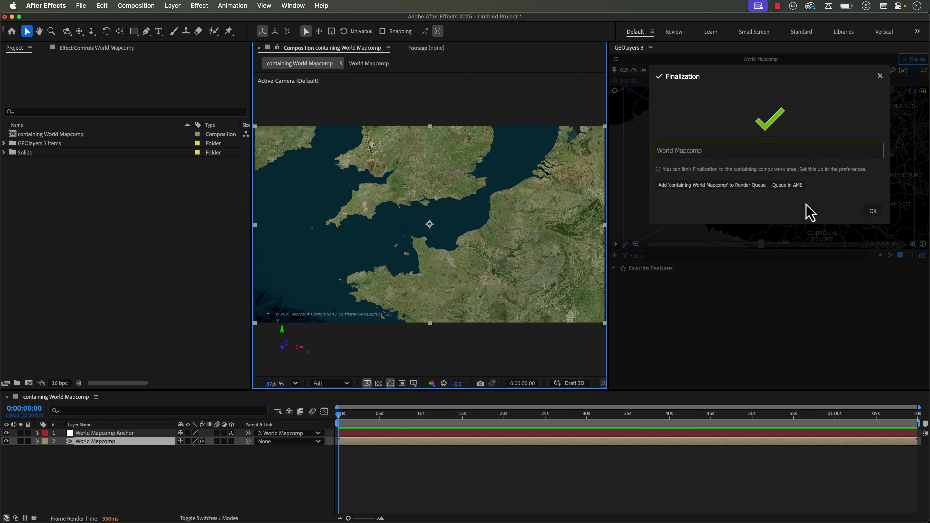
click(874, 211)
Step: Import Operation Overlord.ai from Finder into the project as footage with merged layers
key(super+Tab)
key(super+Tab)
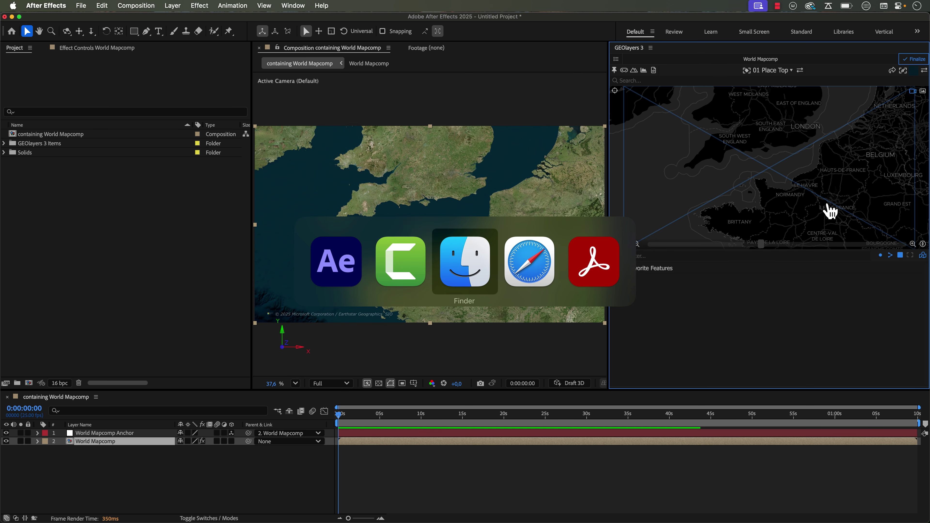
drag(96, 387, 81, 204)
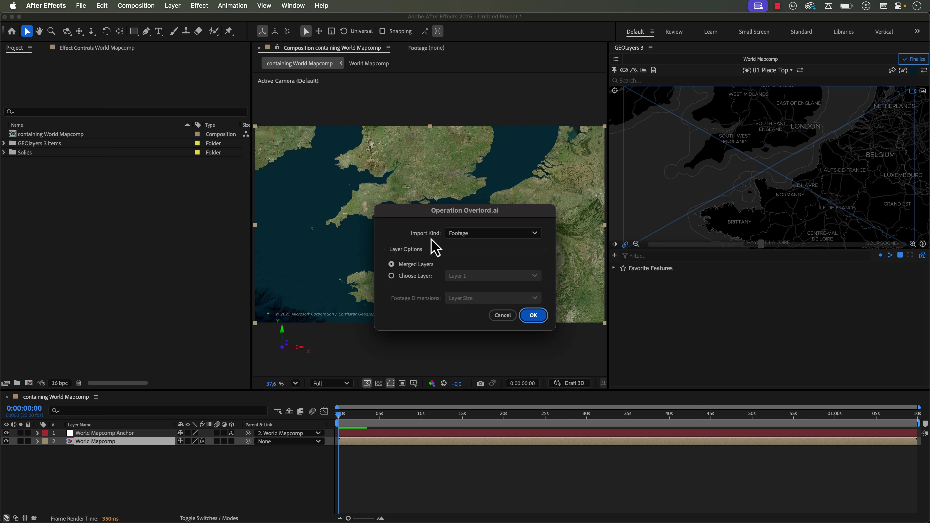
click(533, 315)
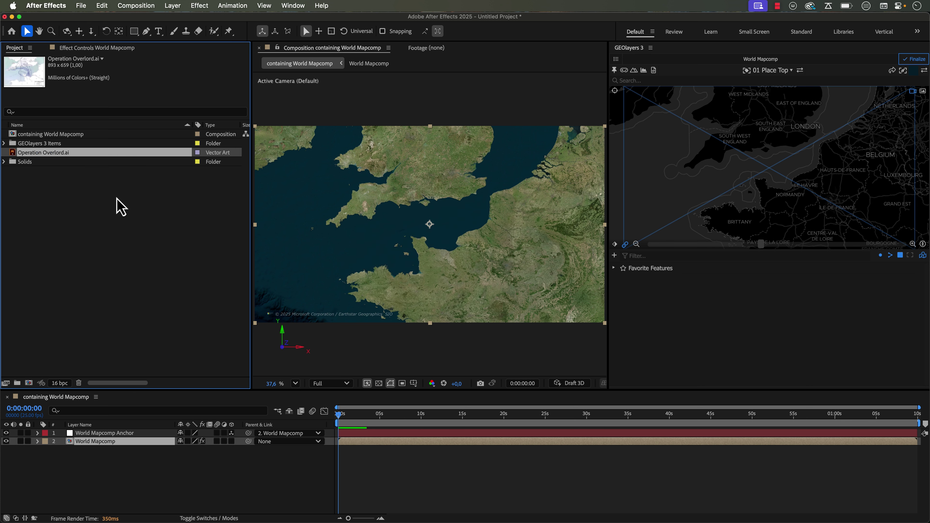
Step: Place Operation Overlord.ai as the top layer of the composition, enlarge it over the map, and enable continuous rasterization
drag(21, 155, 425, 218)
drag(466, 248, 586, 313)
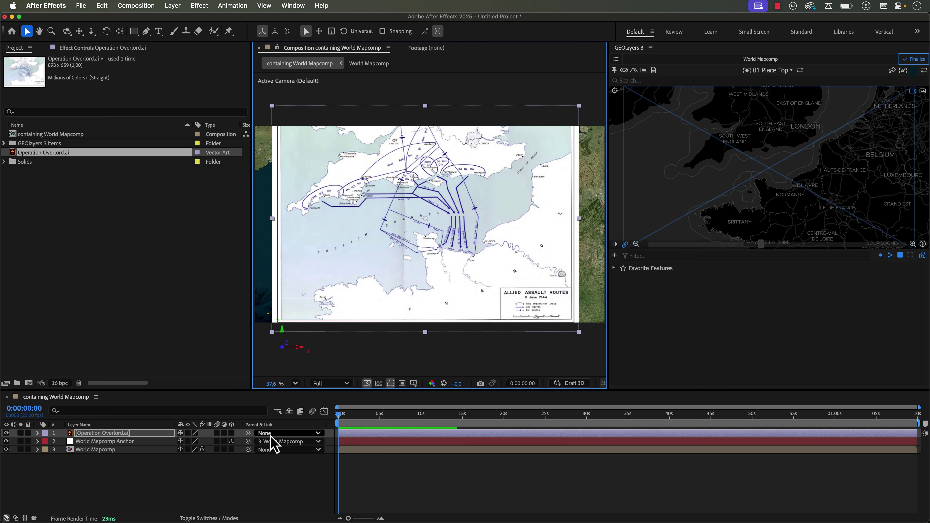
click(188, 433)
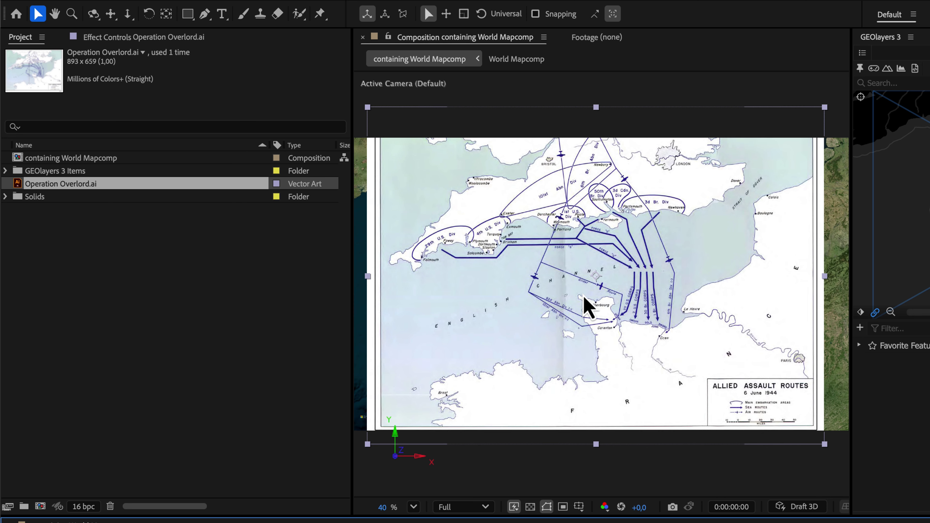
Step: Move the Operation Overlord layer's anchor point to the northwestern tip of the peninsula beside Cherbourg
scroll(584, 308, up, 2)
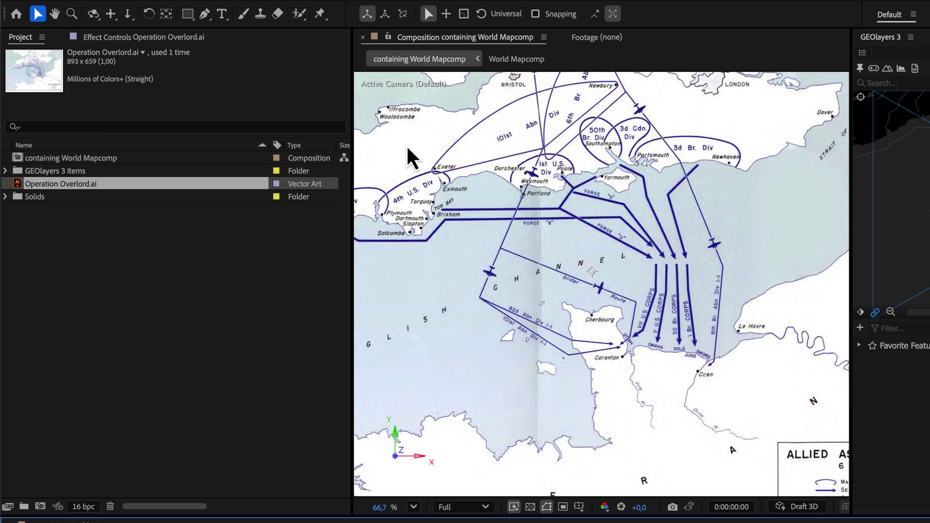
click(167, 16)
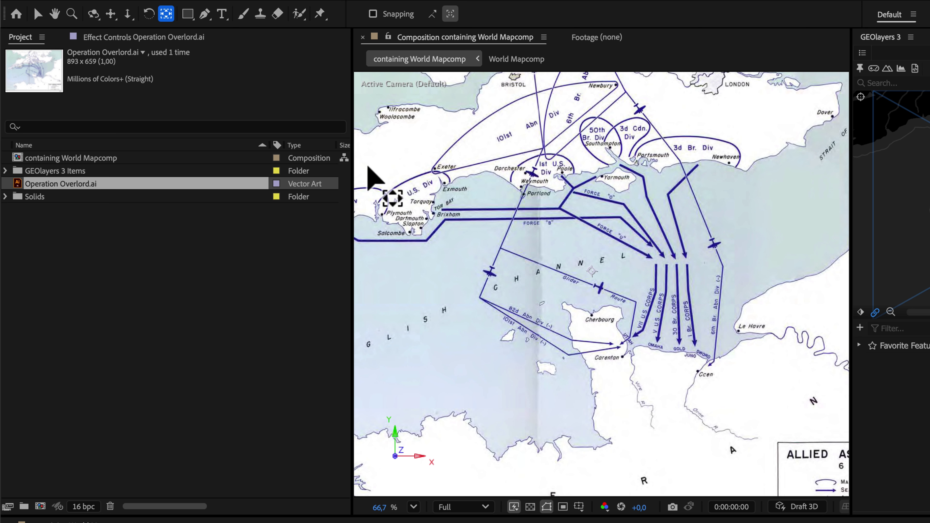
click(585, 275)
drag(585, 275, 564, 304)
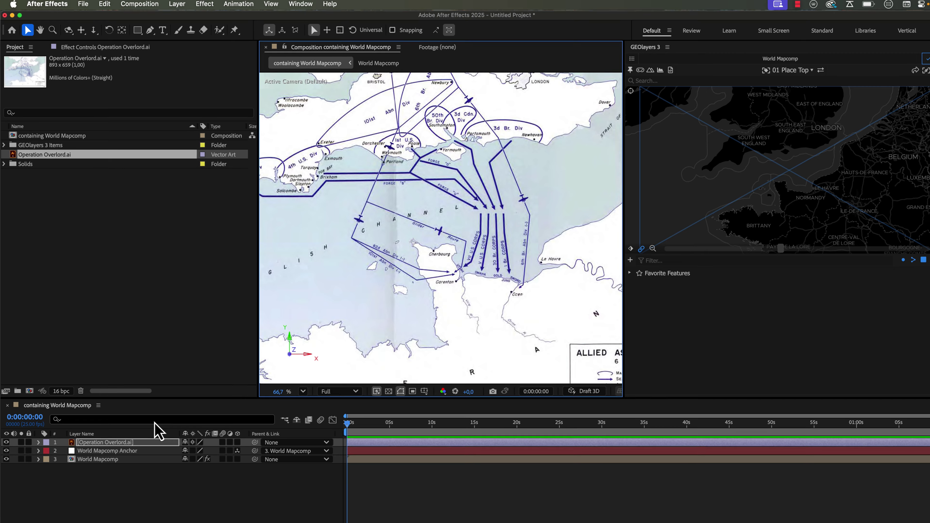
Step: Lower the Operation Overlord layer's opacity to 36% and align its Cherbourg peninsula tip with the same tip on the satellite map
key(t)
drag(181, 442, 157, 445)
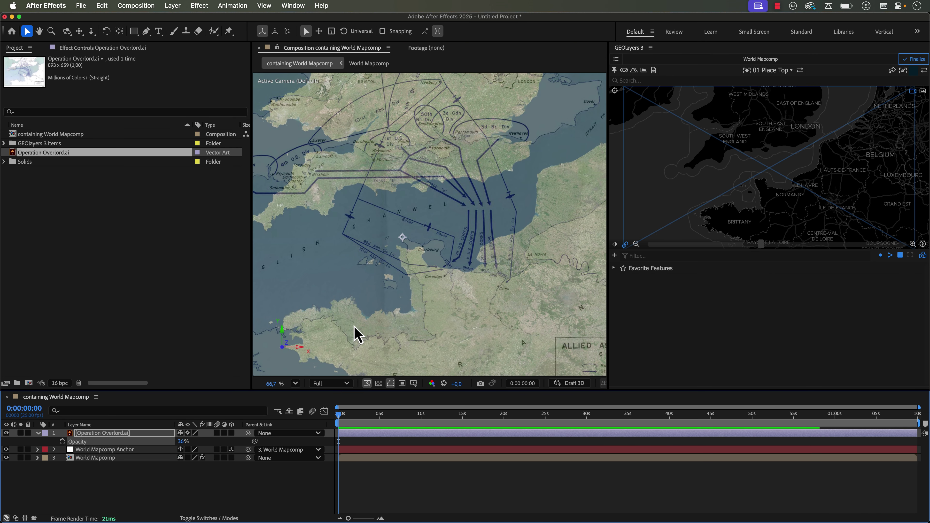
scroll(355, 344, up, 3)
key(h)
drag(355, 358, 409, 242)
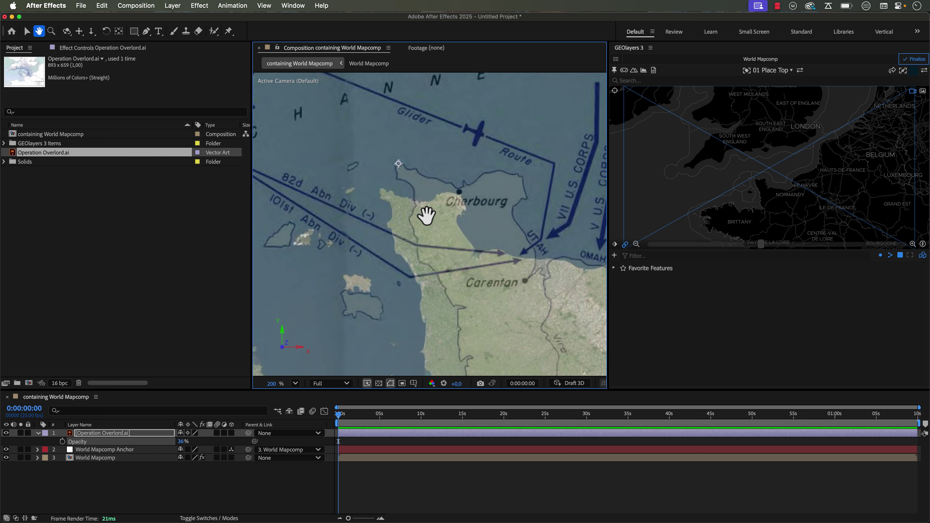
key(v)
scroll(402, 189, up, 3)
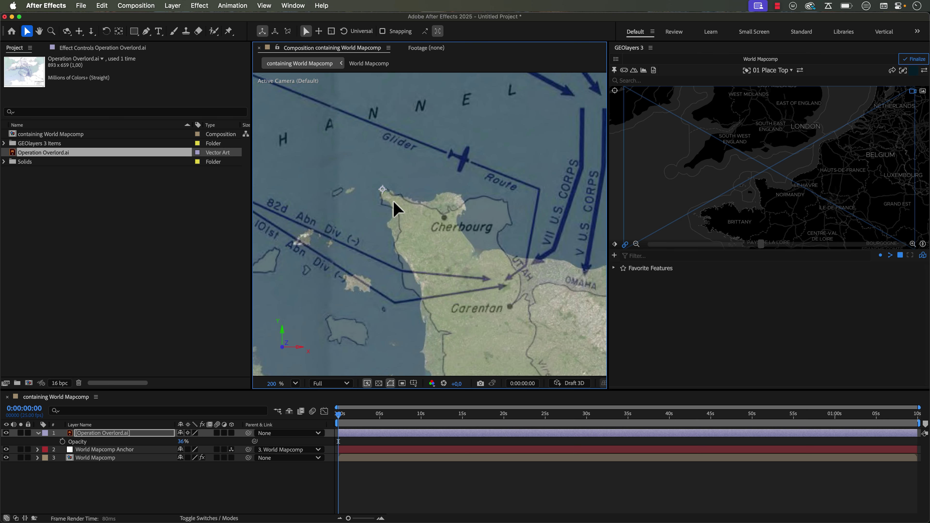
scroll(397, 209, right, 1)
scroll(397, 210, down, 4)
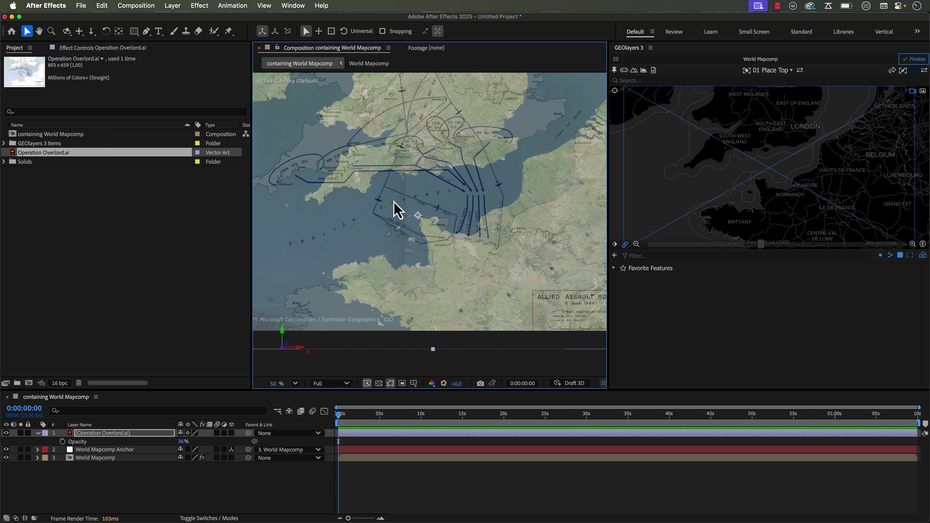
Step: Scale the Operation Overlord layer to 249.5% to match the satellite coastline, and inspect the alignment around Cherbourg and the Channel
drag(197, 451, 140, 448)
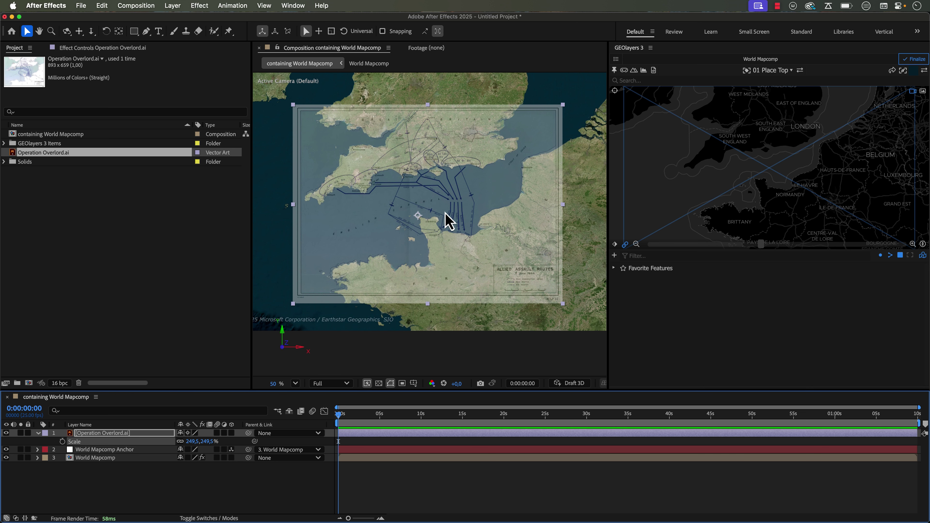
scroll(449, 222, up, 4)
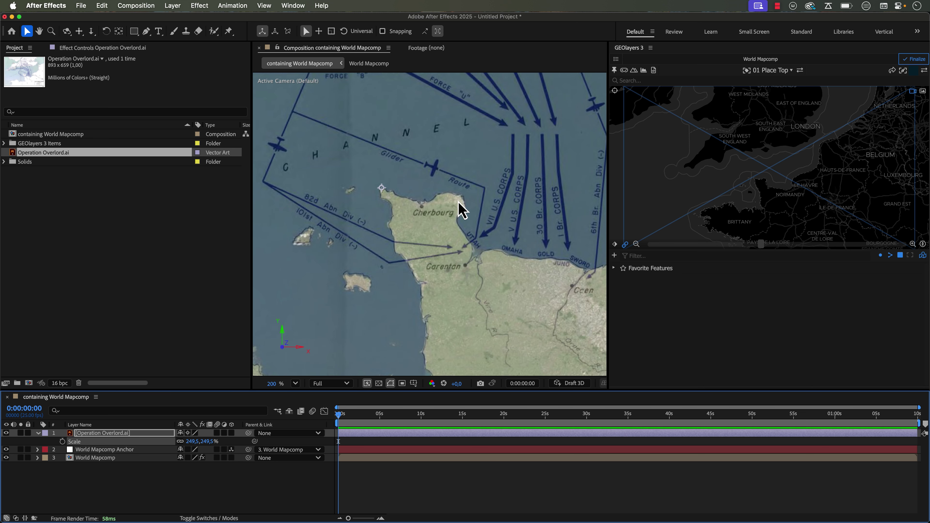
key(h)
drag(369, 243, 424, 299)
drag(341, 328, 493, 201)
key(v)
key(comma)
key(comma)
key(h)
drag(450, 267, 415, 280)
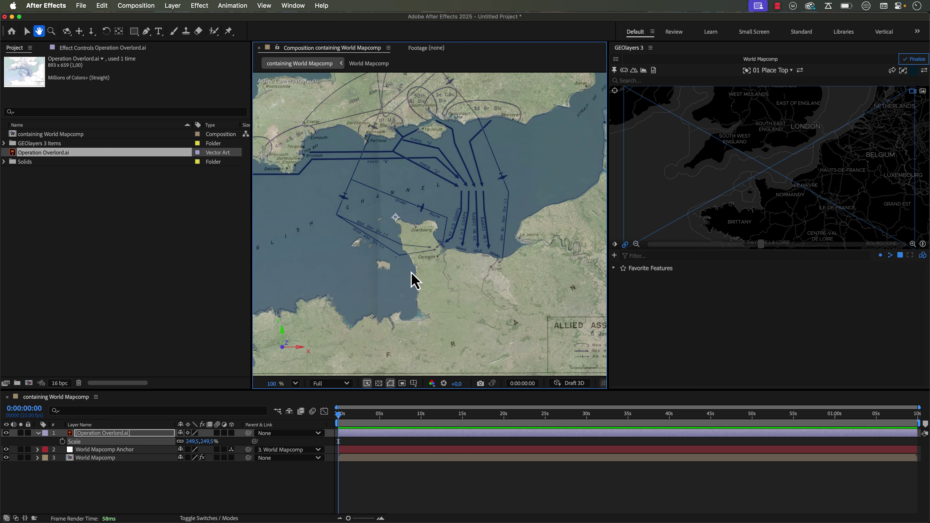
key(v)
Step: Turn off continuous rasterization for the Operation Overlord layer and place a Puppet pin on the Cherbourg peninsula's northwestern tip
click(188, 433)
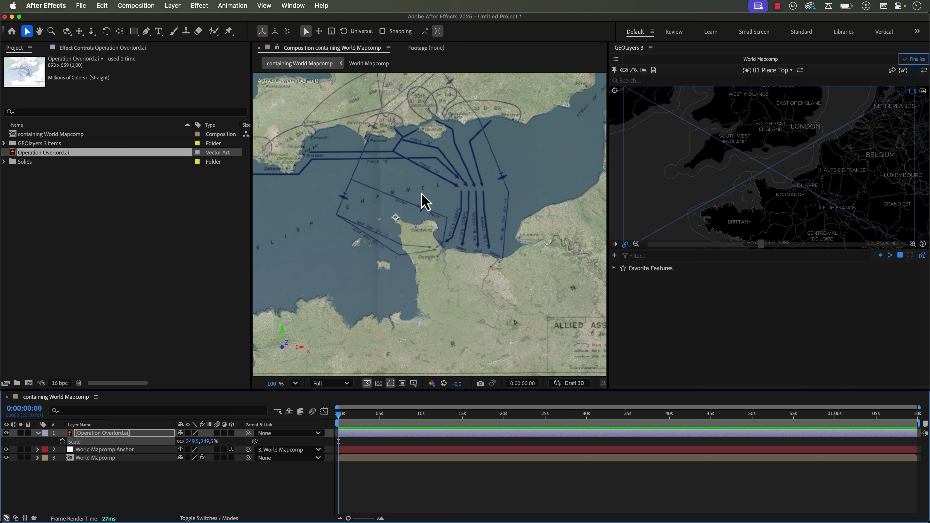
key(shift+slash)
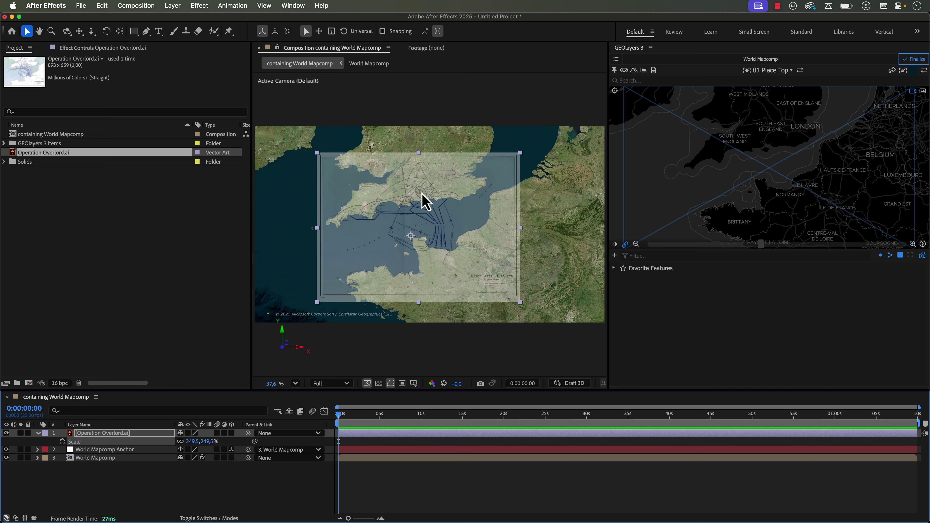
scroll(489, 231, up, 5)
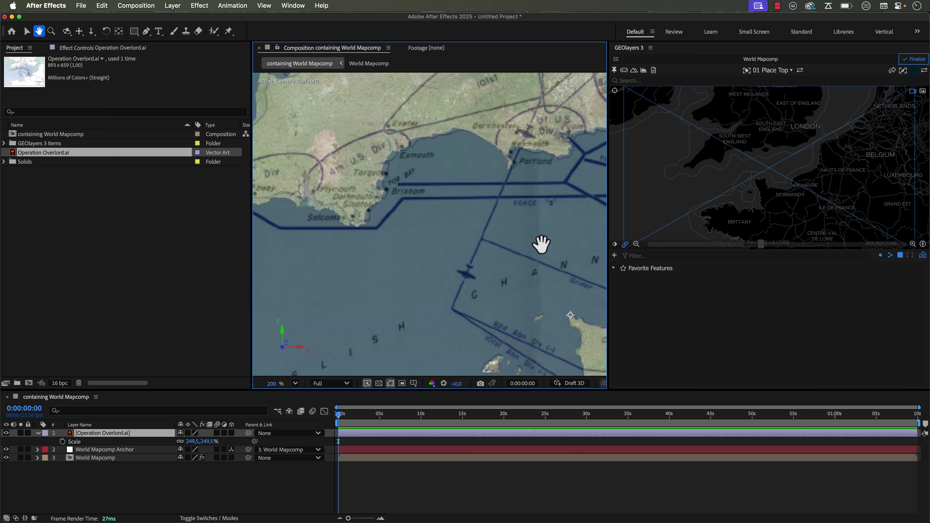
click(229, 31)
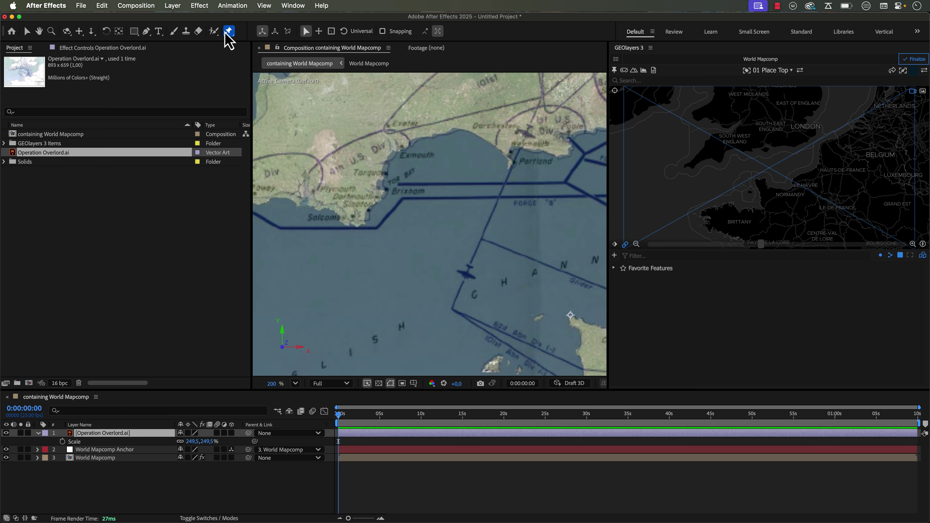
scroll(317, 129, right, 5)
scroll(318, 130, down, 4)
click(405, 198)
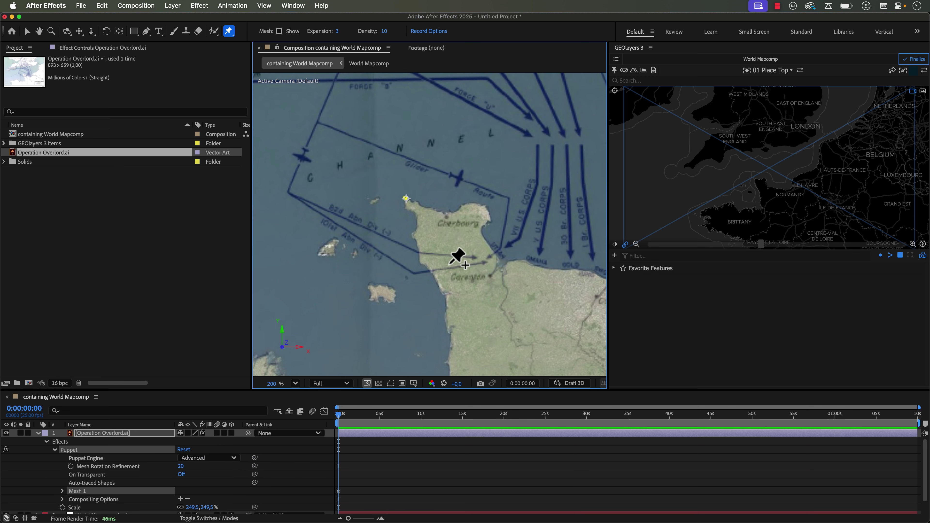
Step: Add a Puppet pin at the western tip of Cornwall and move it to match the satellite coastline
drag(442, 233, 510, 224)
key(comma)
key(comma)
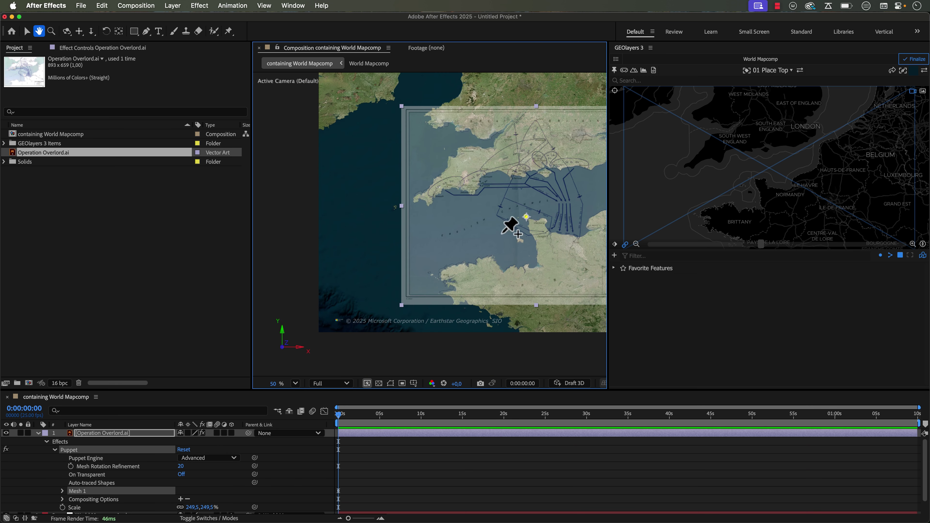
key(period)
key(period)
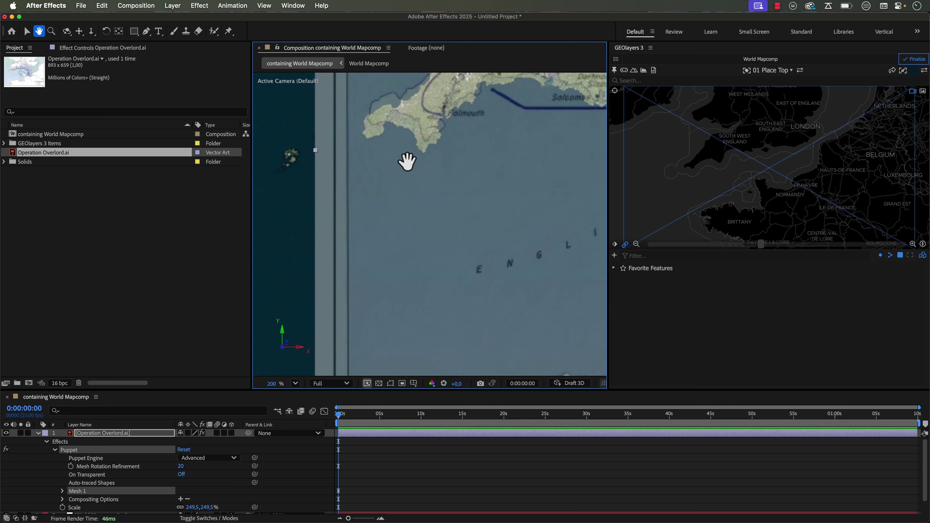
drag(409, 162, 421, 230)
click(410, 217)
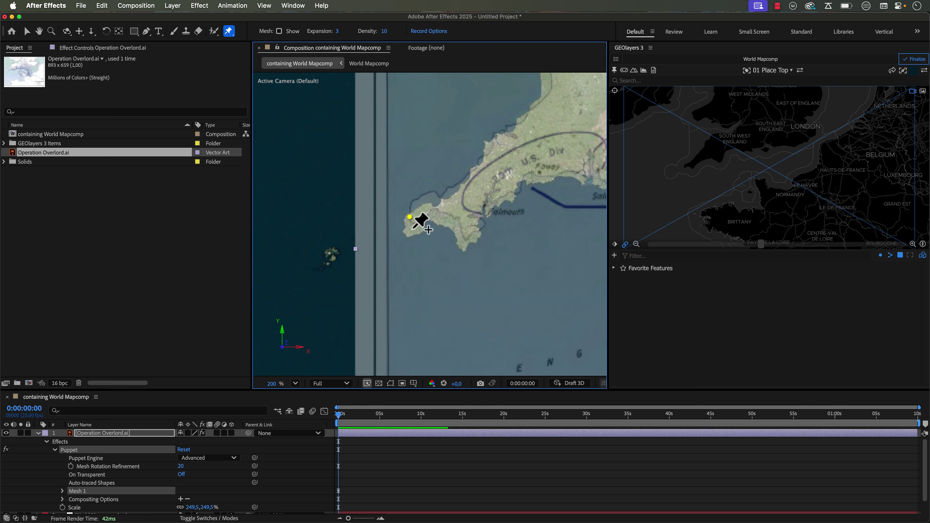
drag(409, 217, 404, 231)
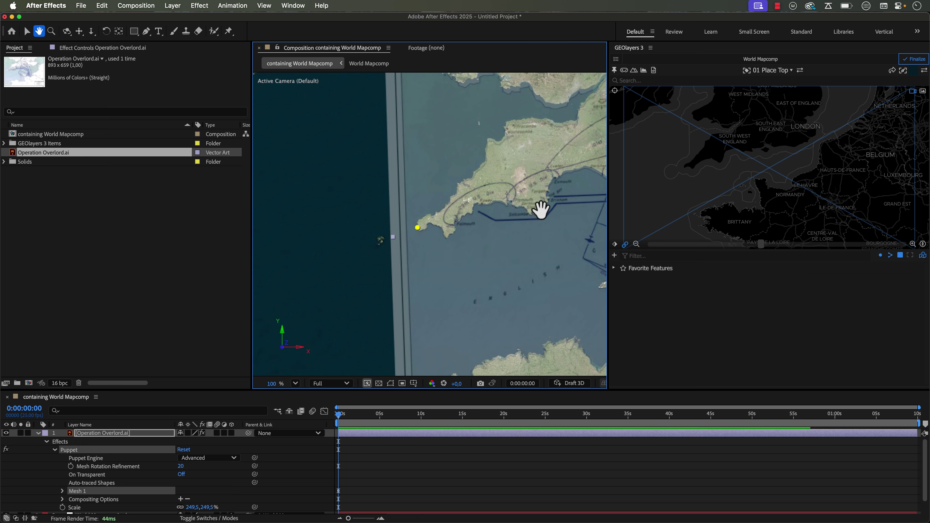
Step: Adjust the overlay to the satellite coastline at the southwestern tip of Wales using the Puppet Pin tool
scroll(539, 208, down, 2)
scroll(513, 202, up, 2)
key(h)
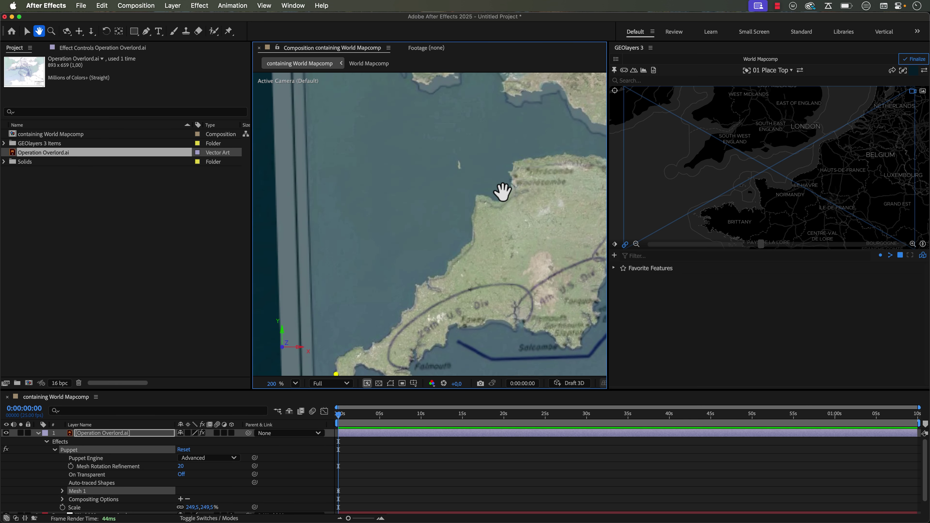
drag(503, 191, 492, 295)
key(super+p)
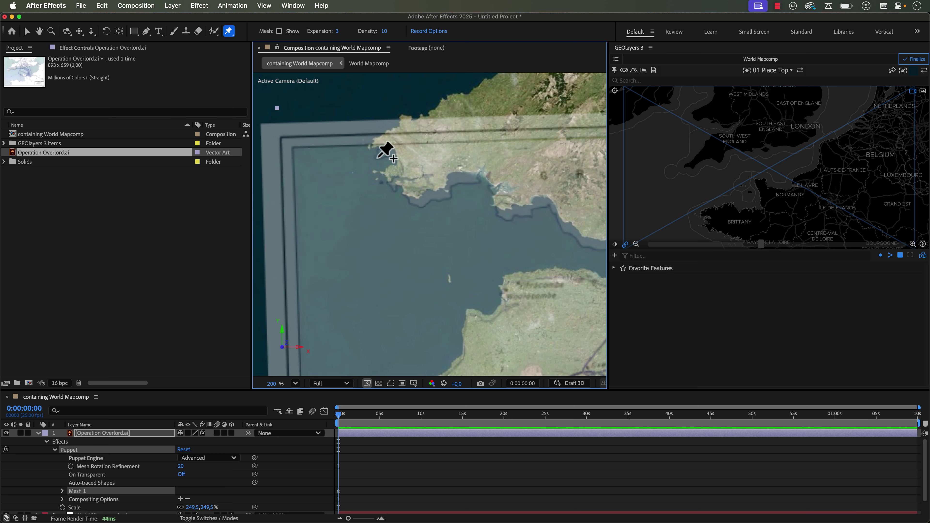
drag(377, 157, 442, 295)
Step: Check the Normandy coast alignment and add a Puppet pin on Brittany's northwestern coast
key(h)
drag(533, 326, 522, 159)
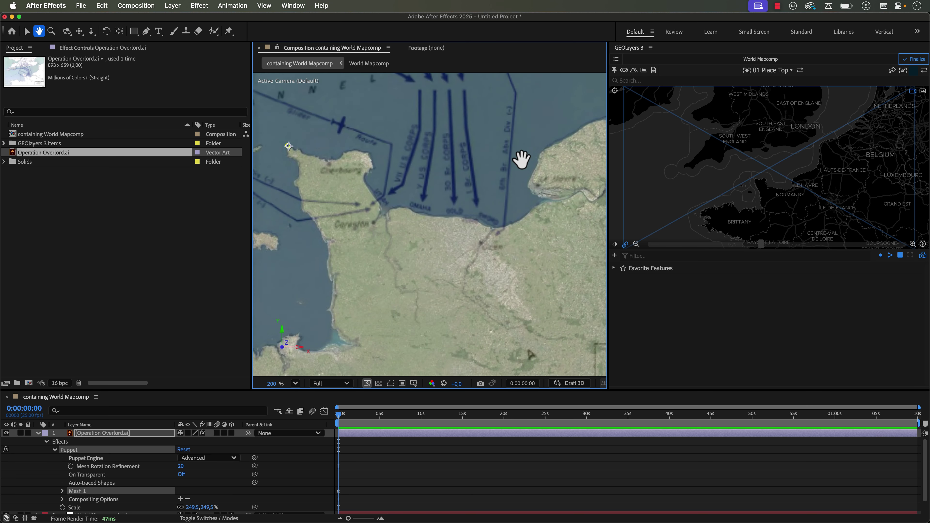
scroll(521, 159, up, 2)
drag(536, 280, 466, 251)
key(super+p)
click(420, 242)
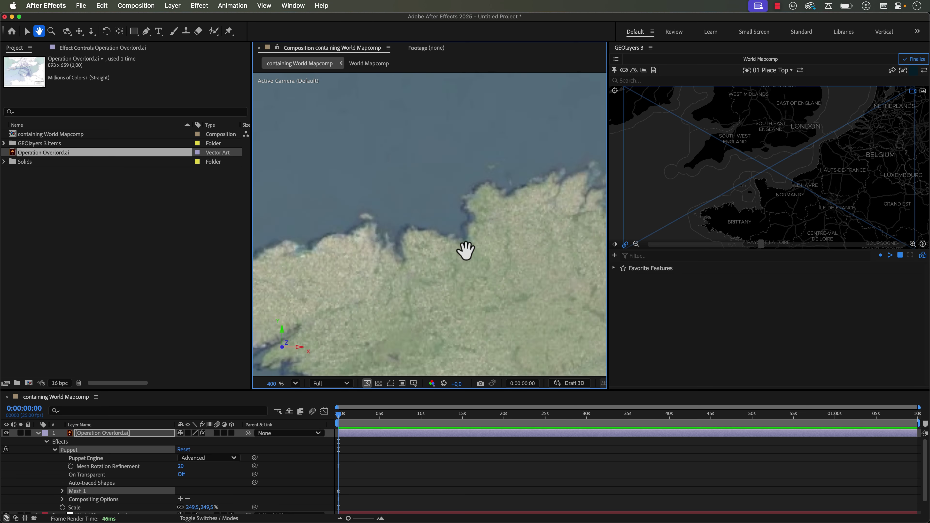
Step: Fit the whole composition in the viewer and set the Operation Overlord layer's opacity to 100%
scroll(466, 251, down, 4)
key(shift+/)
key(v)
key(t)
drag(182, 441, 271, 449)
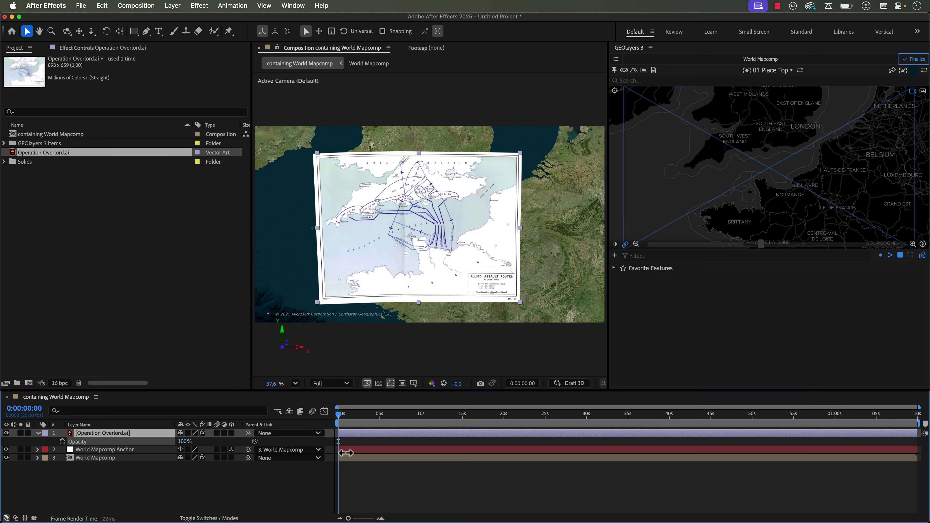
Step: Toggle the Operation Overlord layer's visibility to compare the warped map with the satellite map beneath
click(6, 432)
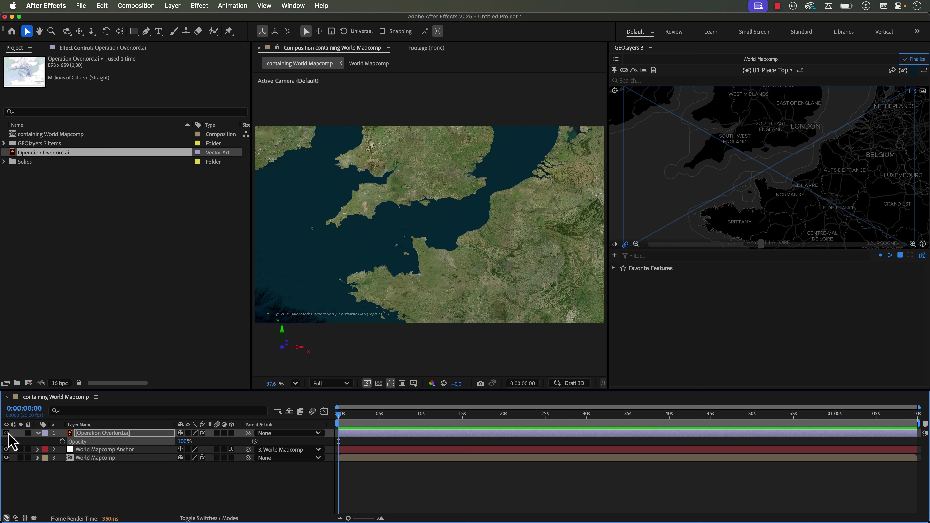
click(6, 433)
click(7, 432)
click(6, 433)
click(6, 433)
click(6, 433)
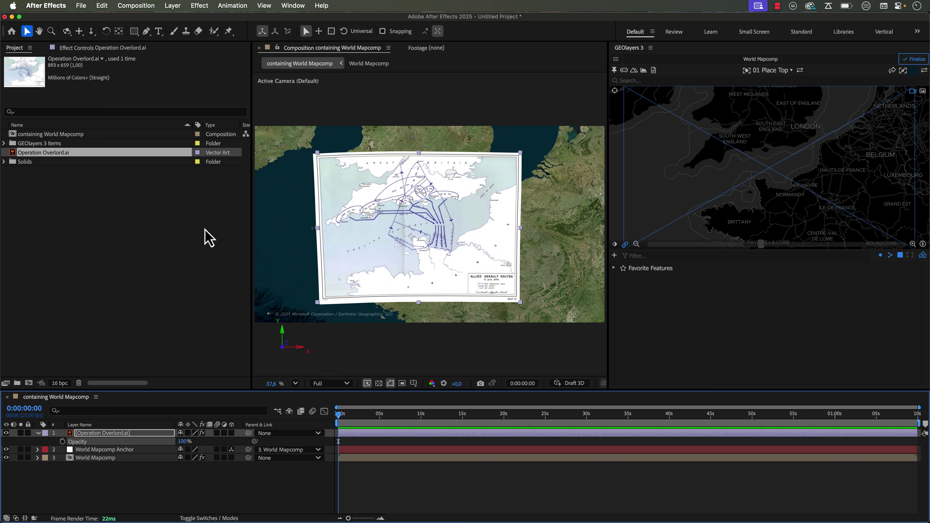
Step: Compare the Operation Overlord layer with continuous rasterization on and off, and with its Puppet effect on and off
click(78, 49)
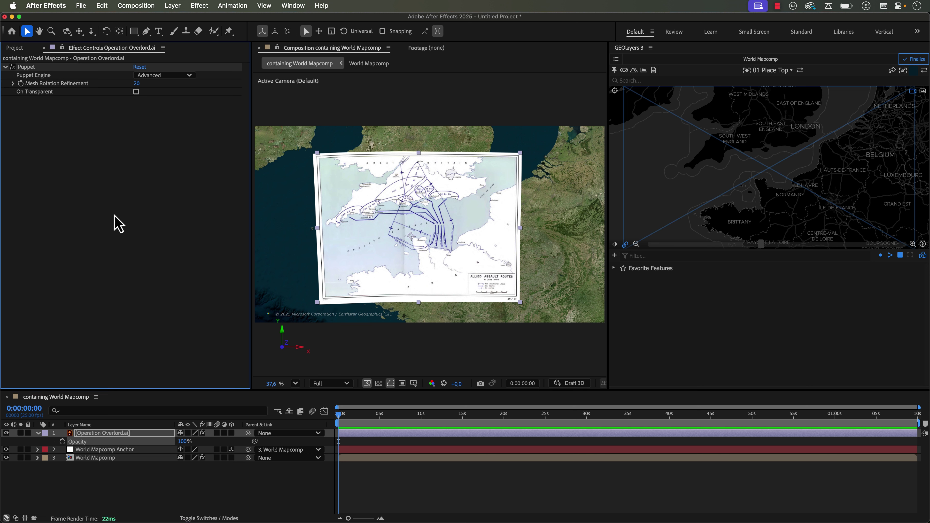
click(188, 433)
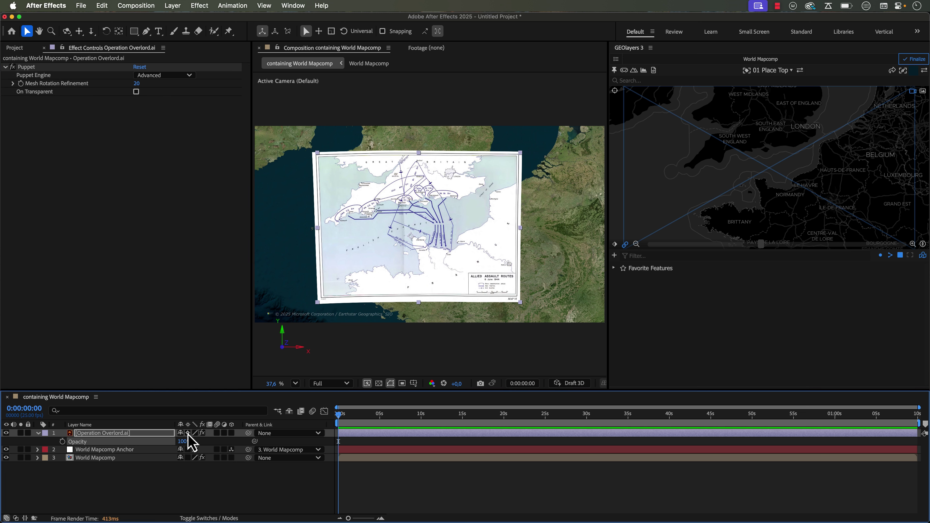
click(188, 433)
click(188, 433)
click(188, 433)
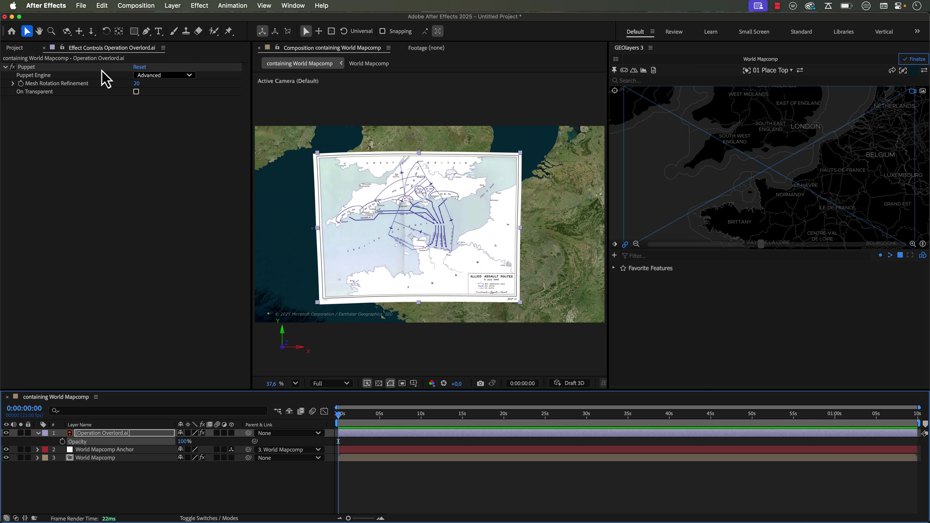
click(13, 67)
click(13, 67)
click(13, 67)
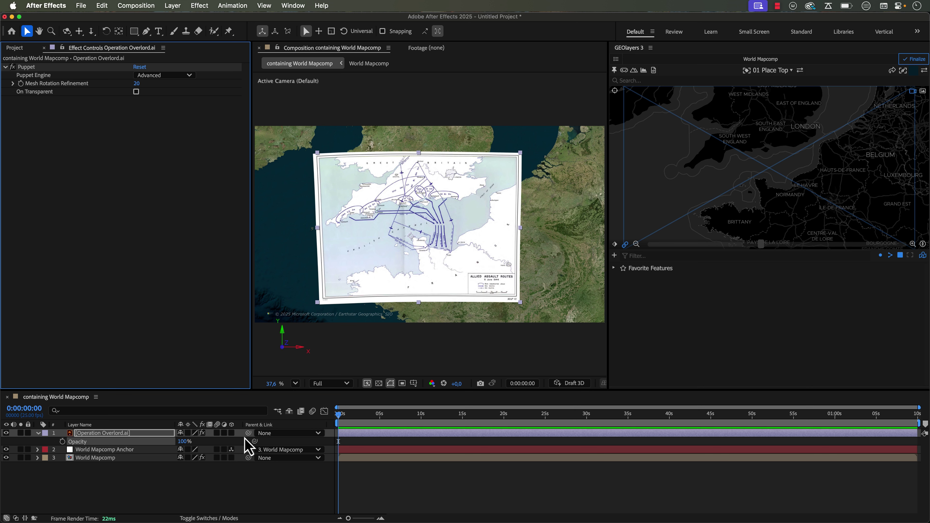
Step: Parent the Operation Overlord layer to World Mapcomp Anchor and make it a 3D layer
drag(248, 434, 110, 440)
drag(95, 451, 96, 454)
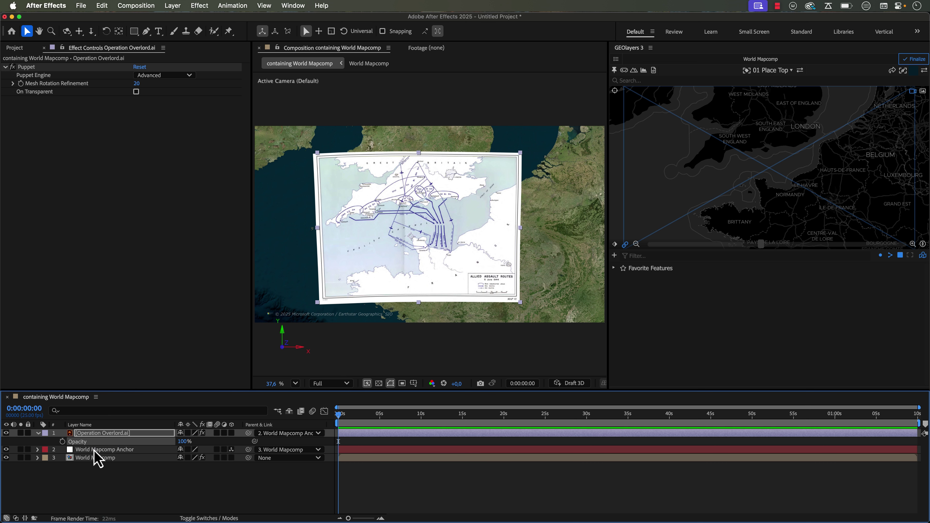
click(231, 432)
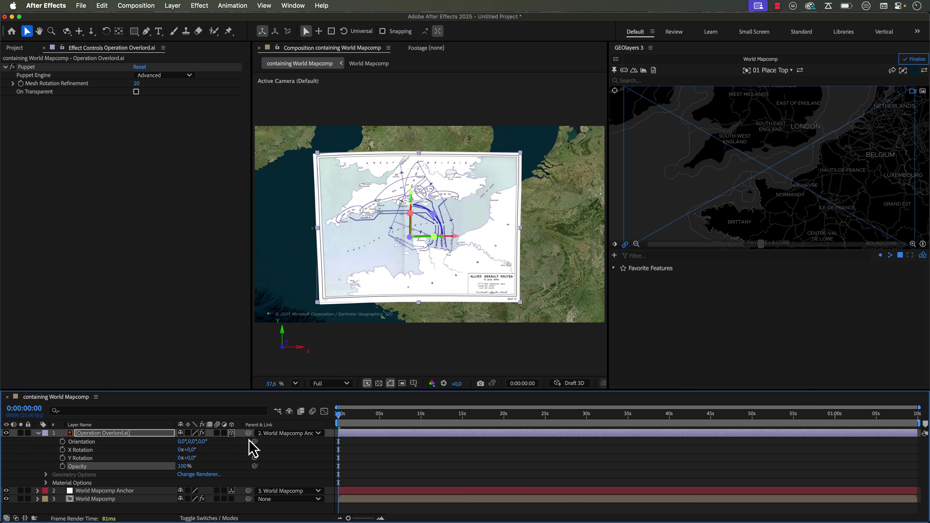
click(38, 433)
click(105, 435)
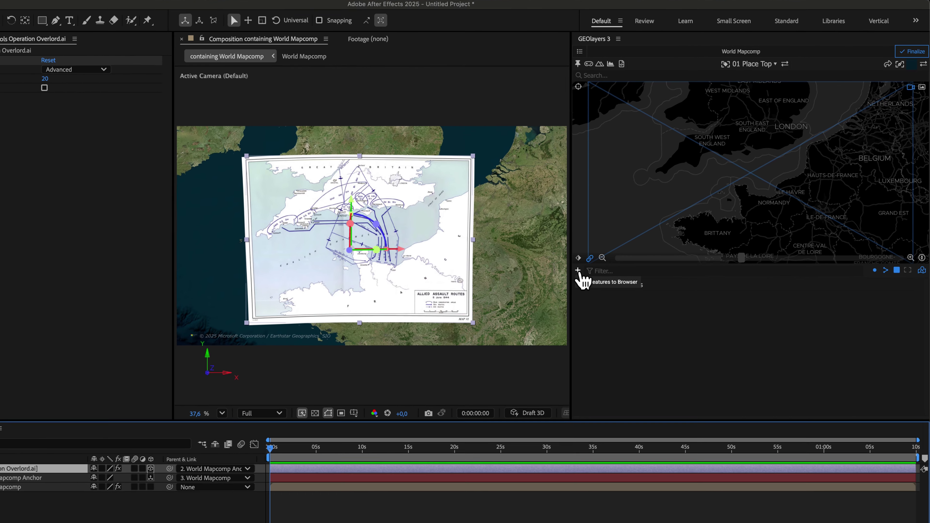
Step: Add the Operation Overlord layer to the GEOlayers browser as a feature and frame the mapcomp view on it
click(614, 255)
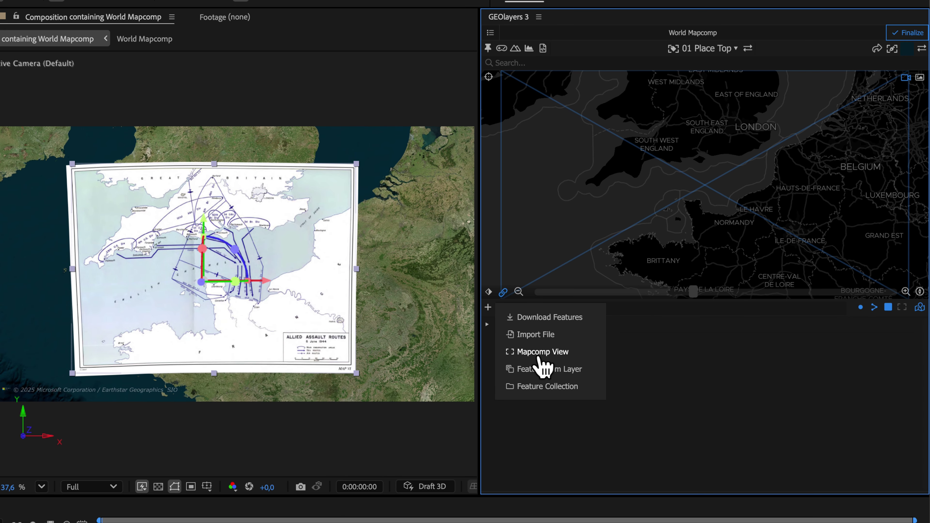
click(540, 370)
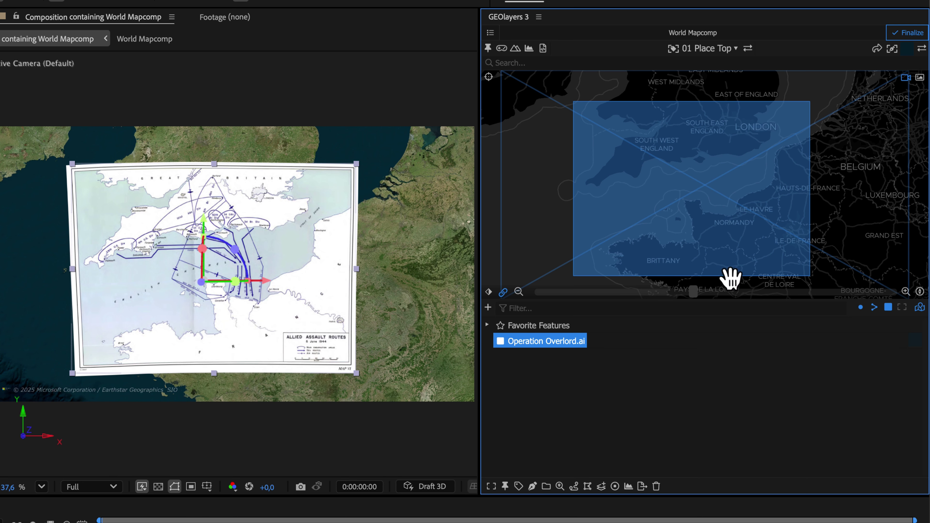
click(530, 342)
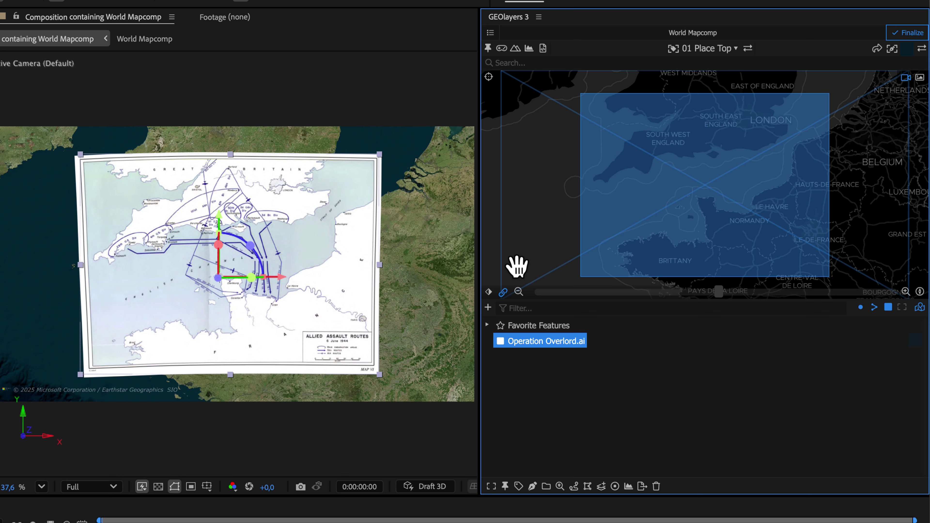
Step: Inspect the Cherbourg peninsula up close and return the mapcomp view to the Operation Overlord.ai feature
scroll(736, 221, up, 5)
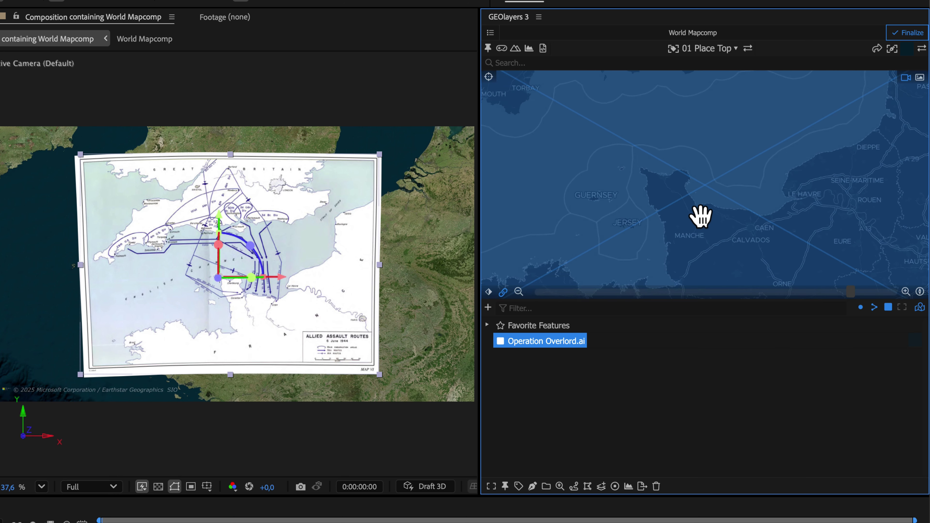
scroll(656, 187, up, 4)
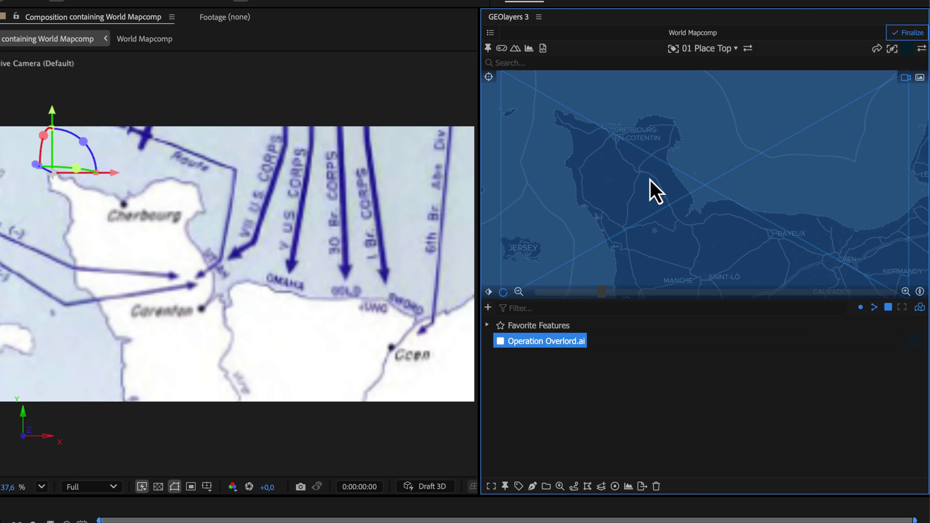
double_click(529, 343)
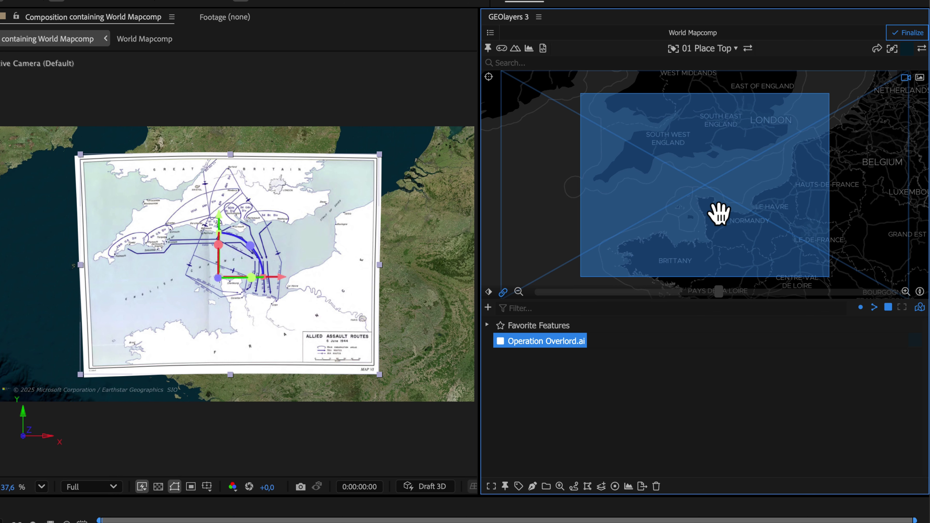
Step: Frame the Channel assault routes closer and save the view as a mapcomp view named "Main View - Draw Features Here"
scroll(731, 209, up, 4)
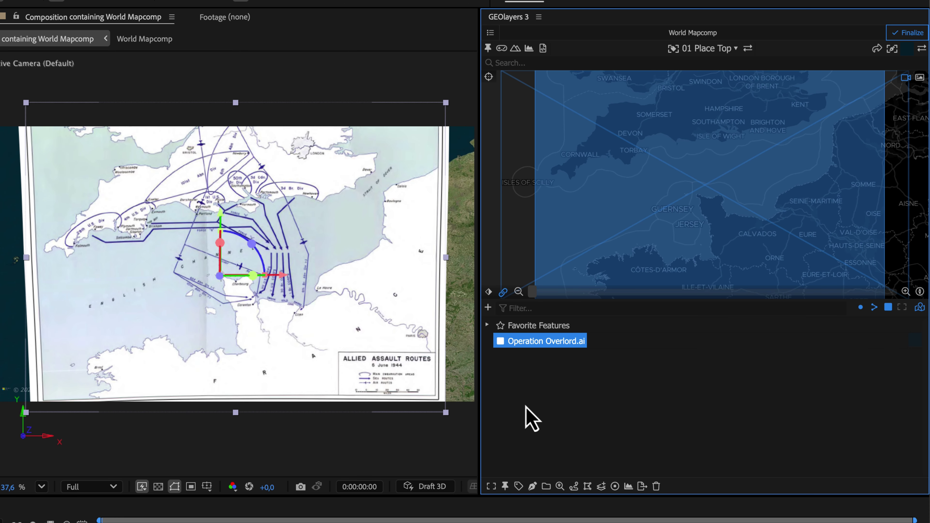
click(488, 307)
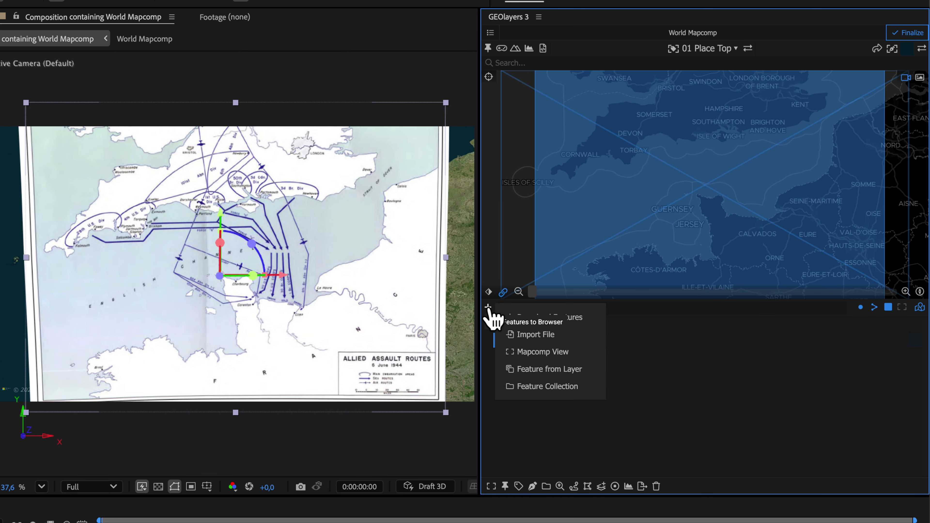
click(532, 353)
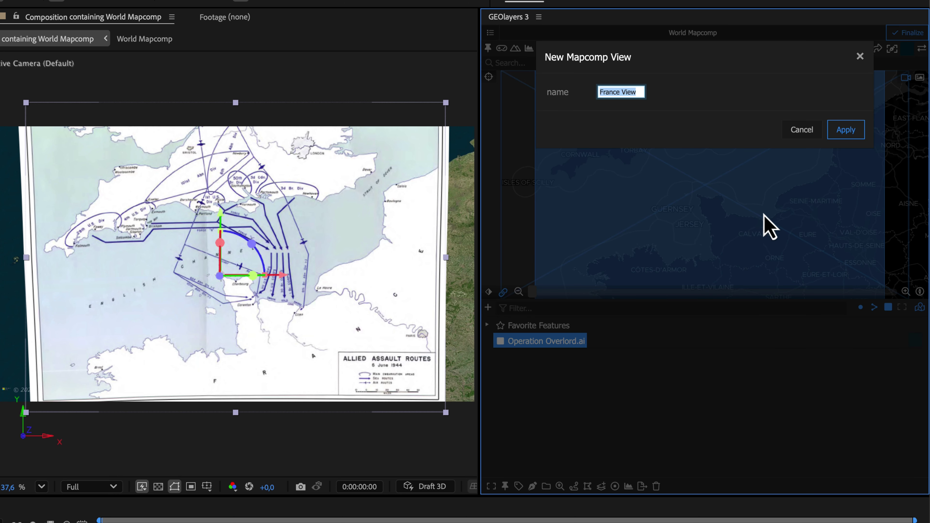
text(Draw Fea)
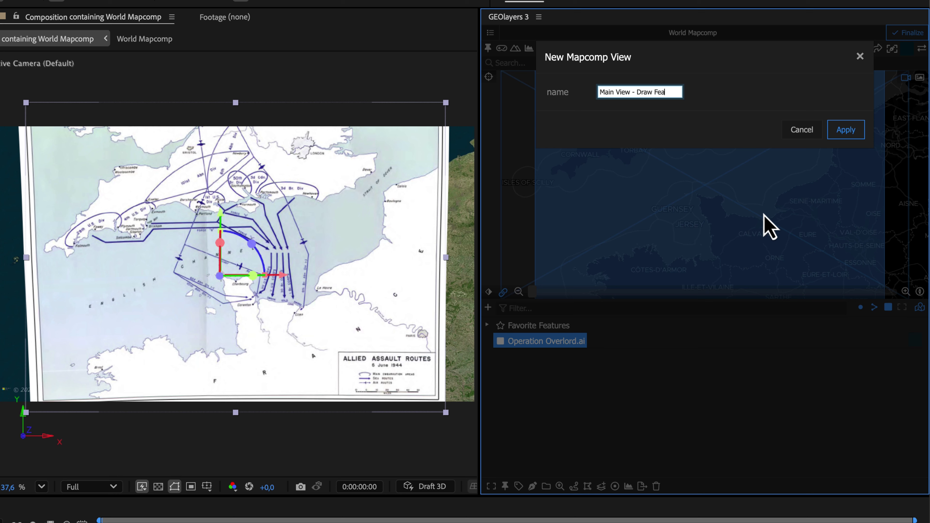
text(re)
click(853, 132)
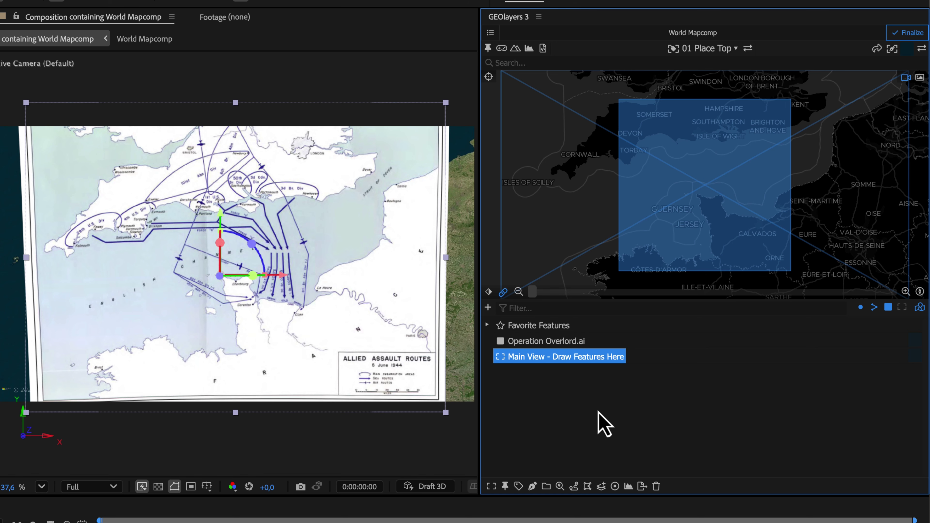
Step: Export the Operation Overlord.ai and Main View - Draw Features Here features as "Allied Assault Features.geojson" in the Library folder
click(544, 345)
shift+click(541, 357)
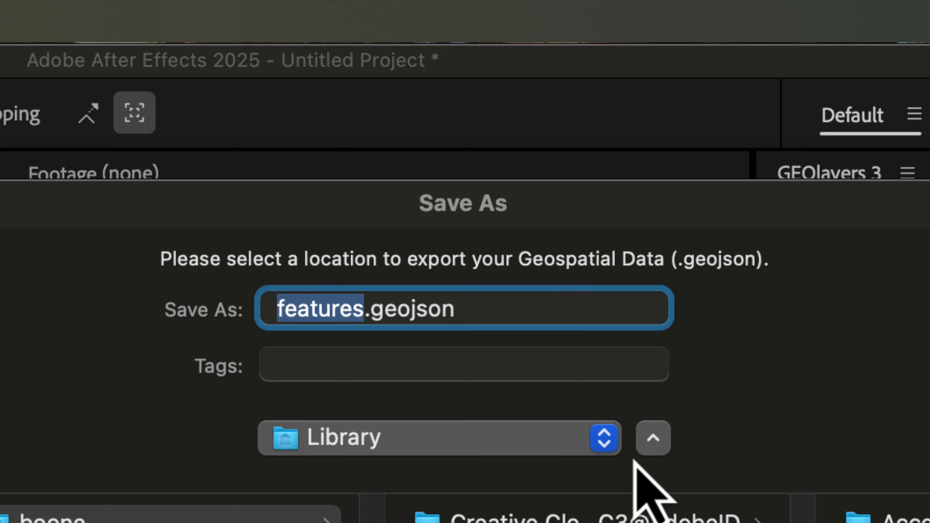
text(Allied Assaul)
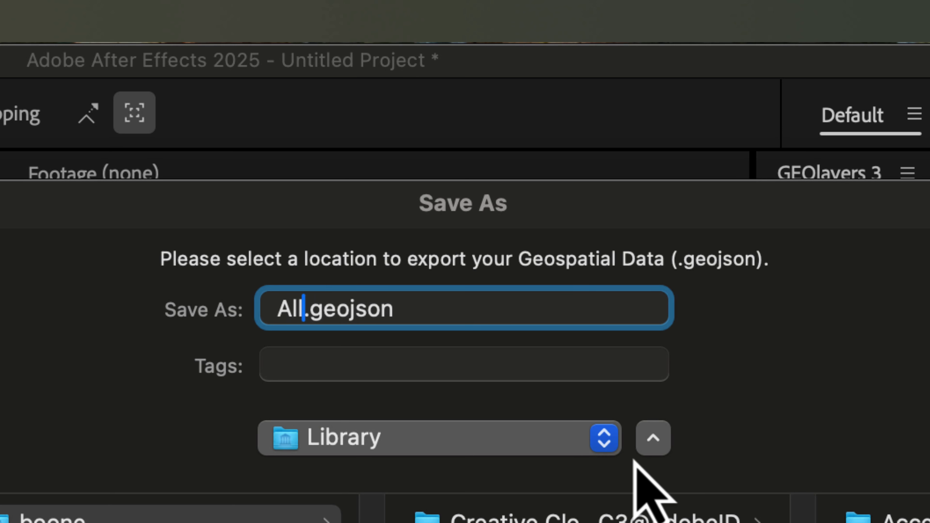
text(t Features)
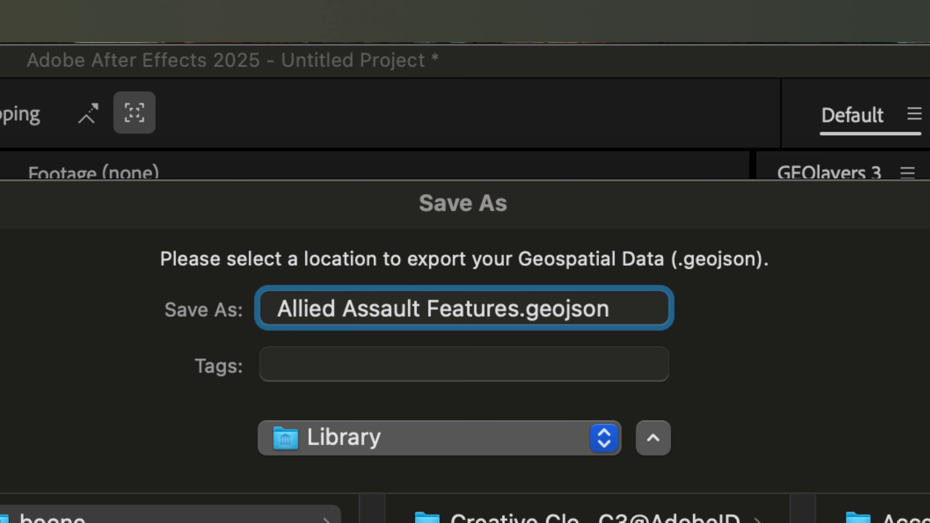
key(Return)
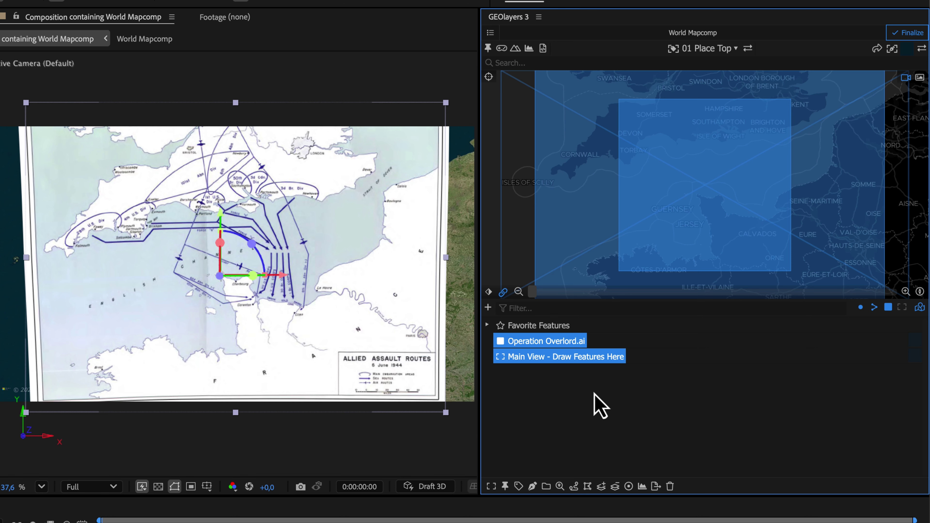
click(618, 426)
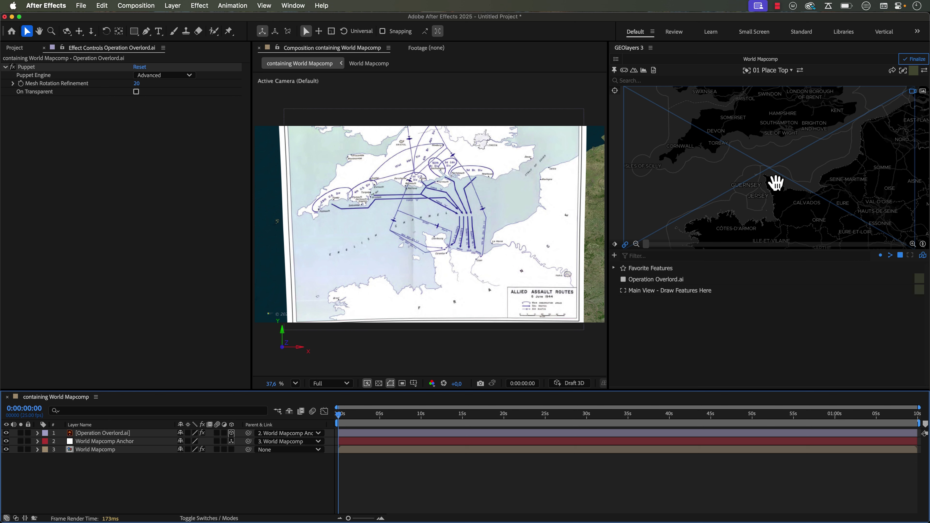
Step: Hide the World Mapcomp satellite layer beneath the Operation Overlord map
scroll(775, 182, down, 5)
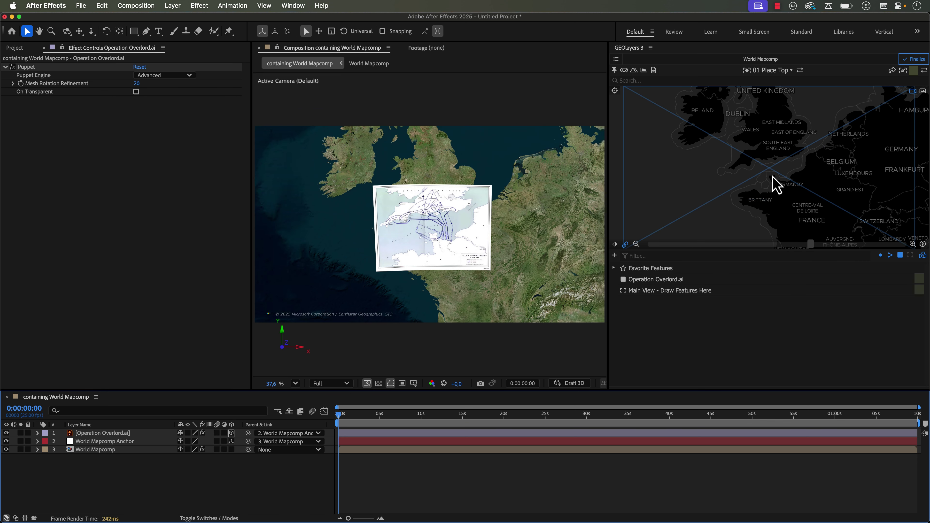
click(6, 450)
scroll(779, 177, up, 5)
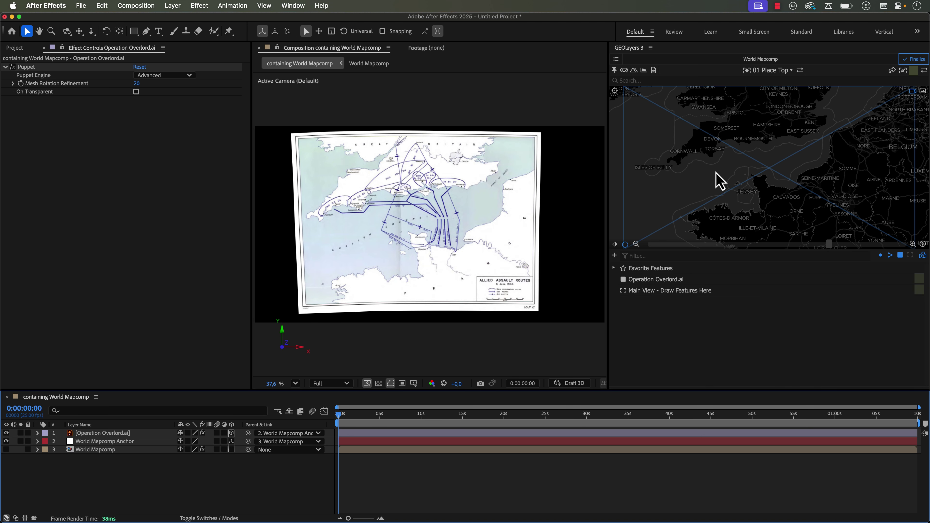
scroll(769, 191, up, 2)
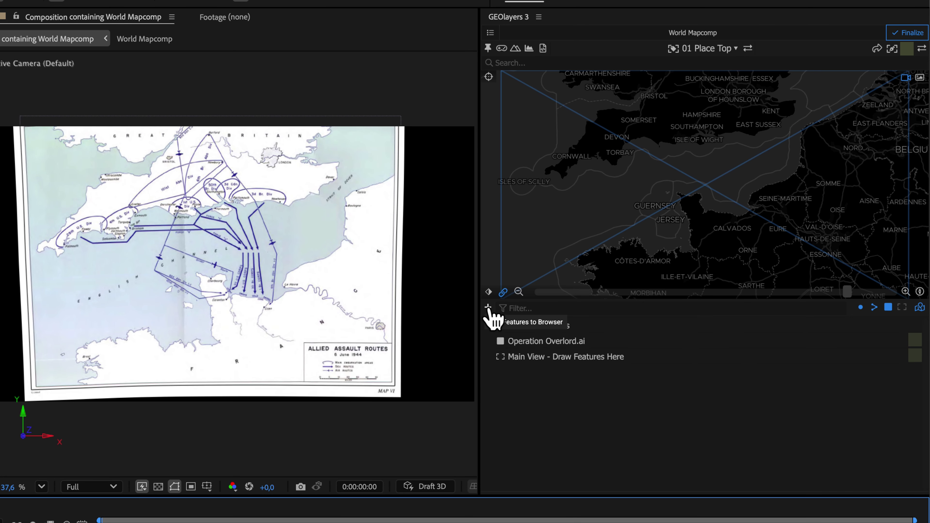
Step: Download the Natural Earth Countries dataset into the GEOlayers feature browser
click(488, 308)
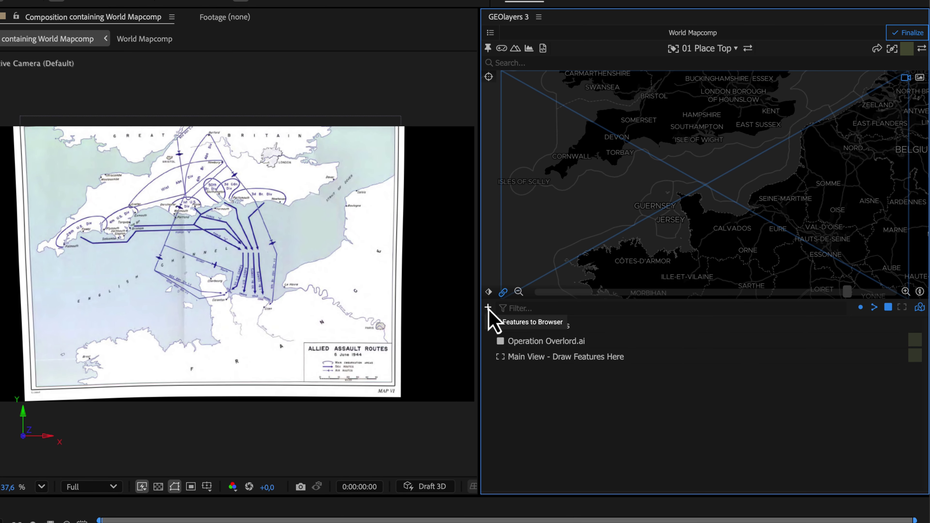
click(488, 308)
click(551, 318)
scroll(550, 125, up, 1)
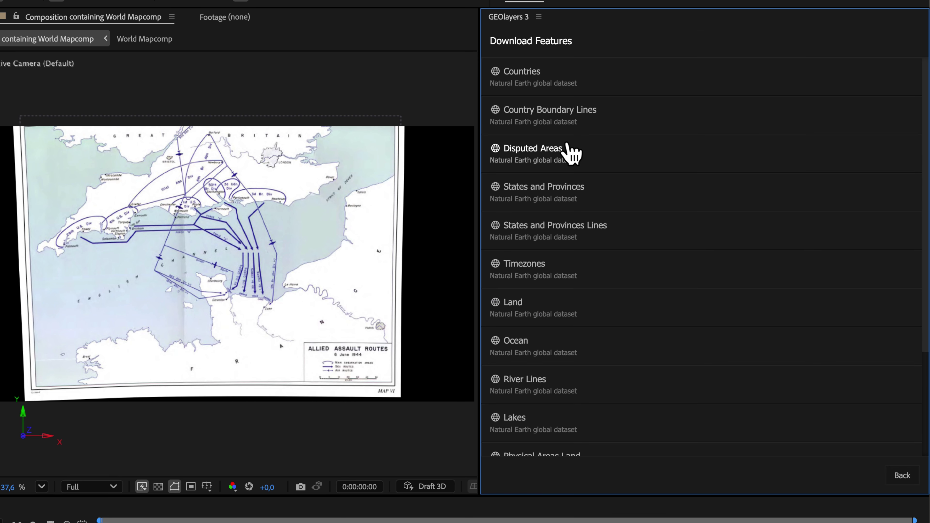
click(534, 87)
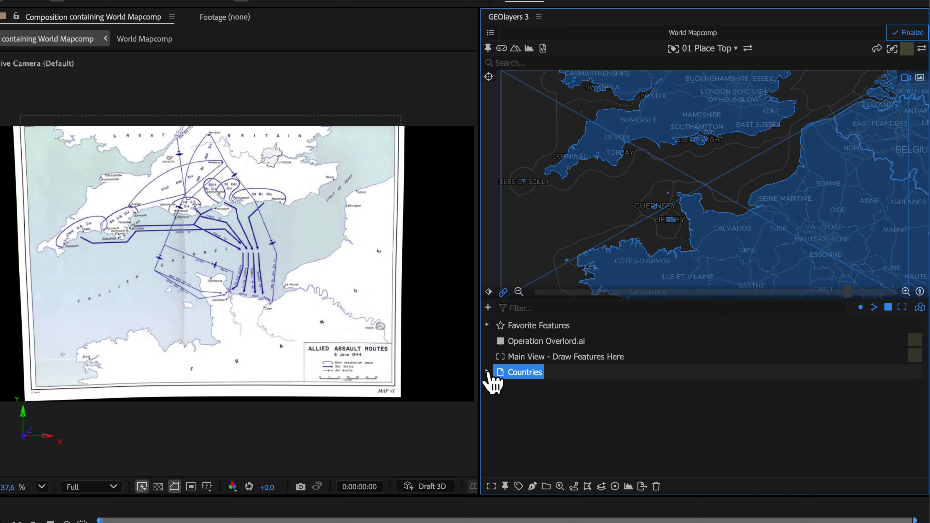
Step: Move France, Belgium, Ireland, United Kingdom, Netherlands, Jersey and Guernsey out of the downloaded Countries collection to the browser's top level
click(487, 372)
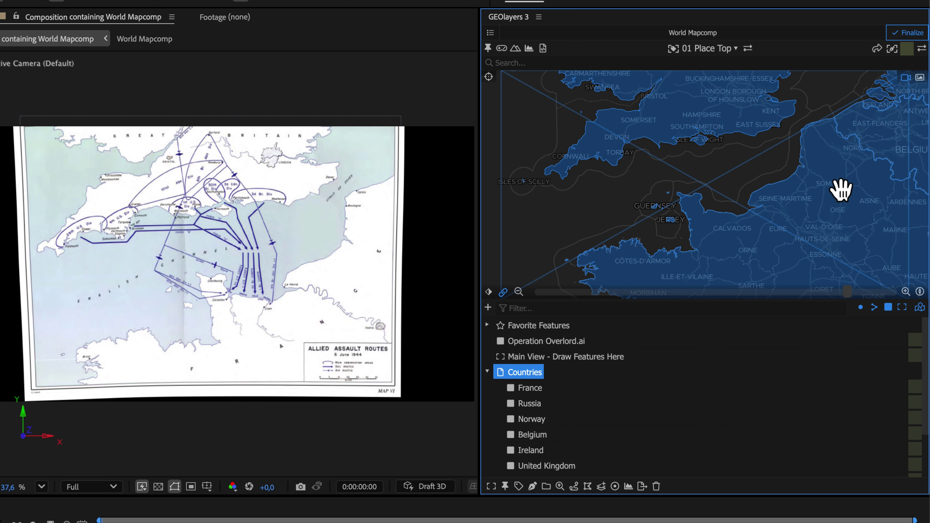
scroll(560, 462, down, 1)
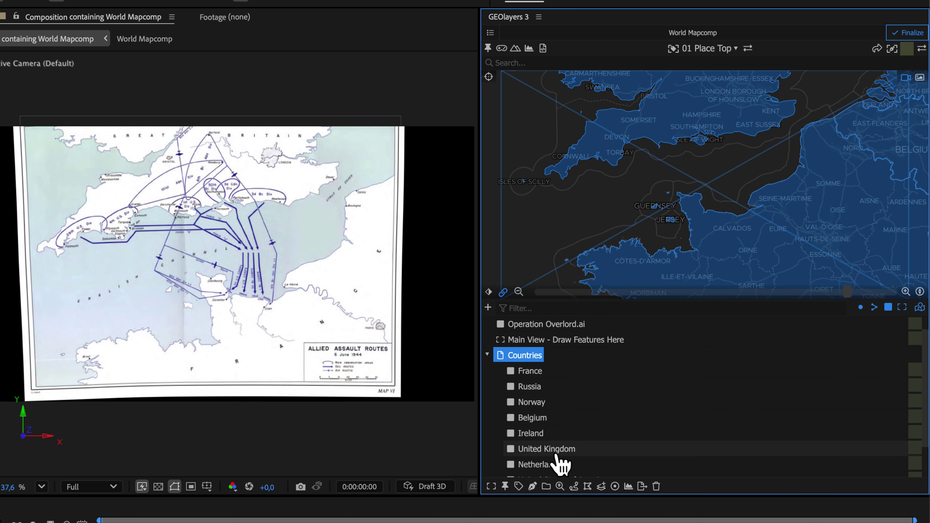
scroll(560, 462, down, 3)
scroll(559, 462, up, 4)
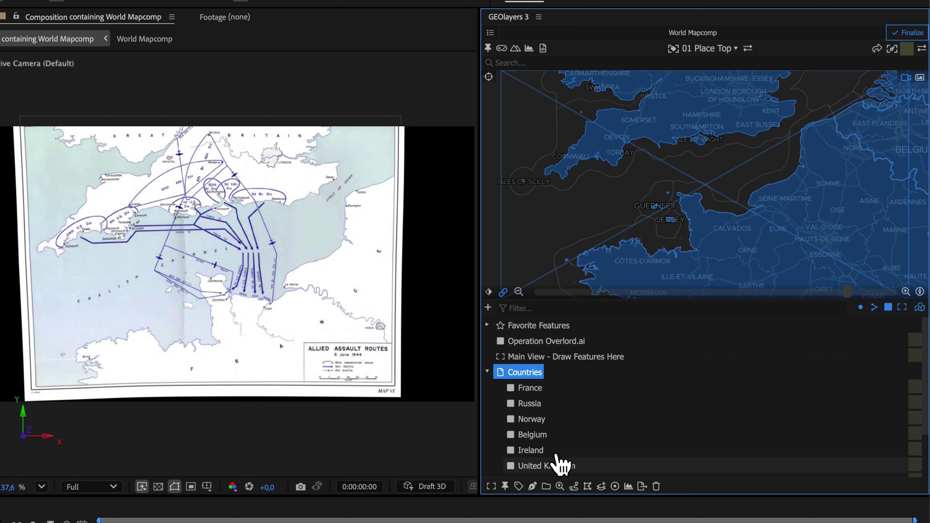
click(531, 387)
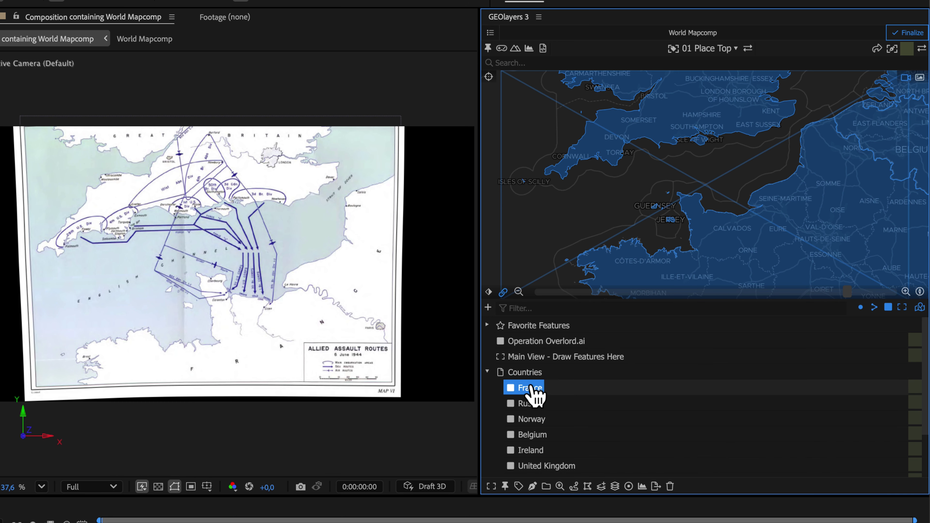
ctrl+click(538, 435)
ctrl+click(531, 450)
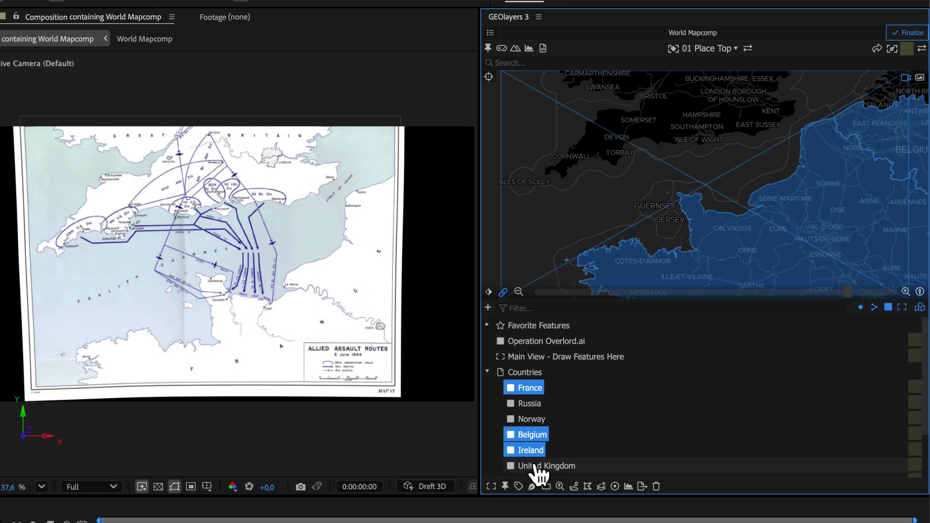
ctrl+click(536, 466)
scroll(538, 465, down, 1)
scroll(538, 462, down, 3)
ctrl+click(537, 424)
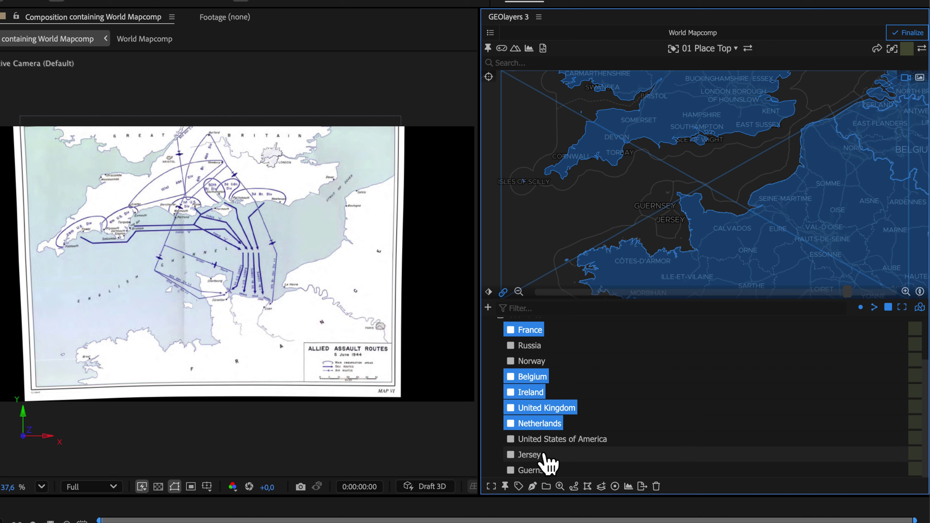
ctrl+click(532, 455)
ctrl+click(532, 465)
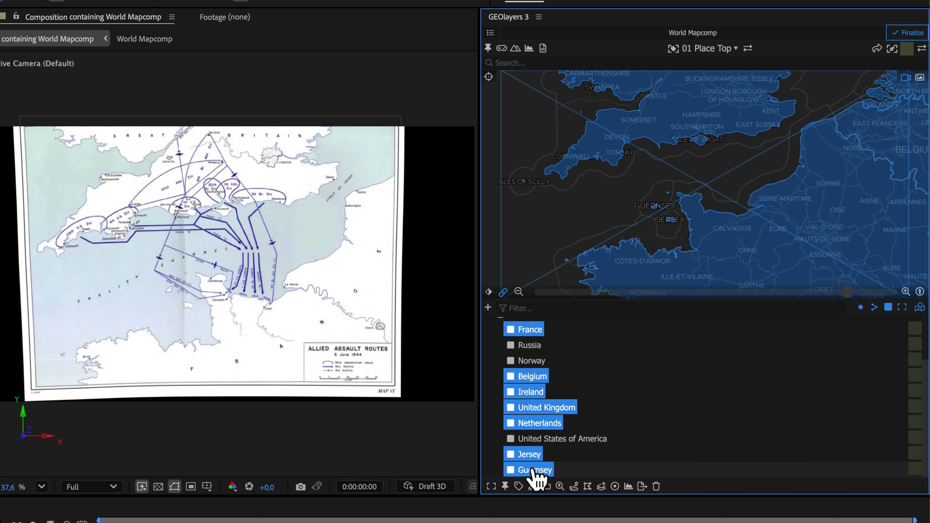
scroll(531, 464, up, 4)
drag(535, 473, 530, 379)
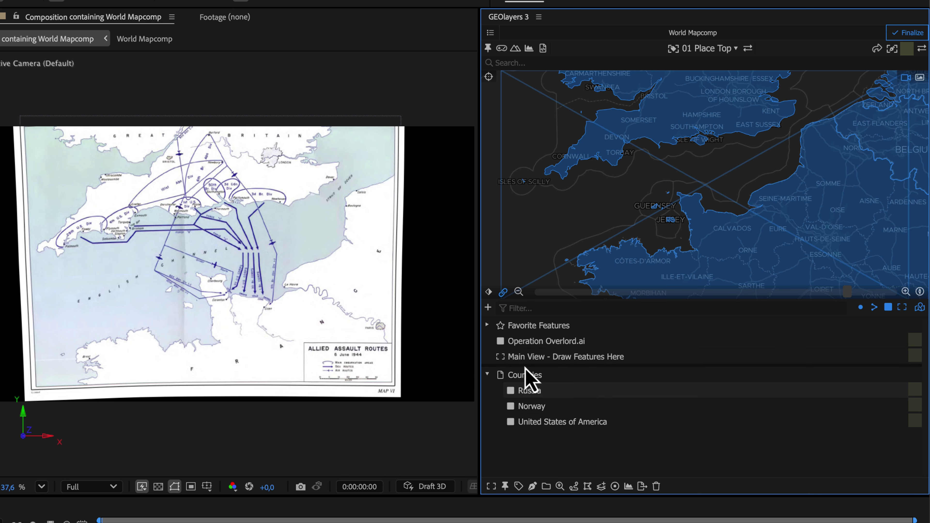
Step: Group the seven selected country features into a new feature collection named "Countries"
click(545, 486)
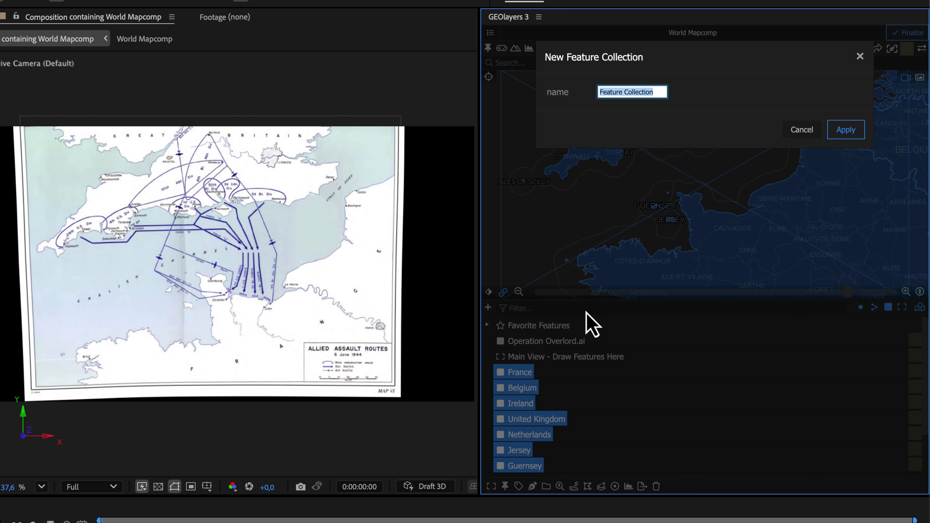
text(Cou)
key(Return)
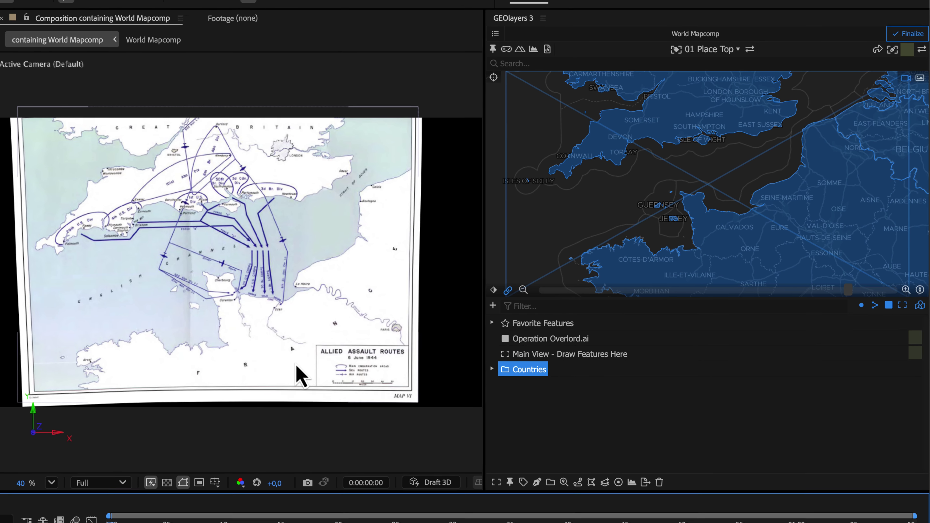
Step: Turn on continuous rasterization for the Operation Overlord.ai layer to sharpen the enlarged map
key(period)
key(period)
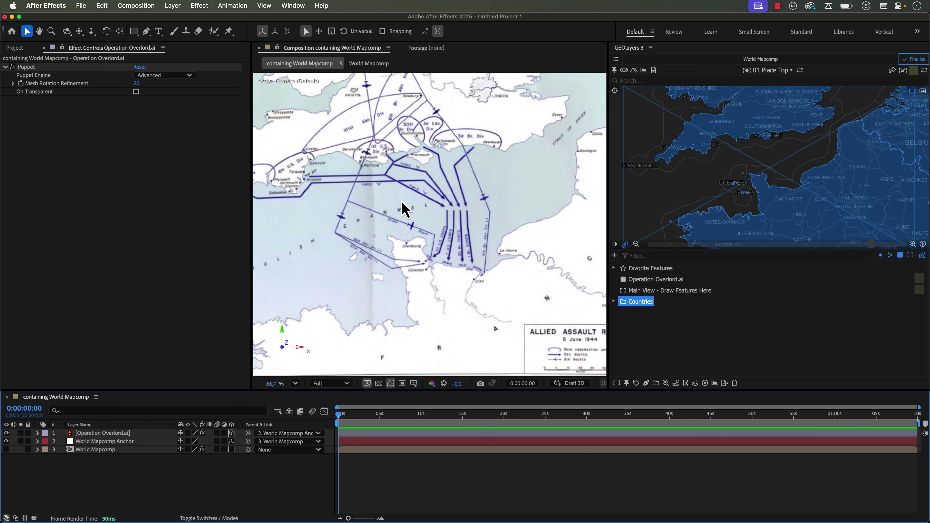
click(188, 433)
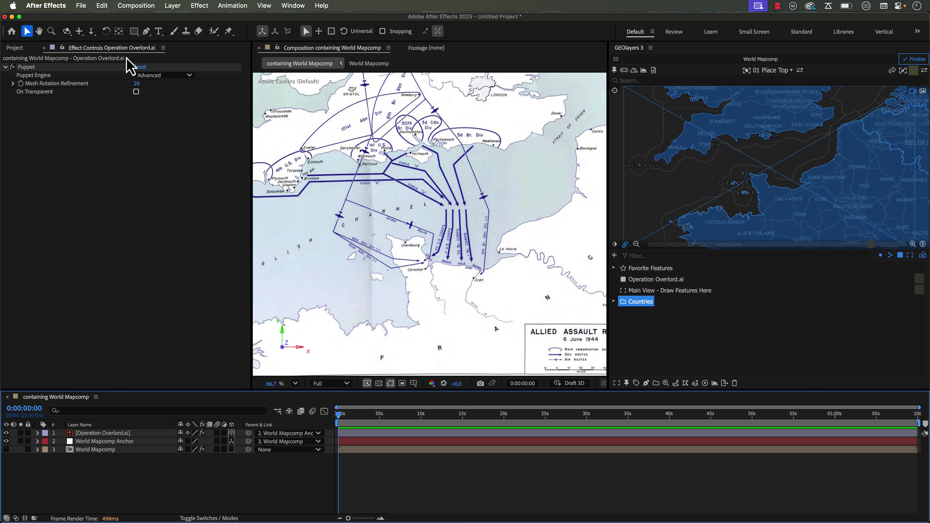
Step: Set the shape stroke to a solid color and sample the map's dark blue line color, hex 232483, for it
click(134, 31)
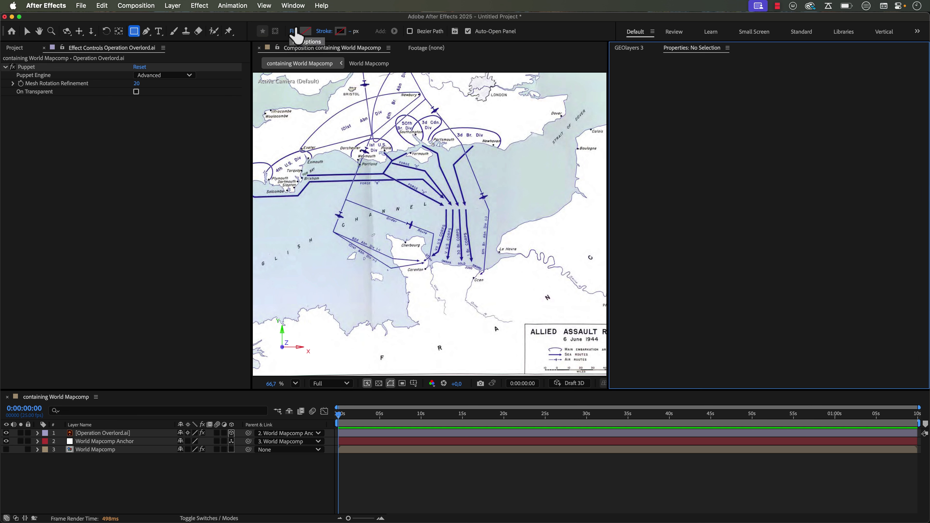
click(322, 33)
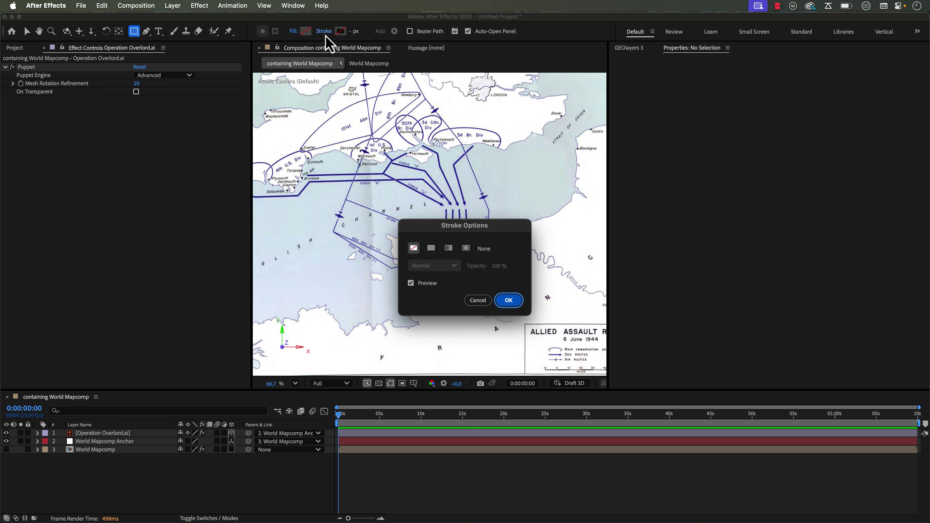
click(430, 248)
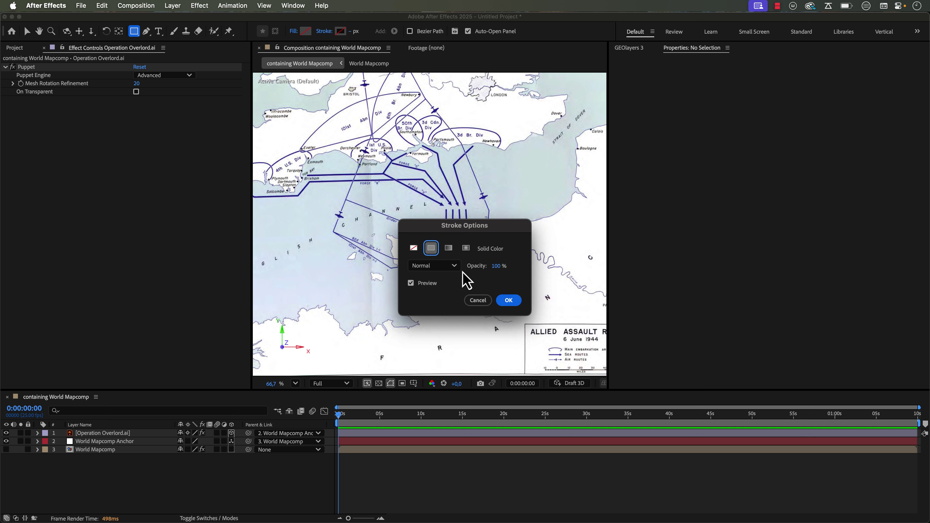
click(508, 301)
click(339, 32)
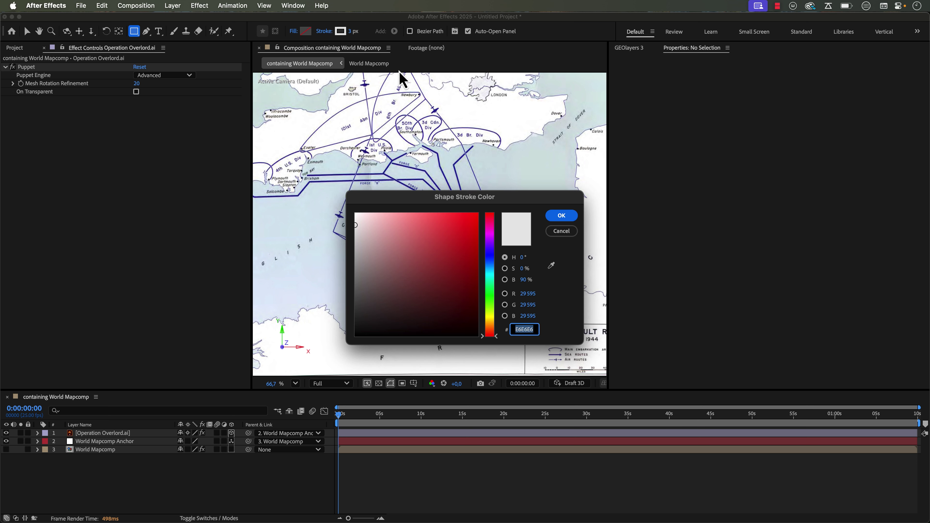
click(551, 266)
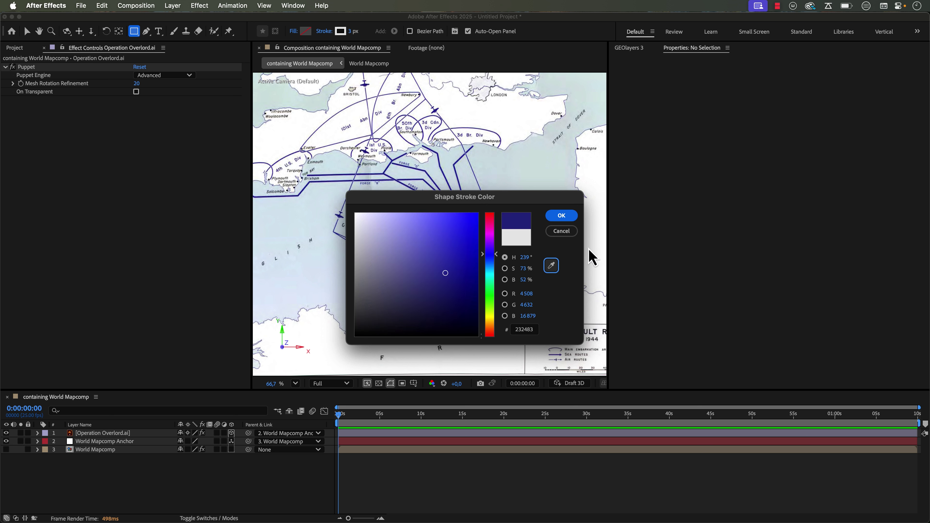
click(525, 331)
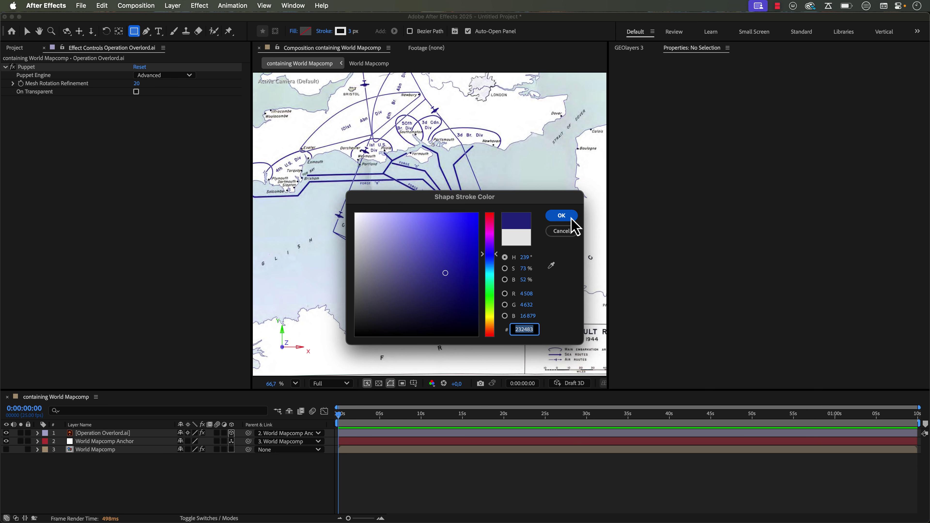
click(562, 216)
Step: Add a new GEOlayers shape layer style and name it "DDay Country"
click(629, 48)
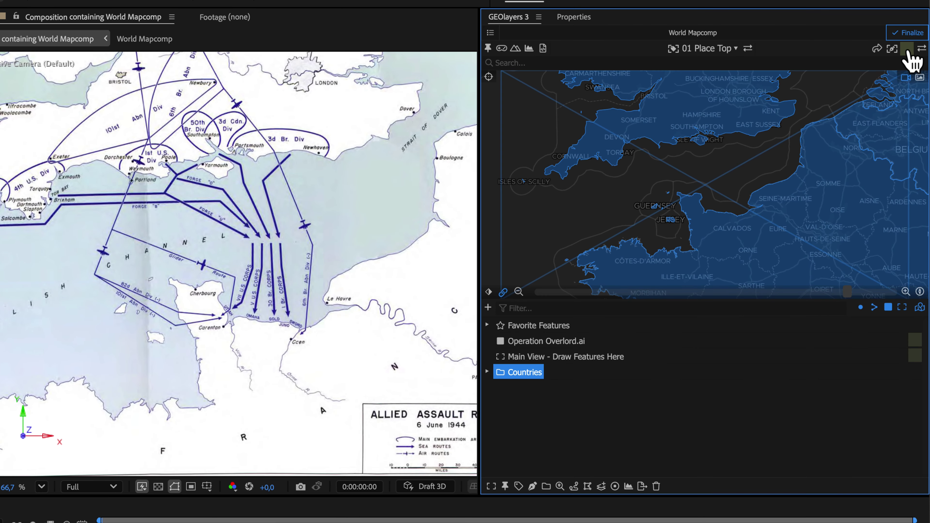
click(907, 51)
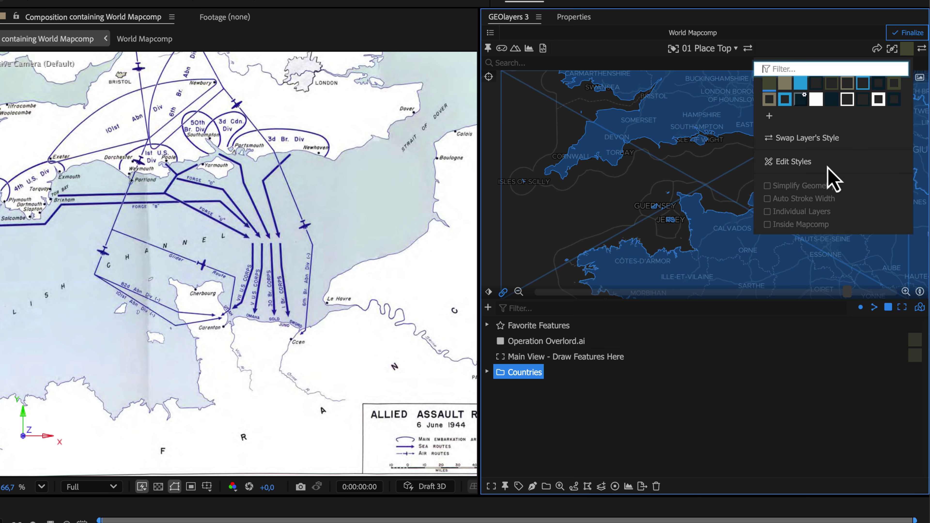
click(802, 163)
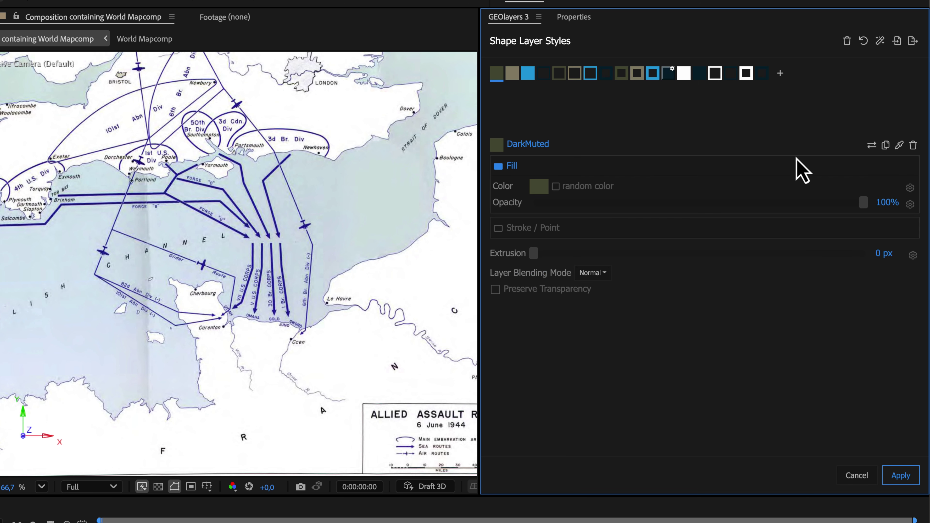
click(780, 74)
double_click(535, 144)
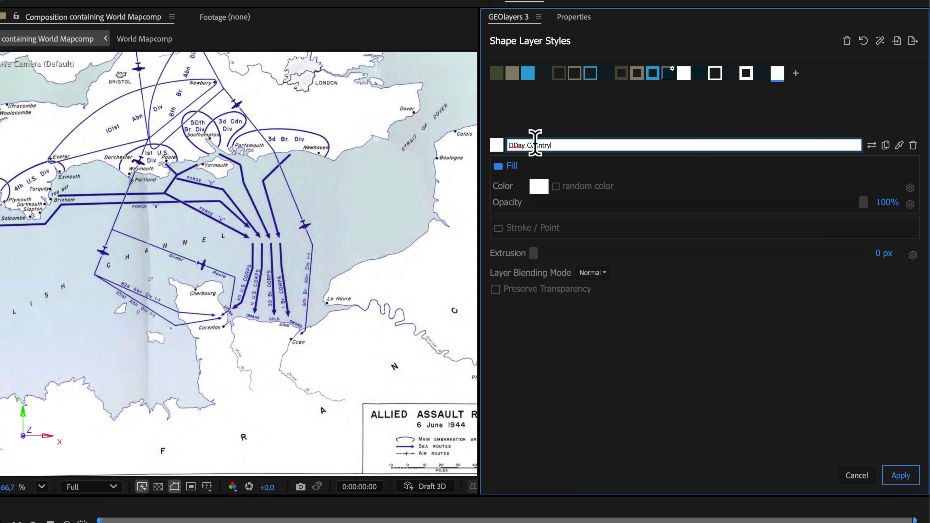
Step: Set the DDay Country style's fill color to a pale pink, about #ebdddd
click(539, 186)
click(548, 128)
drag(548, 129, 548, 133)
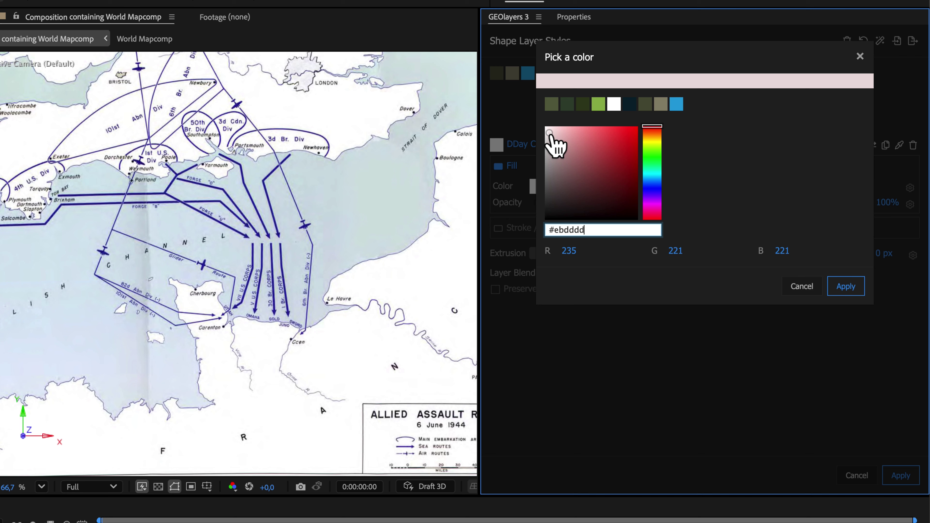
click(840, 290)
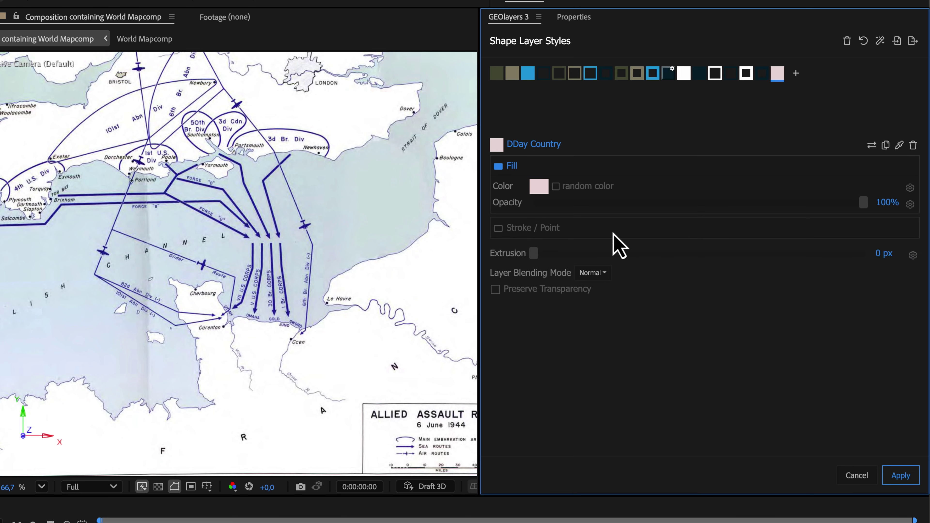
Step: Enable the DDay Country style's stroke with its own color instead of the fill color, and set it to #232483
click(509, 227)
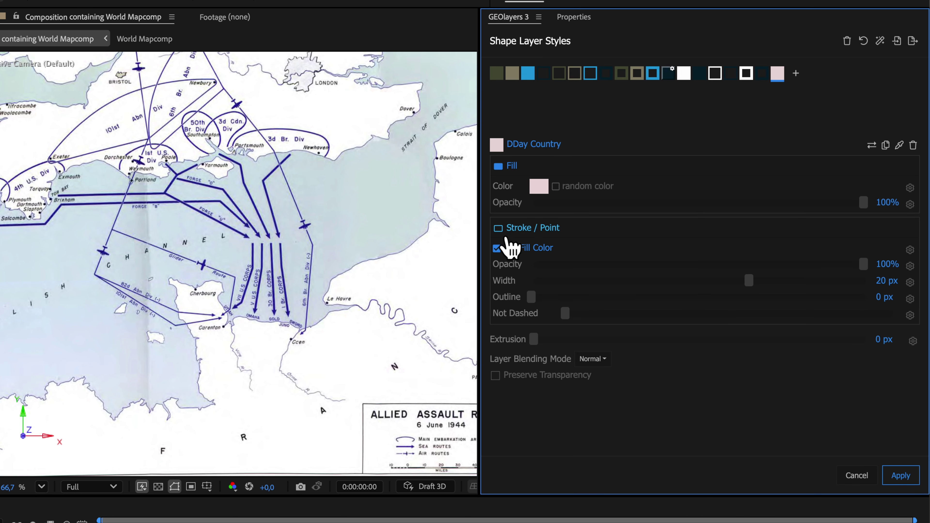
click(506, 248)
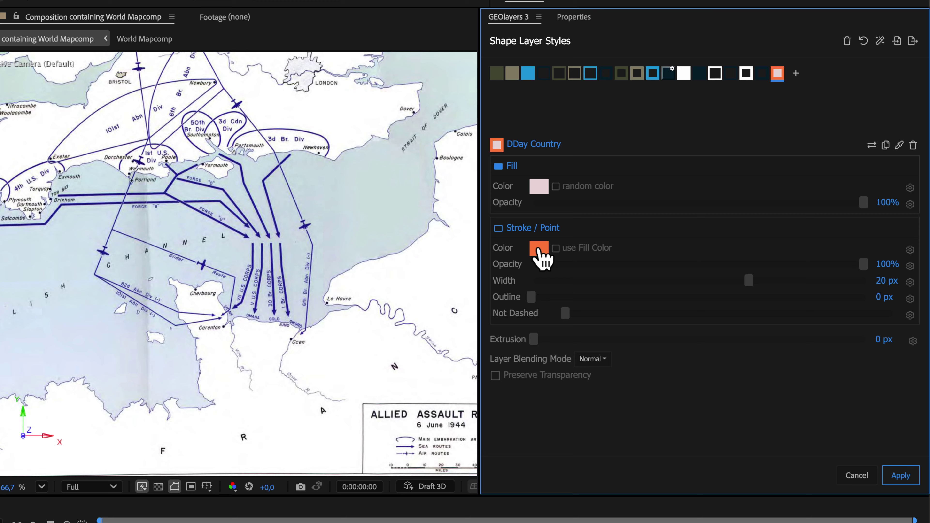
click(539, 247)
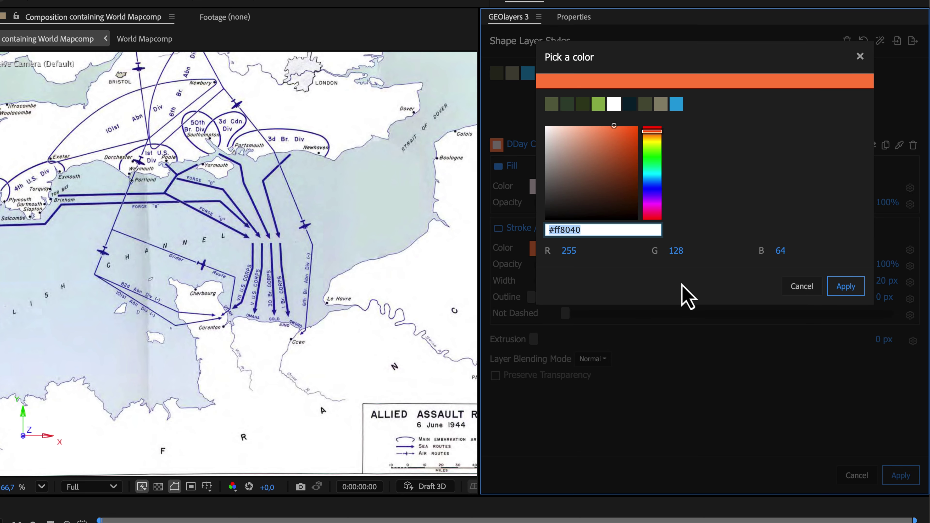
text(#232483)
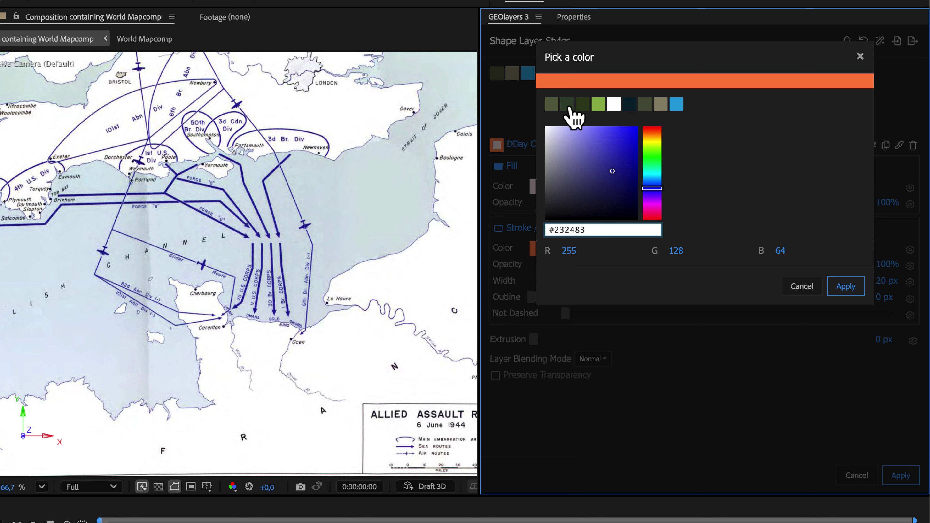
click(847, 288)
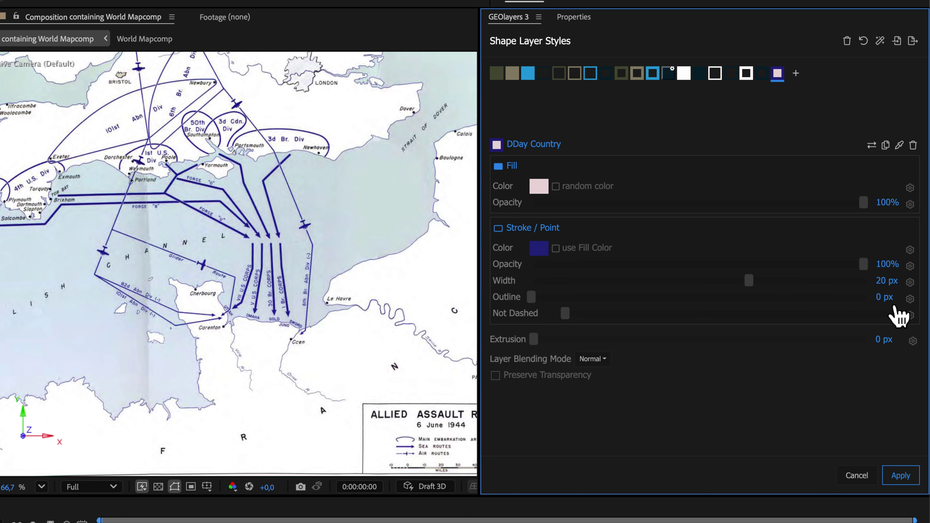
Step: Set the DDay Country stroke width to 2 px and apply the shape layer style changes
click(886, 281)
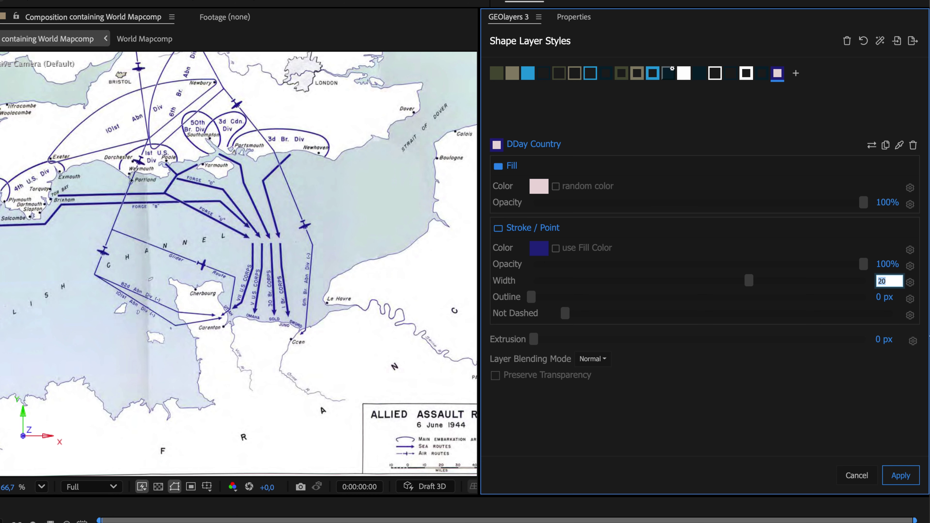
key(Return)
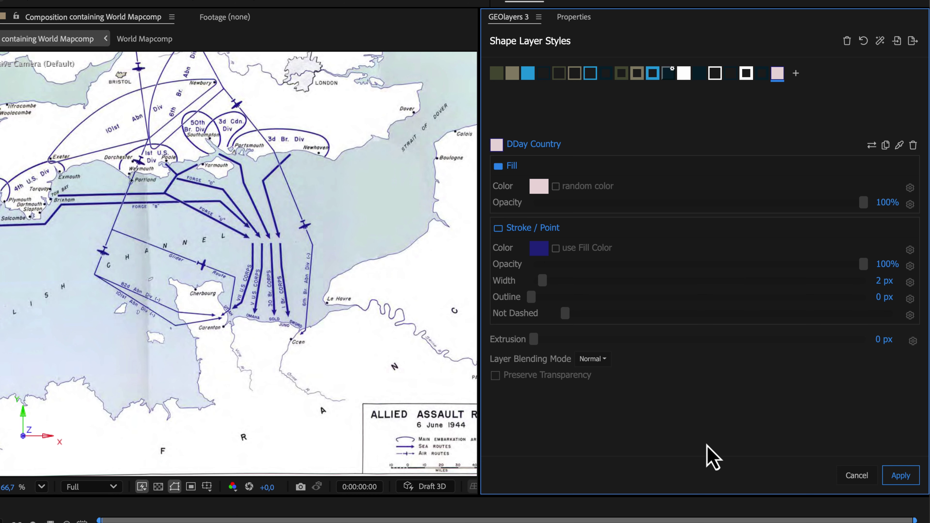
click(900, 475)
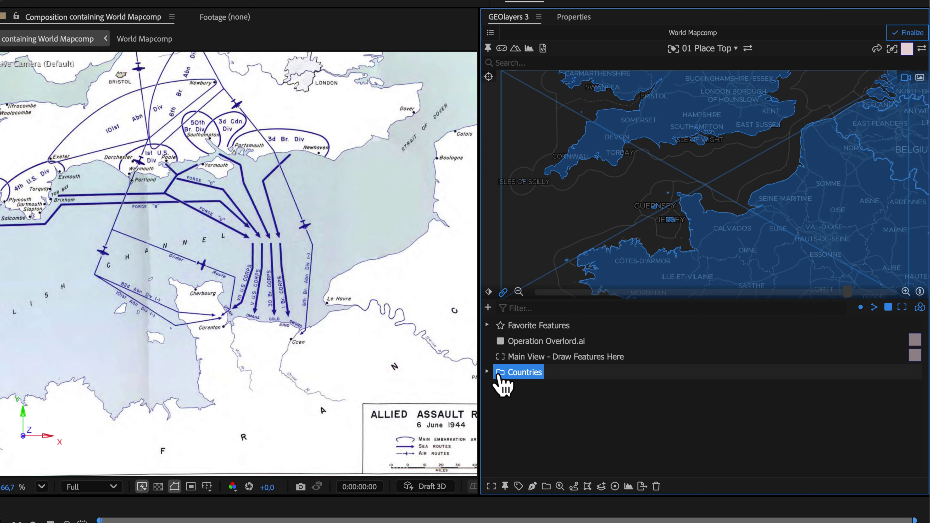
Step: Turn on Simplify Geometry for the current zoom and draw the Countries folder as a shape layer in the DDay Country style
click(907, 49)
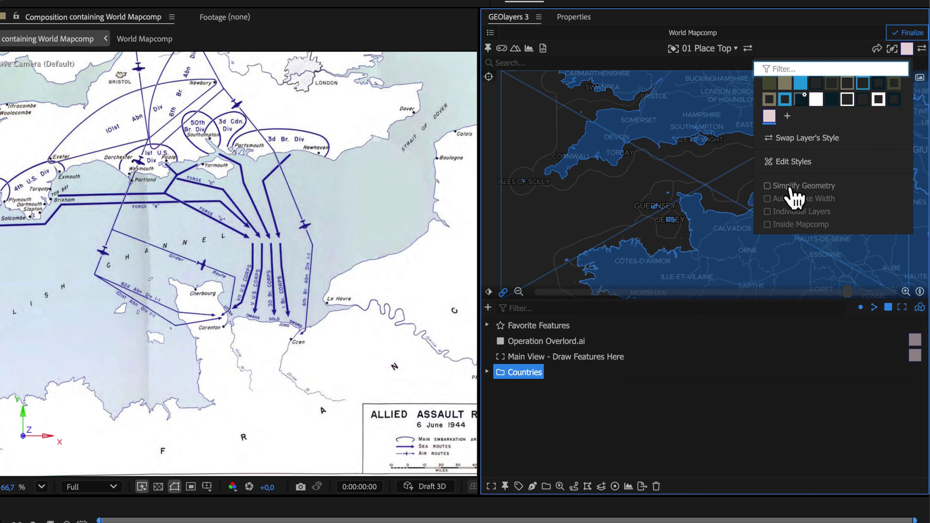
click(798, 186)
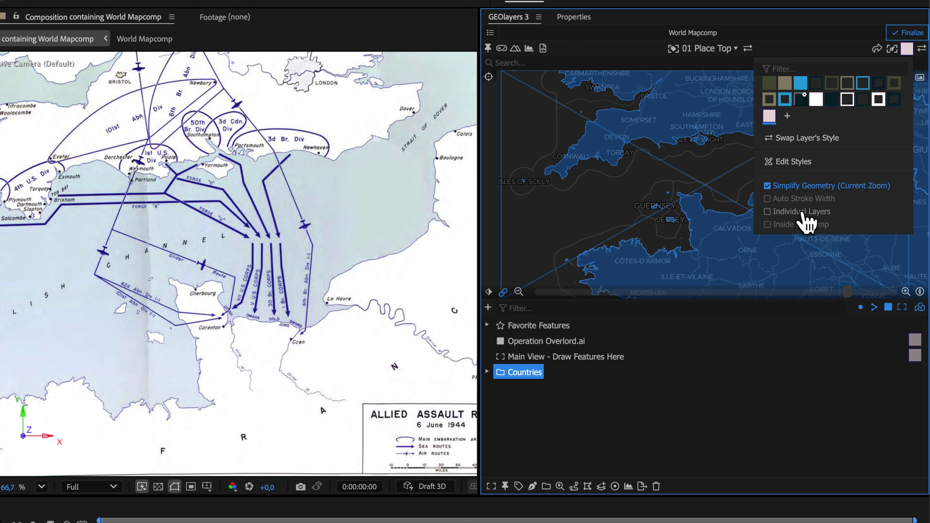
click(906, 49)
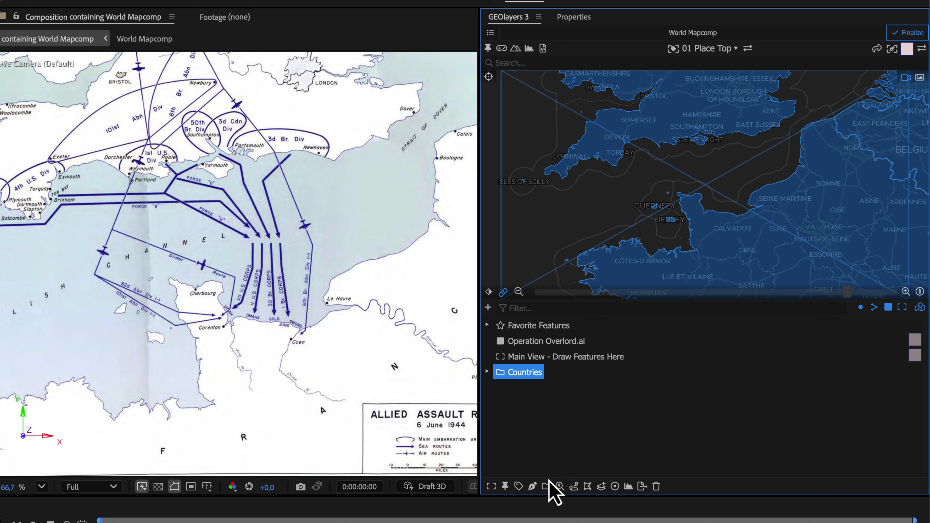
click(533, 486)
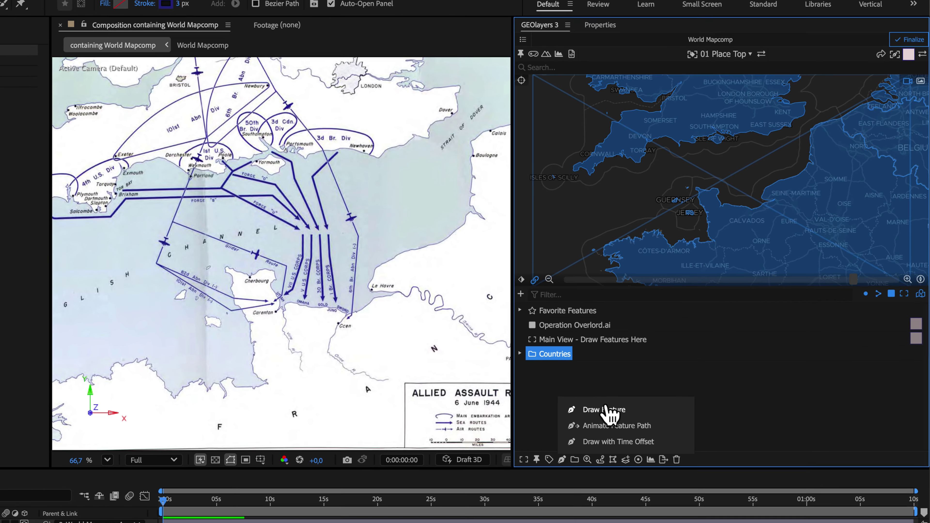
click(586, 427)
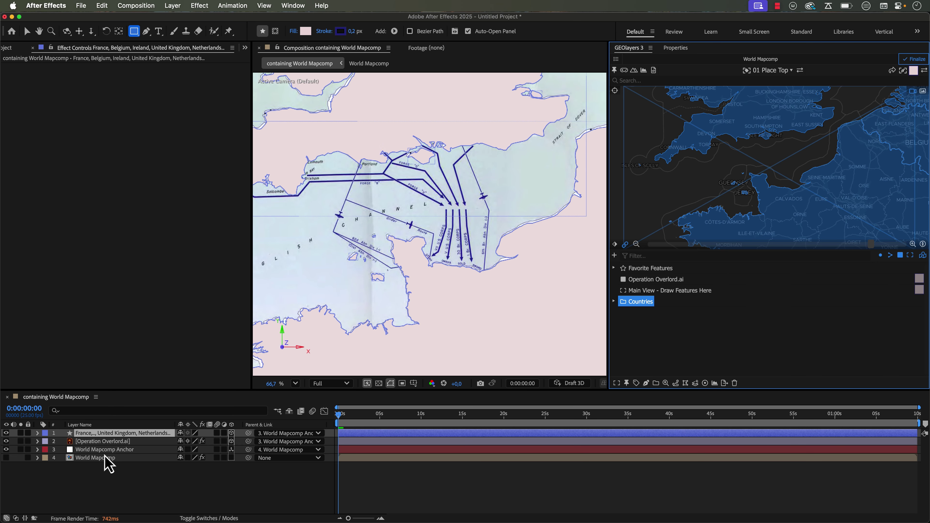
Step: Hide the Operation Overlord.ai layer and show the drawn countries against the transparency grid
click(6, 449)
click(6, 441)
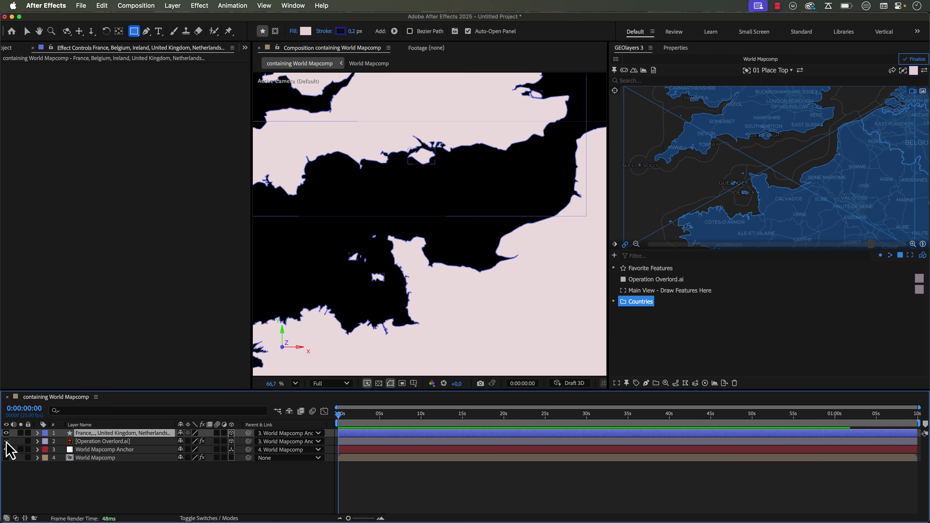
scroll(390, 352, down, 5)
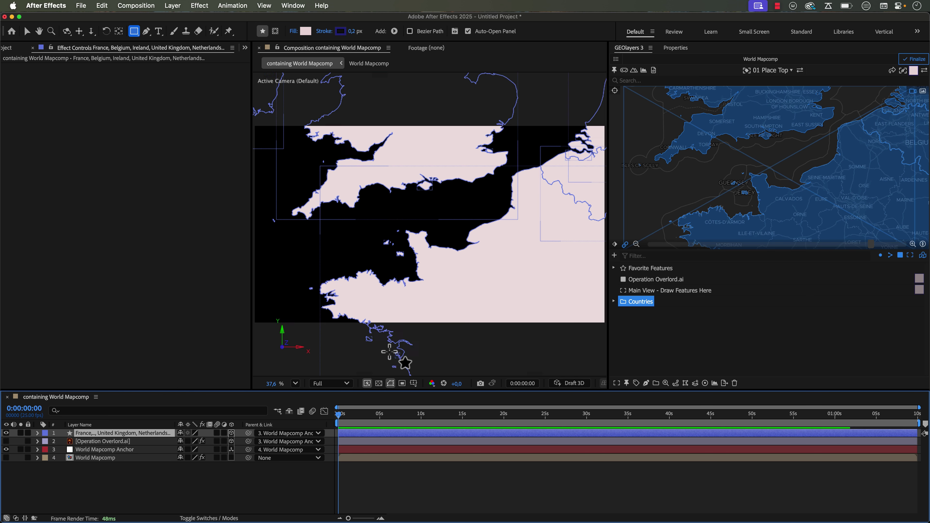
click(389, 351)
click(378, 383)
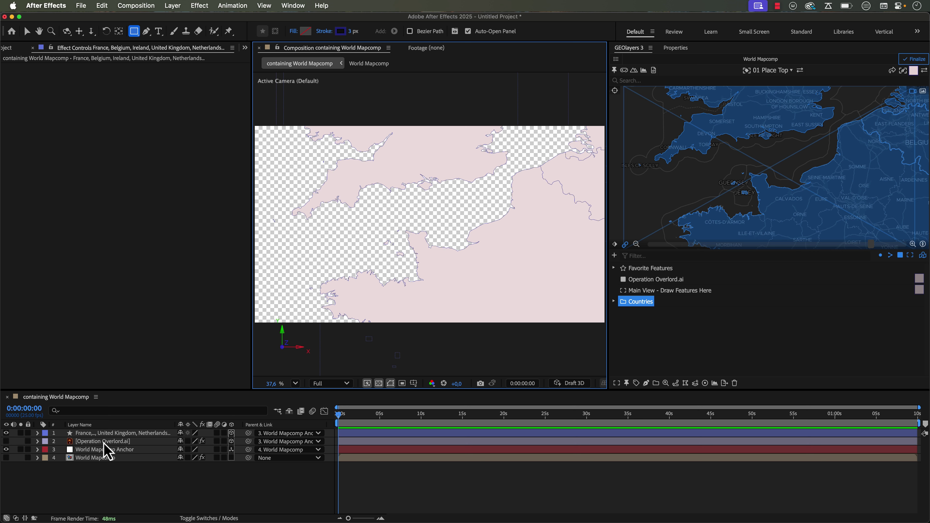
Step: Change the fill color of the countries shape layer to a light neutral gray
click(106, 434)
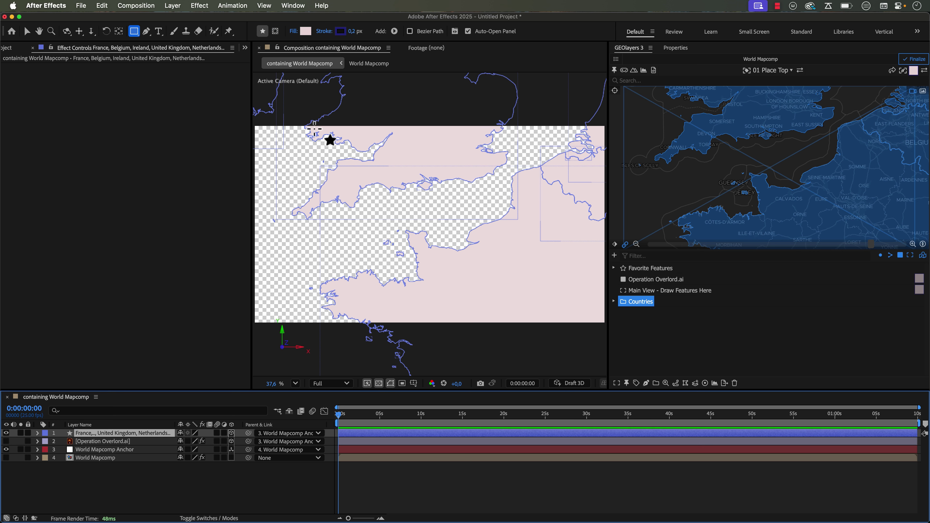
click(305, 31)
click(353, 222)
drag(353, 222, 350, 228)
click(561, 215)
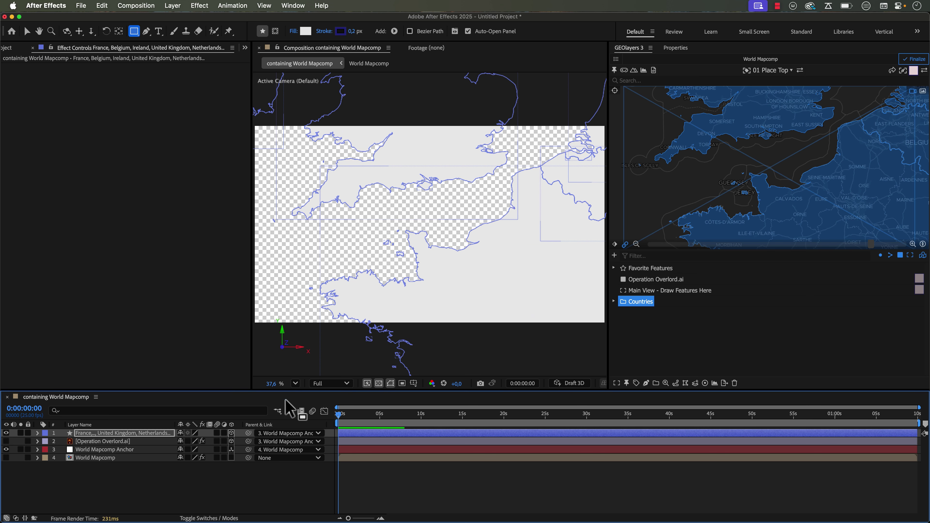
click(69, 484)
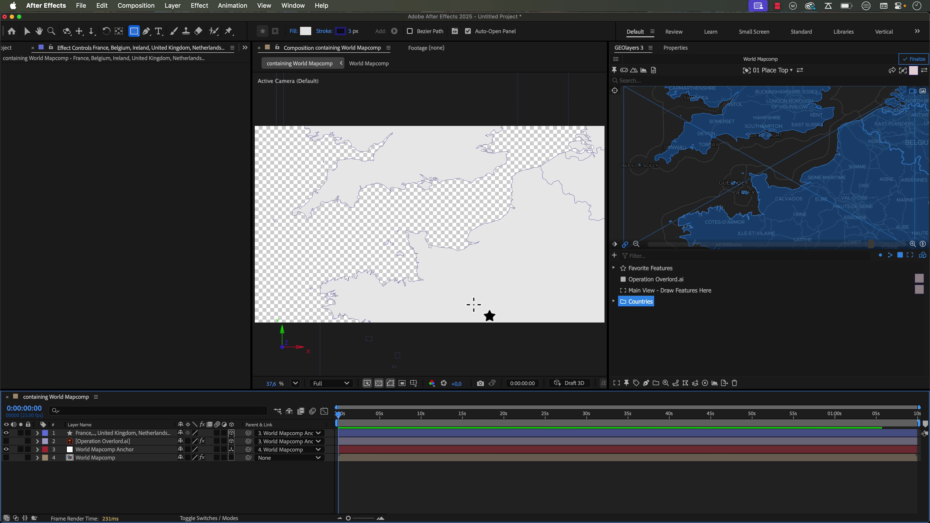
Step: Show the Operation Overlord.ai layer, create a 3840 × 2160 px solid named Ocean in its sampled pale sea blue, and place the solid below all layers
key(v)
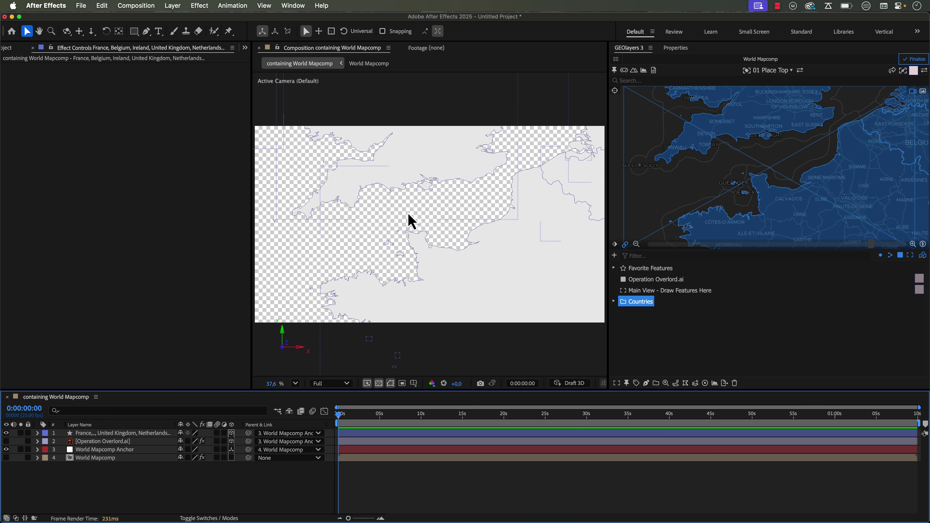
click(6, 441)
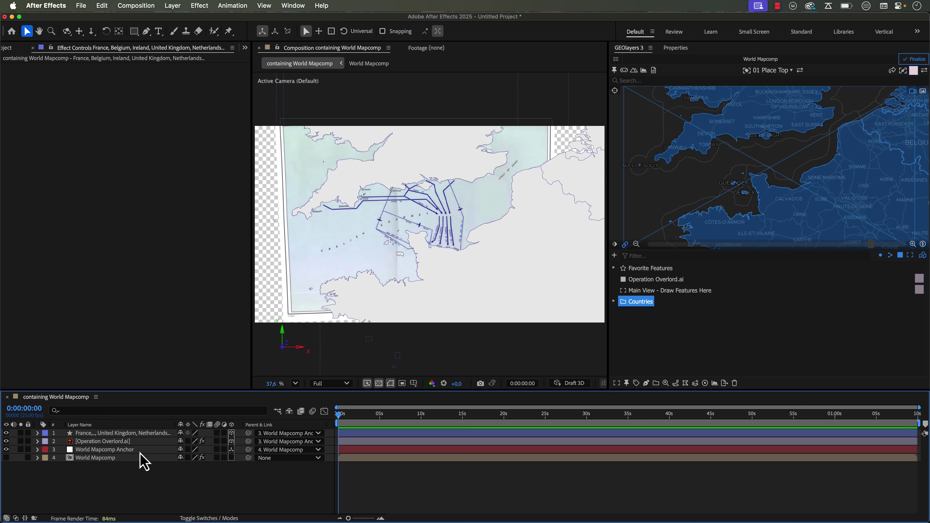
click(177, 6)
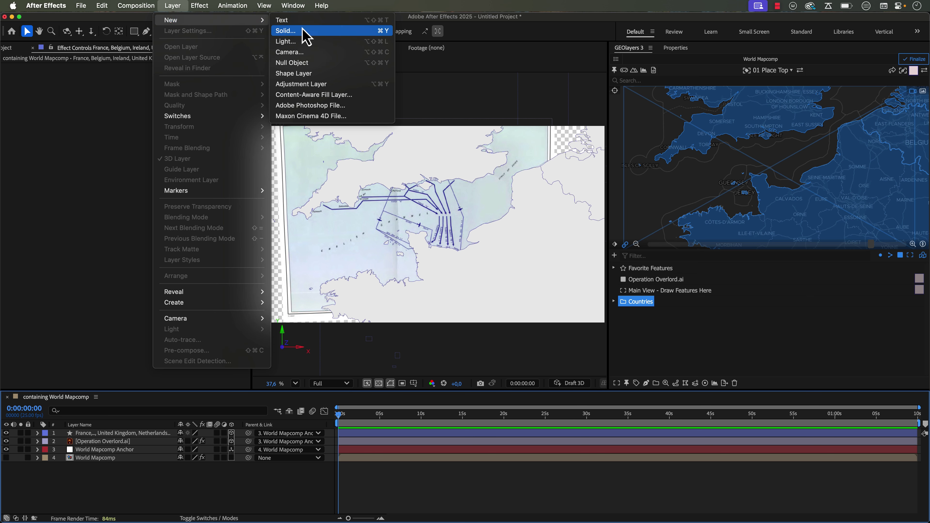
click(305, 32)
text(Ocean)
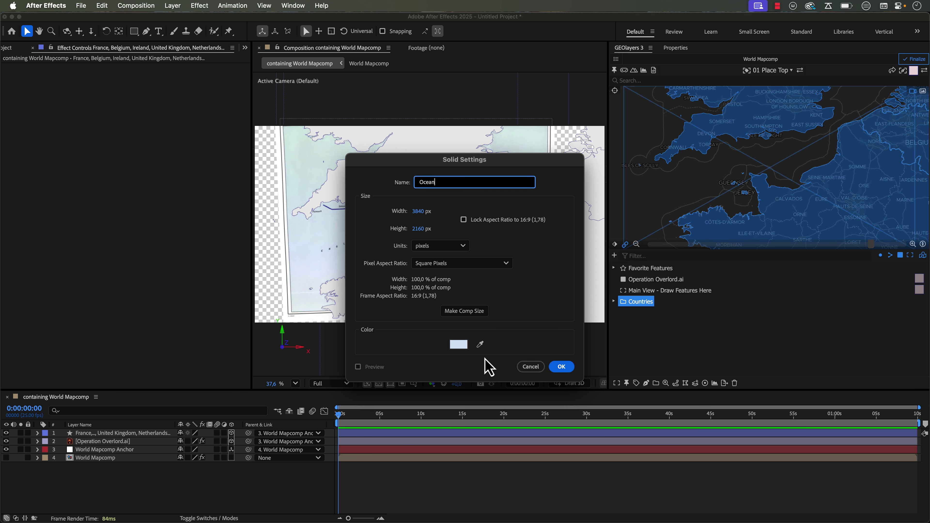
click(480, 343)
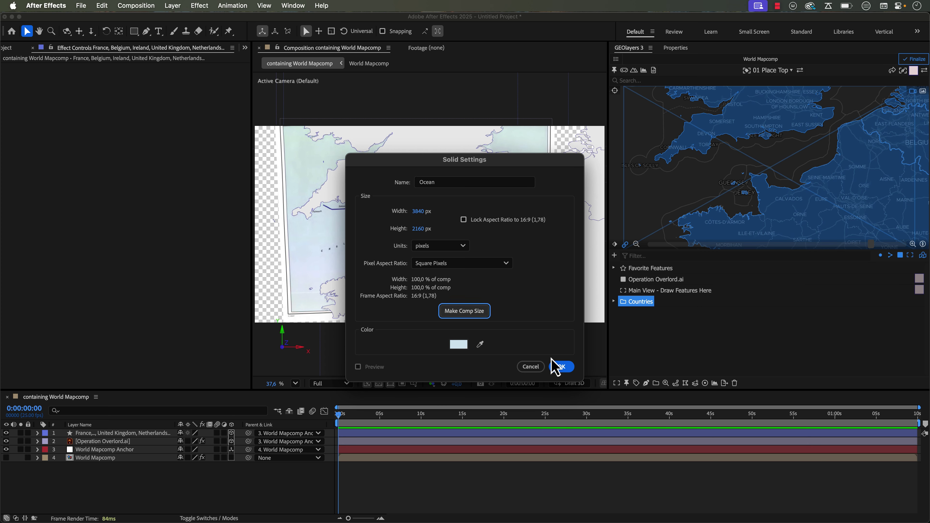
click(561, 367)
drag(121, 442, 120, 492)
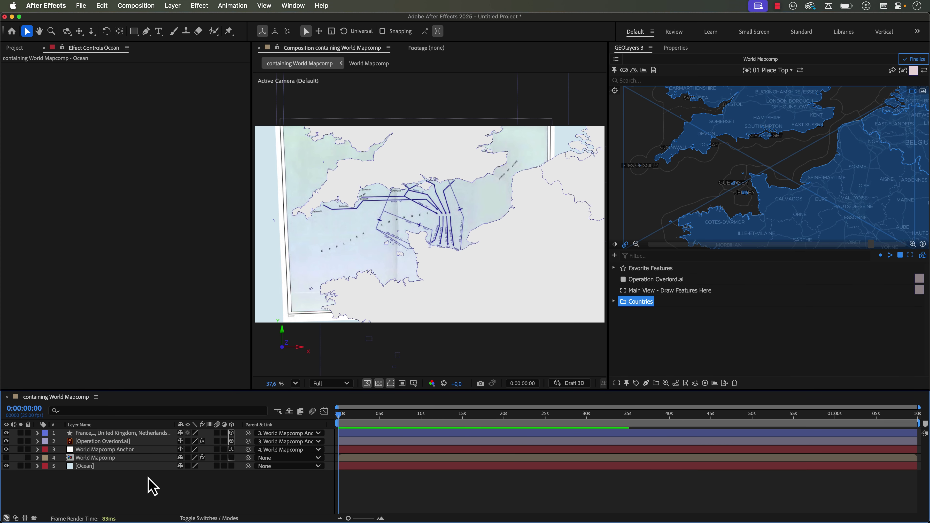
Step: Check the ocean and countries with the Operation Overlord.ai layer hidden, and restore that layer at the top of the layer stack
click(6, 441)
click(6, 458)
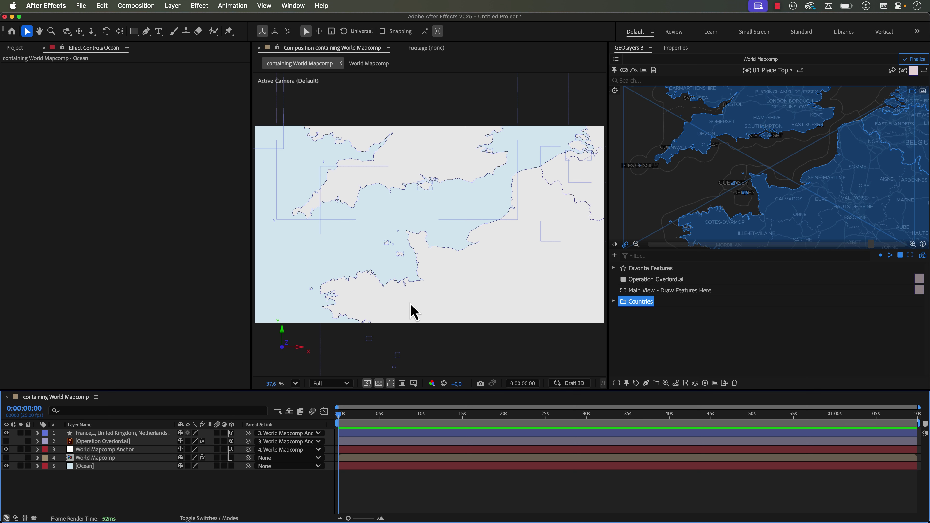
click(6, 441)
drag(96, 441, 98, 431)
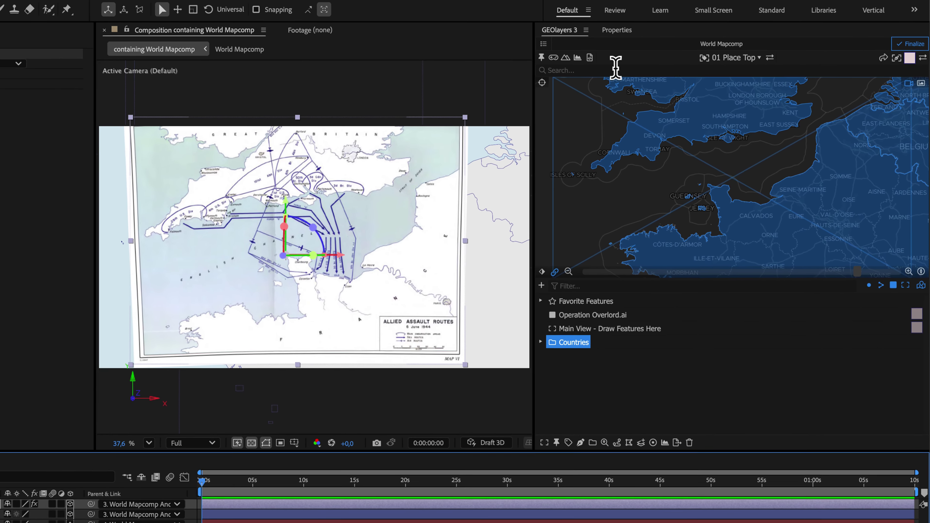
Step: Search GEOlayers for "thames" and add the River Thames in England to the feature browser
click(674, 82)
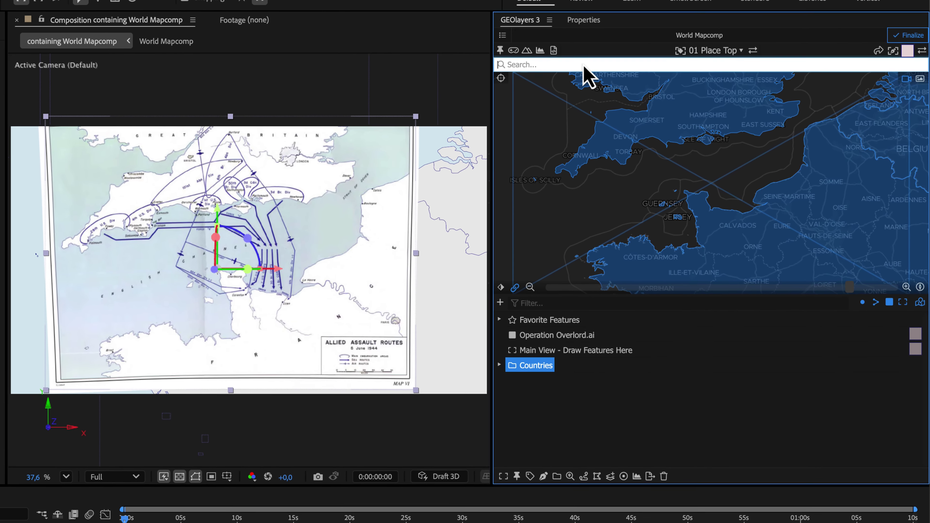
text(thames)
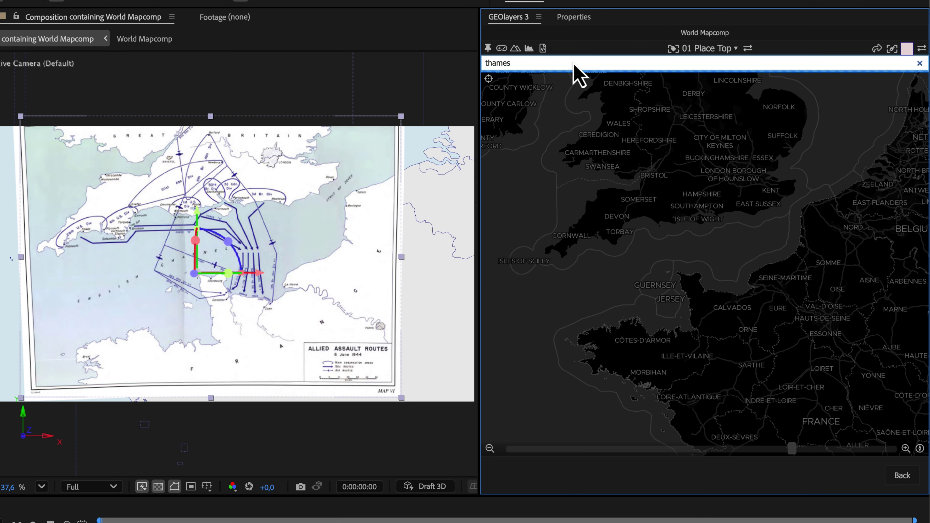
key(Return)
click(513, 107)
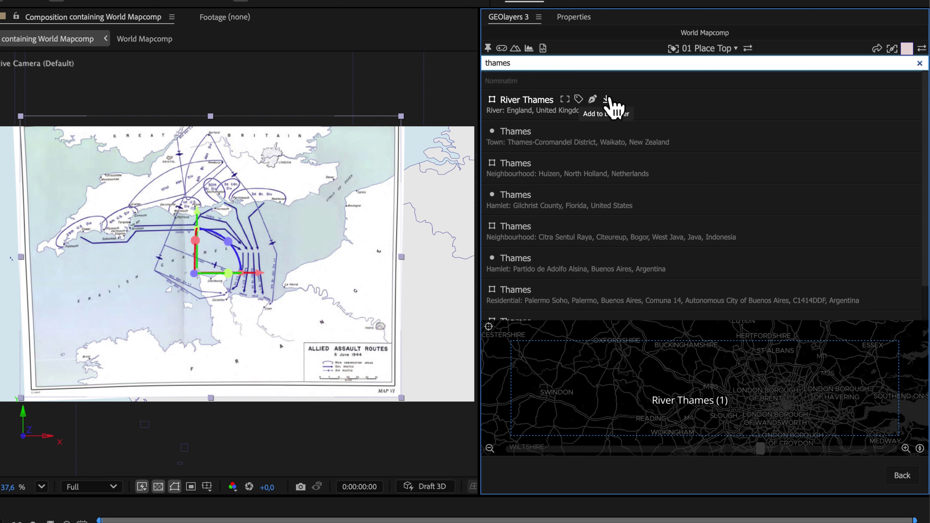
click(606, 100)
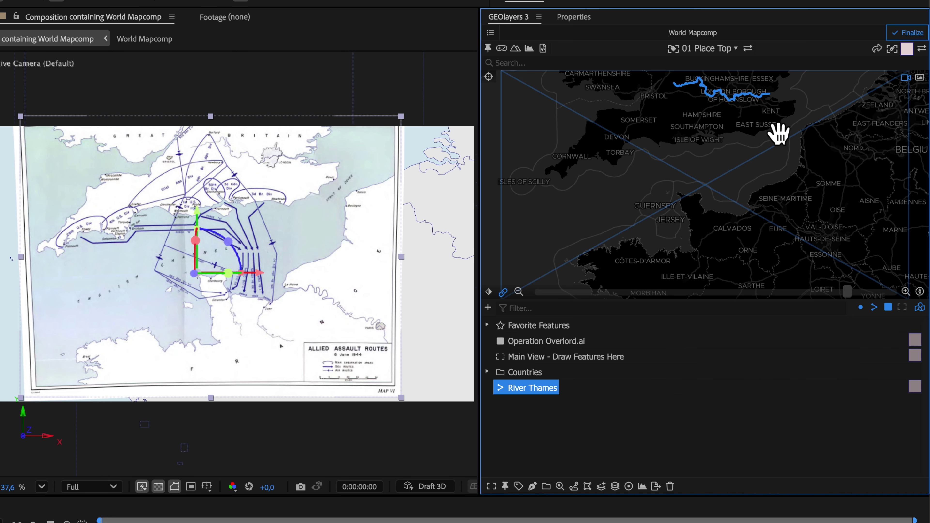
Step: Search for "seine" and add the Seine river in Metropolitan France to the feature browser
click(577, 60)
text(seine)
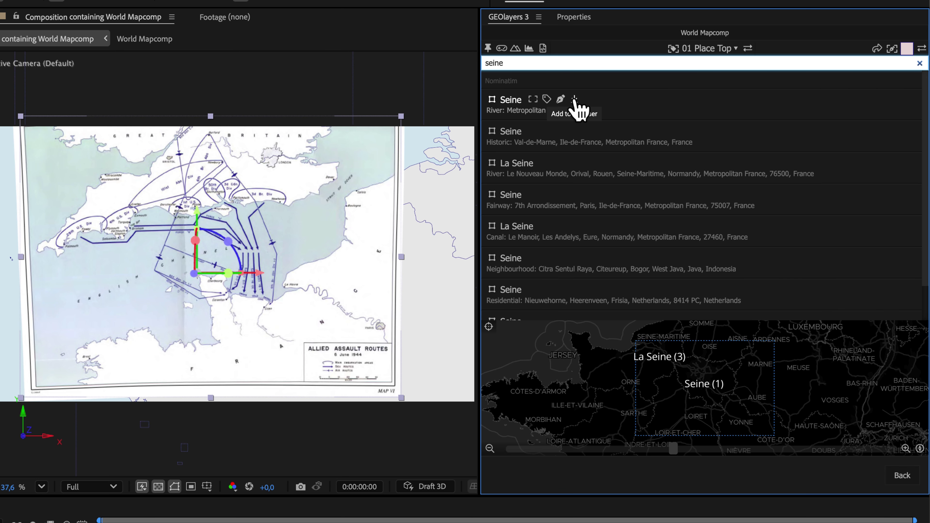
click(576, 103)
Step: Search for "orne" and add the L'Orne river in Grand Est, France, to the feature browser
click(621, 63)
text(orne)
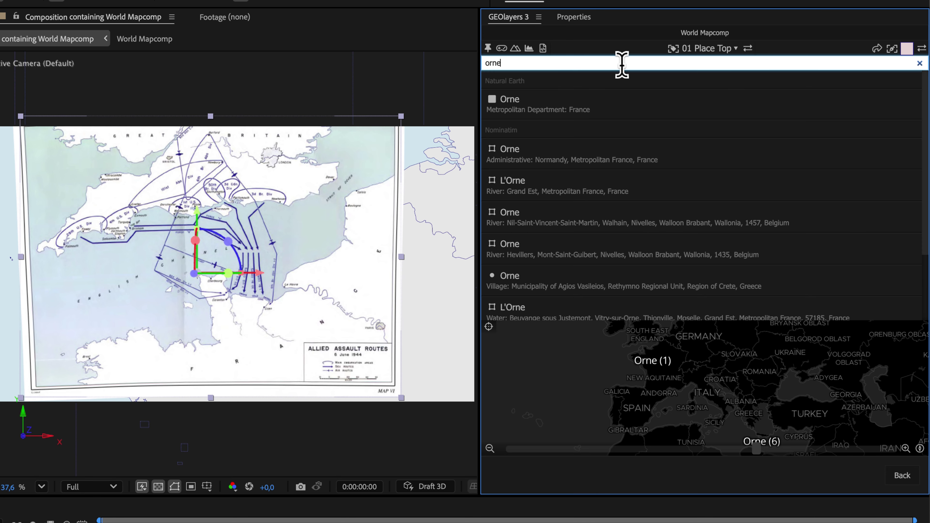
click(531, 183)
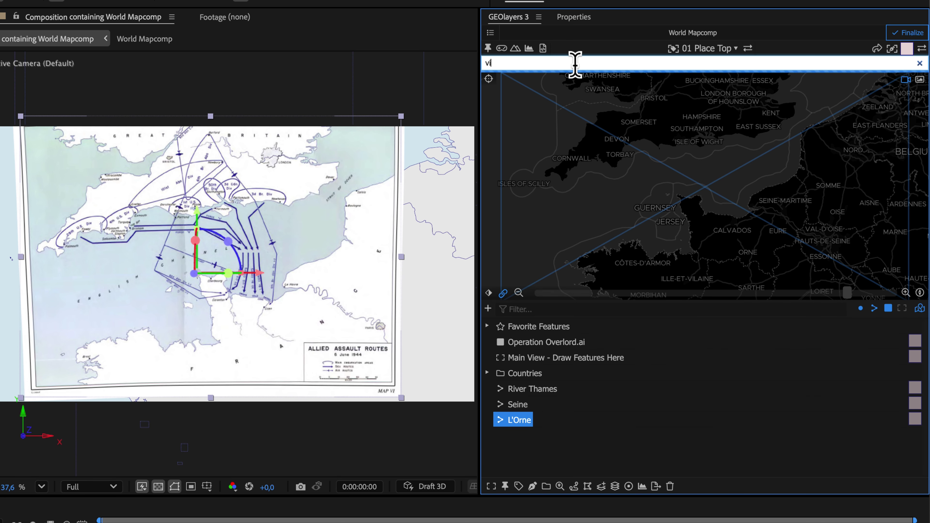
Step: Search for "vire" and add the Vire river in Bleid, Belgium, to the feature browser
text(vire)
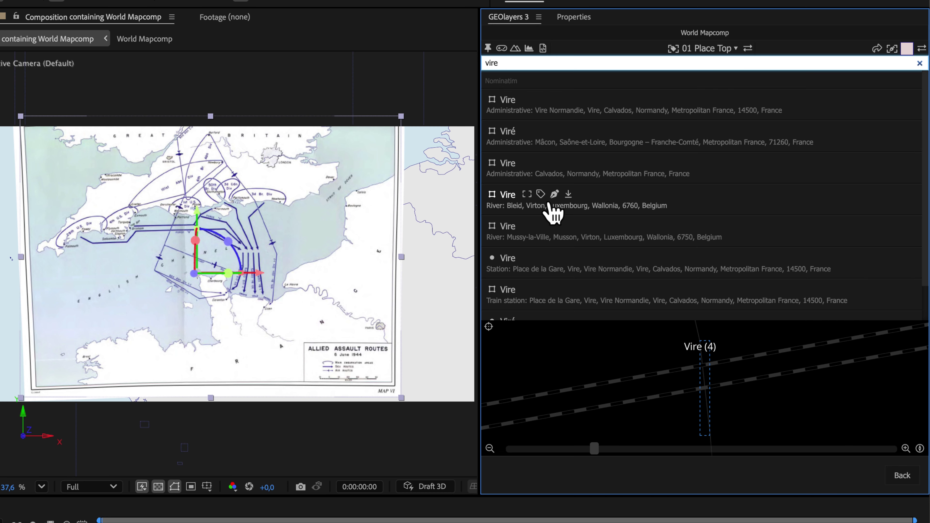
click(567, 194)
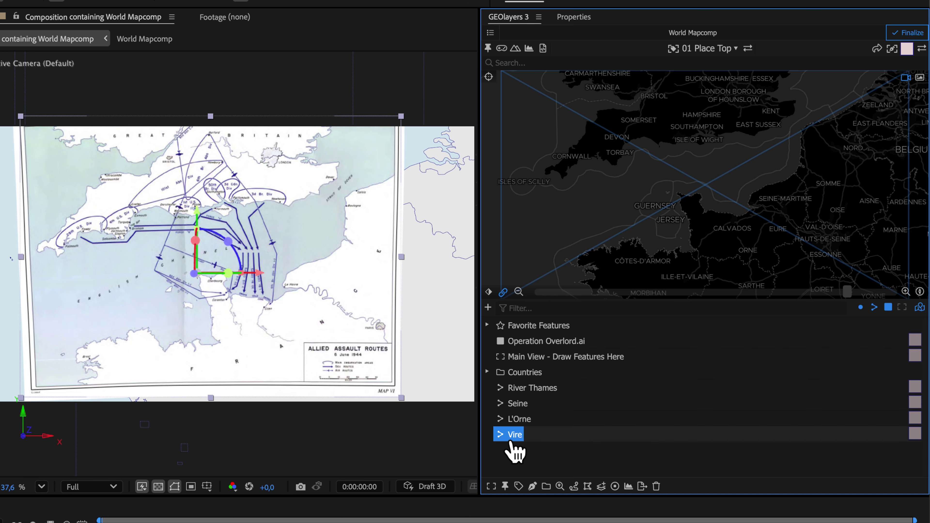
Step: Search for "la vire", add the La Vire river in Normandy to the feature browser, and delete the Belgian Vire feature
click(553, 61)
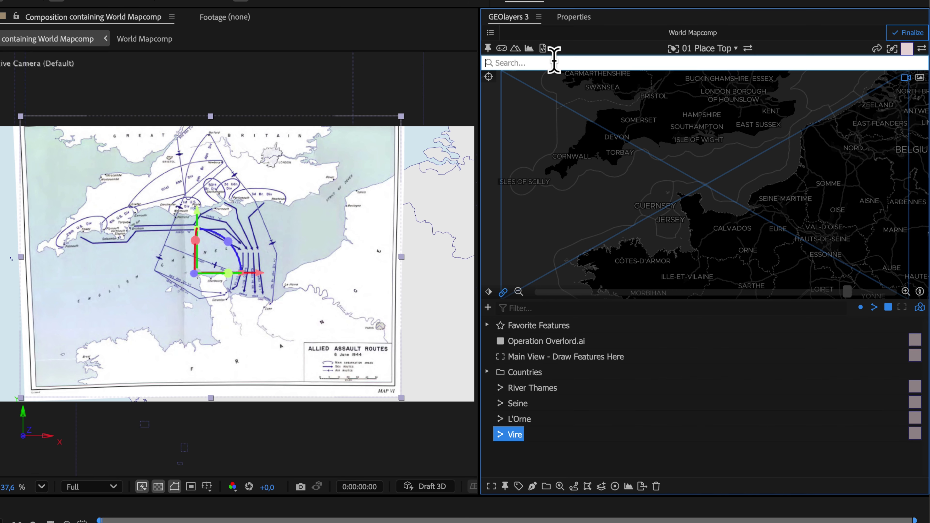
text(la vire)
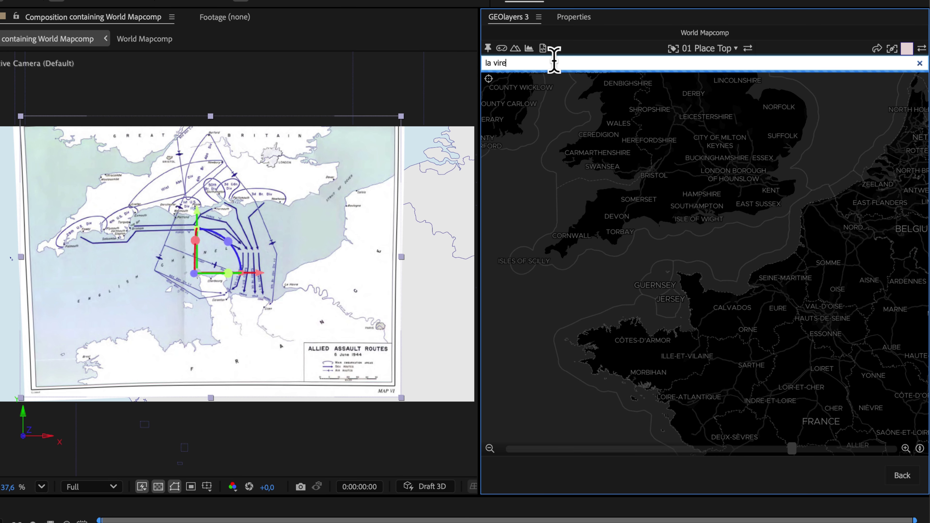
key(Return)
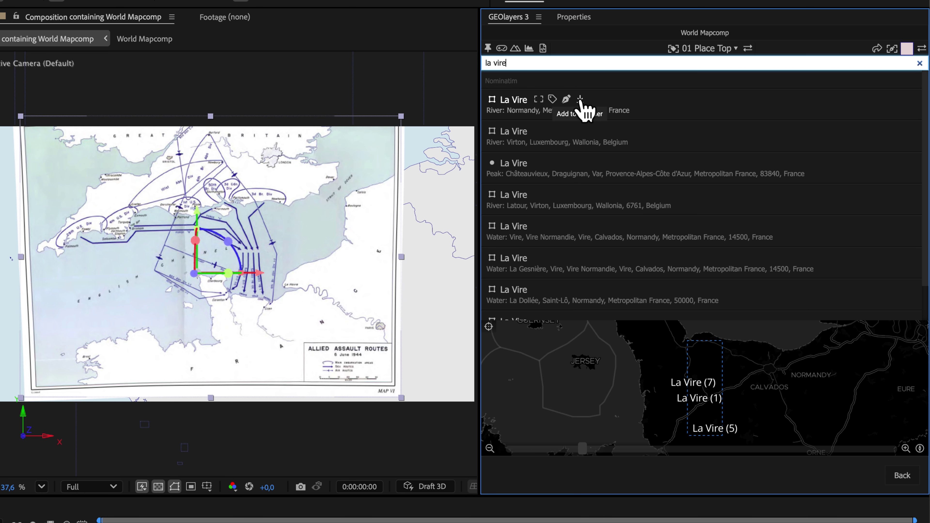
click(559, 135)
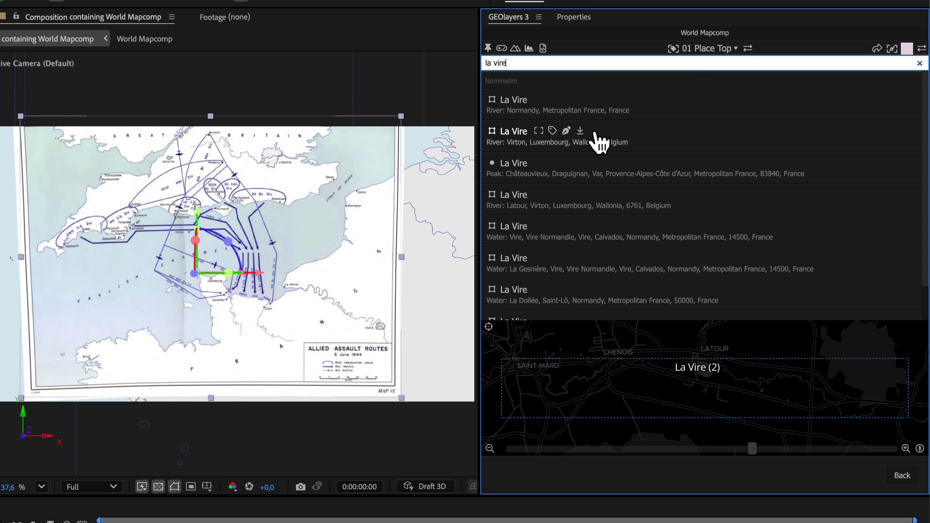
click(587, 107)
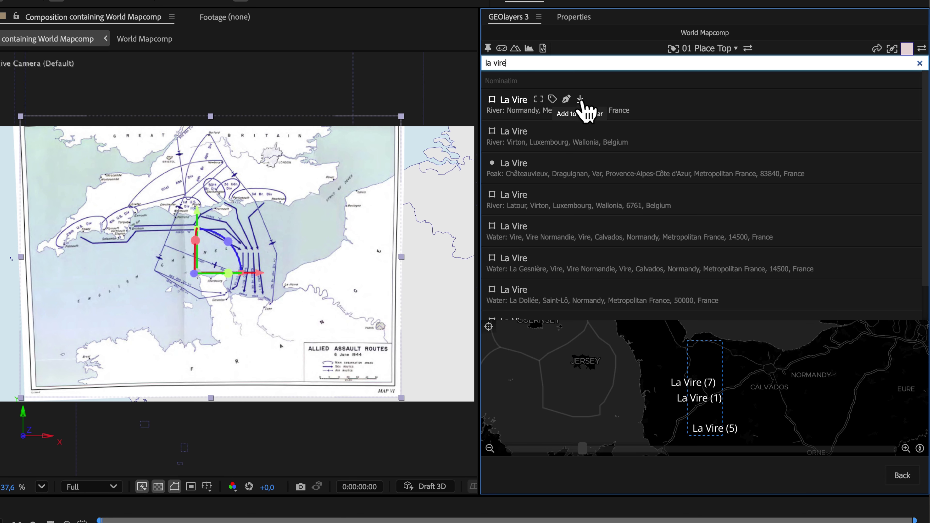
click(580, 100)
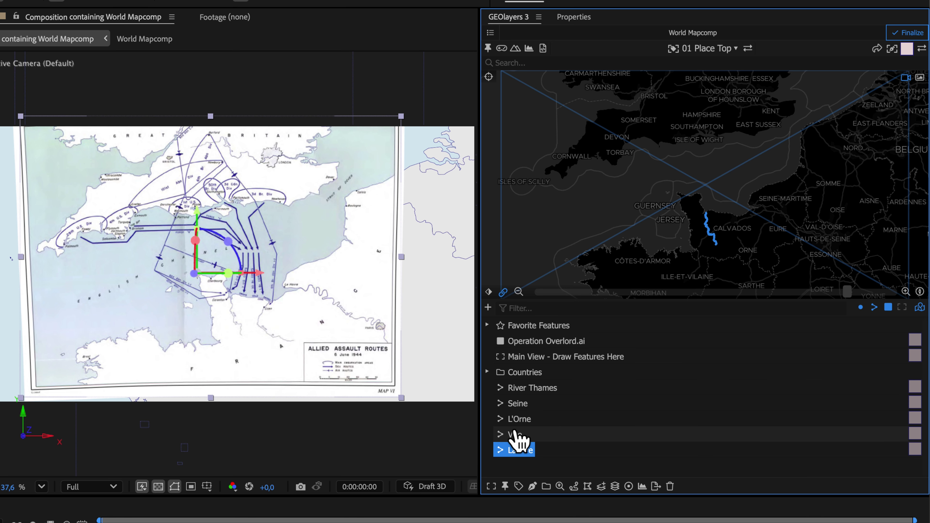
click(513, 435)
click(656, 486)
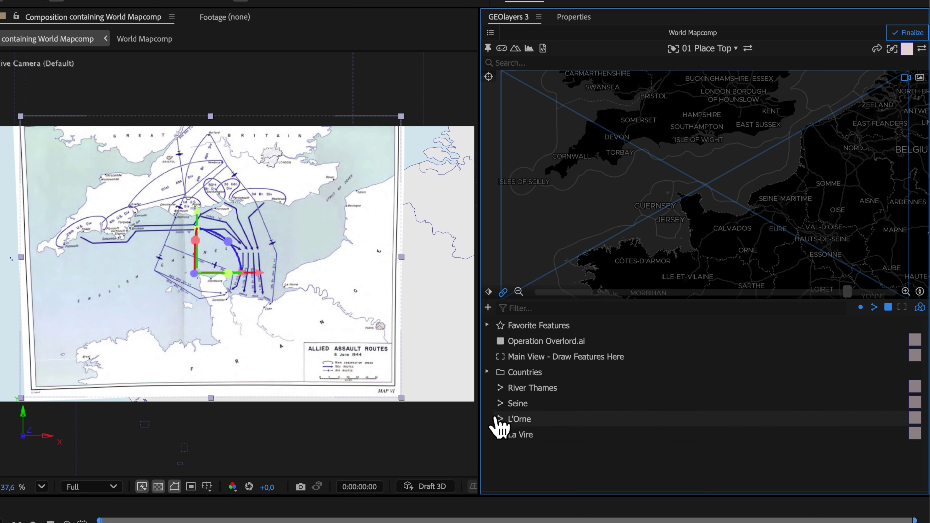
Step: Frame the L'Orne and La Vire features in turn to check each river's location against the Operation Overlord map
click(524, 421)
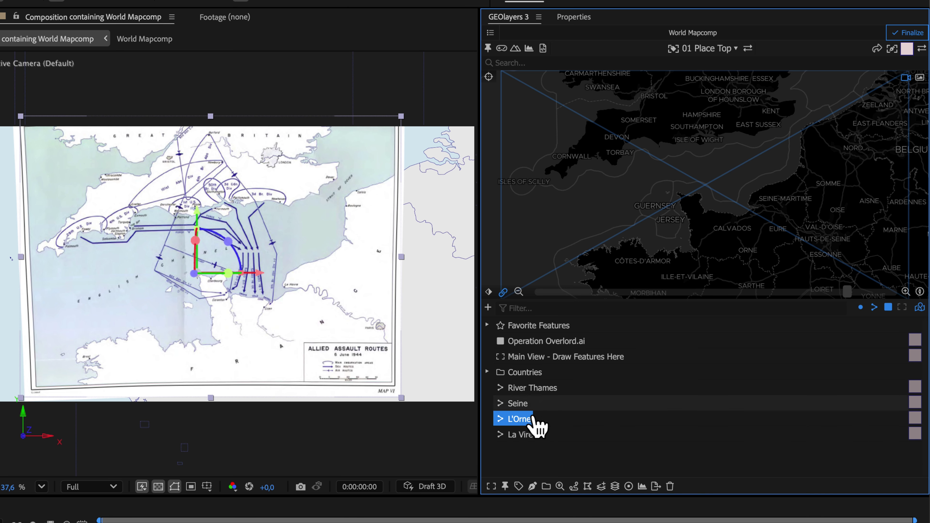
double_click(516, 420)
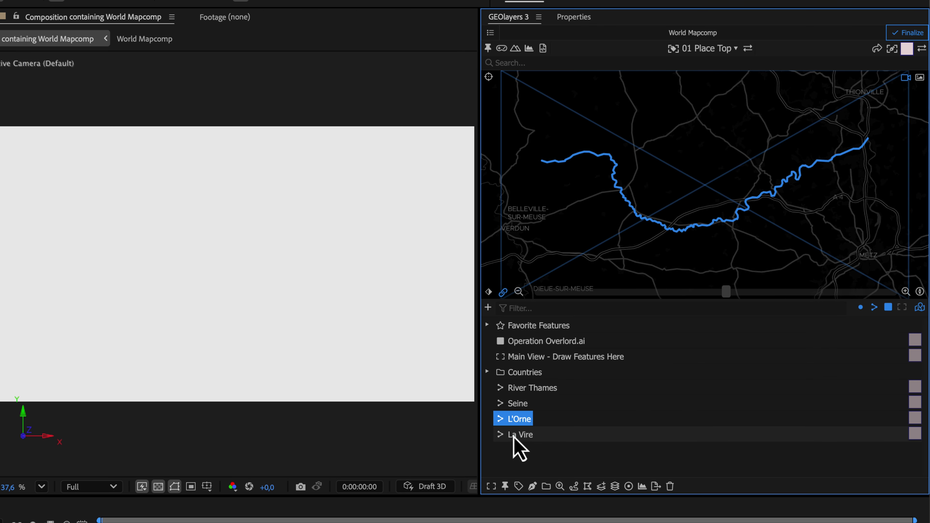
double_click(515, 436)
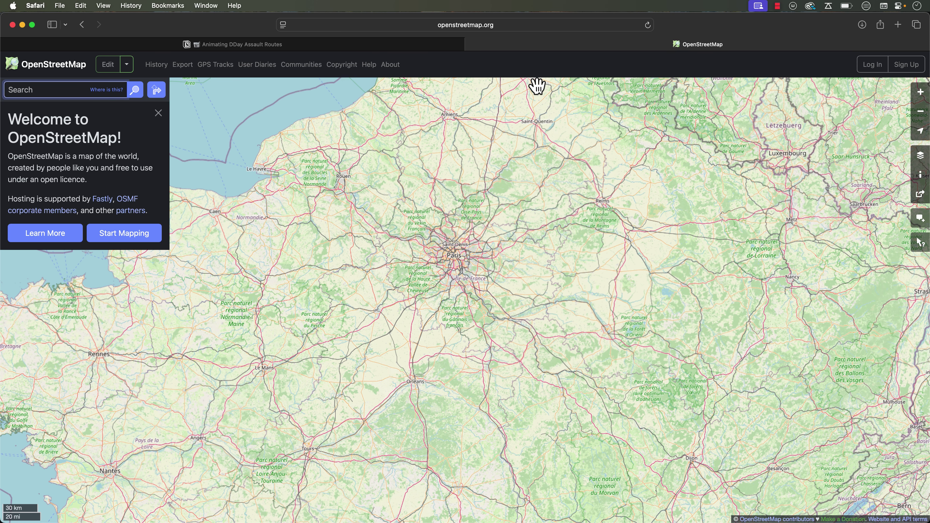
Step: Switch to OpenStreetMap, query the features beside the Orne in Caen, and open the river L'Orne from the nearby features
drag(394, 208, 556, 274)
scroll(337, 351, up, 2)
scroll(458, 282, up, 2)
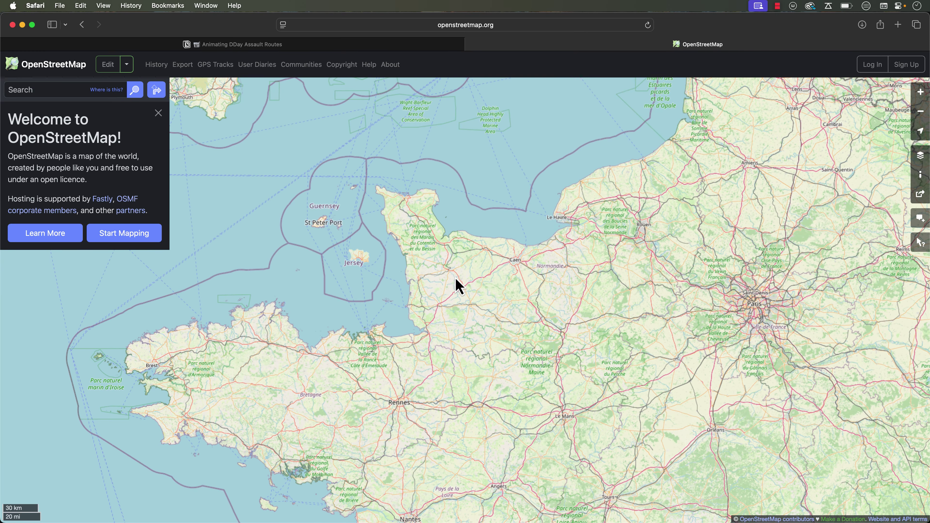
scroll(459, 286, up, 10)
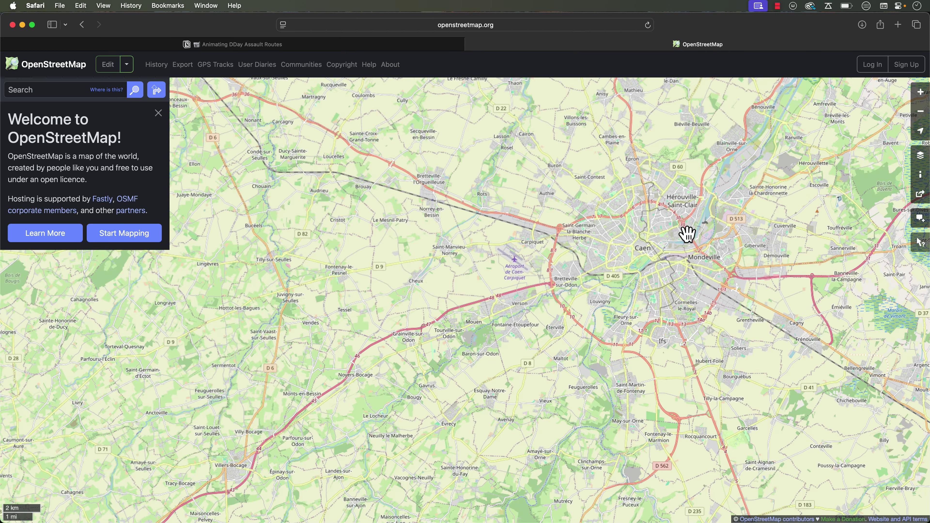
scroll(707, 251, up, 6)
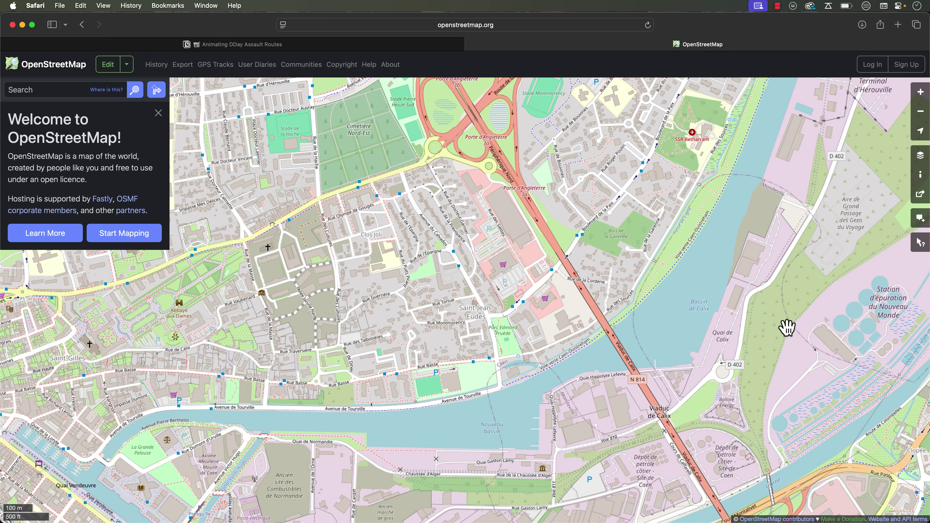
drag(788, 328, 615, 211)
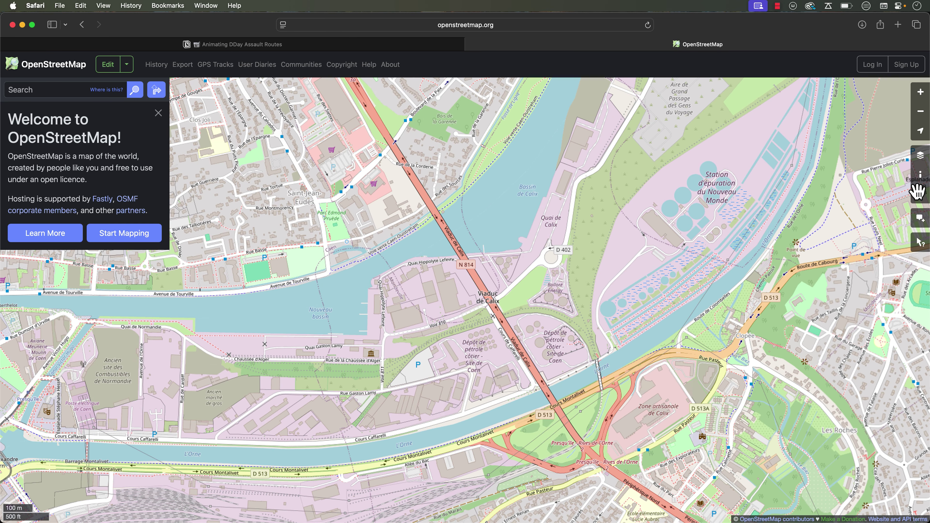
click(920, 242)
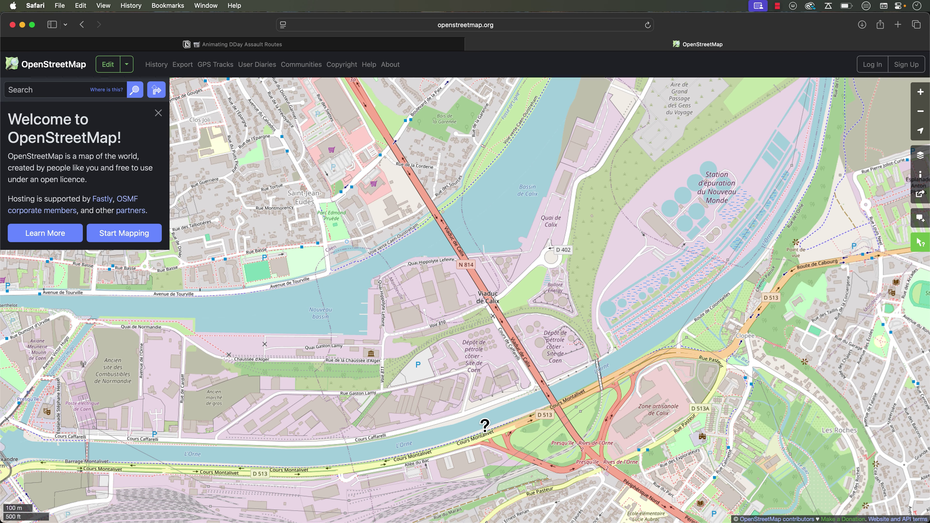
click(485, 426)
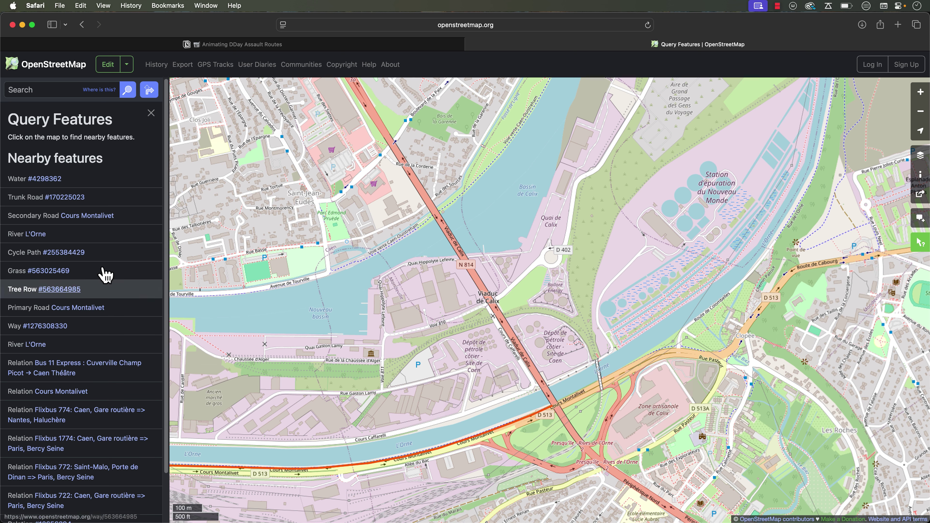
click(36, 235)
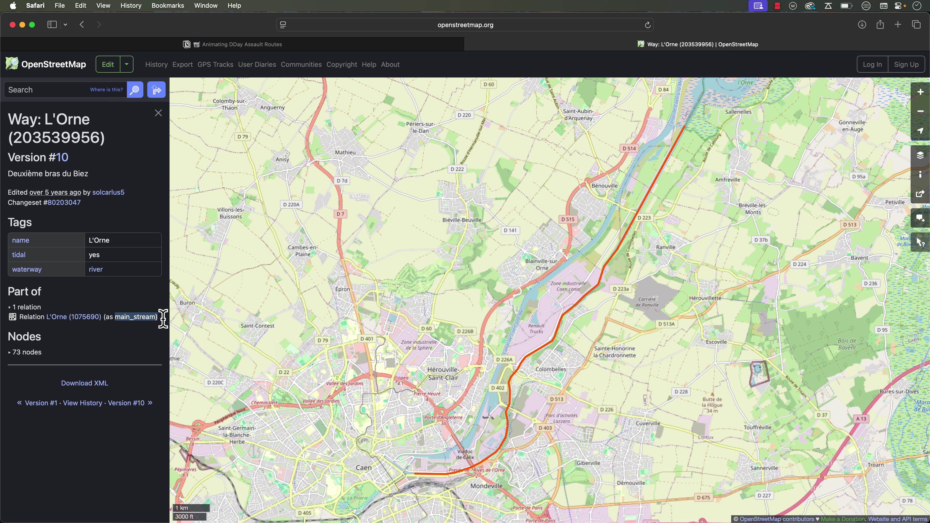
Step: Open the L'Orne relation that contains this way and copy its relation ID, 1075690
click(75, 317)
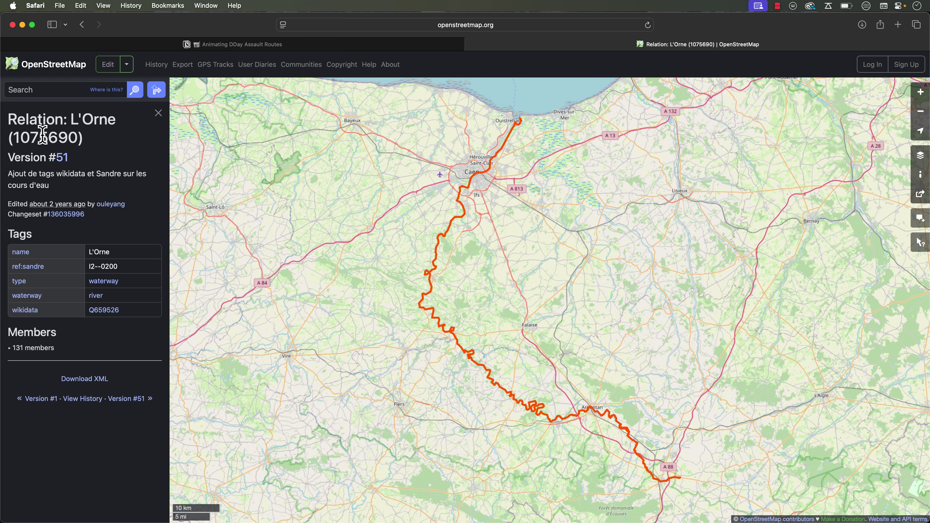
double_click(43, 134)
key(ctrl+c)
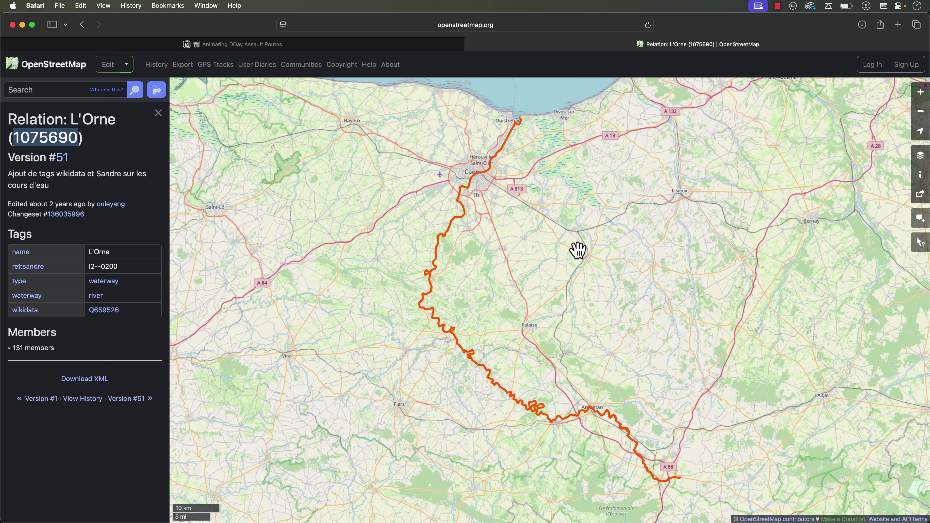
Step: Switch to After Effects, add L'Orne to the feature browser by searching GEOlayers for "osm:relation 1075690", and delete the Grand Est L'Orne
key(super+Tab)
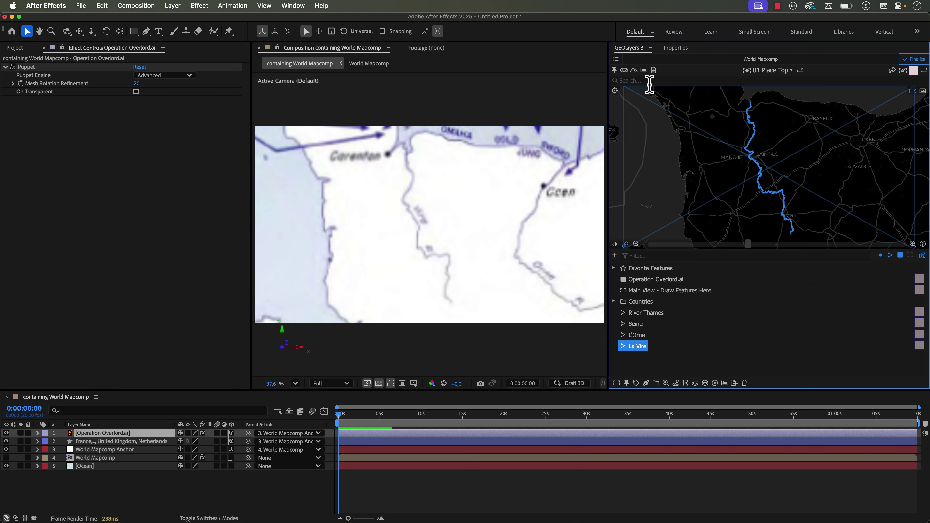
click(649, 81)
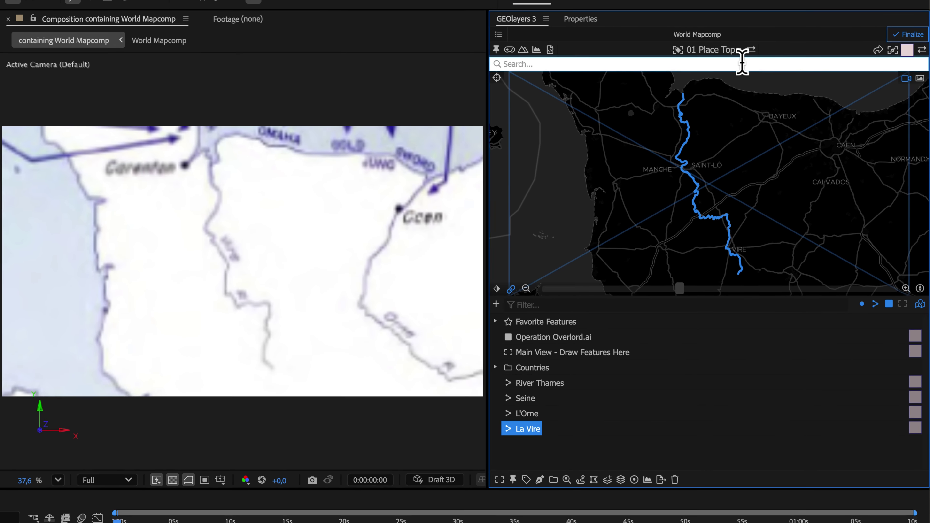
text(osm:)
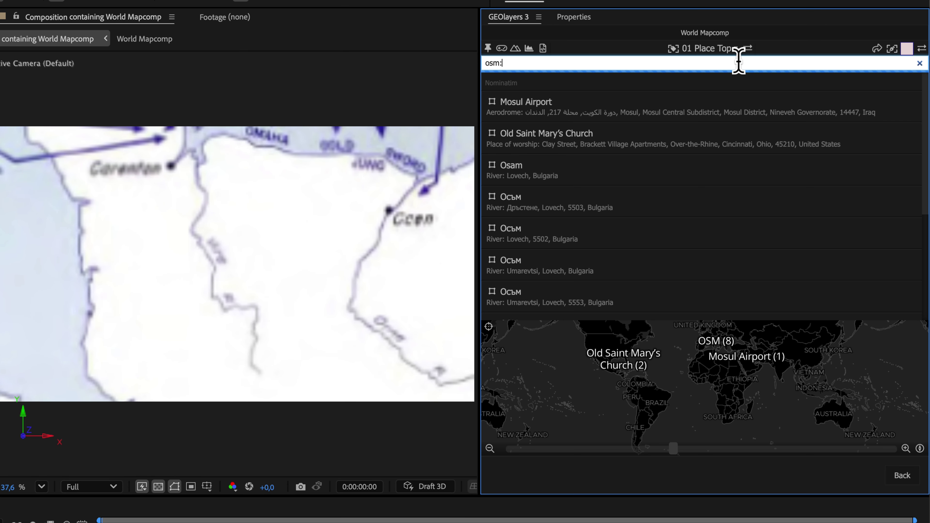
text(relation)
key(ctrl+v)
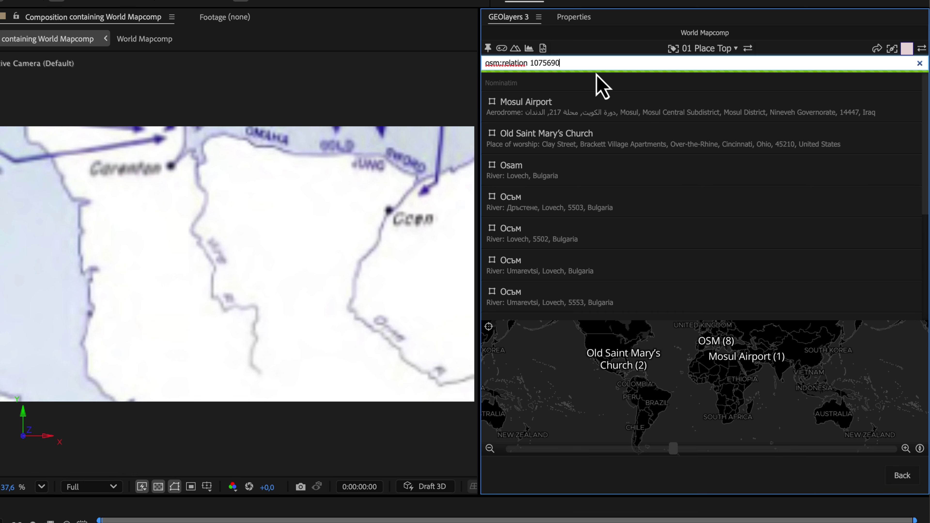
key(Return)
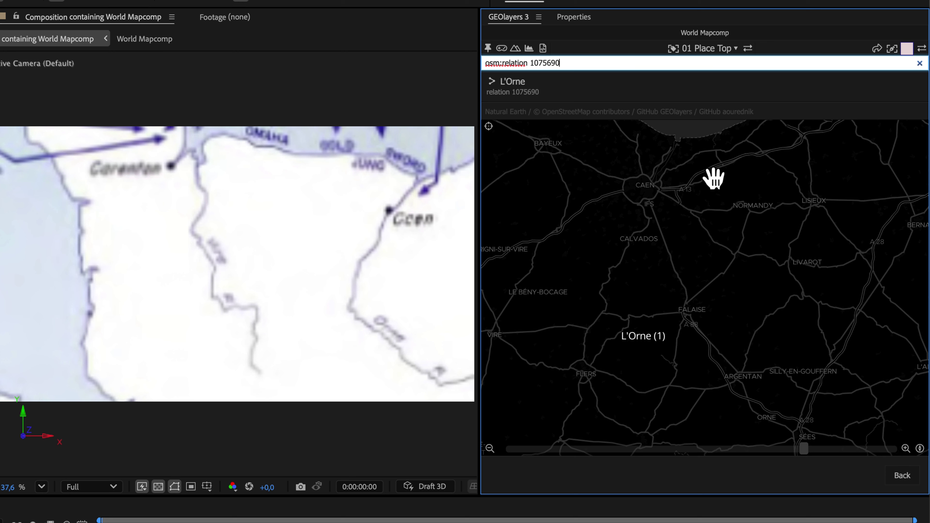
mouse_move(531, 95)
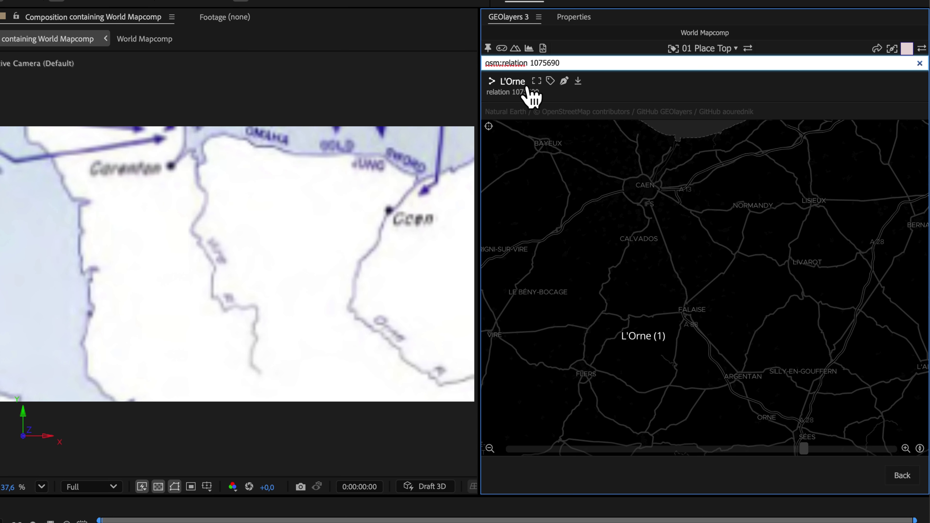
click(578, 82)
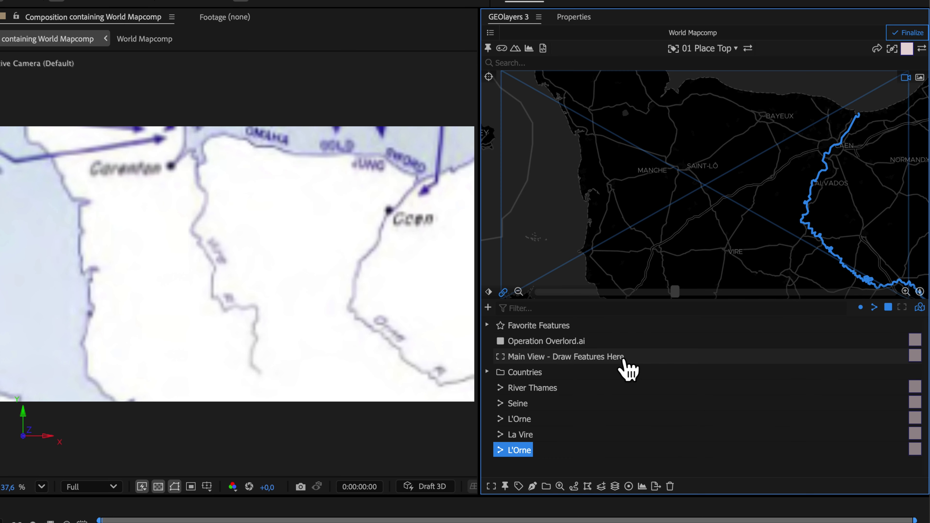
click(517, 418)
click(670, 486)
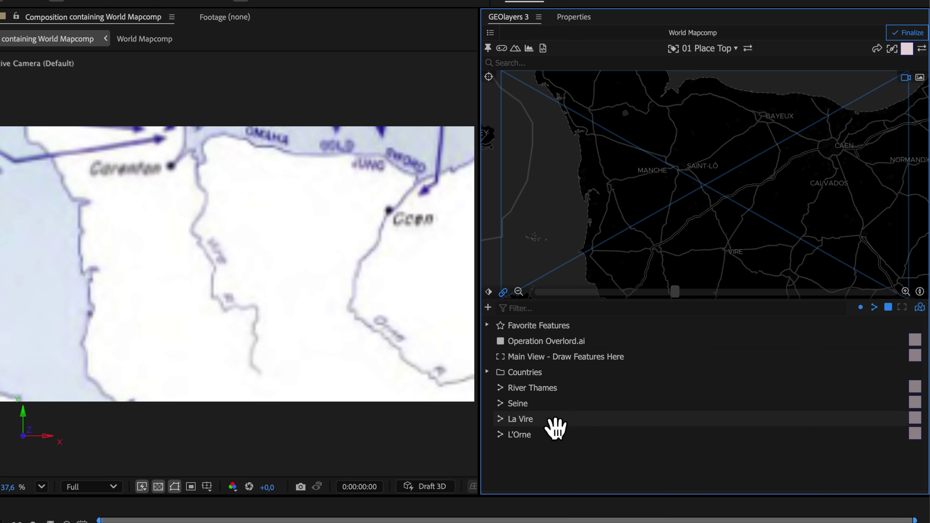
Step: Duplicate the DDay Country shape layer style, rename the copy DDay River, turn off its fill, and apply the style
click(520, 388)
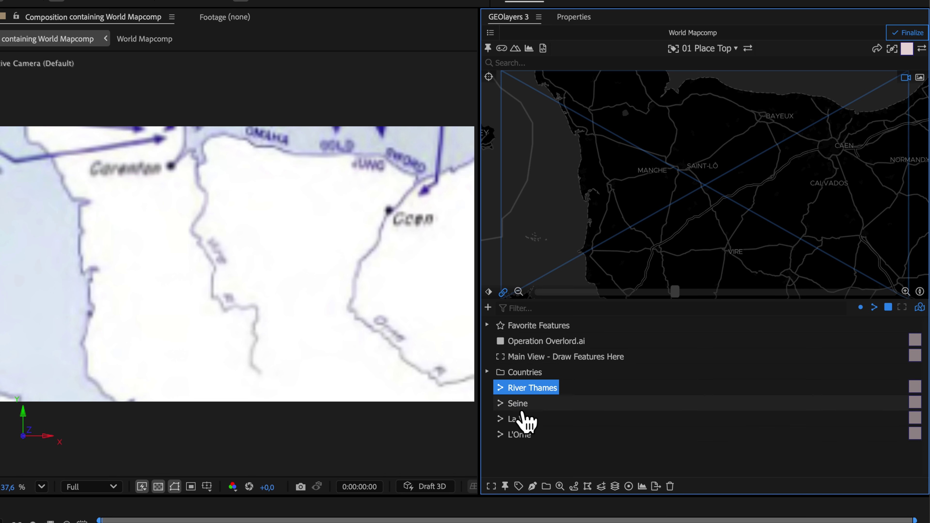
shift+click(525, 434)
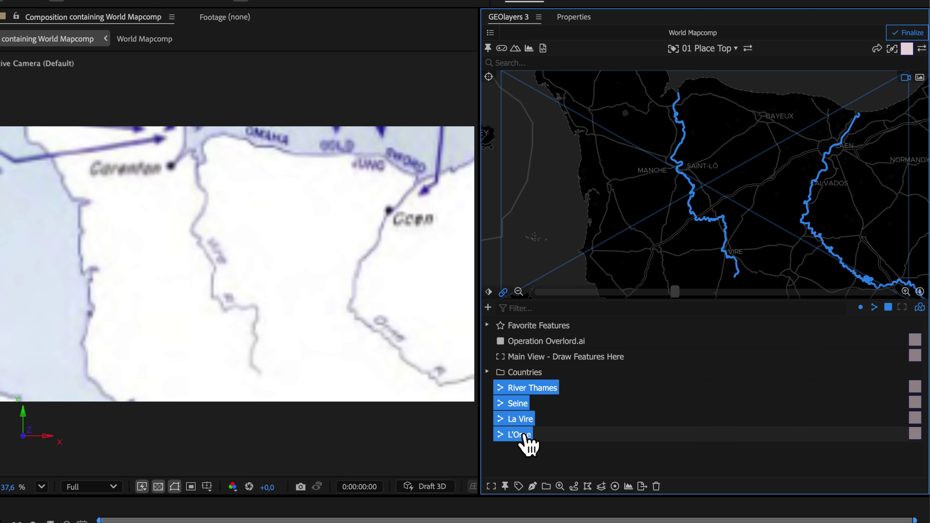
click(907, 50)
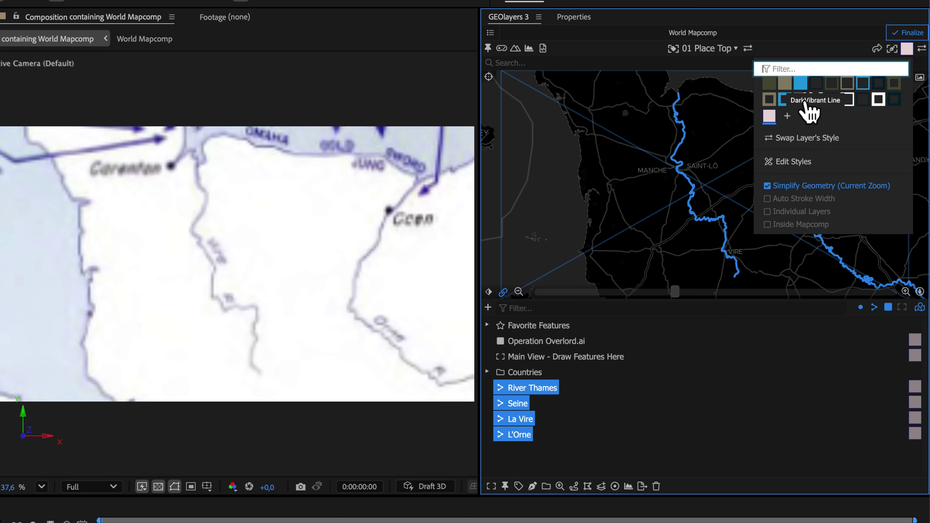
click(792, 162)
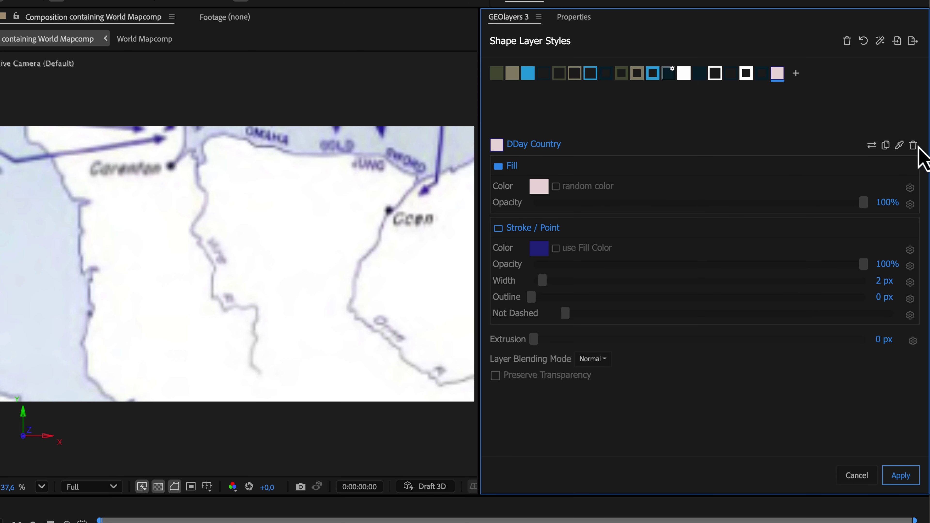
click(886, 146)
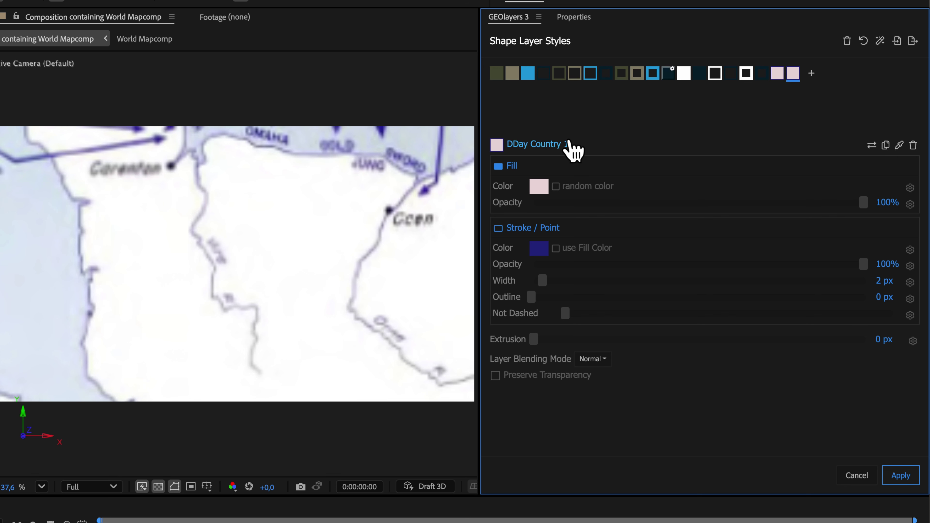
double_click(550, 145)
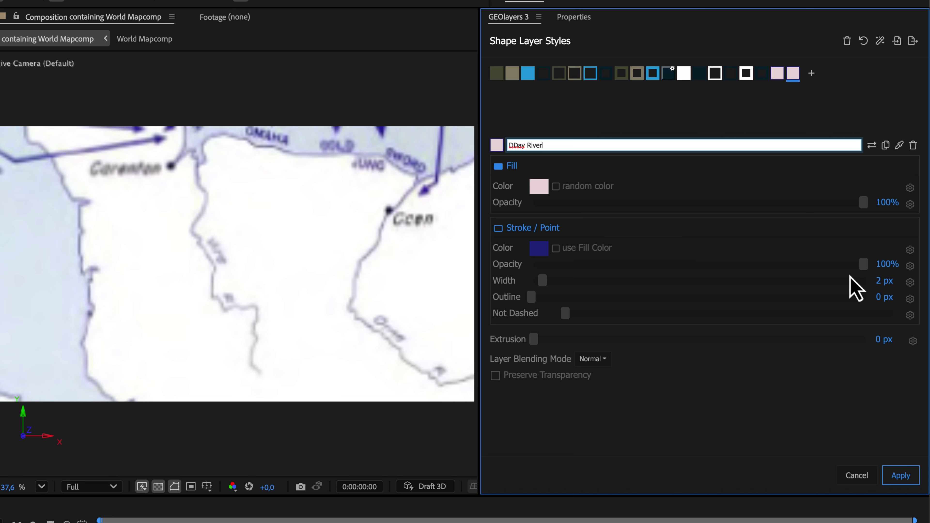
key(Return)
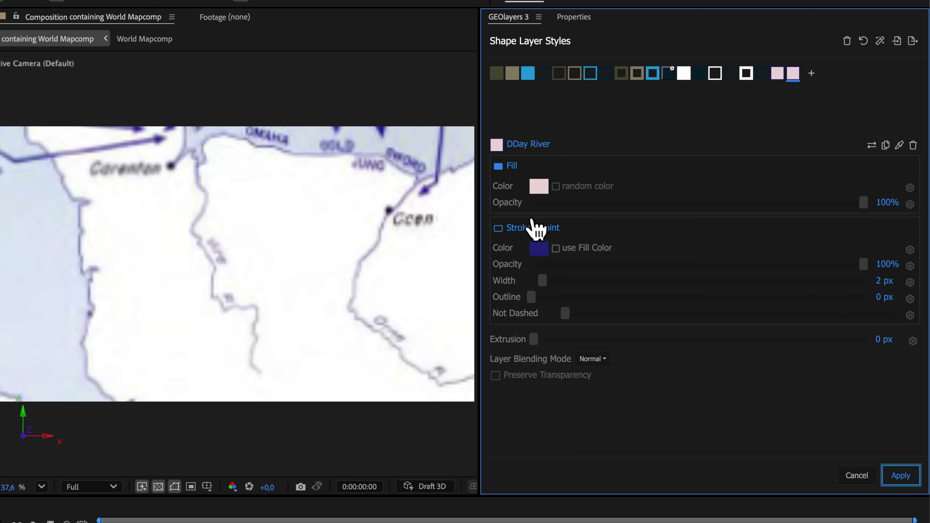
click(498, 166)
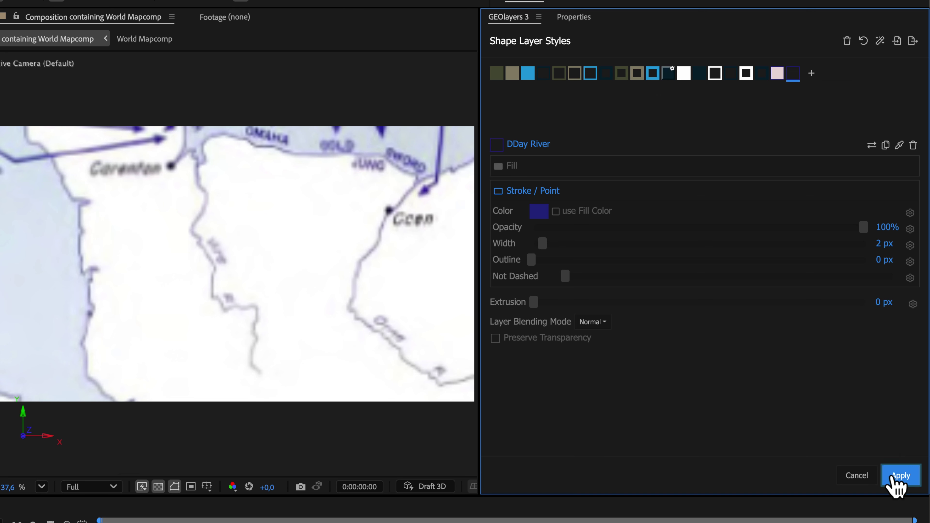
click(900, 475)
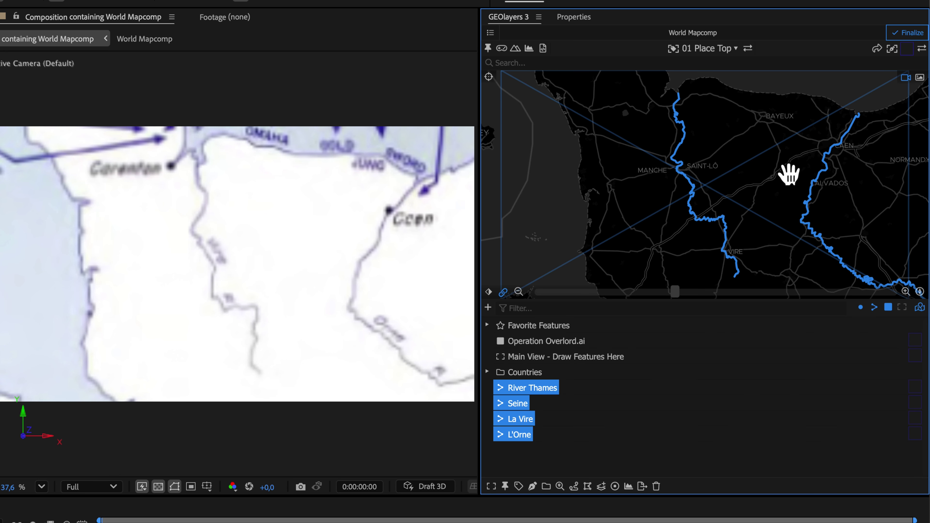
Step: Frame the main view for drawing features, and draw the River Thames, Seine, La Vire and L'Orne together as features
click(518, 466)
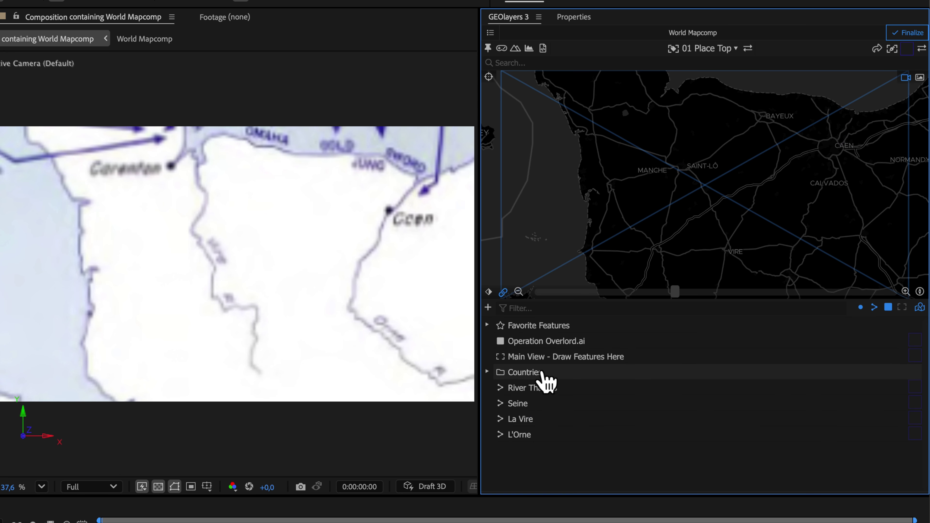
click(540, 356)
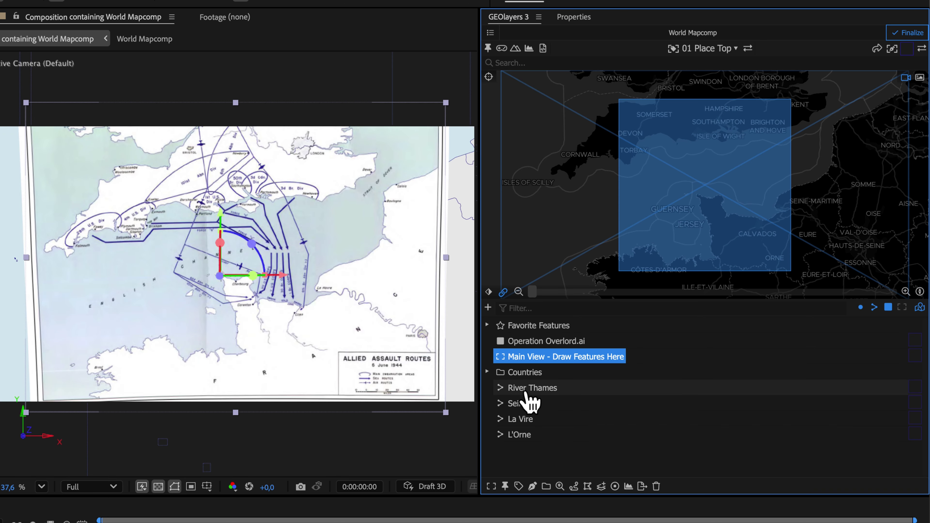
click(527, 388)
shift+click(519, 434)
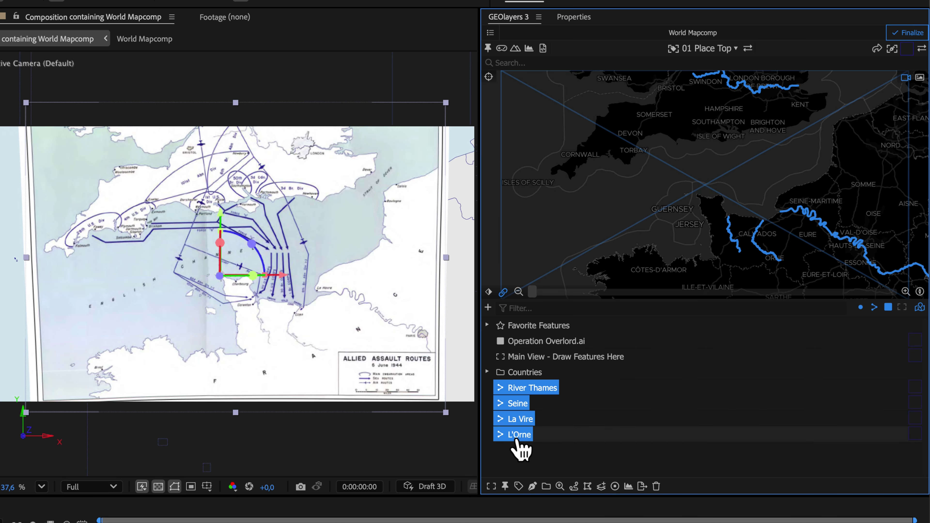
click(532, 486)
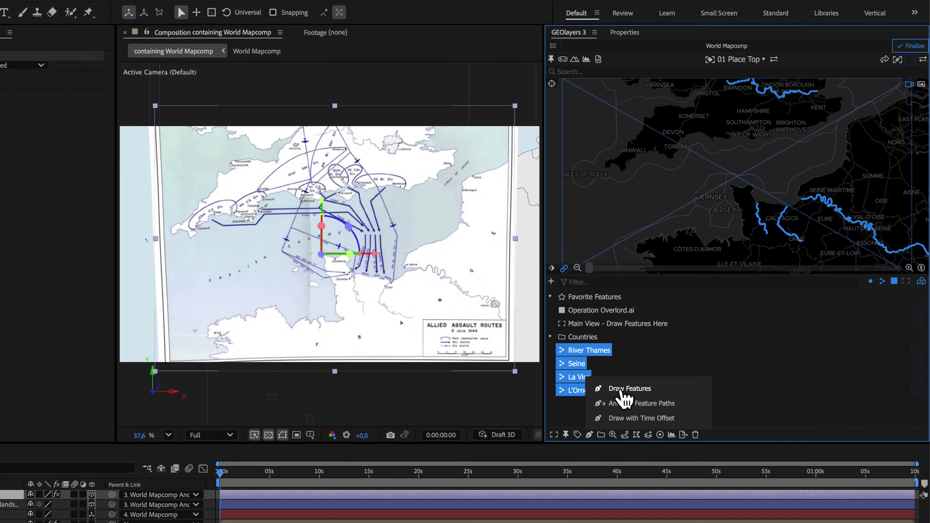
click(622, 392)
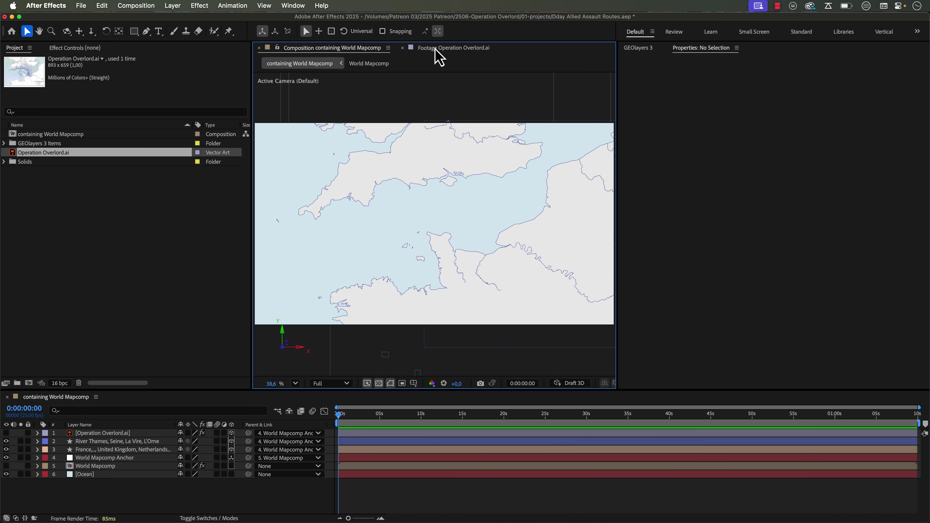
Step: Check the Operation Overlord footage for reference, and add a "france" text label between the Orne and the Seine in the map composition
click(437, 49)
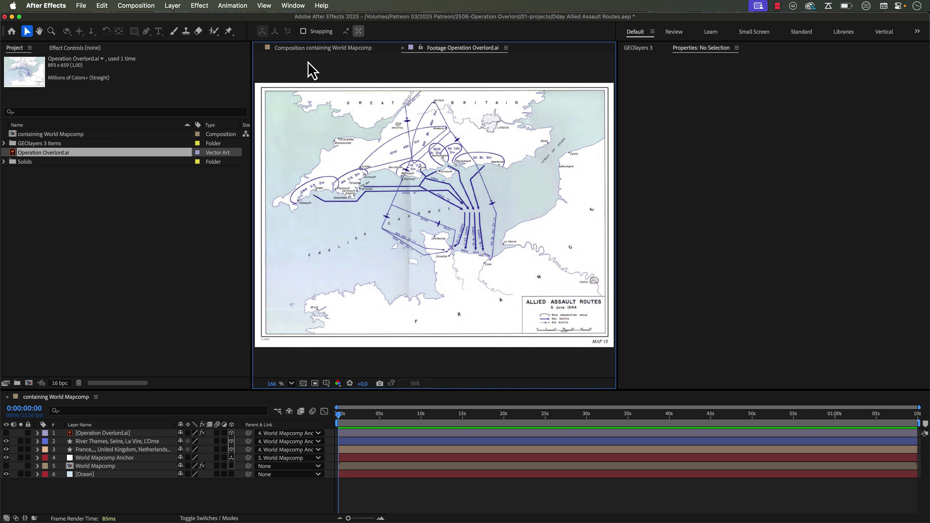
click(308, 51)
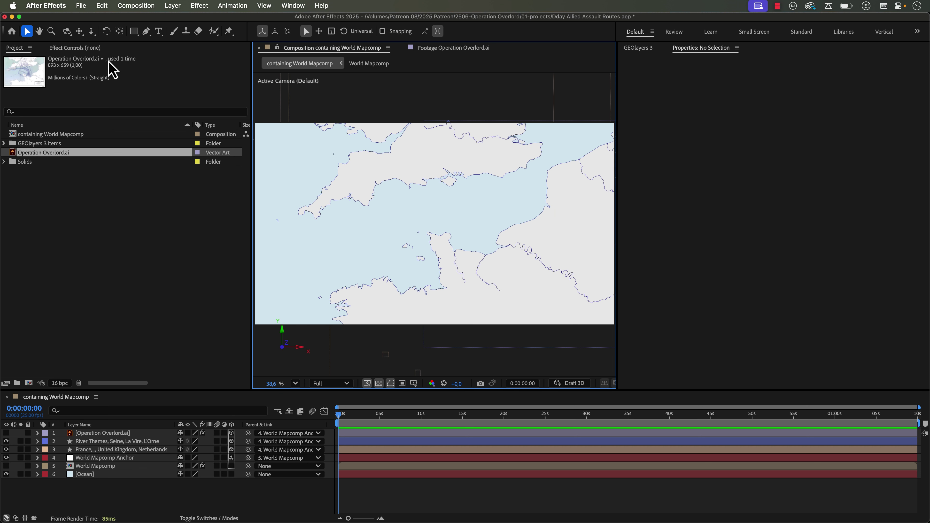
click(158, 31)
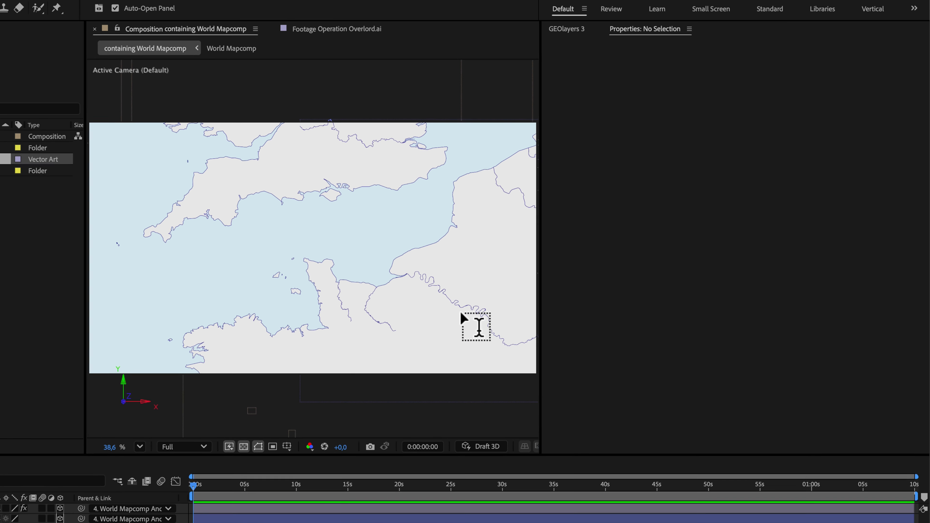
click(410, 305)
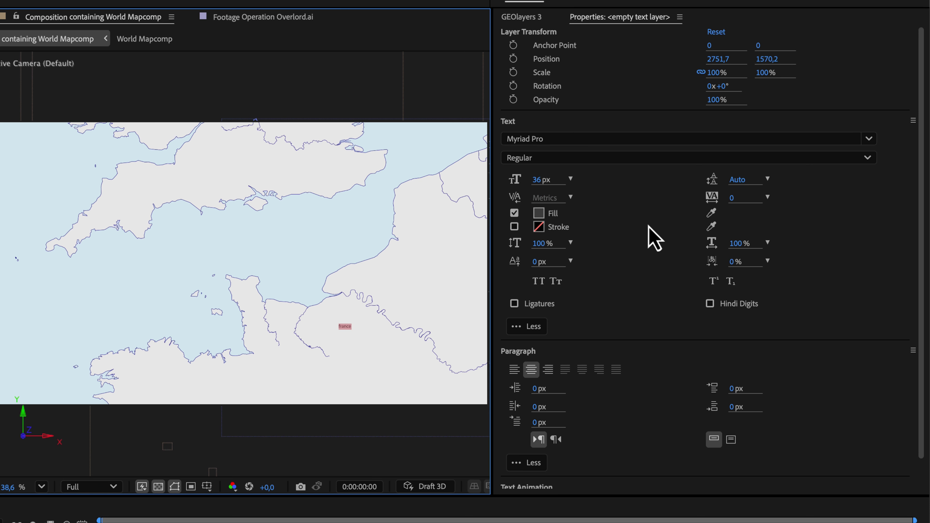
click(556, 138)
key(Escape)
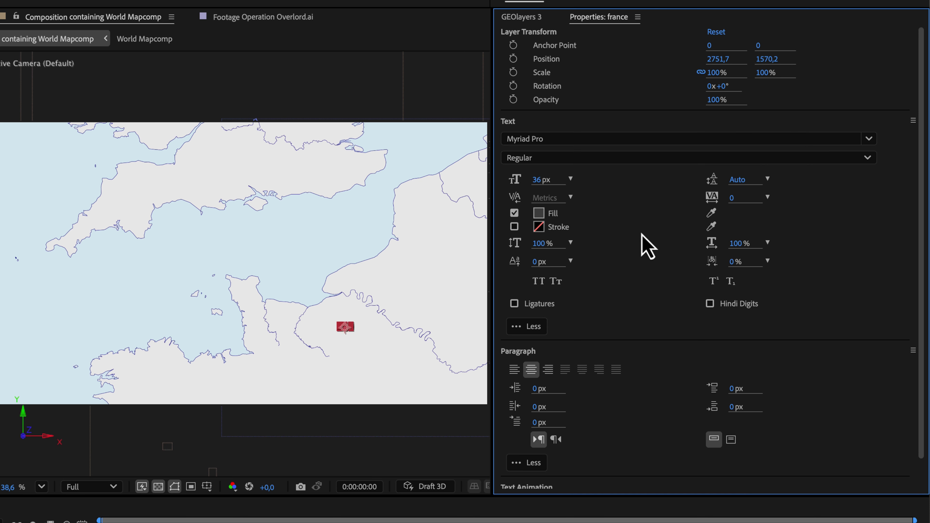
Step: Set the france label's font to Futura PT Medium at 100 px
click(554, 138)
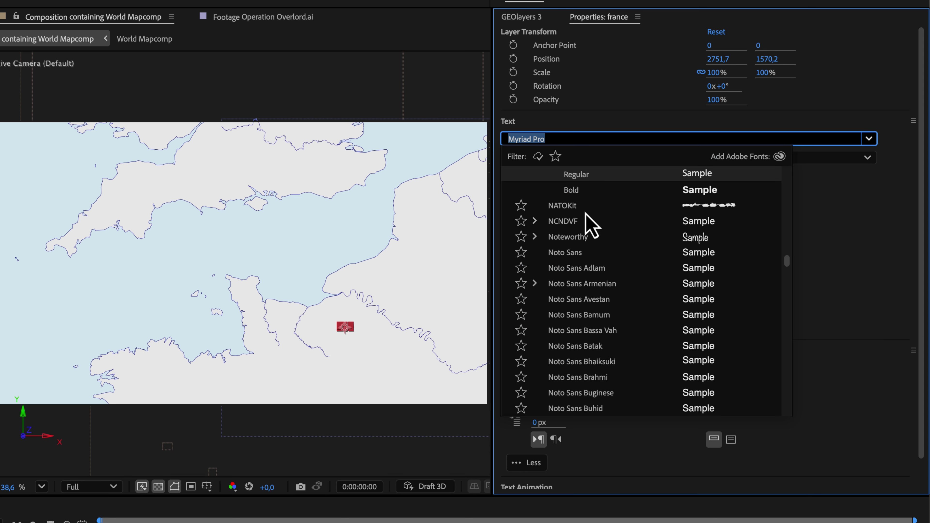
text(futura)
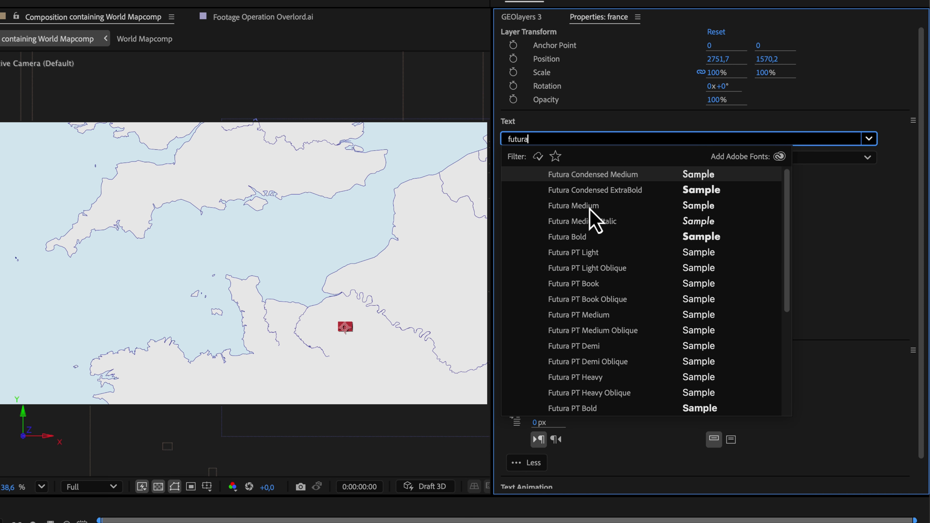
click(595, 317)
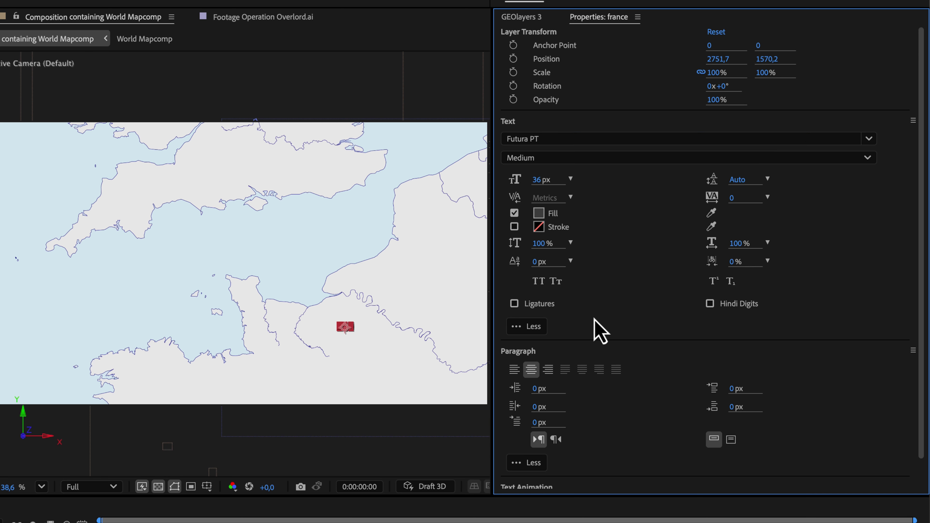
click(538, 179)
key(Return)
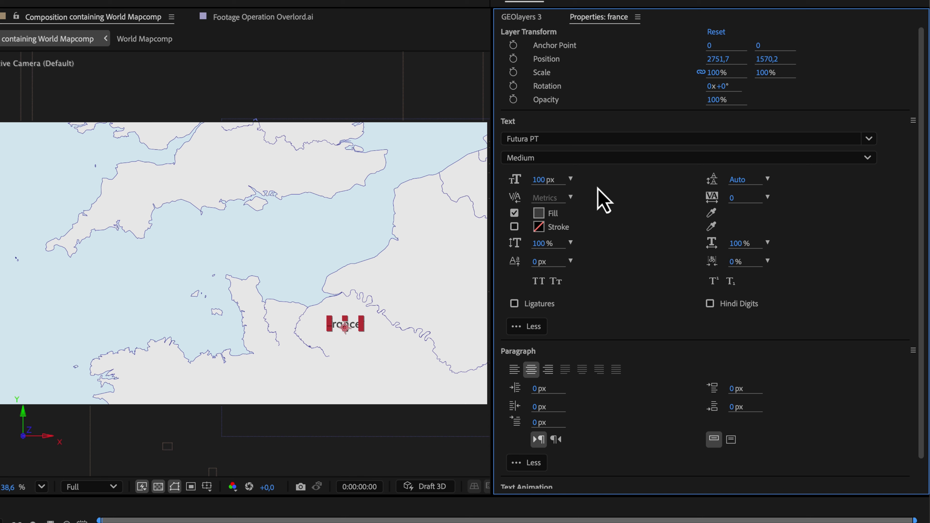
key(F2)
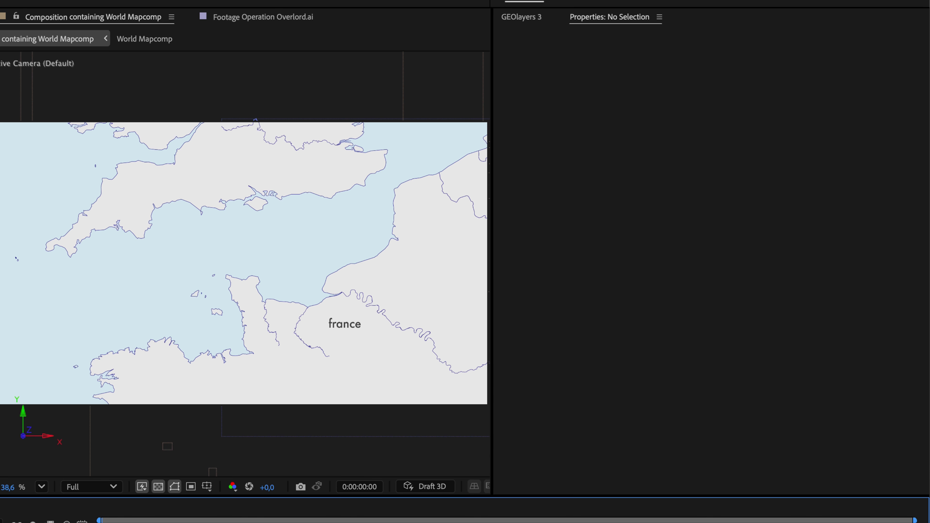
Step: Set the france label in all caps and deselect it to check its appearance
click(344, 324)
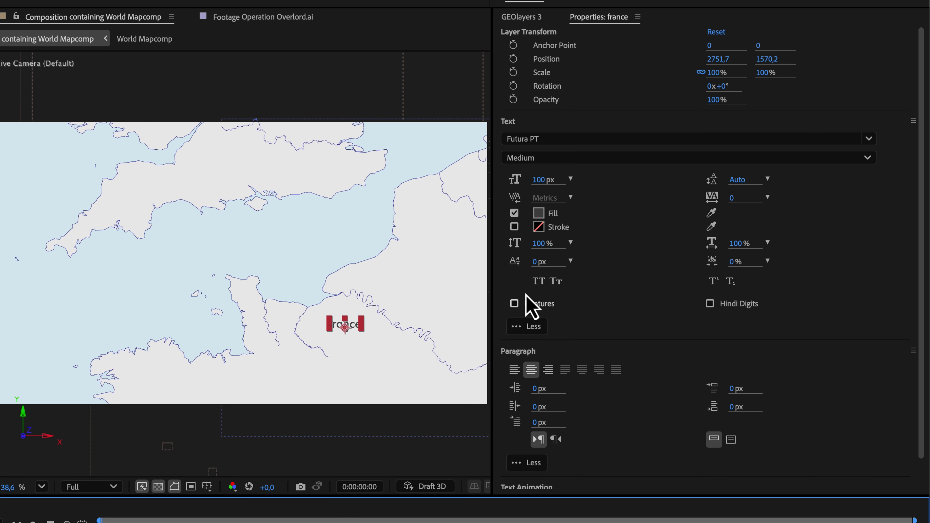
click(537, 282)
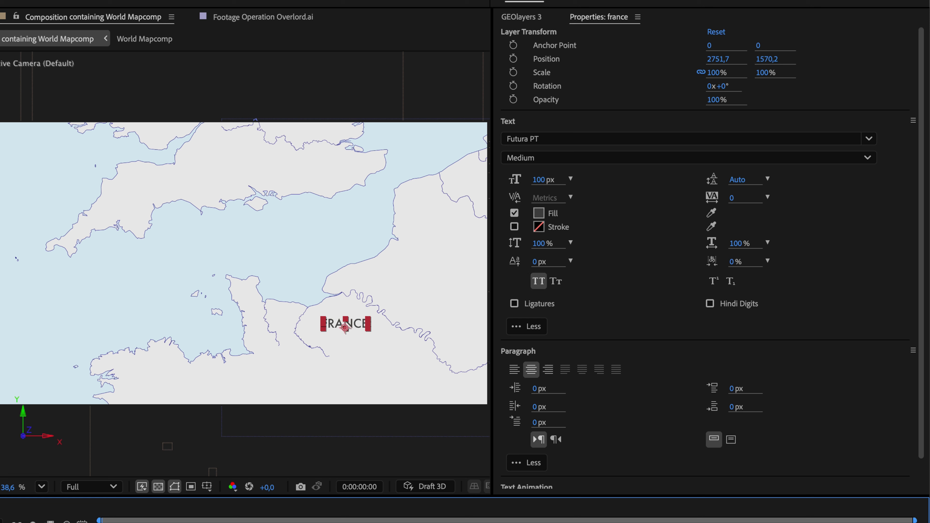
key(ctrl+shift+a)
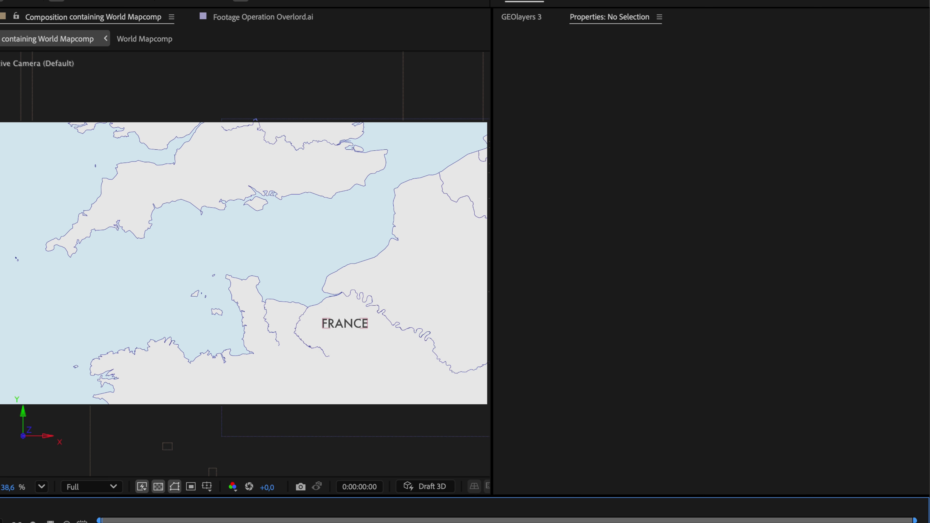
Step: Try tracking values of 1000 and 1200 on the FRANCE label
click(345, 327)
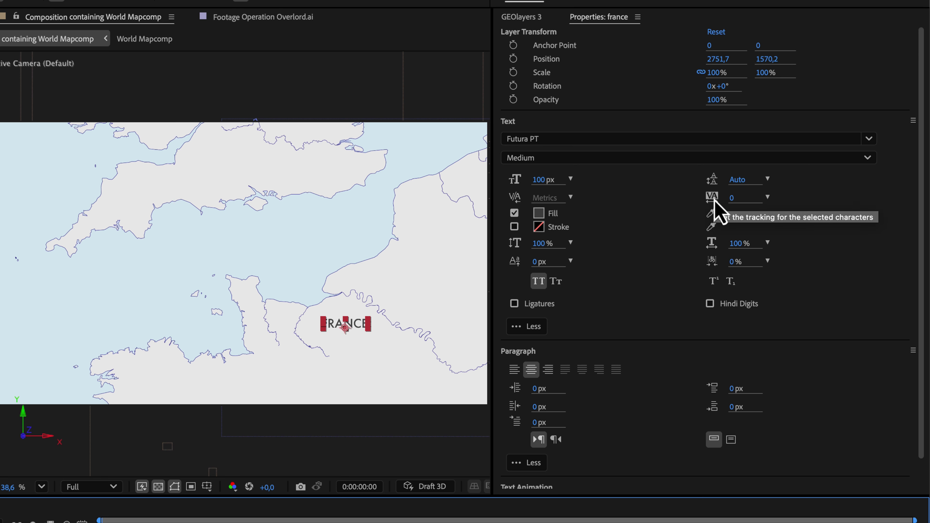
click(736, 198)
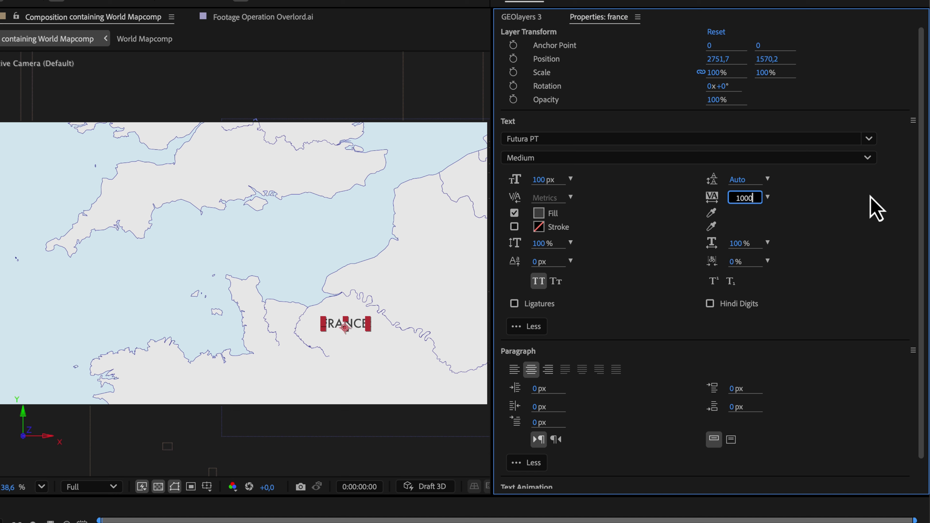
key(Return)
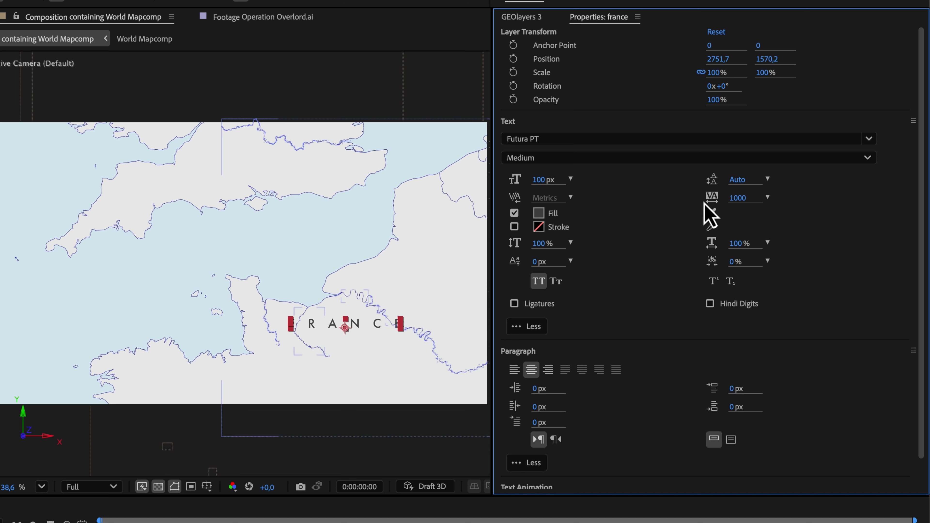
click(737, 197)
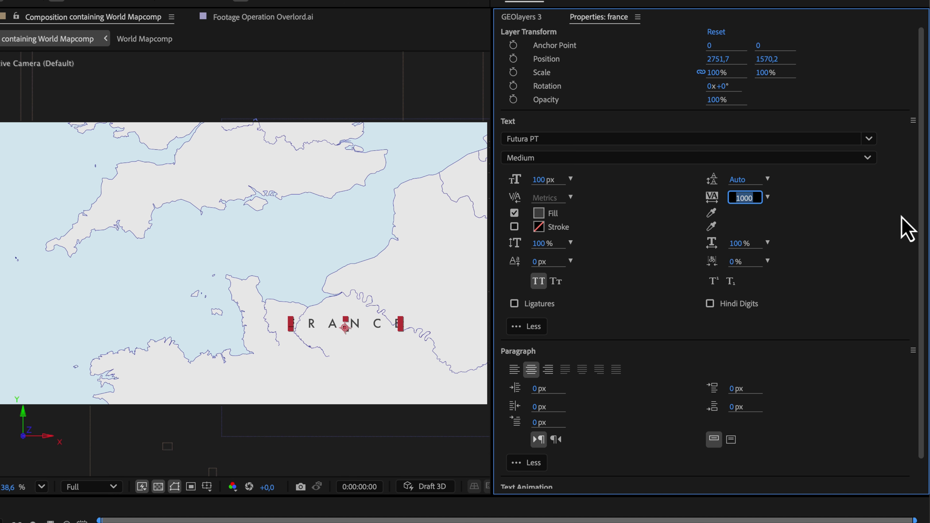
text(1200)
key(Escape)
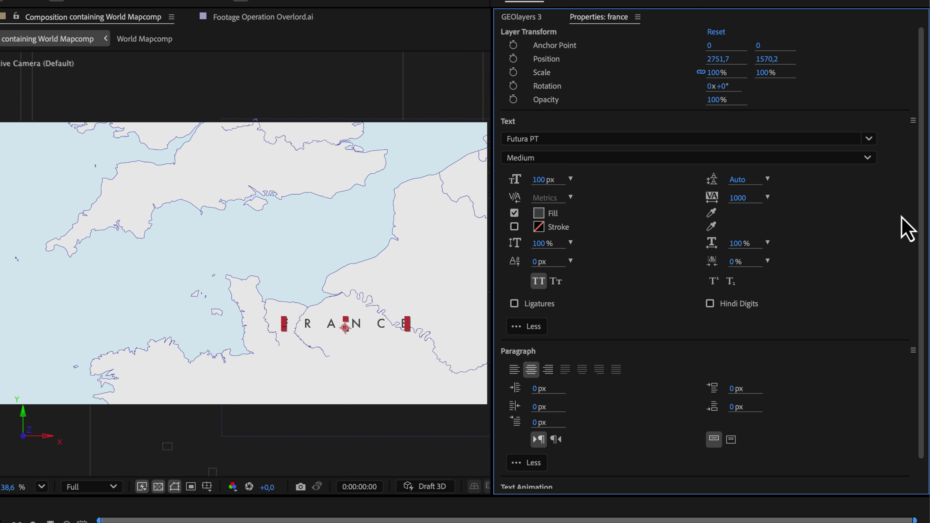
Step: Widen the FRANCE label's tracking to 3000 and move the label southwest across northern France
click(743, 200)
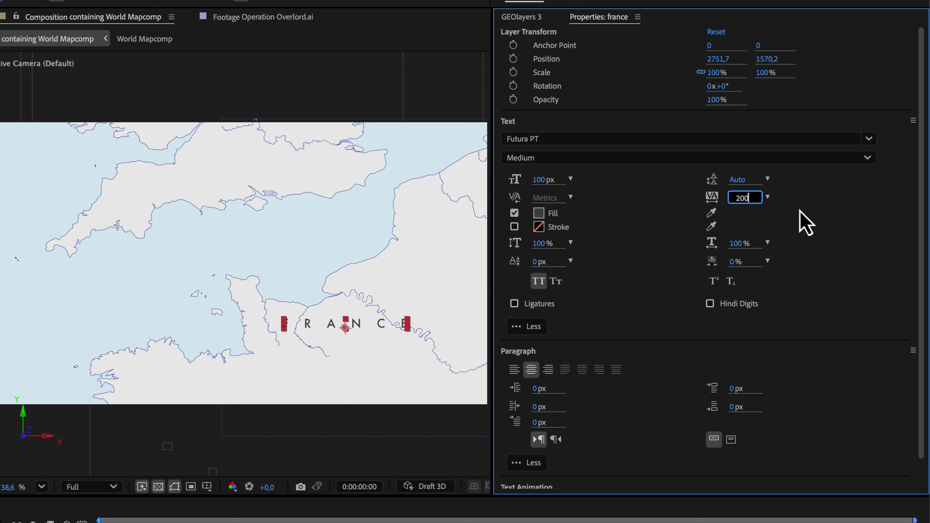
key(Return)
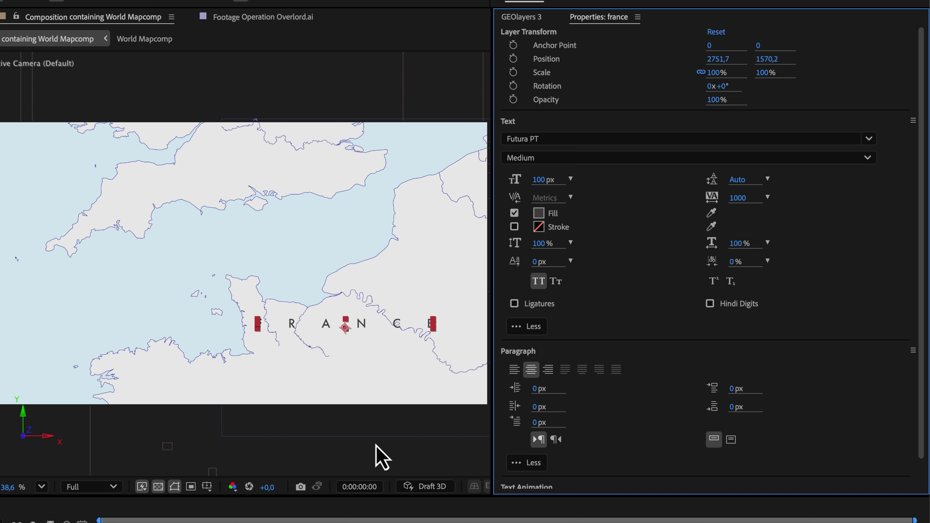
click(738, 198)
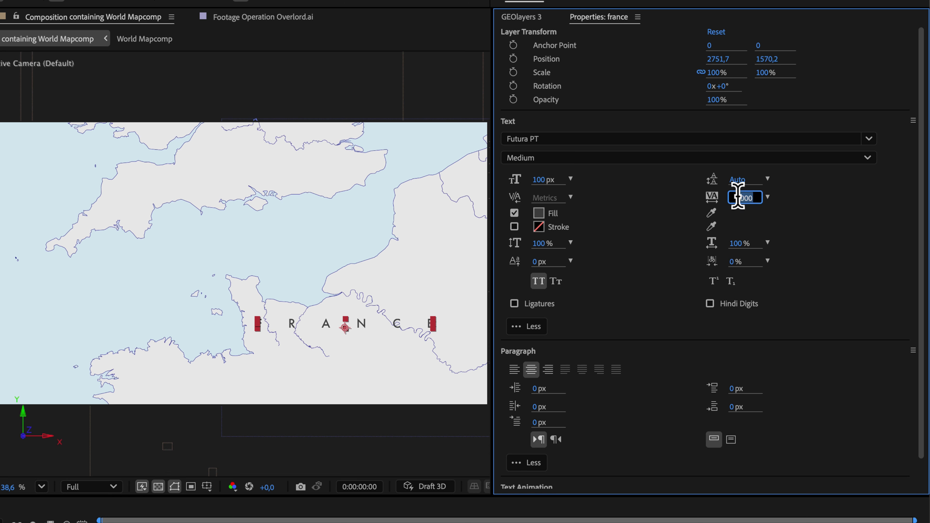
text(3000)
key(Return)
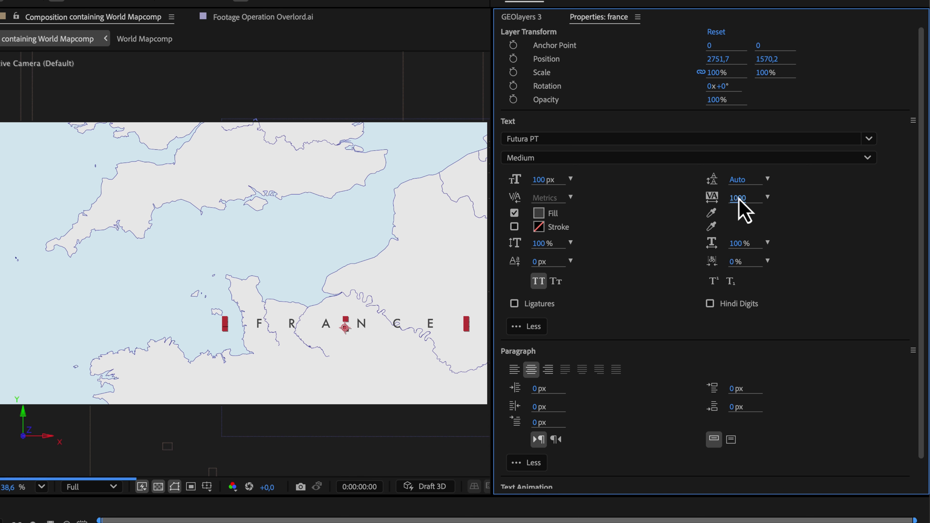
drag(373, 332, 340, 364)
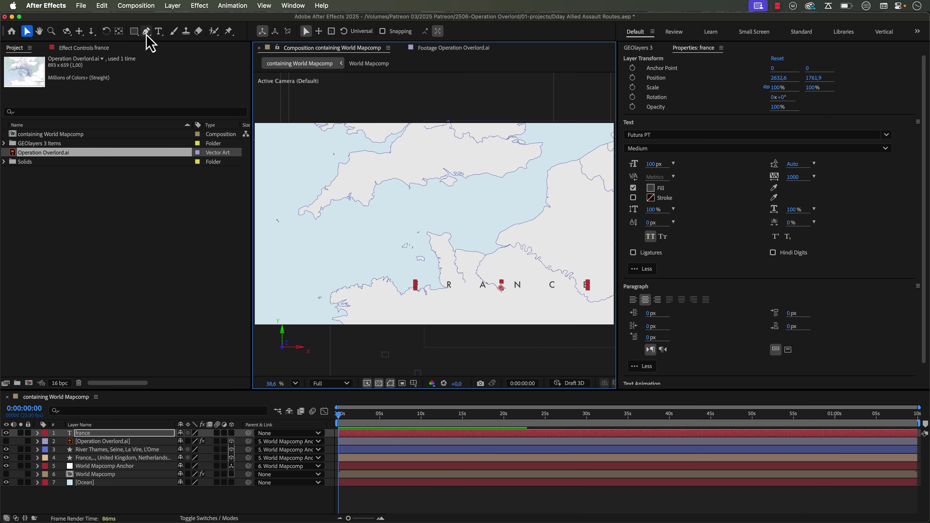
Step: Draw an upward-curving two-point mask path on the france layer, from south of Normandy to the northeast of France
click(147, 33)
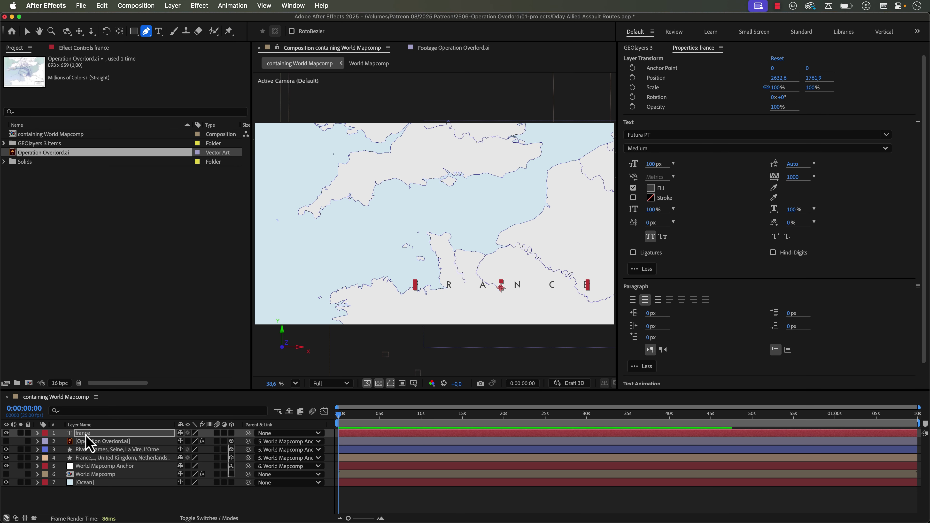
drag(451, 305, 505, 294)
drag(579, 212, 601, 142)
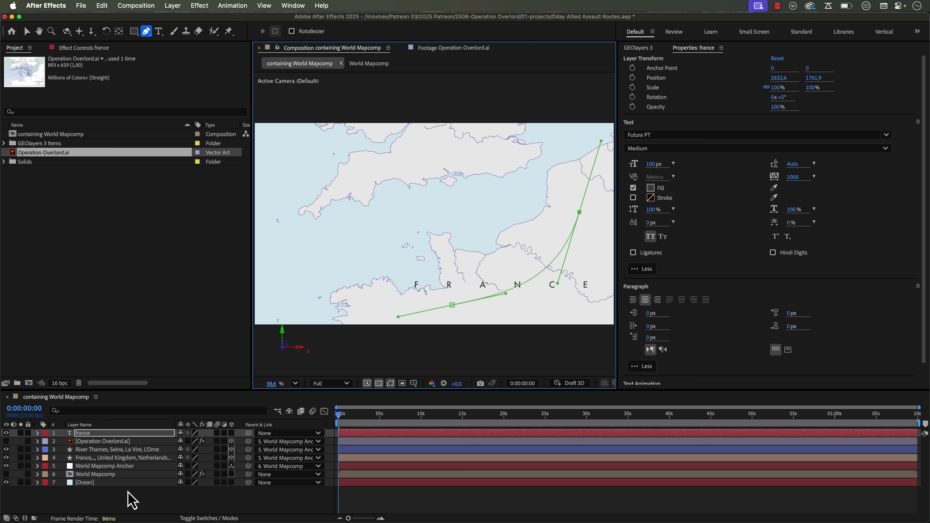
Step: Set the france text layer's path option to Mask 1 so the letters follow the curve
click(37, 433)
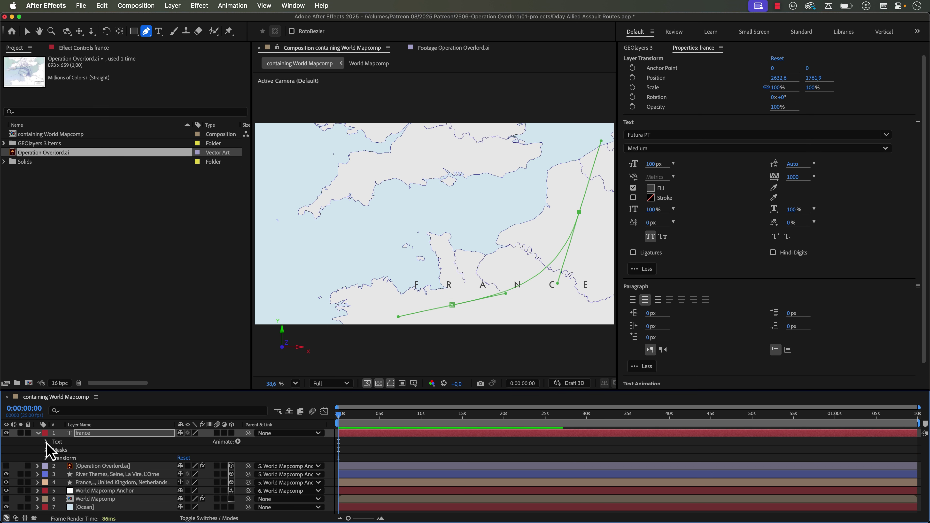
click(45, 441)
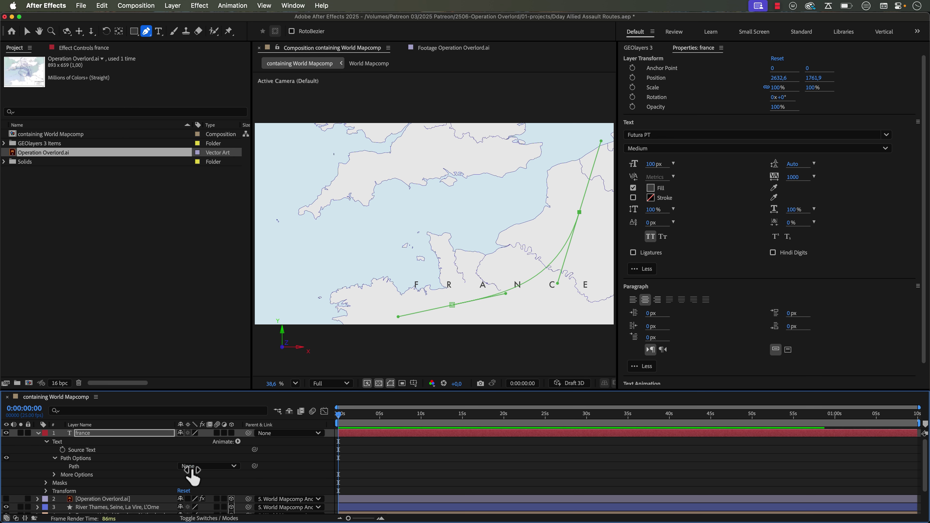
click(205, 467)
click(197, 493)
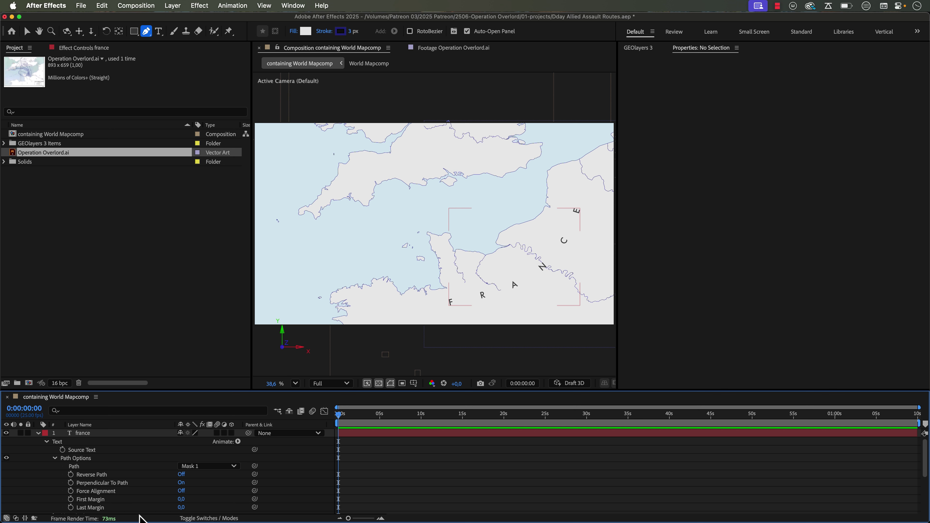
scroll(151, 497, down, 2)
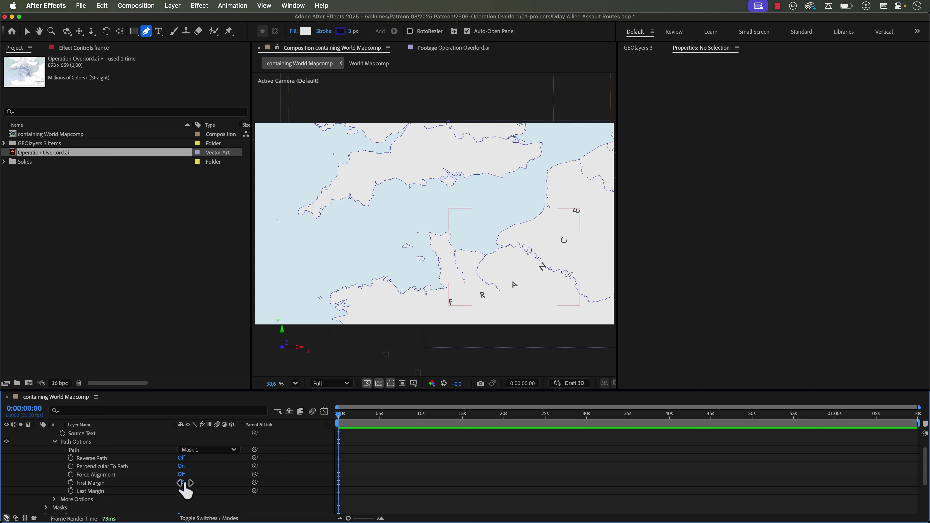
scroll(78, 452, up, 2)
Step: Reshape the FRANCE text path by moving its end points outward and adjusting their handles into a smooth arc
click(78, 434)
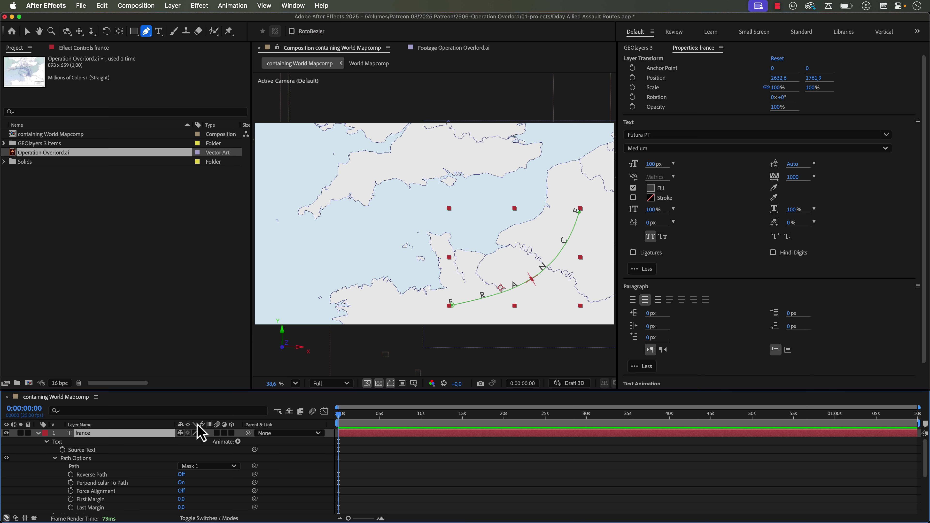
drag(451, 306, 440, 315)
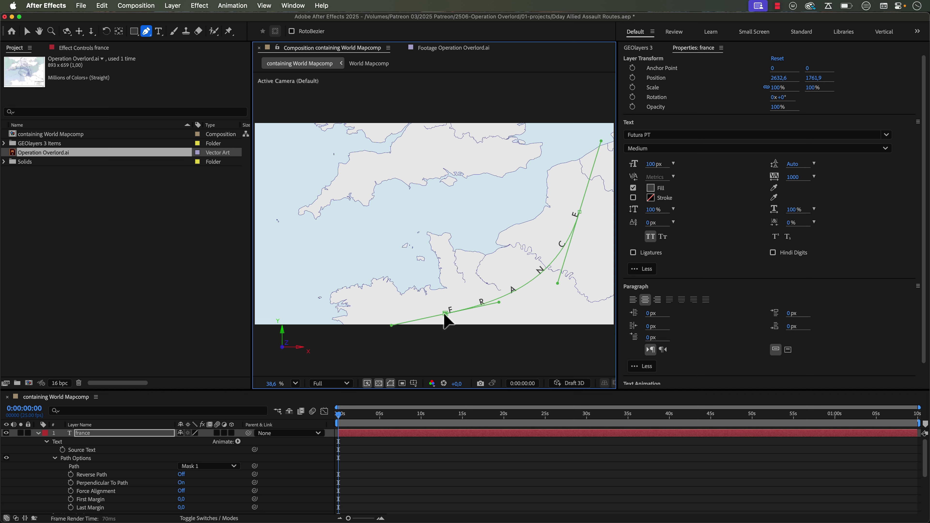
drag(495, 303, 501, 307)
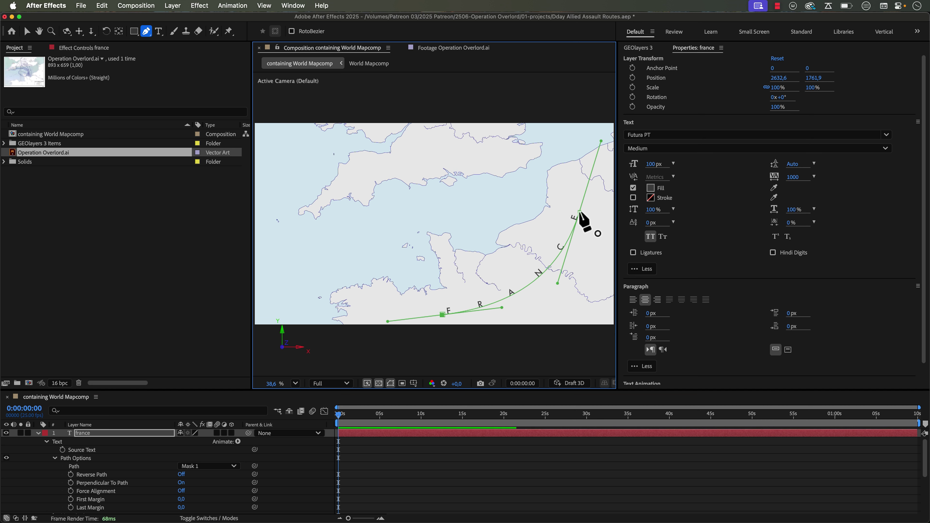
key(v)
drag(581, 213, 590, 209)
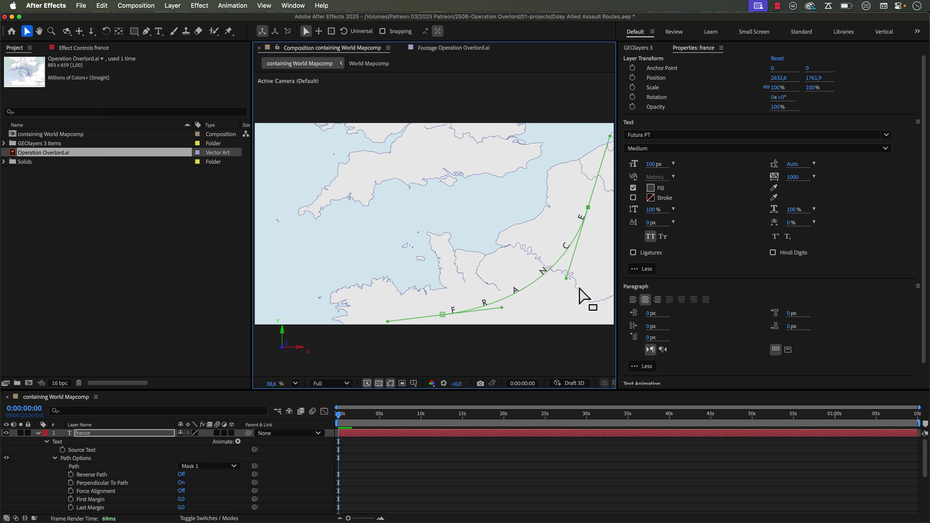
drag(567, 279, 565, 287)
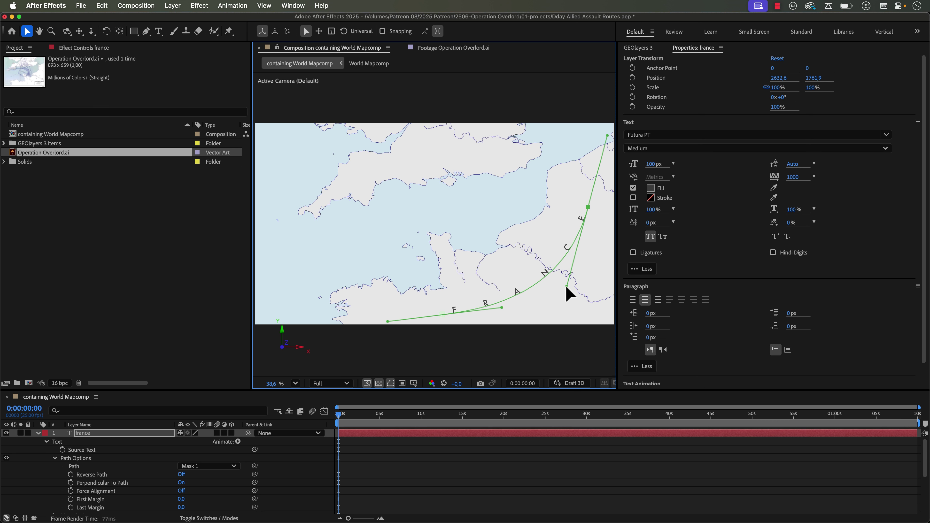
drag(442, 314, 431, 316)
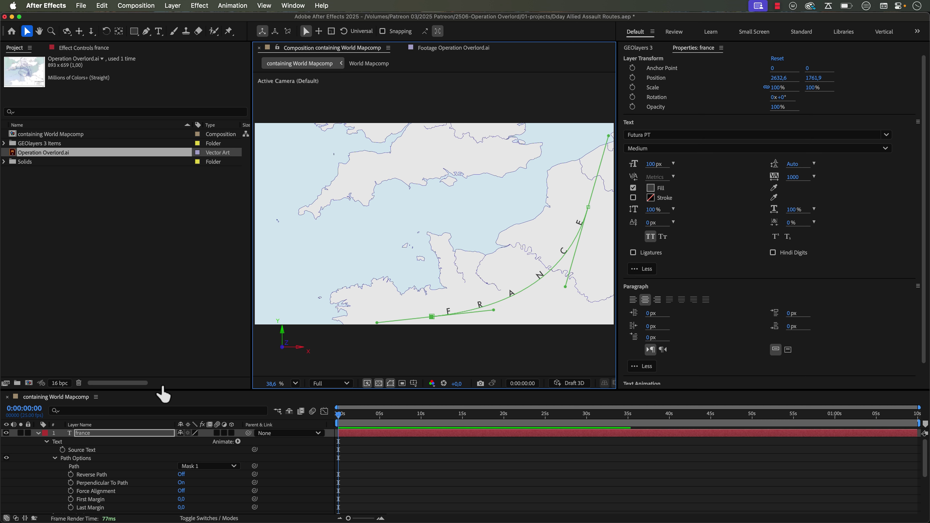
click(38, 434)
Step: Add a "great britain" text label over southern England with tracking 1000
key(super+t)
click(402, 162)
text(grea)
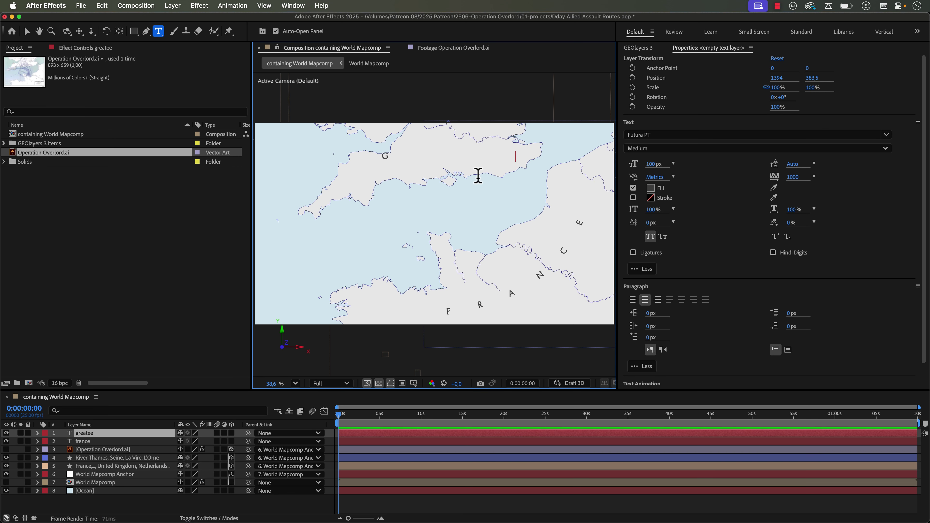
text(t britain)
key(super+a)
click(797, 177)
text(1000)
key(Return)
click(130, 510)
Step: Reduce the GREAT BRITAIN label to 50 px and place it at the map's northern edge, checking the Operation Overlord footage for reference
key(v)
click(470, 152)
drag(472, 157, 542, 147)
click(453, 48)
click(346, 48)
click(651, 164)
text(75)
key(Return)
drag(471, 151, 465, 132)
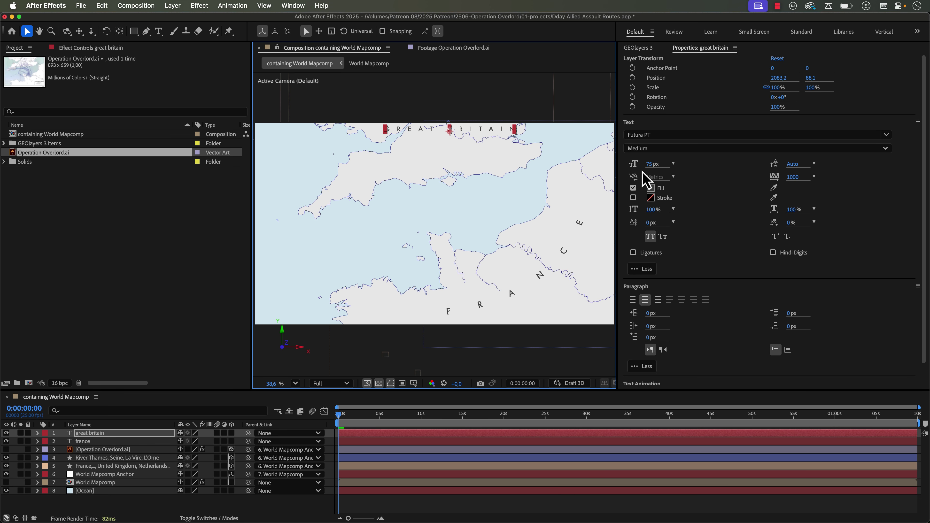
drag(649, 164, 498, 156)
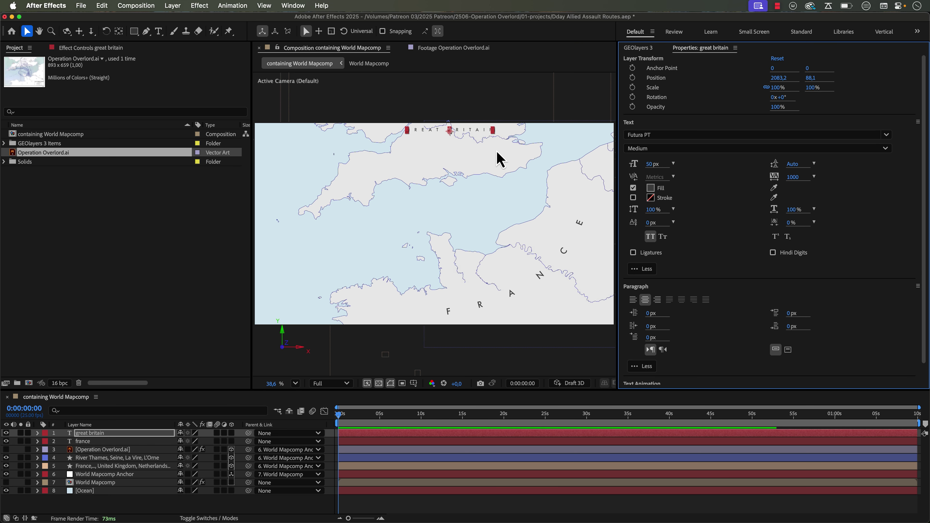
Step: Parent the great britain and france text layers to World Mapcomp Anchor and make both 3D layers
shift+click(96, 442)
drag(248, 433, 89, 479)
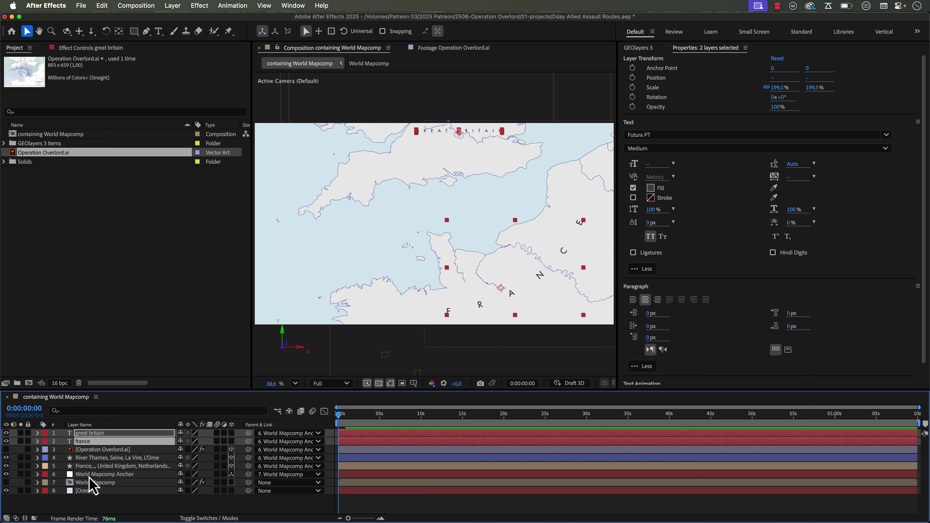
click(231, 433)
Step: Duplicate the france text layer and change the copy's text to "english channel"
click(83, 442)
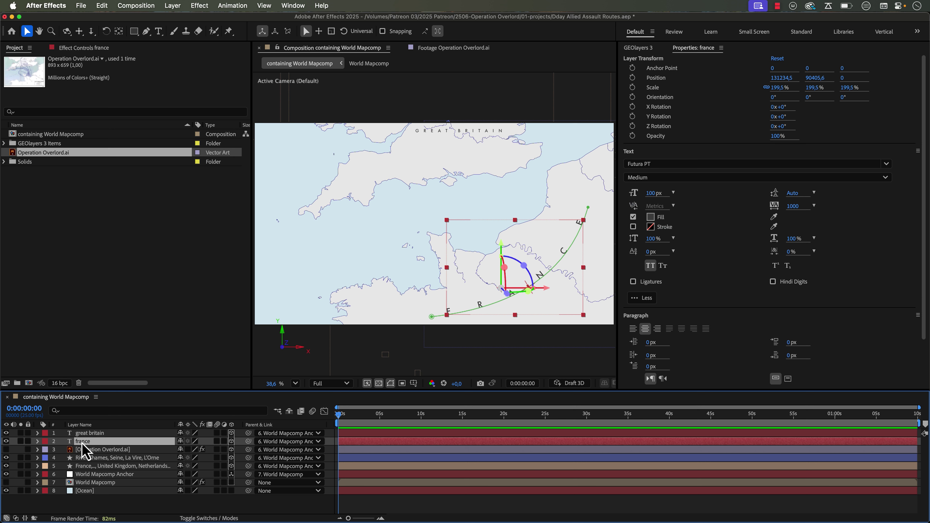
key(ctrl+d)
double_click(99, 442)
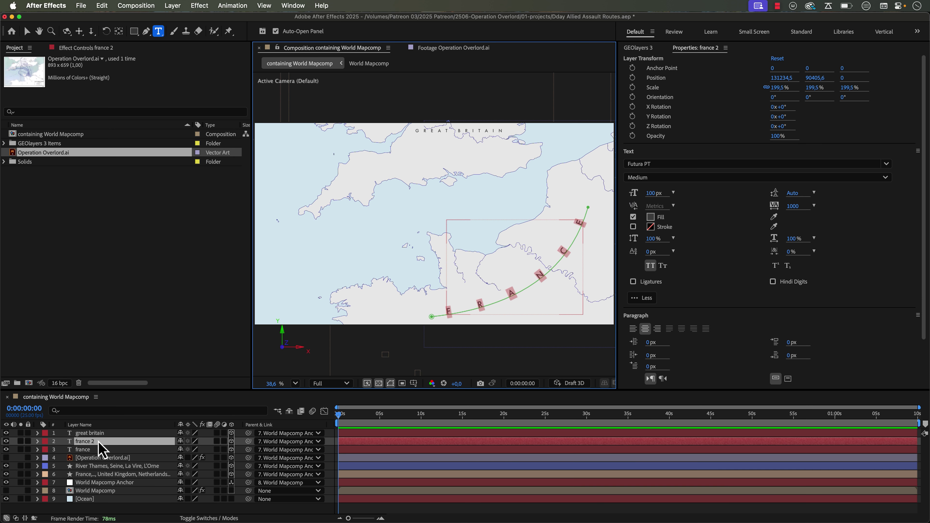
text(english channel)
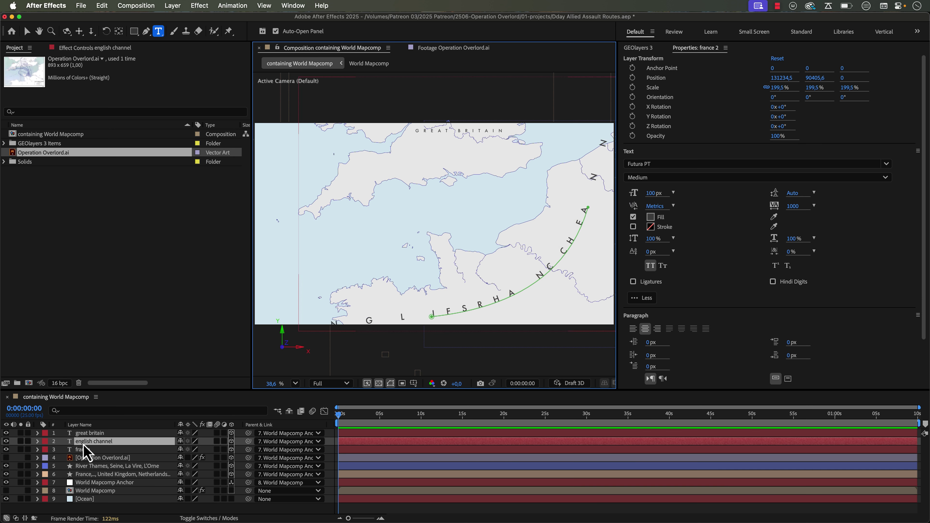
Step: Place the english channel layer above great britain in the layer stack and set its tracking to 1000
drag(84, 442, 87, 435)
key(super+a)
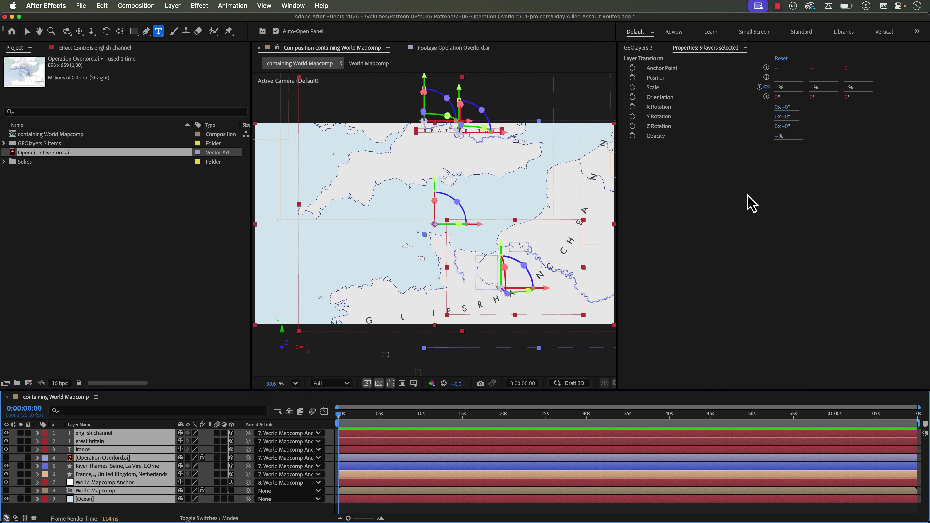
click(98, 515)
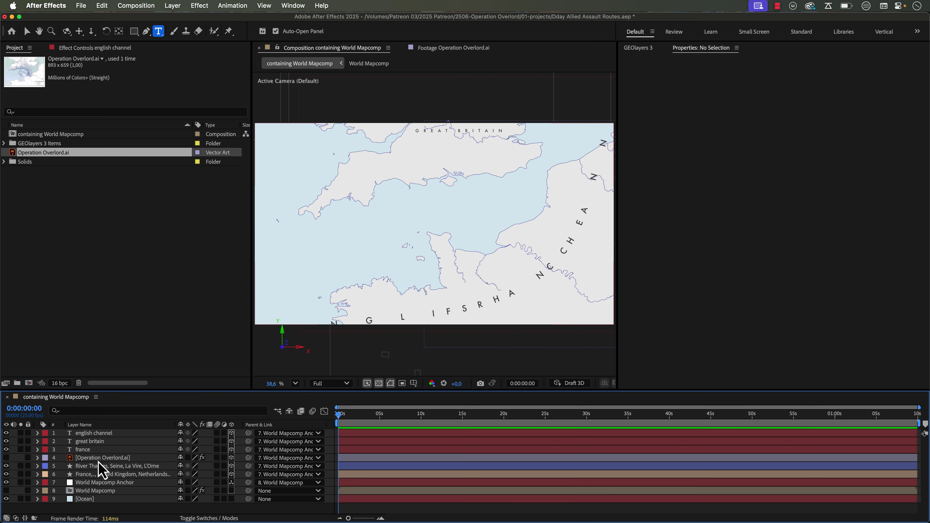
click(89, 434)
click(792, 207)
text(1)
key(Return)
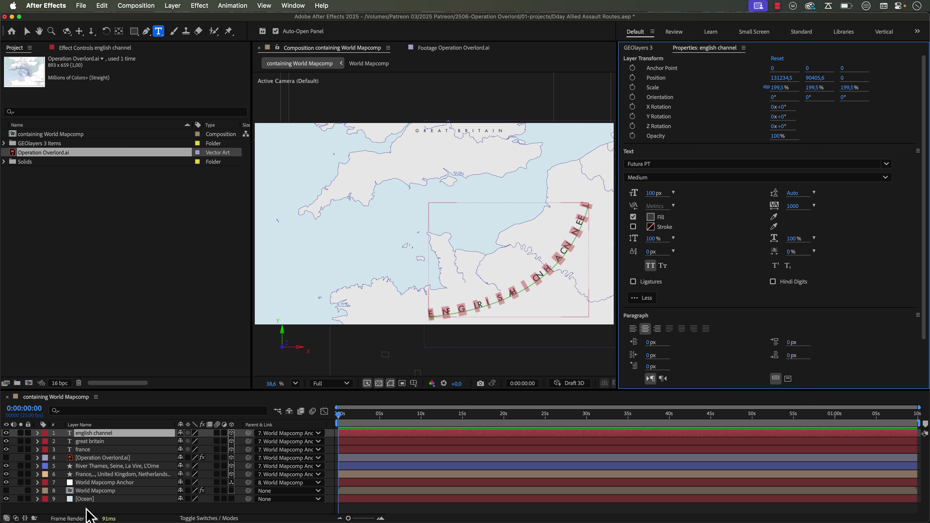
click(89, 515)
Step: Reposition the ENGLISH CHANNEL text path's end points and handles so the curve runs through the water between England and France
key(g)
click(121, 433)
drag(430, 317, 312, 254)
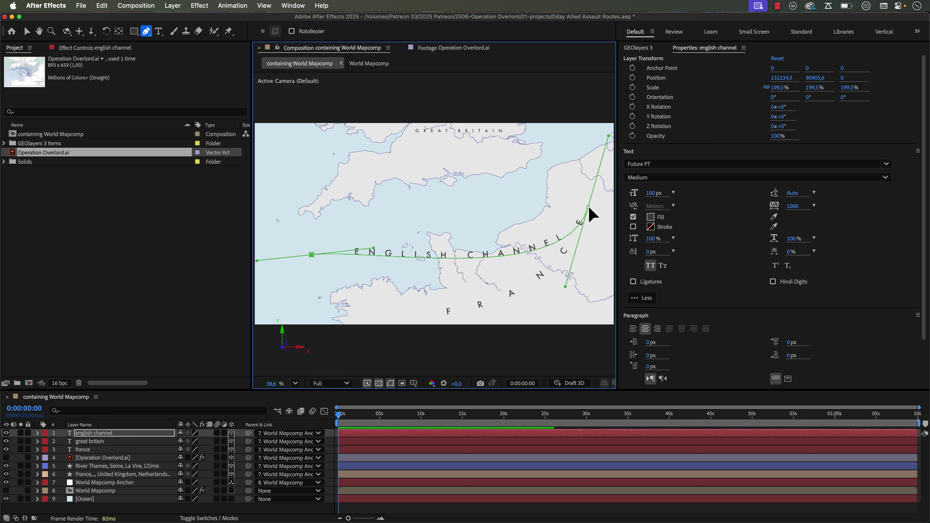
key(v)
drag(588, 208, 419, 211)
drag(396, 291, 423, 214)
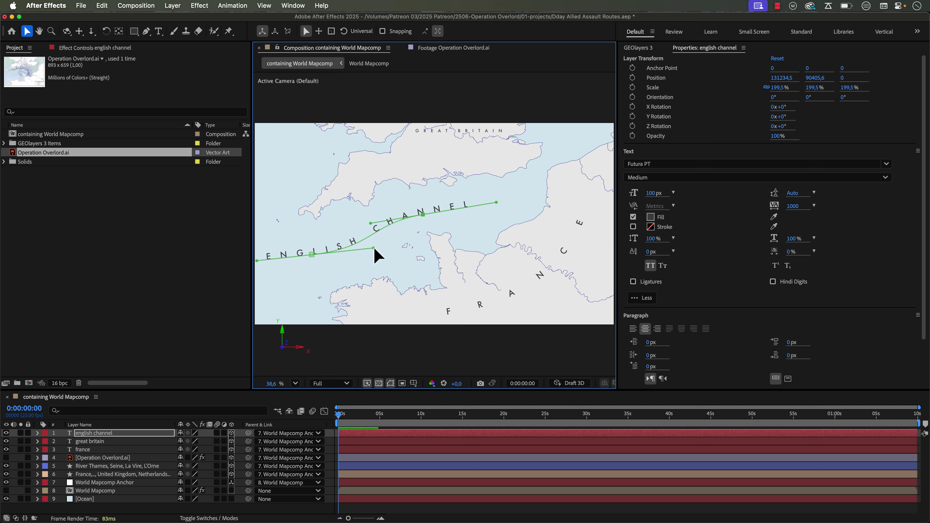
Step: Set the ENGLISH CHANNEL label's font size to 50 px
click(651, 193)
text(50)
key(Return)
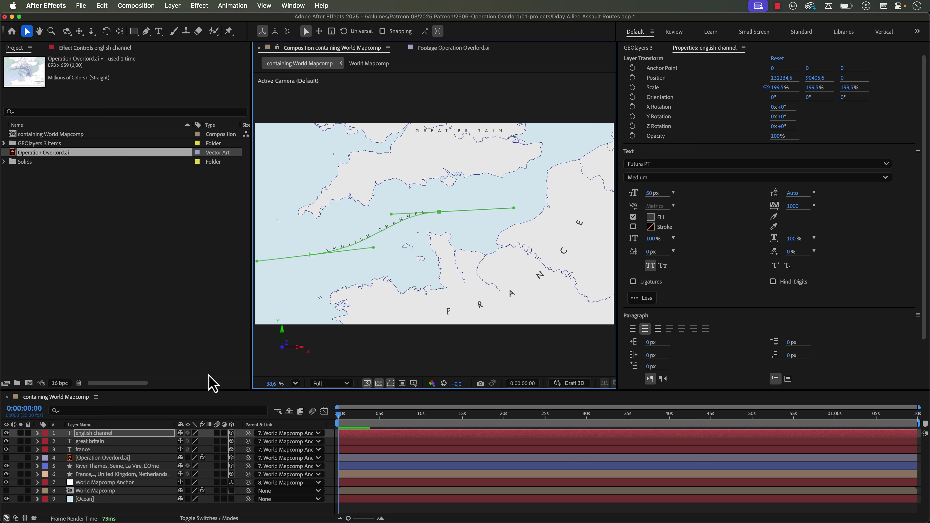
Step: Turn on Force Alignment in the english channel layer's path options and deselect the layer to check the spacing
click(37, 433)
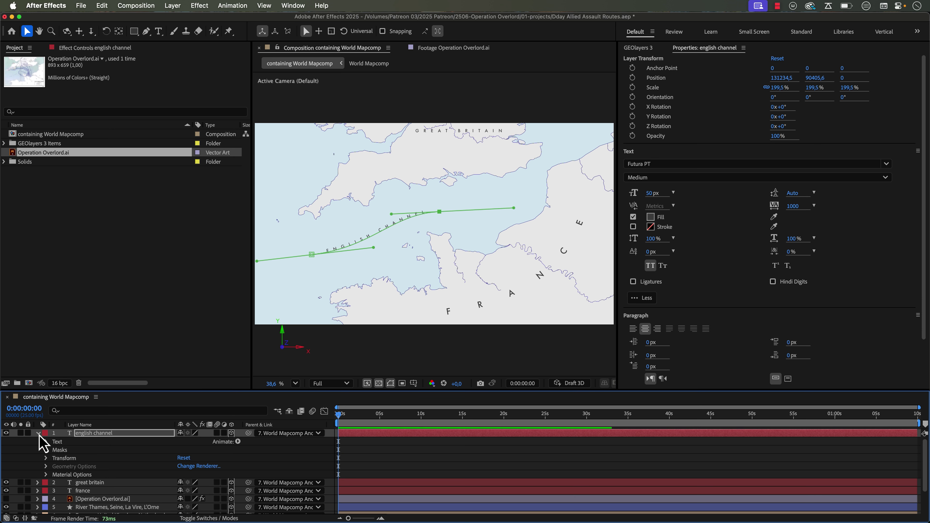
click(45, 441)
click(55, 458)
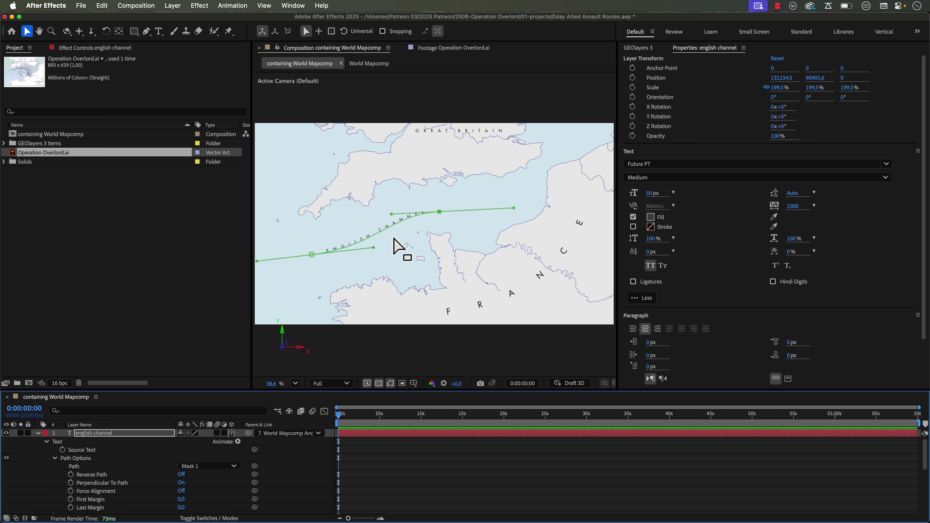
click(180, 490)
click(470, 478)
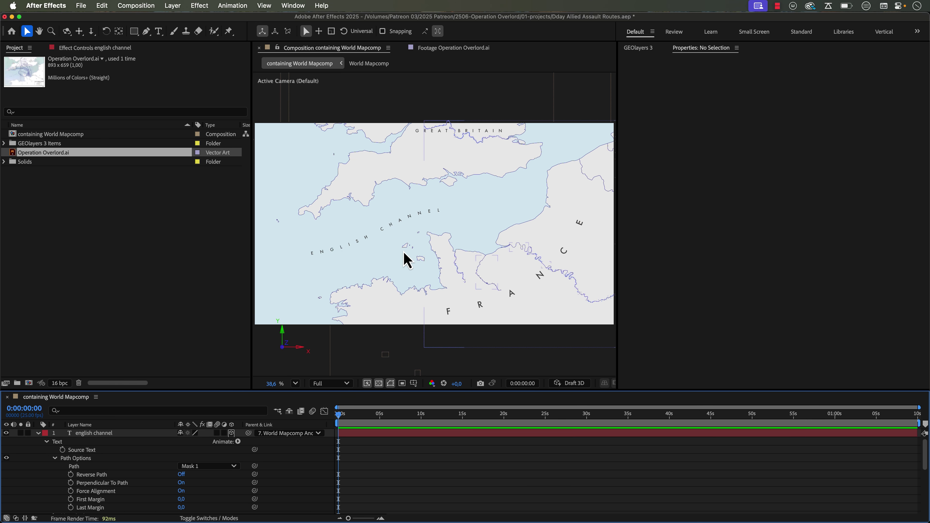
Step: Stretch the ENGLISH CHANNEL text path slightly further west by adjusting its end point with the Pen tool
click(88, 433)
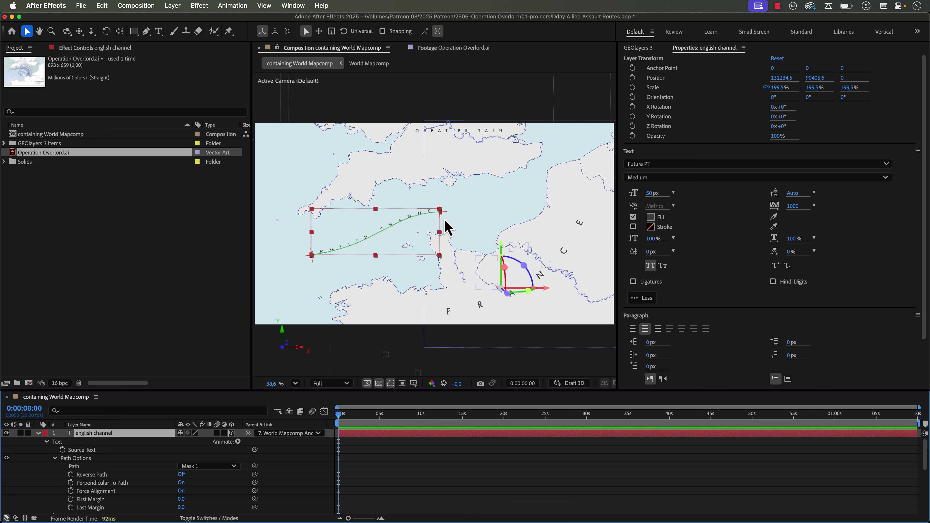
key(g)
click(441, 216)
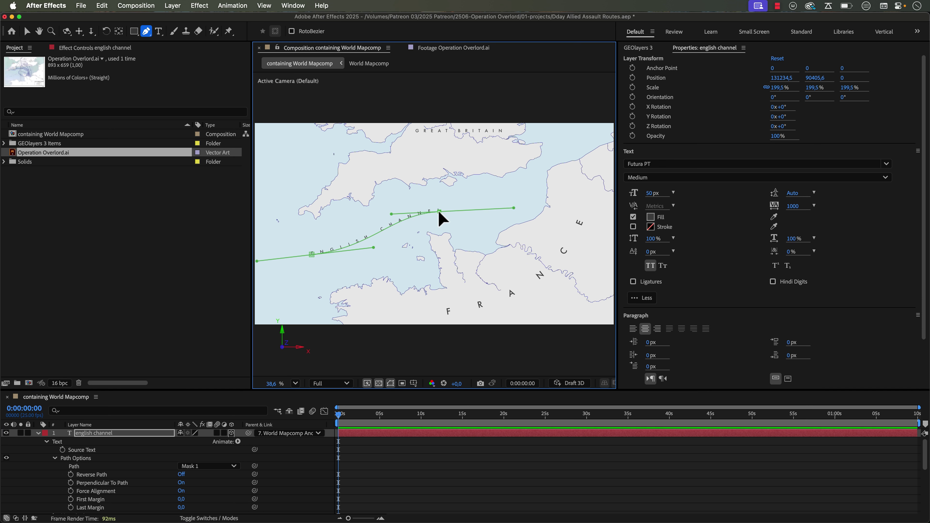
key(v)
Step: Duplicate the english channel layer as strait of dover, reshape its path along the strait between England and France, and reduce the font size
key(super+d)
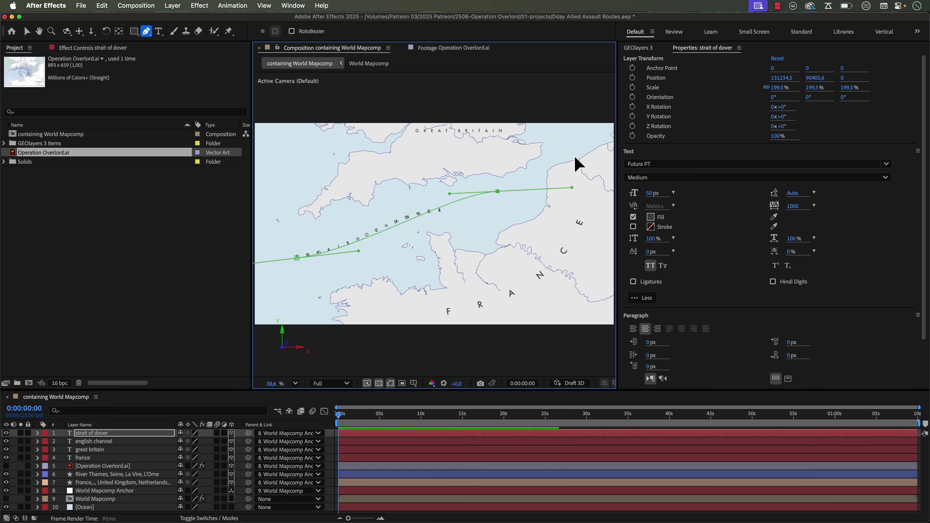
drag(518, 162, 482, 218)
click(653, 193)
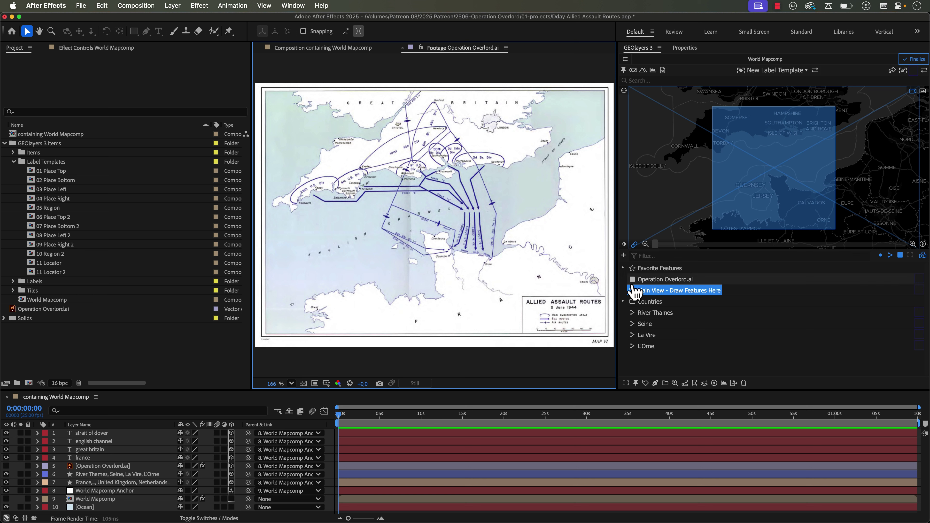
Step: Download the OpenStreetMap Places features for the map view covering southern England and northern France
click(623, 255)
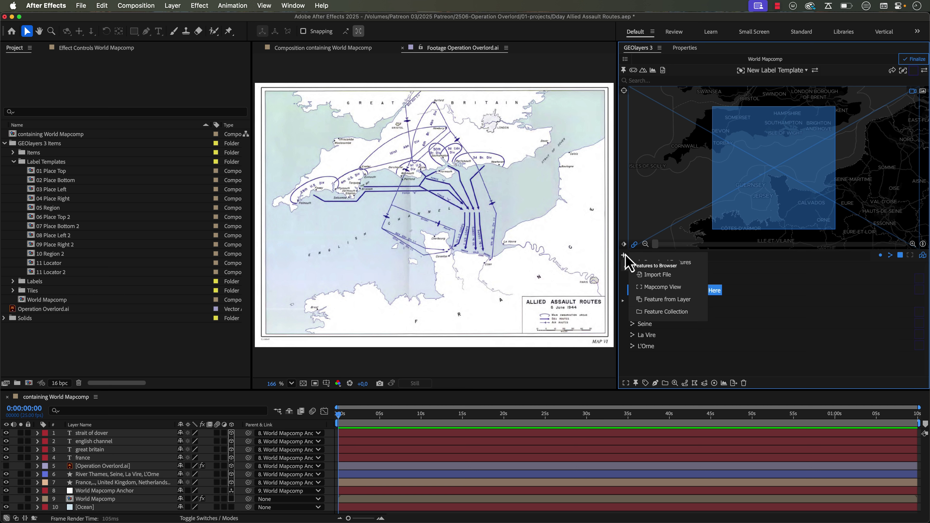
click(663, 262)
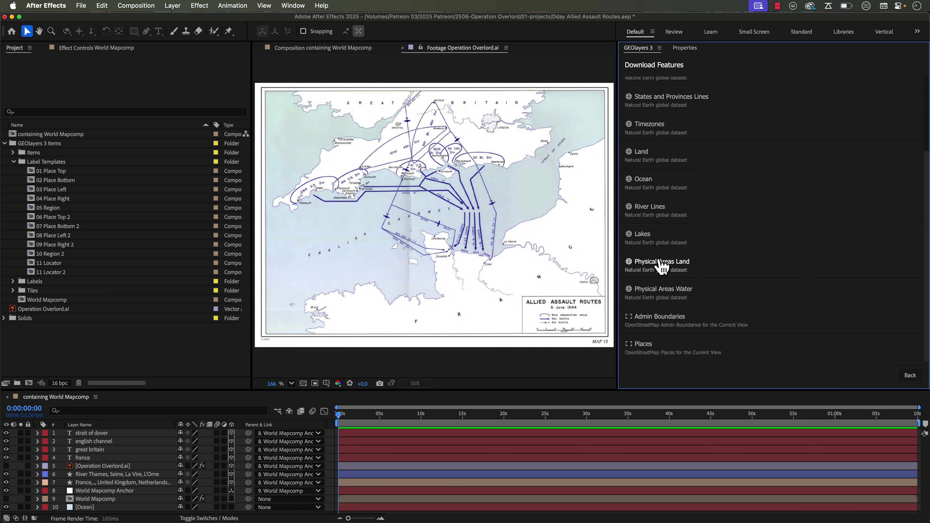
click(643, 345)
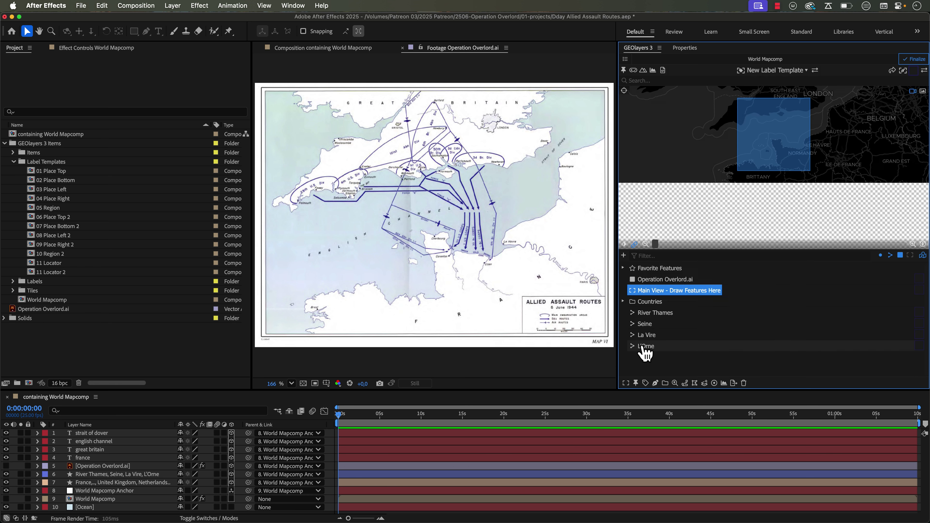
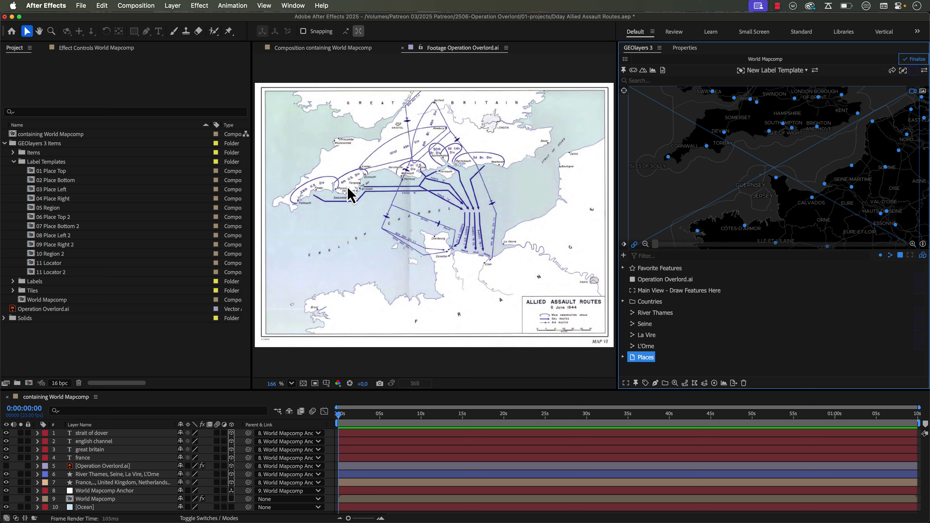
Step: Download the OpenStreetMap Places features again for a closer map view of Cornwall and Devon, from St Just to Exeter
drag(708, 150, 756, 162)
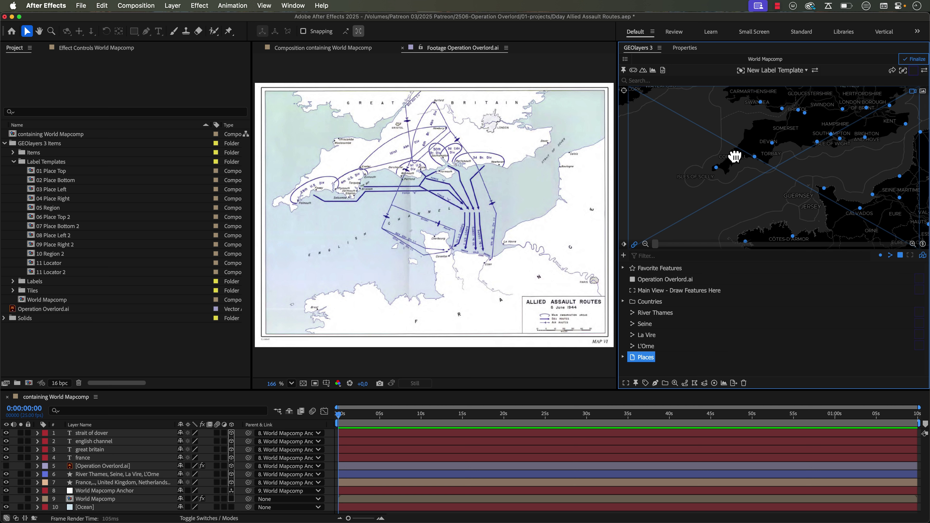
scroll(724, 157, up, 5)
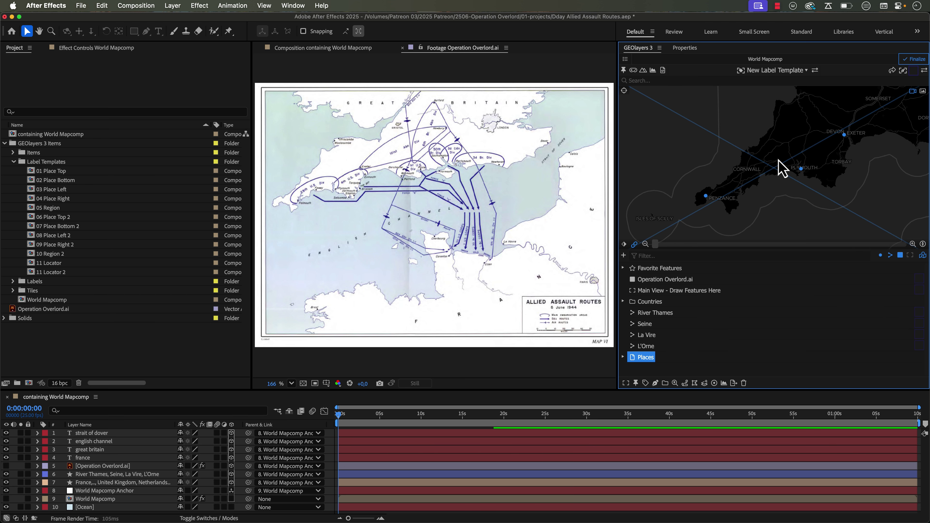
click(100, 48)
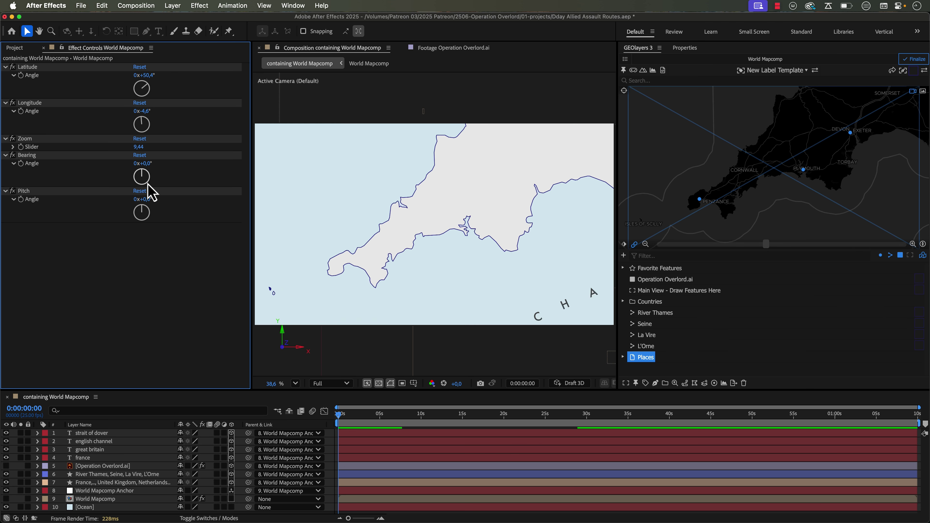
scroll(838, 156, up, 2)
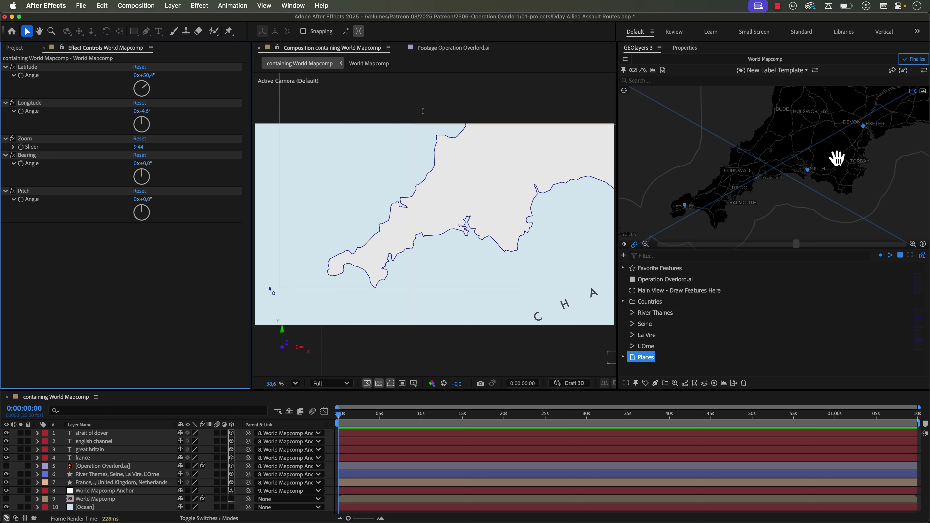
mouse_move(822, 162)
mouse_down()
mouse_move(800, 160)
mouse_move(818, 148)
mouse_up()
scroll(802, 159, up, 2)
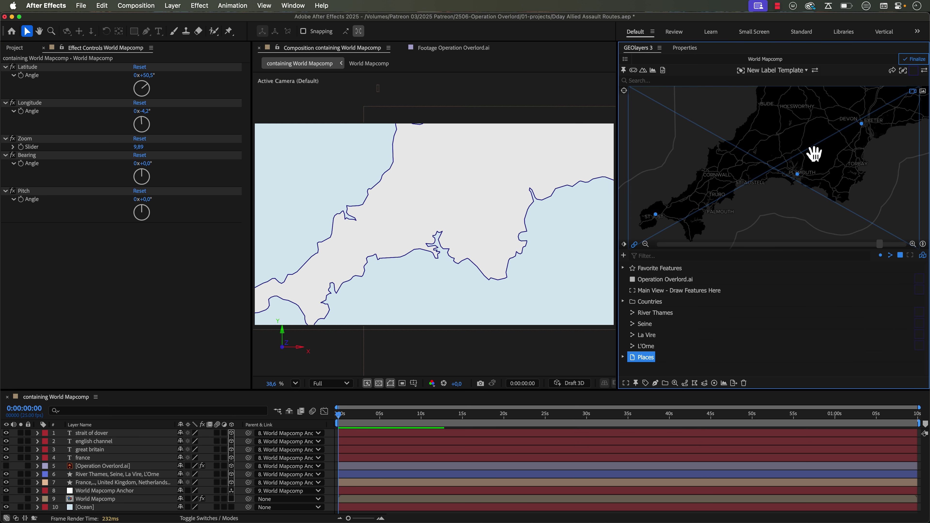
click(624, 256)
click(655, 262)
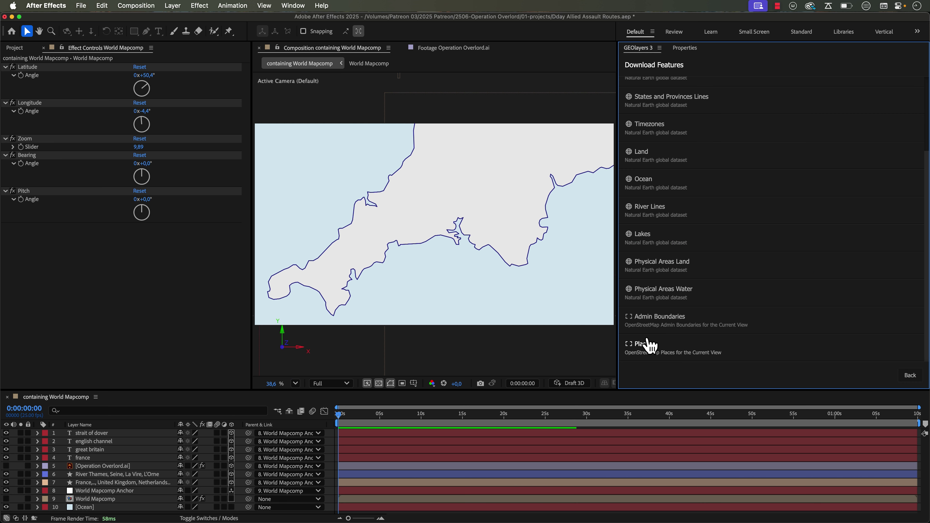
click(648, 334)
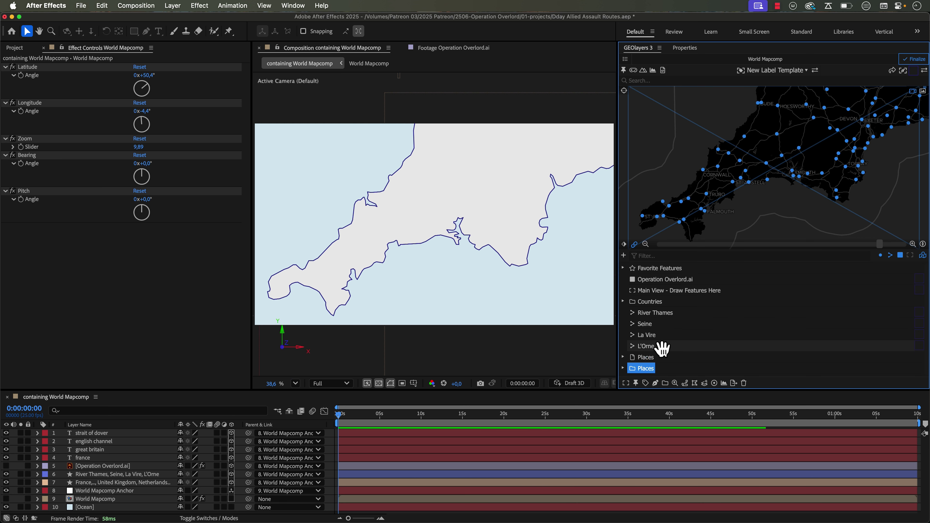
Step: Download another set of OpenStreetMap Places for the south coast view around Dorset, Southampton and the Isle of Wight
drag(853, 146, 737, 180)
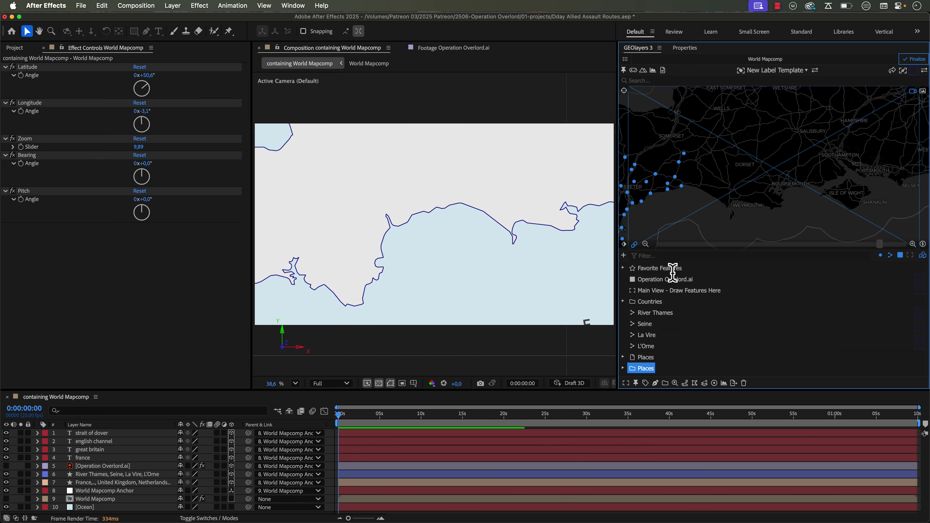
click(623, 255)
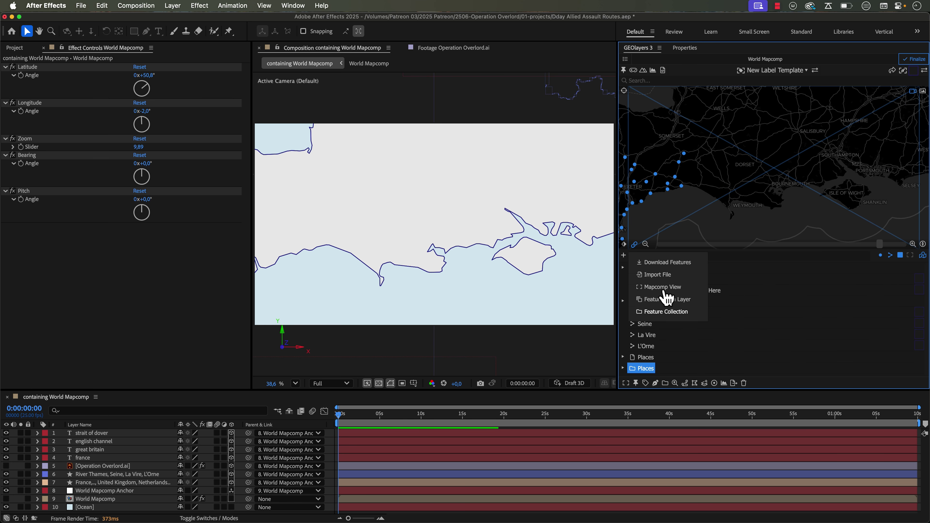
click(667, 262)
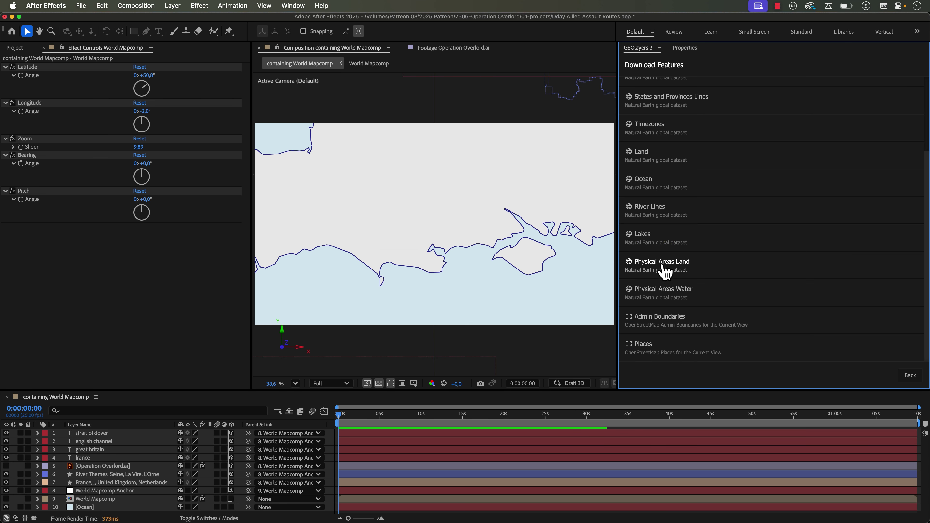
click(665, 348)
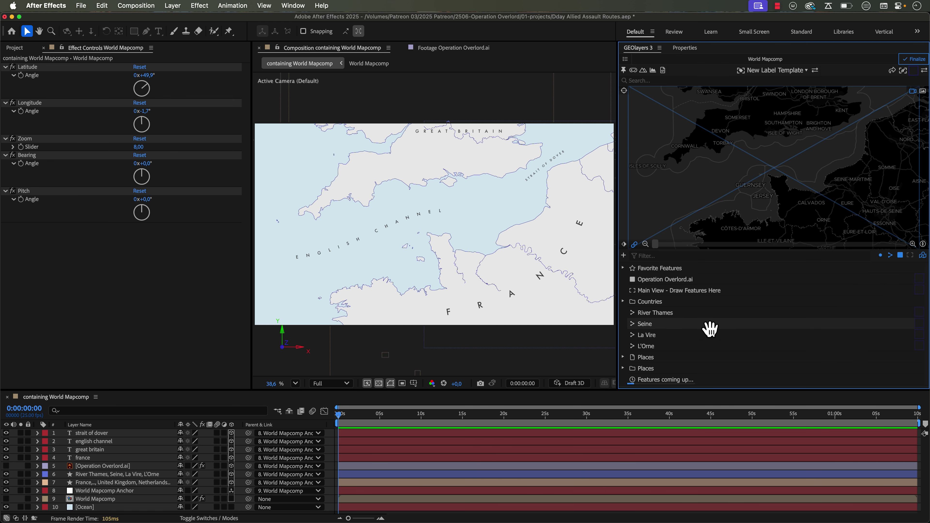
Step: Add a new GEOlayers label template and check its Feature Name and Label Anchor Point layers
click(770, 71)
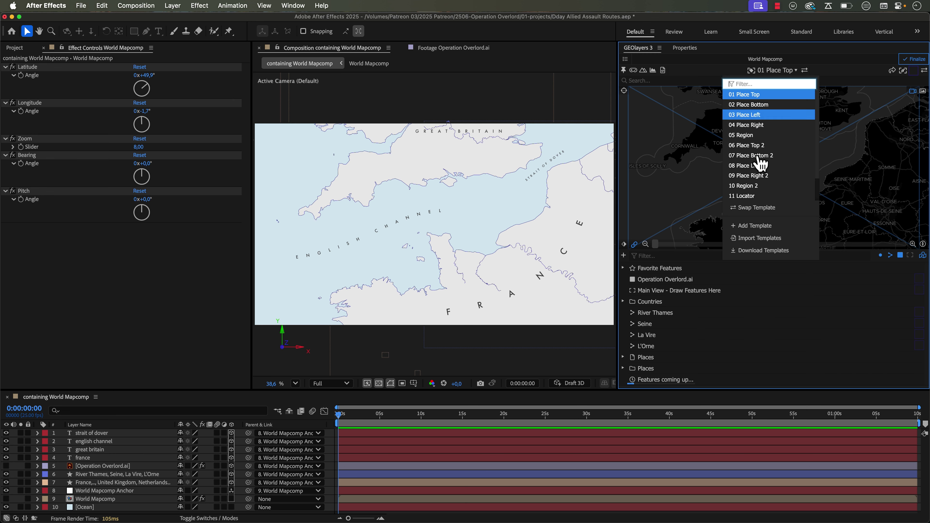
click(748, 226)
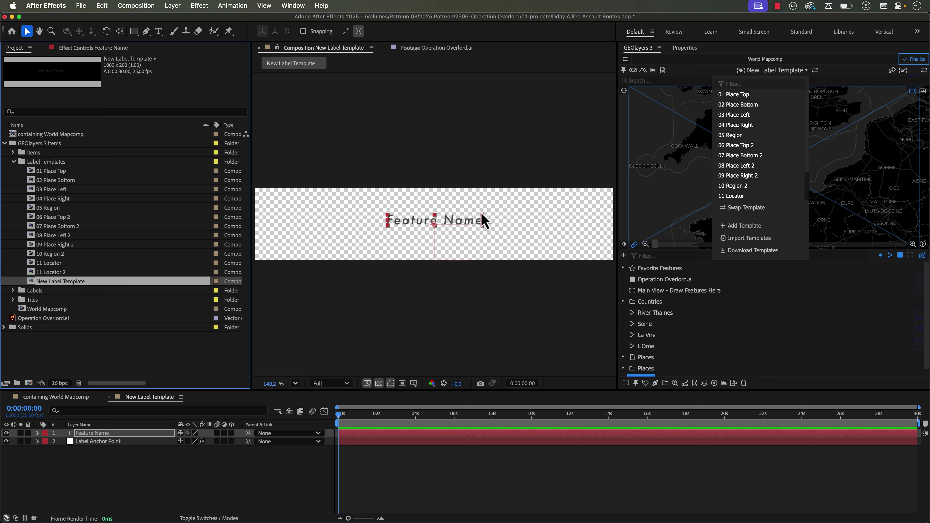
click(78, 469)
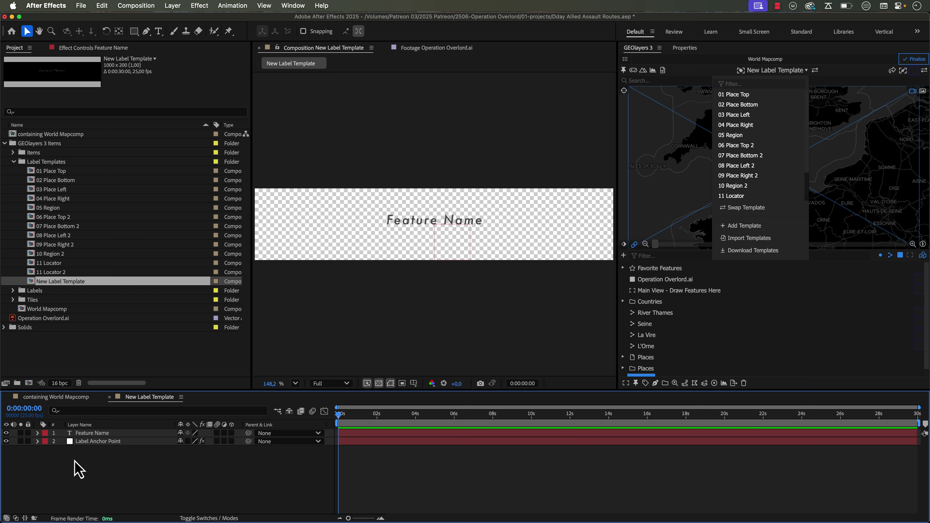
click(87, 434)
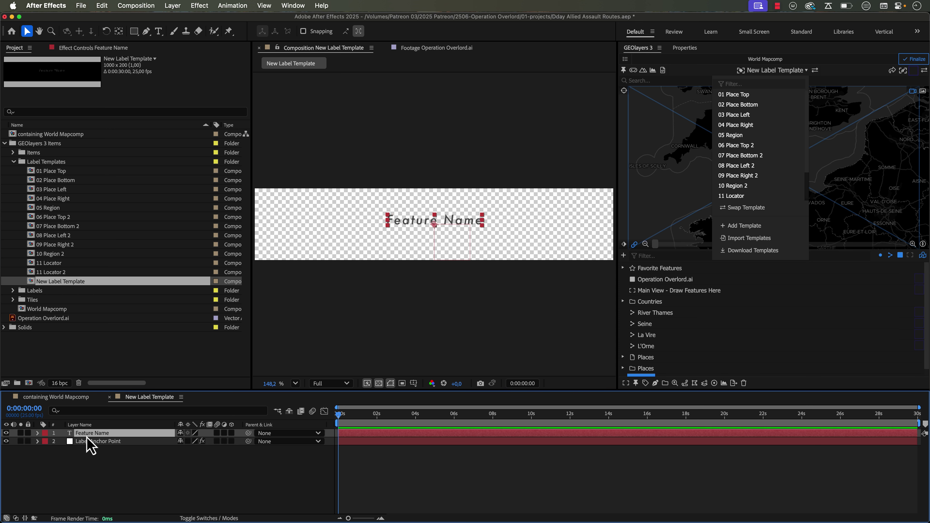
click(88, 441)
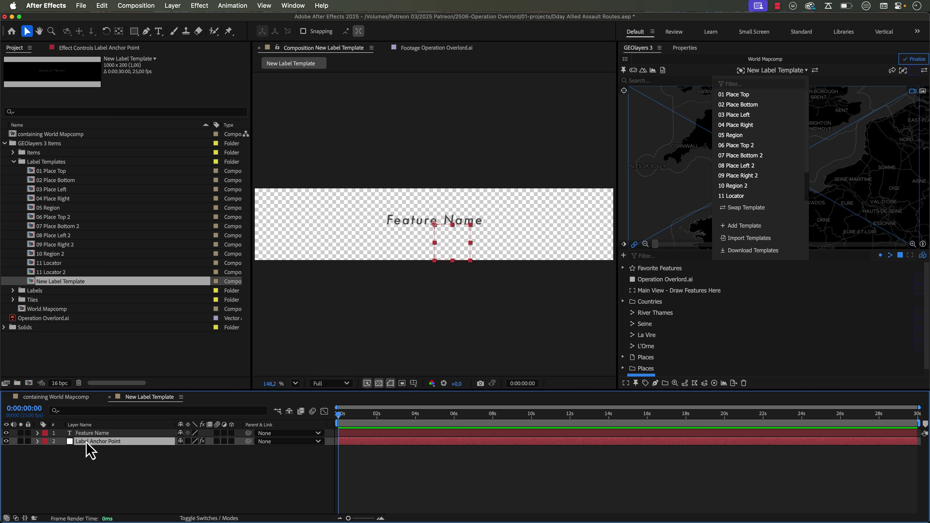
click(94, 473)
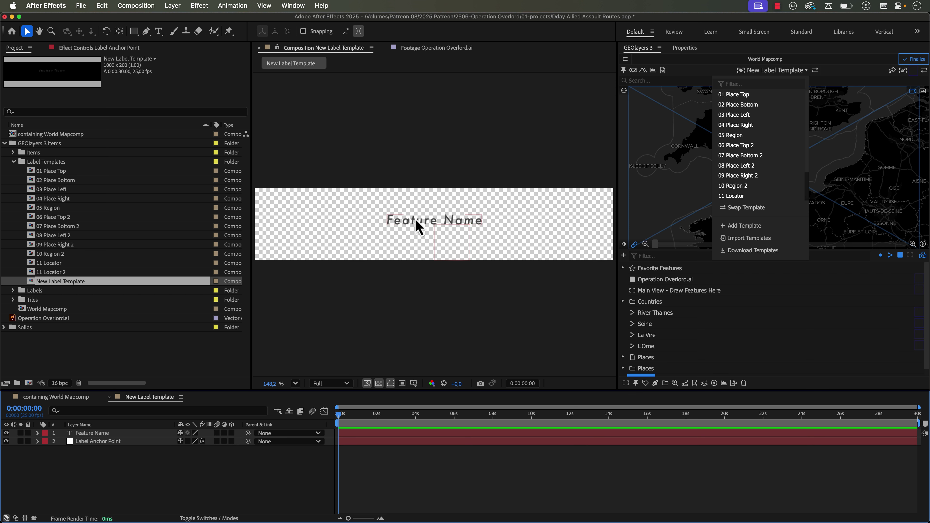
Step: Rename the new label template composition as DDay Top
click(55, 283)
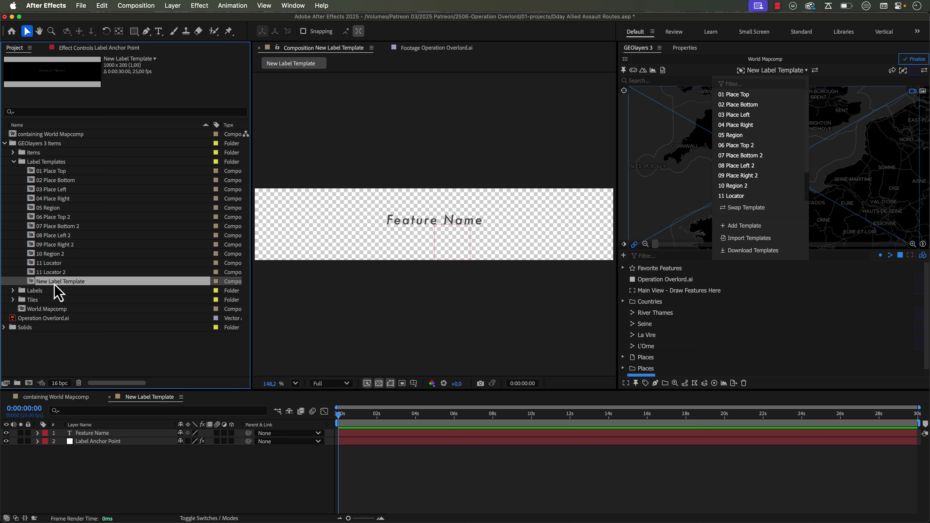
key(Return)
text(DDay Top)
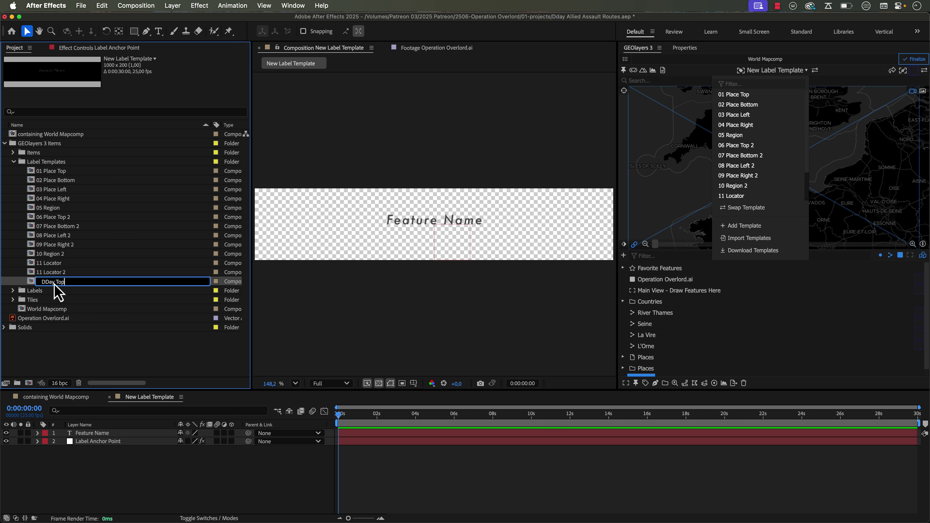
key(Return)
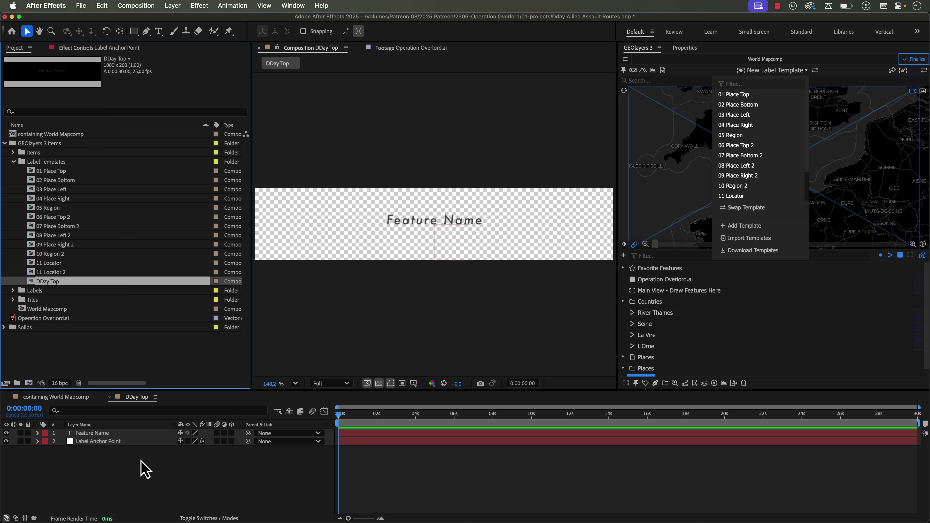
click(145, 468)
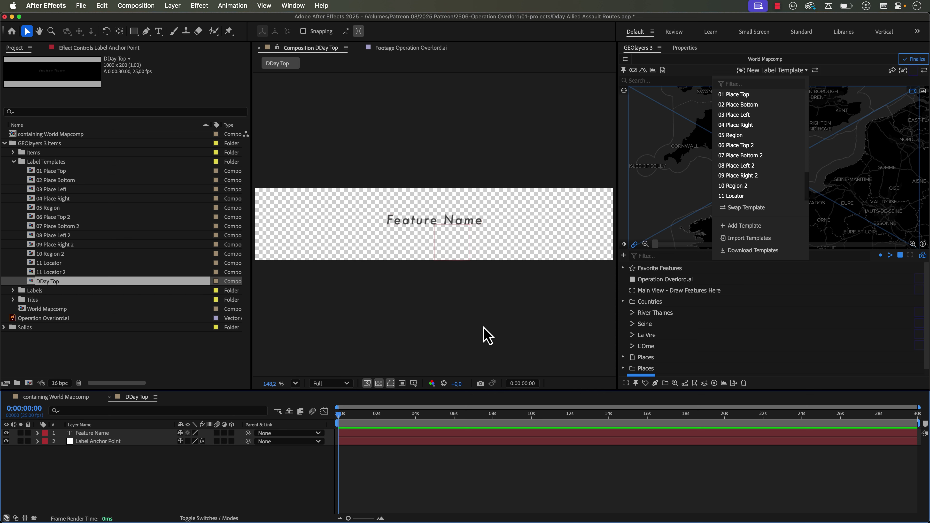
Step: Enable Scale with Map and Rotate with Map on the DDay Top template's Label Anchor Point layer, and return to the project items
click(90, 441)
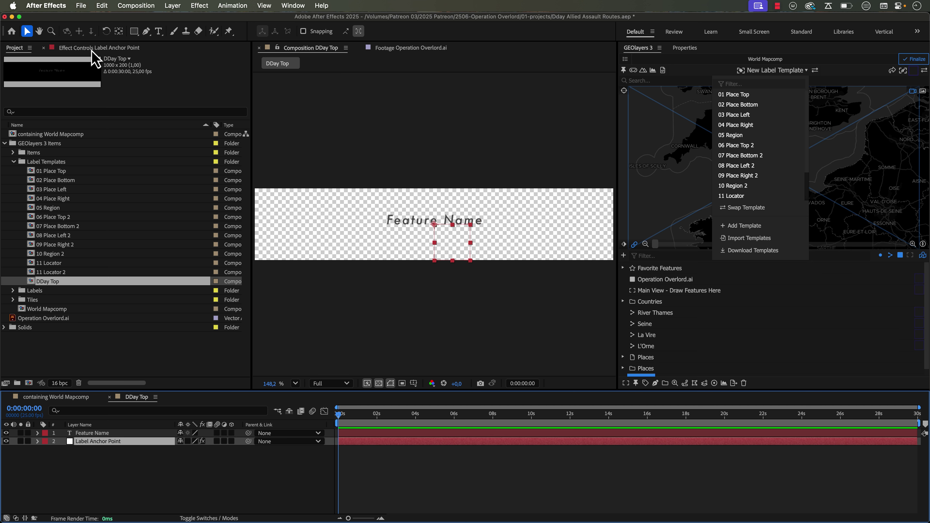
click(92, 48)
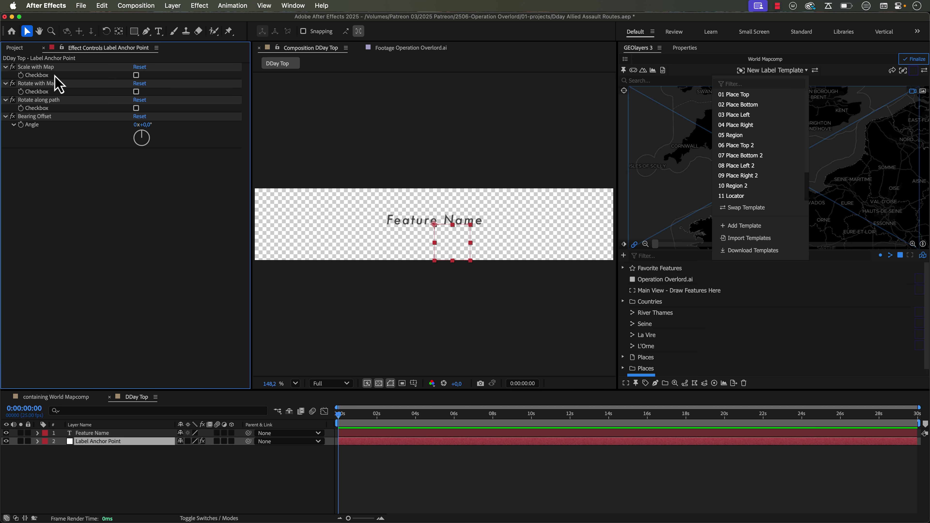
click(136, 75)
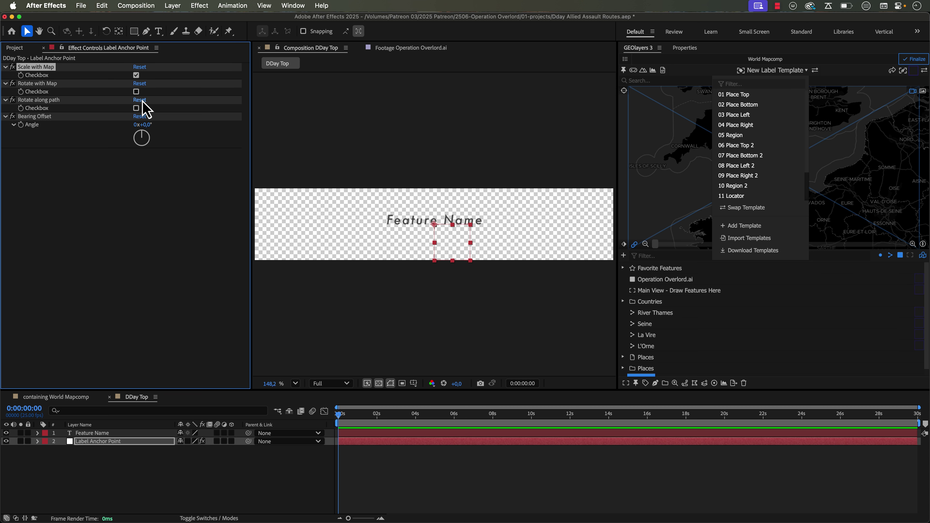
click(136, 92)
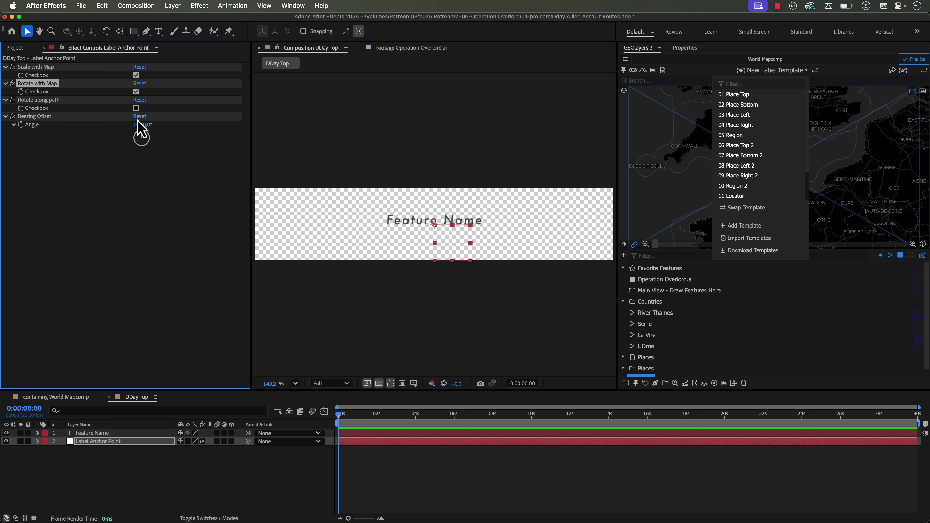
click(82, 465)
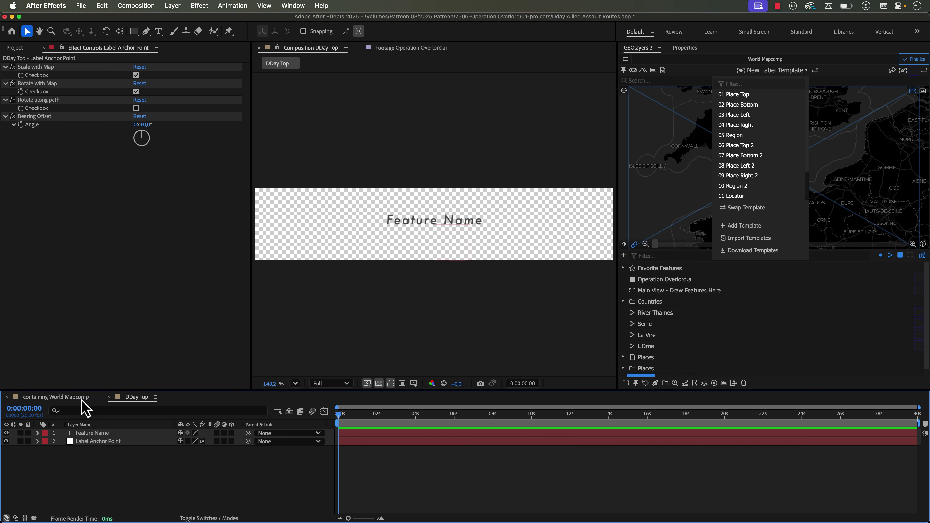
click(18, 48)
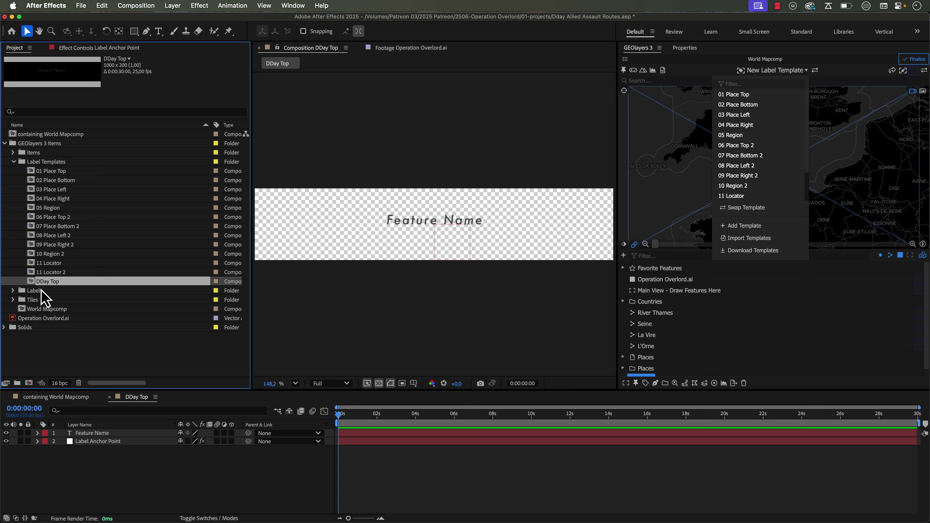
Step: Duplicate the DDay Top label template and rename the copy DDay Right
key(super+d)
key(Return)
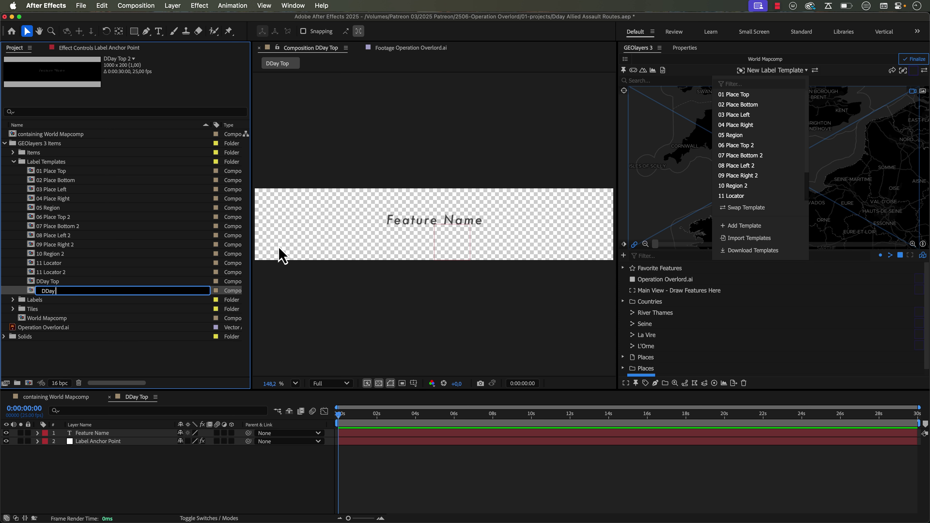
text(DDay Right)
key(Return)
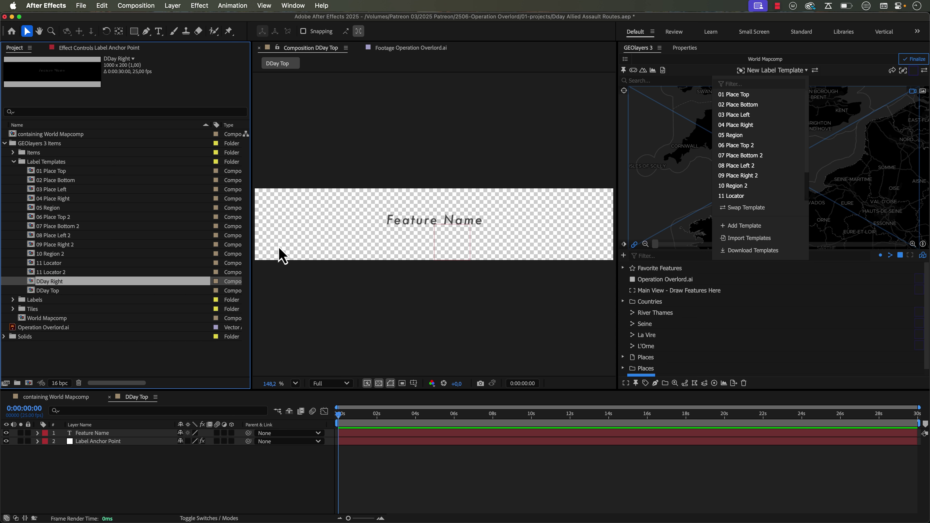
Step: Left-align the Feature Name text in the DDay Right template and shift it 10 px right to X position 510
double_click(34, 281)
click(106, 434)
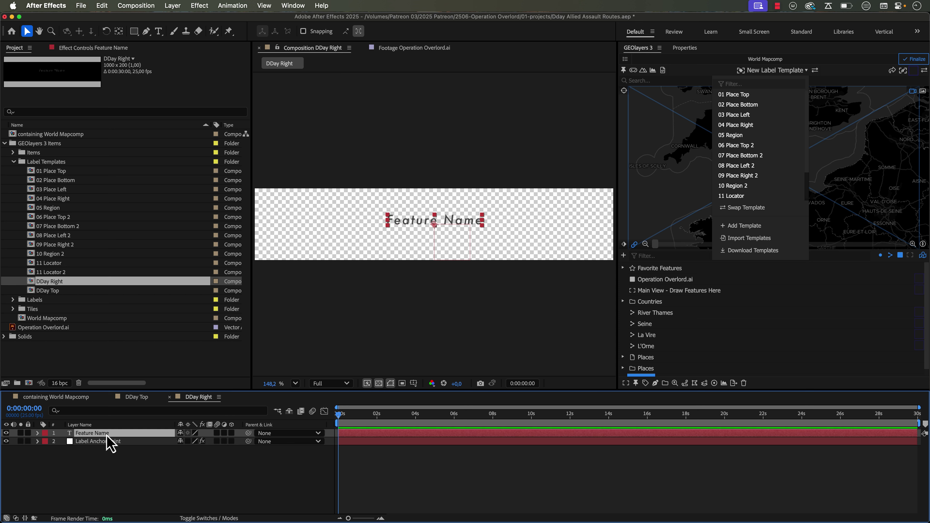
click(681, 48)
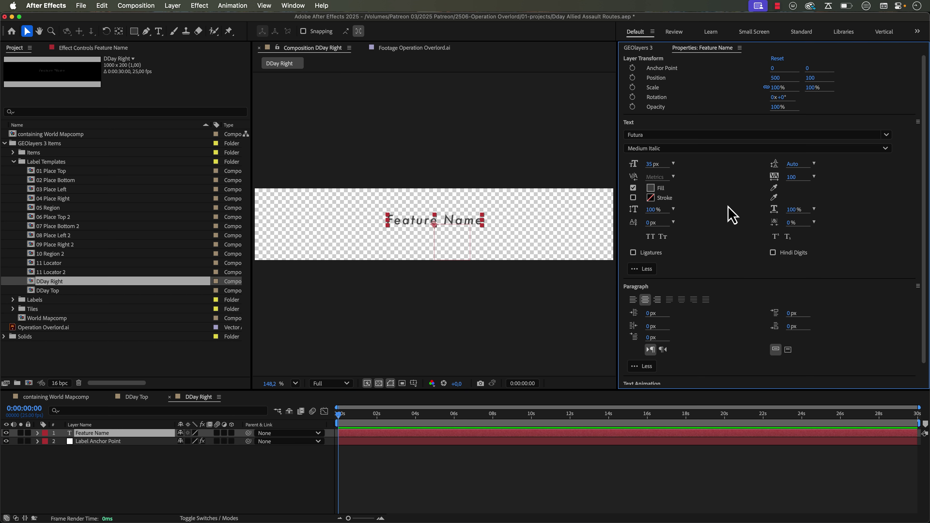
click(632, 299)
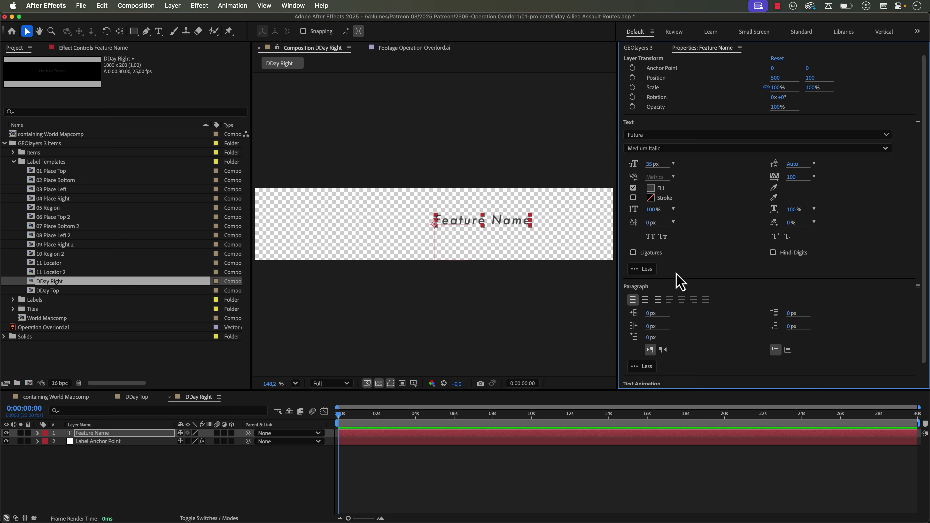
key(shift+Right)
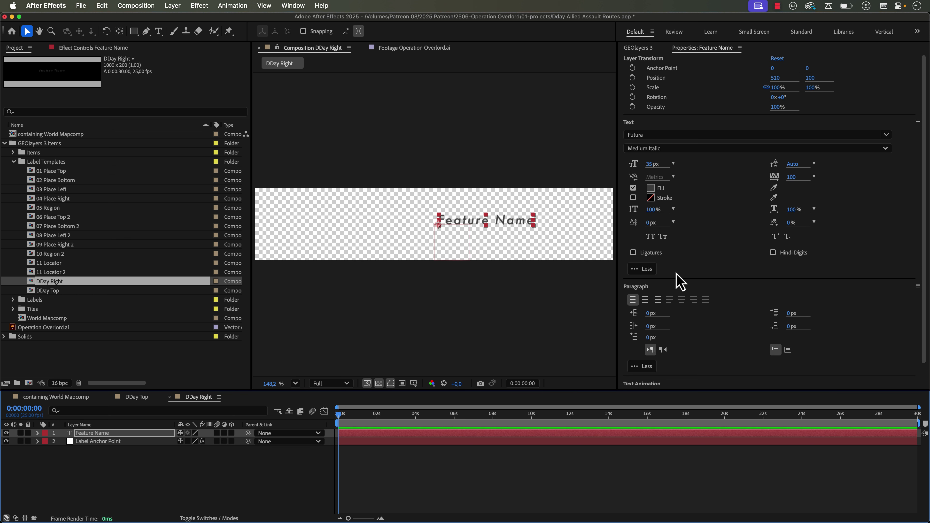
Step: Move the Feature Name text in the DDay Top template up 10 px to Y position 90
click(146, 397)
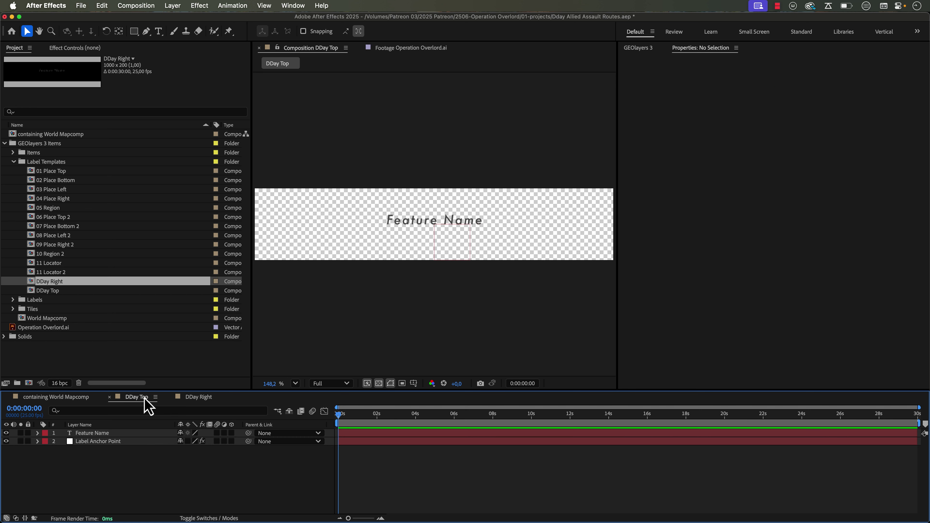
click(106, 425)
click(104, 433)
key(shift+Up)
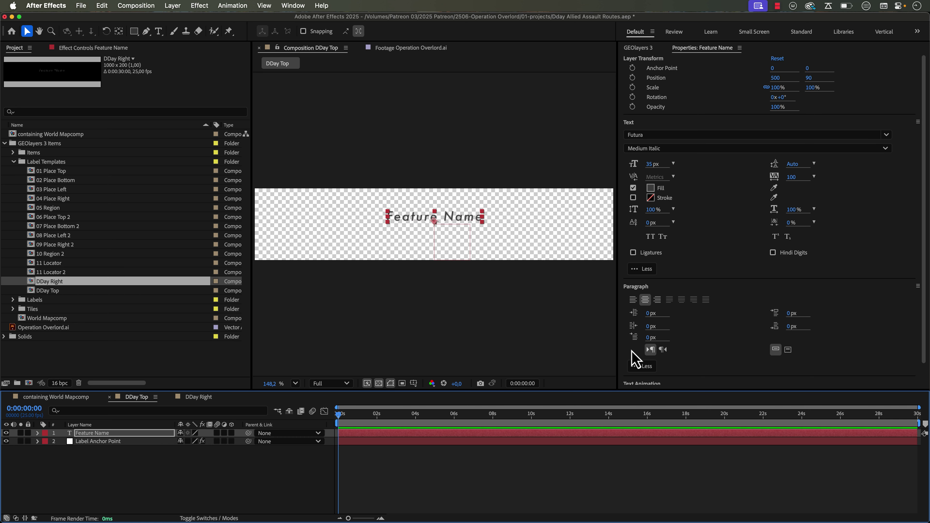
Step: Duplicate the DDay Right label template and rename the copy DDay Left
double_click(106, 280)
key(ctrl+d)
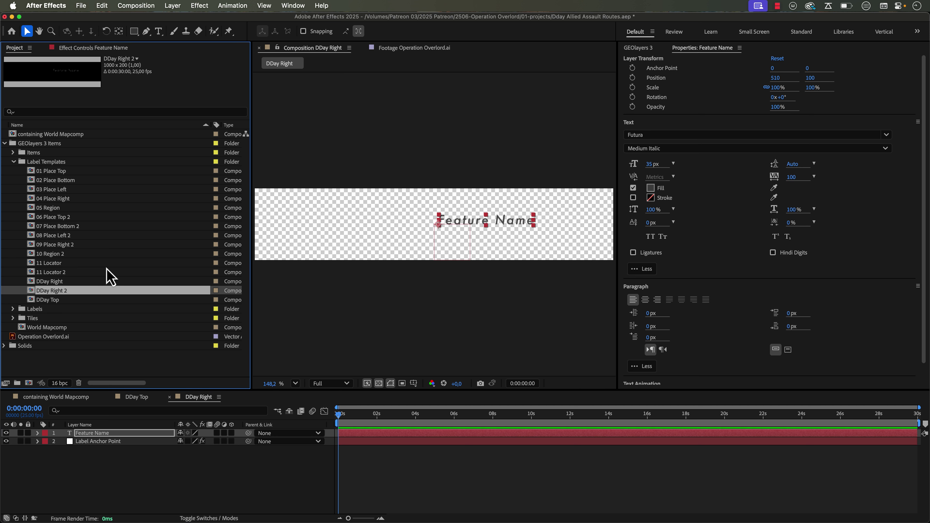
key(Return)
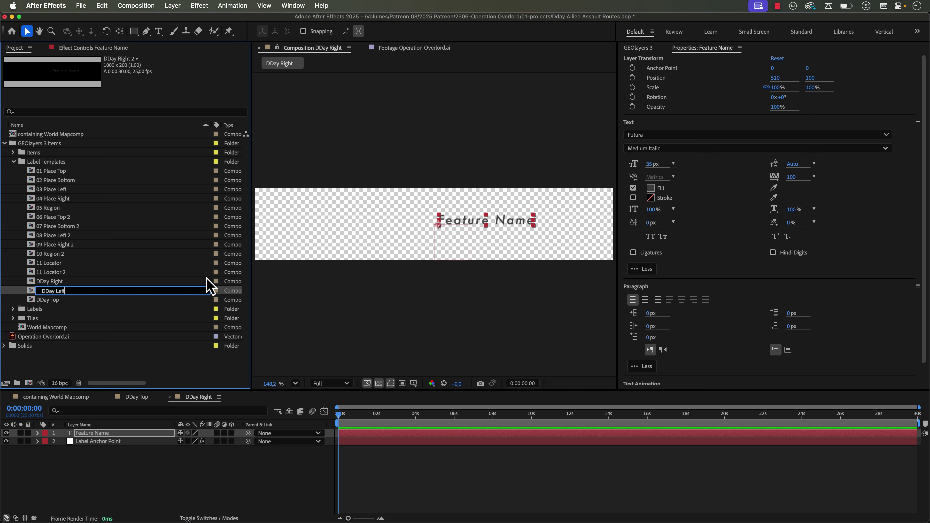
text(DDay Left)
key(Return)
Step: Right-align the Feature Name text in the DDay Left template and set its X position to 490
double_click(207, 283)
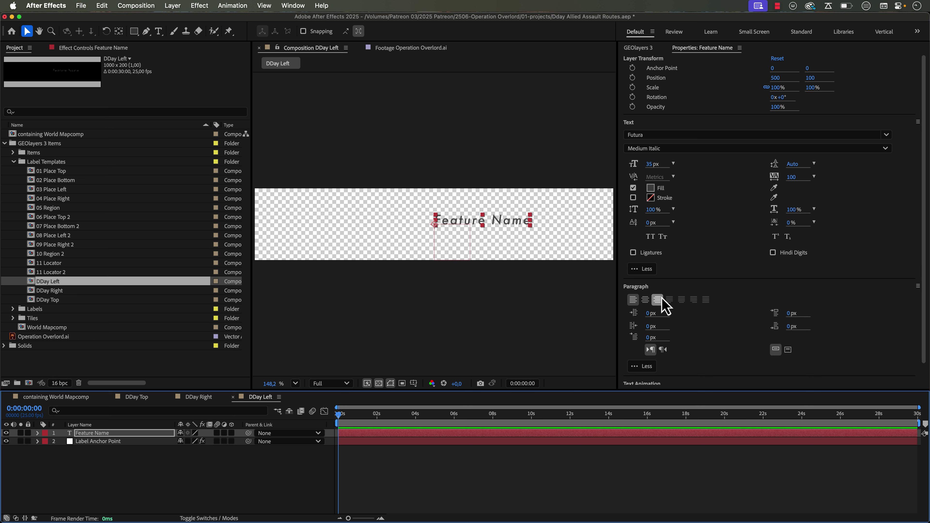
click(659, 298)
key(shift+Left)
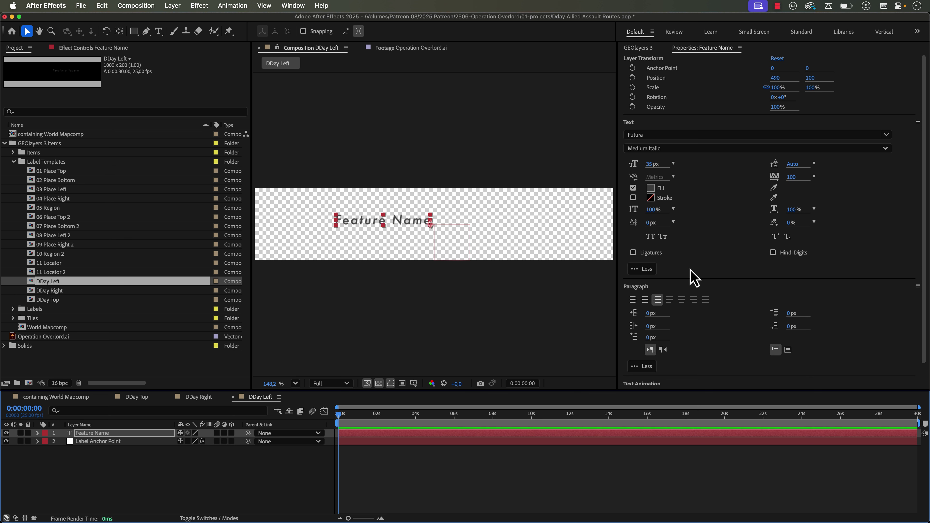
Step: Duplicate the DDay Left template as DDay Bottom and center-align its Feature Name text at X position 500
click(38, 283)
key(super+d)
key(Return)
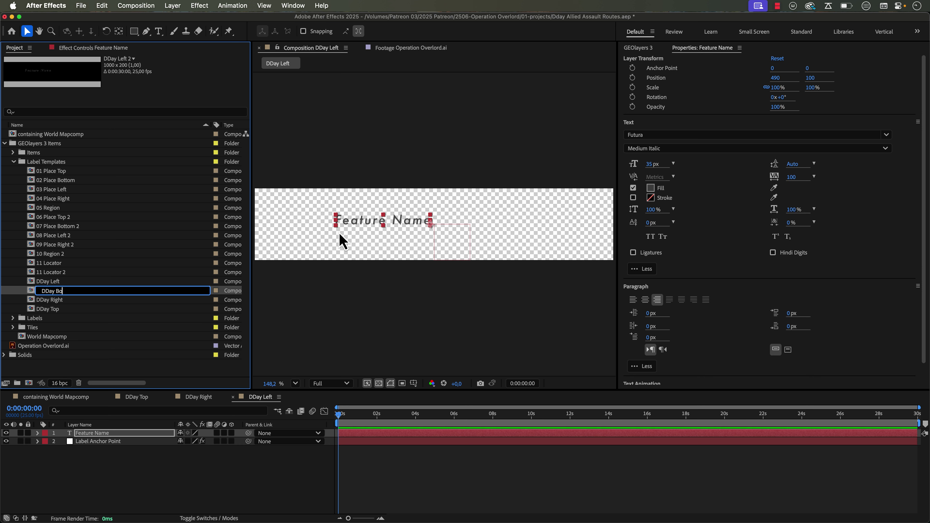
key(Return)
click(645, 299)
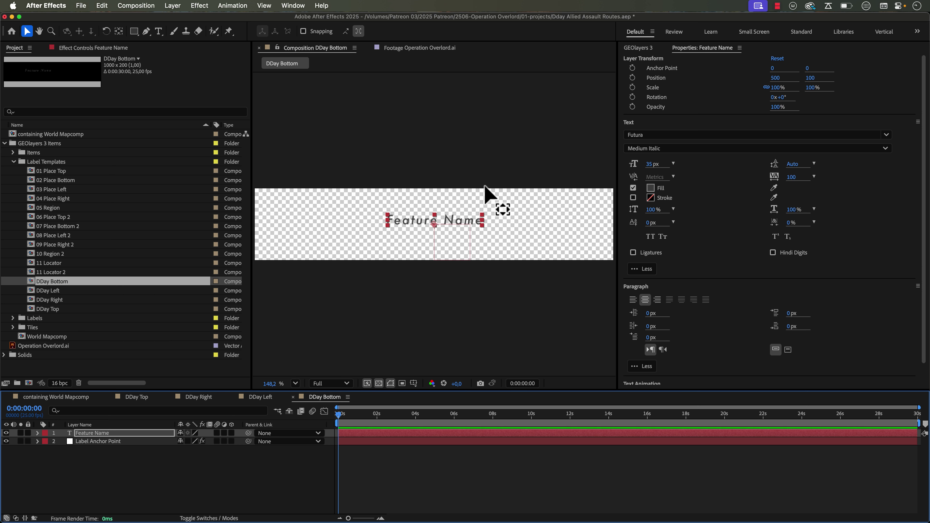
Step: Move the DDay Bottom text's anchor point to its upper edge and place the text at position 500, 105
key(y)
drag(433, 224, 434, 215)
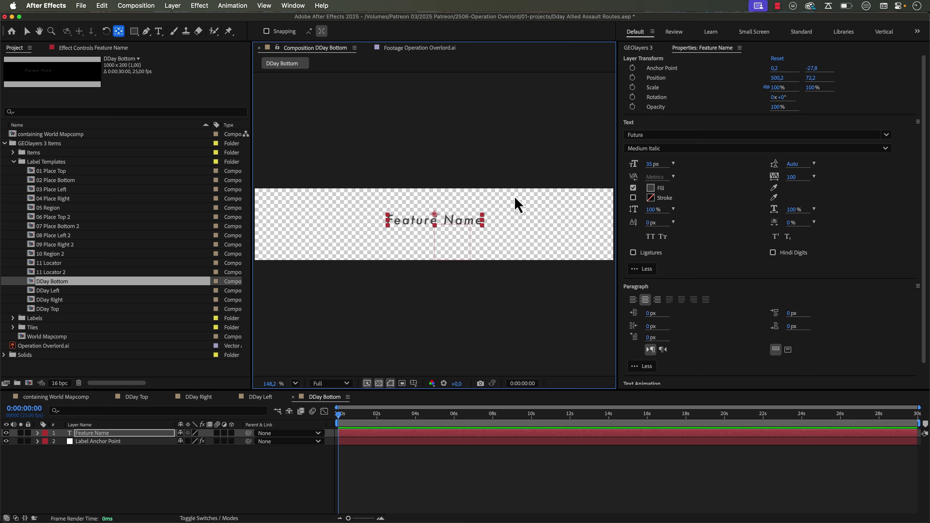
key(v)
drag(439, 218, 444, 243)
scroll(444, 243, up, 3)
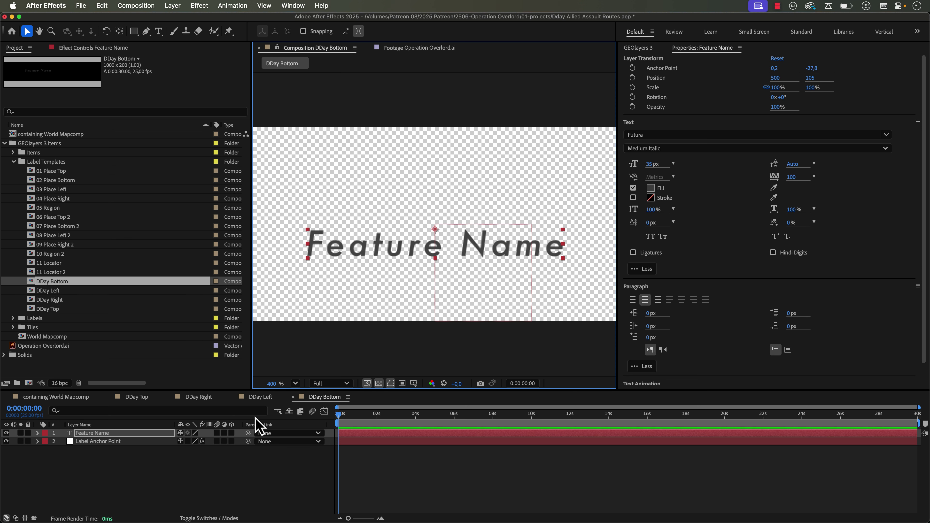
key(shift+slash)
click(205, 472)
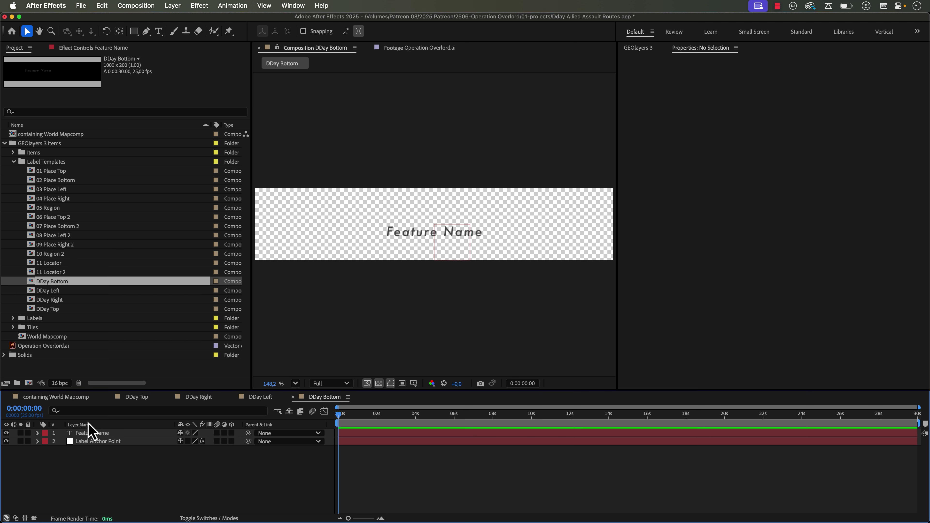
Step: Return to the composition containing World Mapcomp and choose DDay Left as the active GEOlayers label template
click(71, 397)
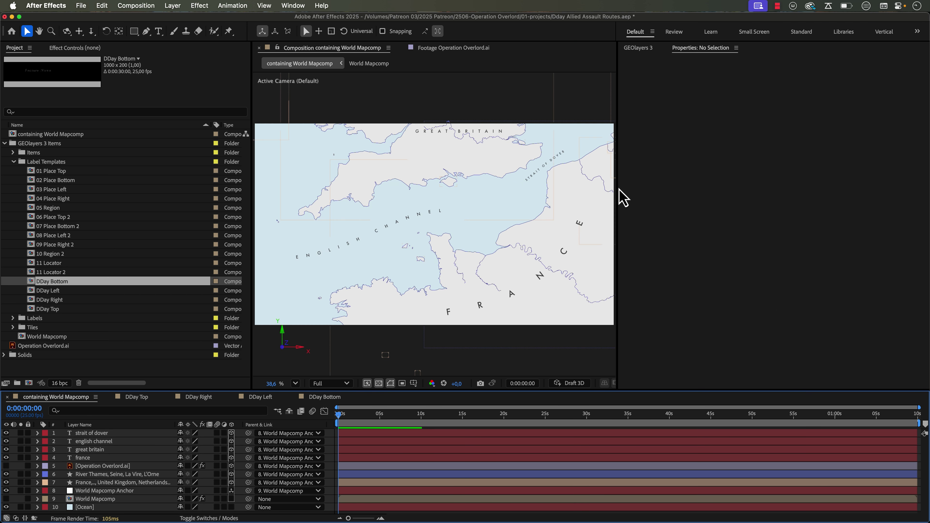
click(644, 47)
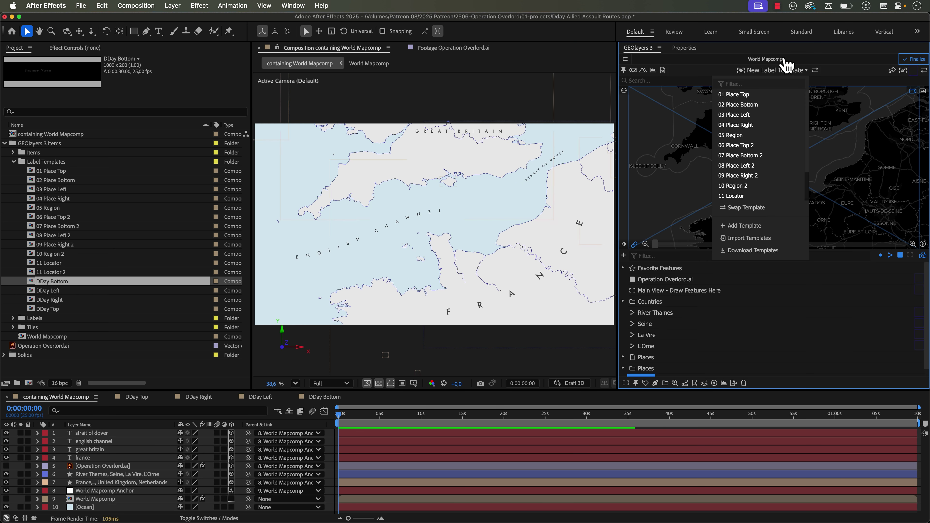
click(777, 73)
click(776, 72)
click(726, 161)
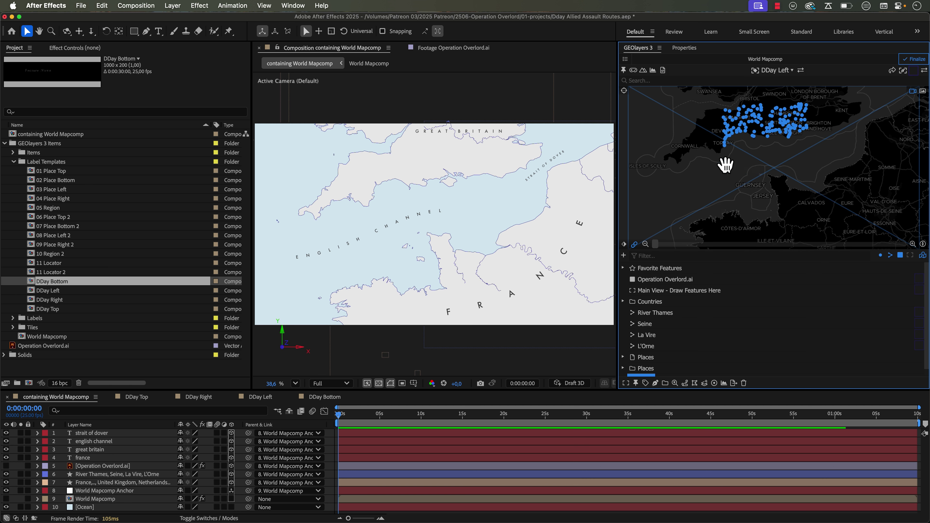
Step: Add a label to the Southampton feature from the first Places group using the DDay Left template
click(622, 357)
scroll(655, 351, down, 3)
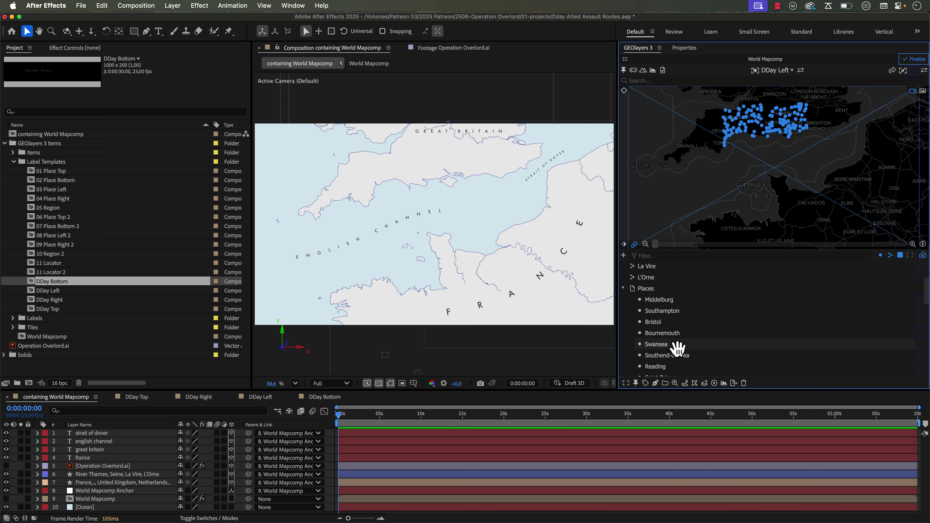
click(668, 311)
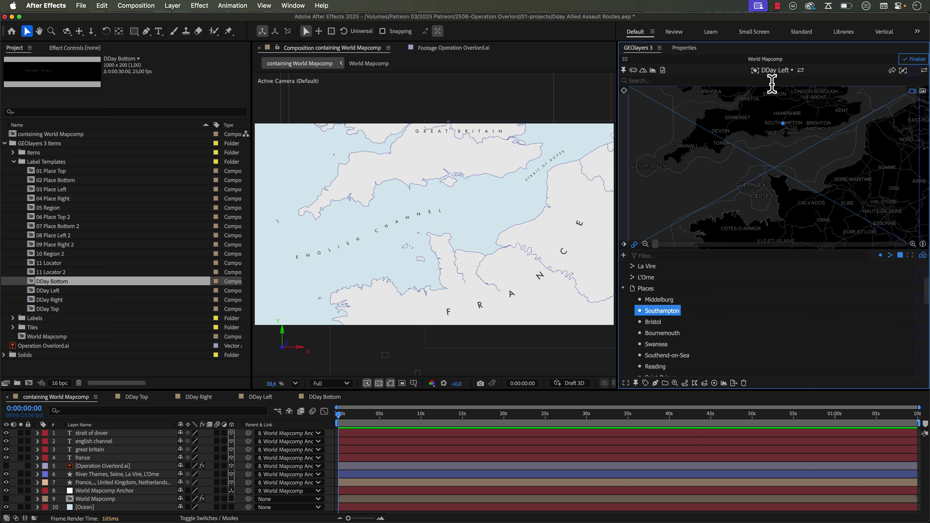
click(645, 383)
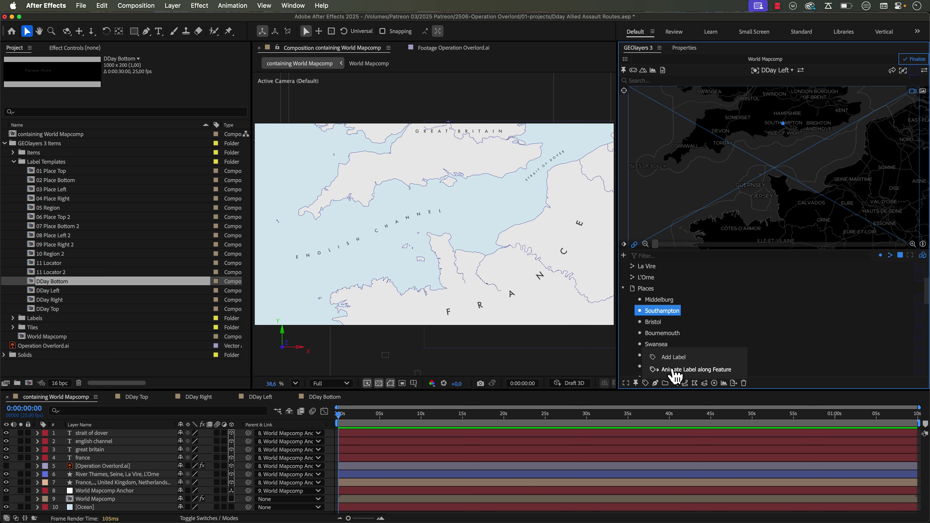
click(675, 356)
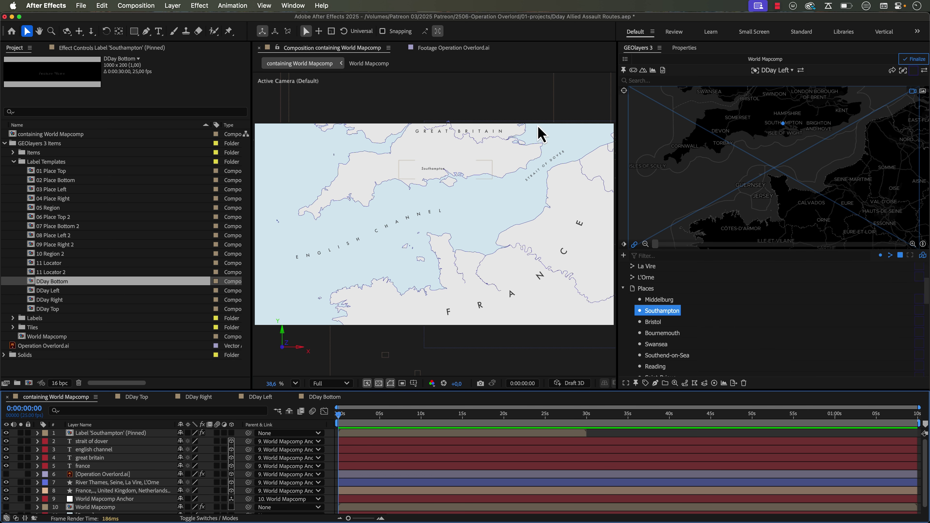
Step: Check the Southampton label layer's Scale on the map and the text properties of the DDay Top template
key(comma)
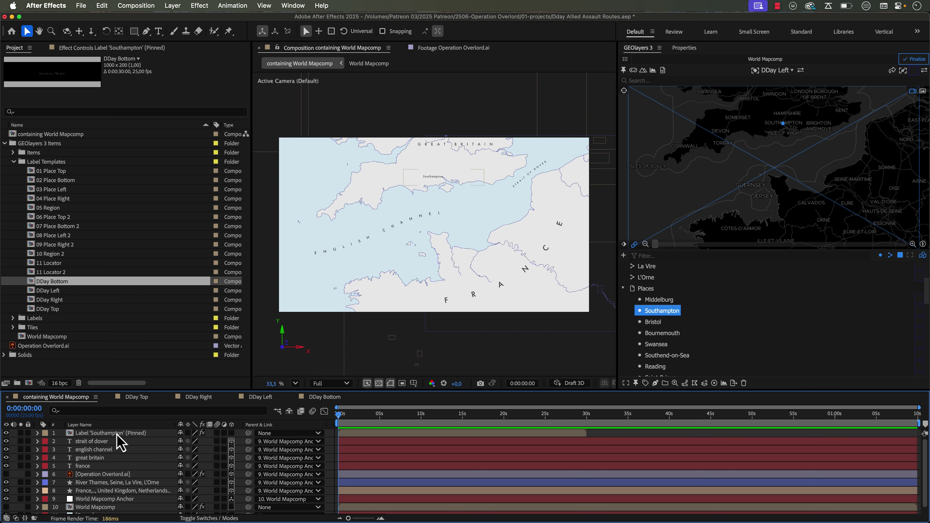
click(126, 433)
key(s)
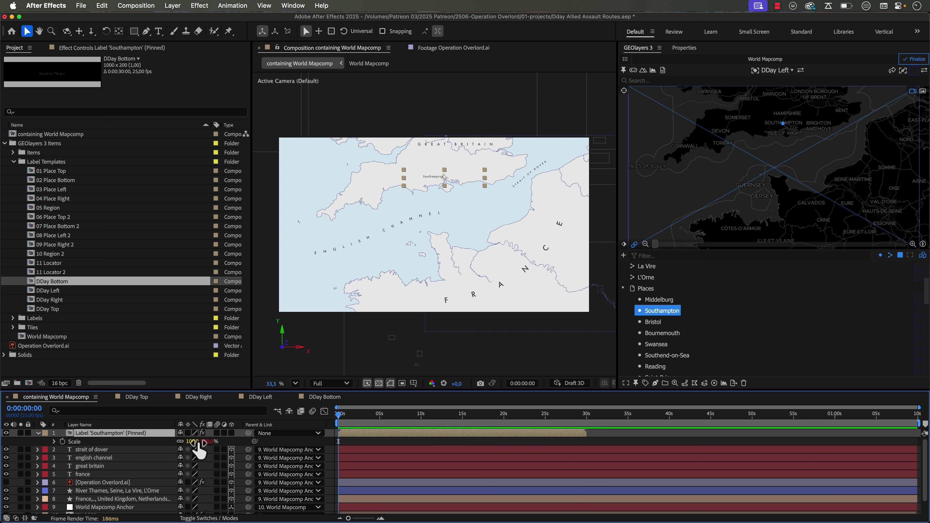
key(s)
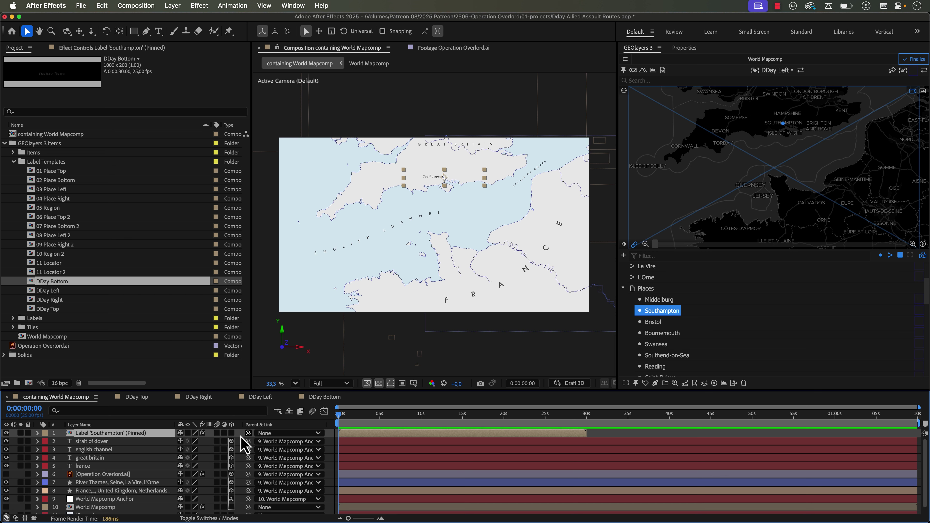
click(137, 397)
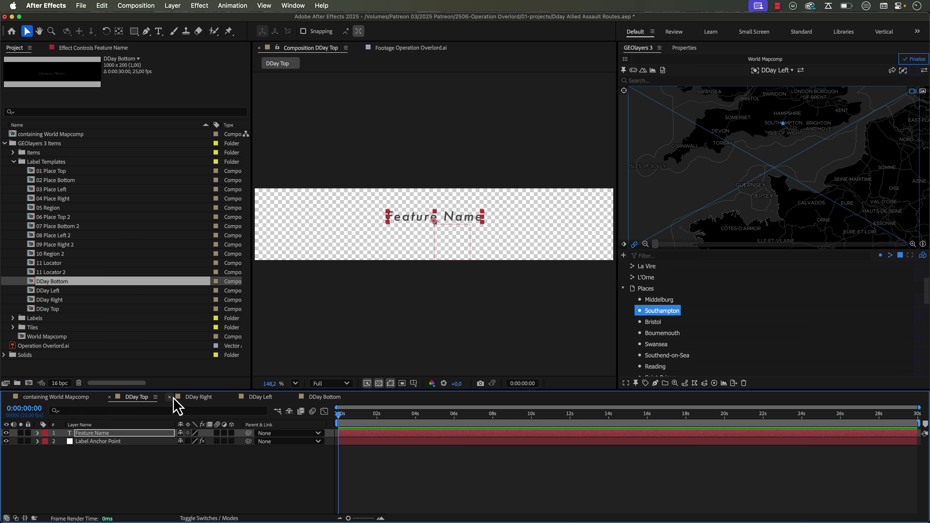
click(684, 48)
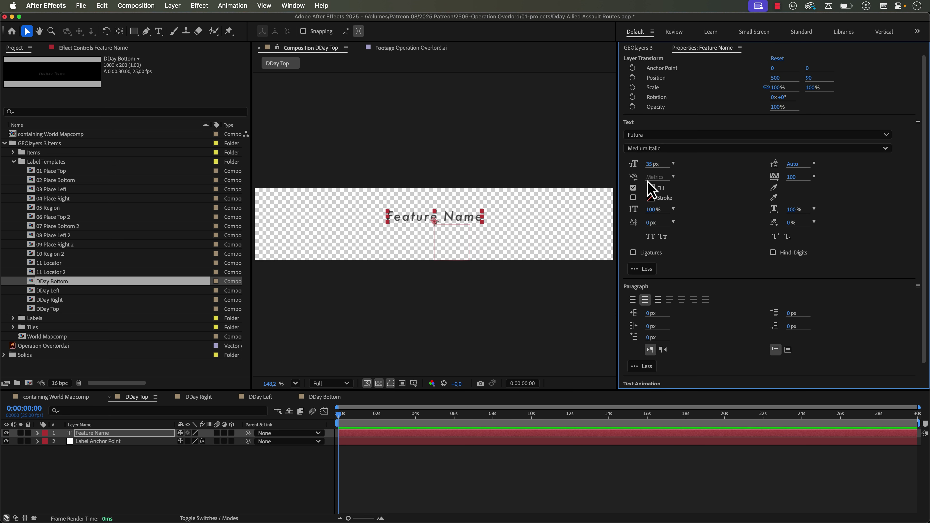
click(69, 399)
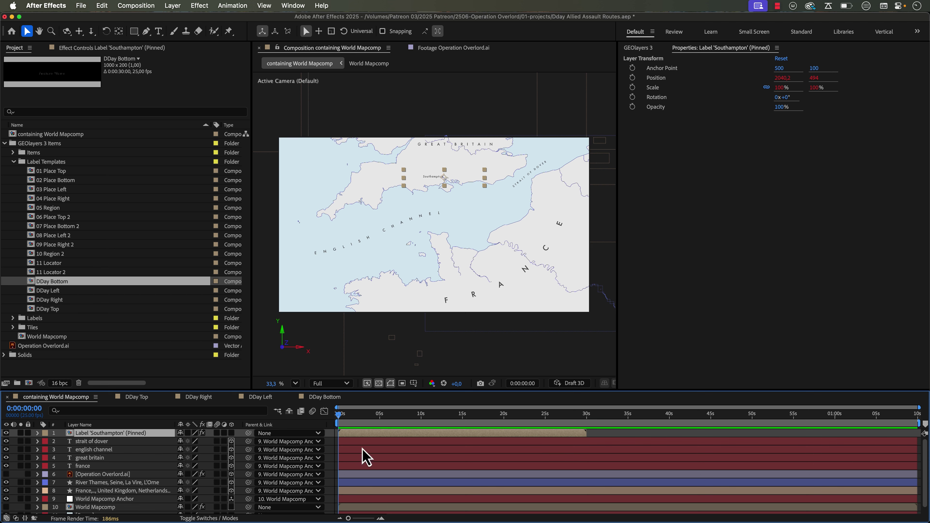
Step: Set the DDay label template compositions' duration to 0:01:30:00 and extend both DDay Bottom layers to the composition's end
click(141, 399)
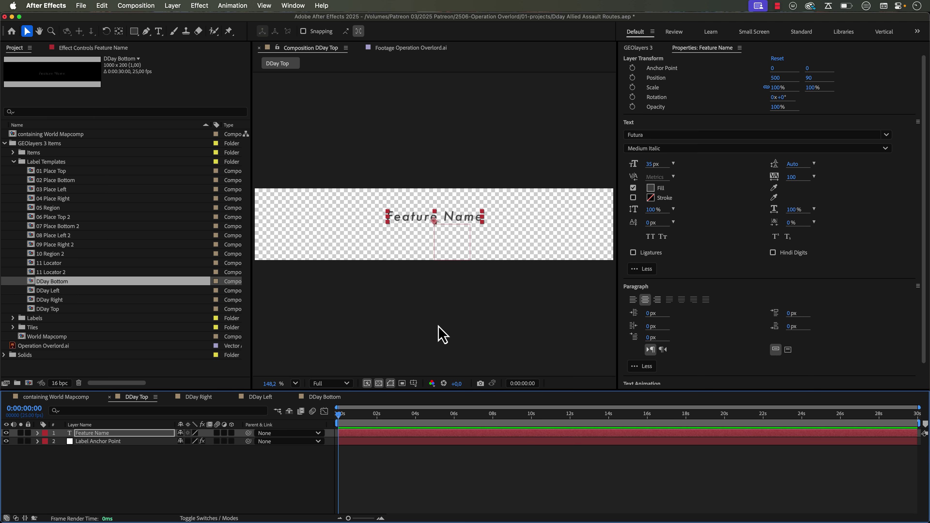
key(super+k)
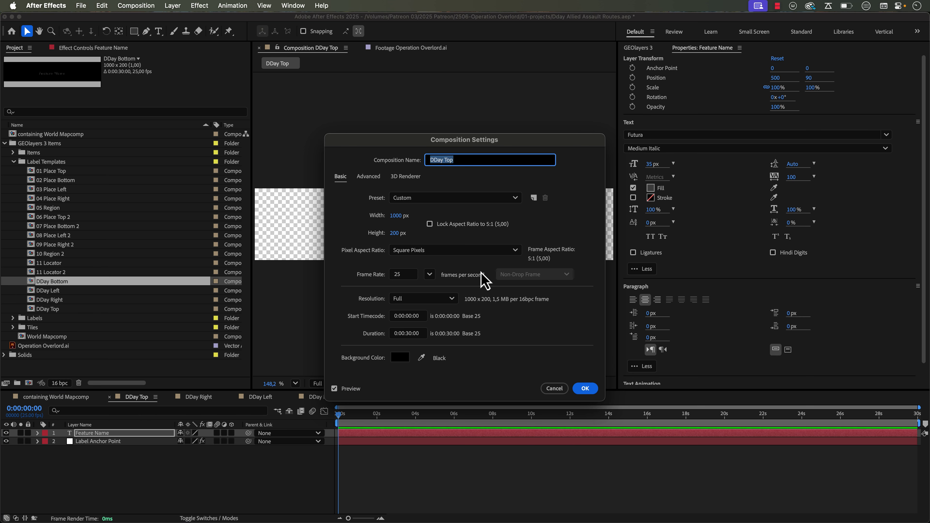
click(406, 333)
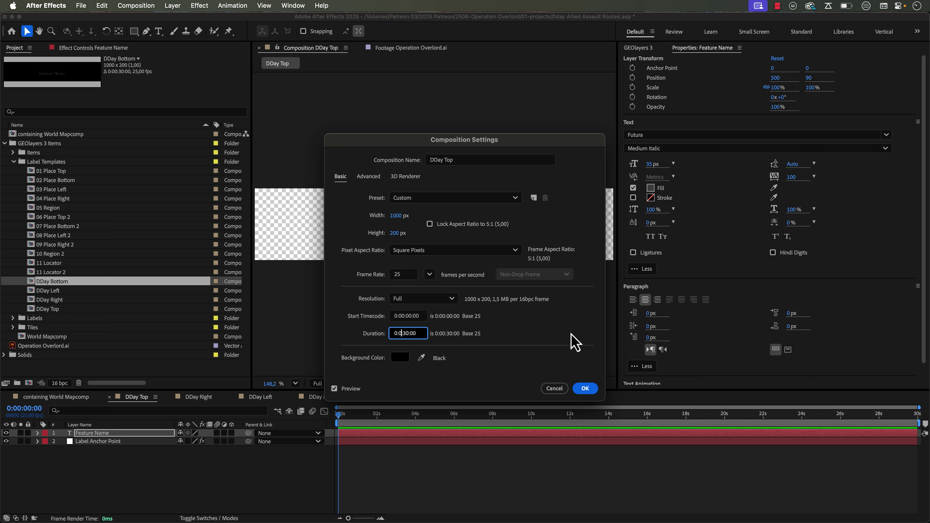
click(585, 388)
click(184, 399)
key(super+k)
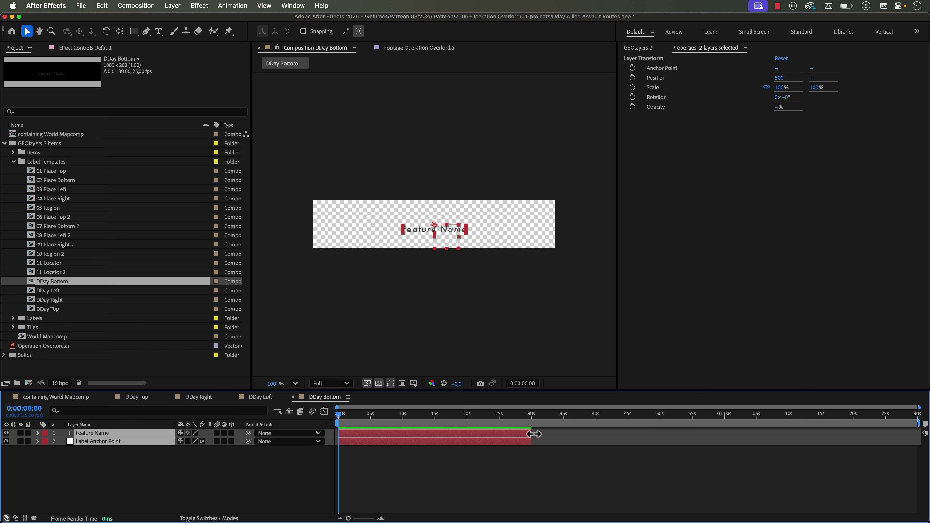
drag(529, 433, 921, 425)
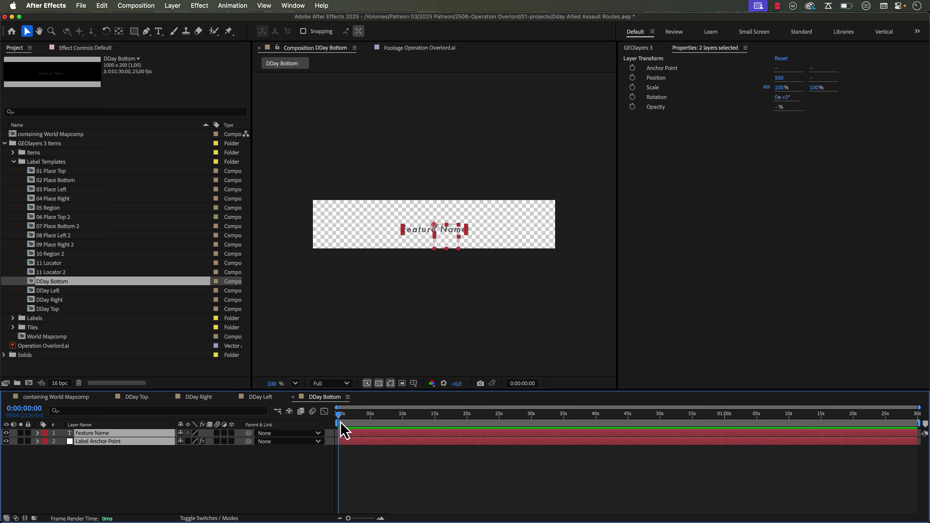
Step: Extend both layers of the DDay Left template to the end of the composition
click(260, 397)
key(super+a)
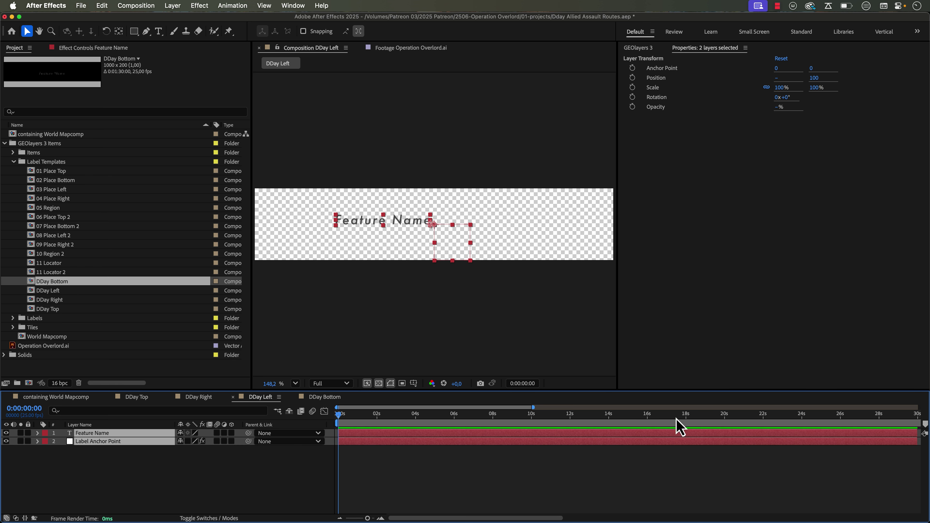
key(minus)
drag(530, 433, 921, 432)
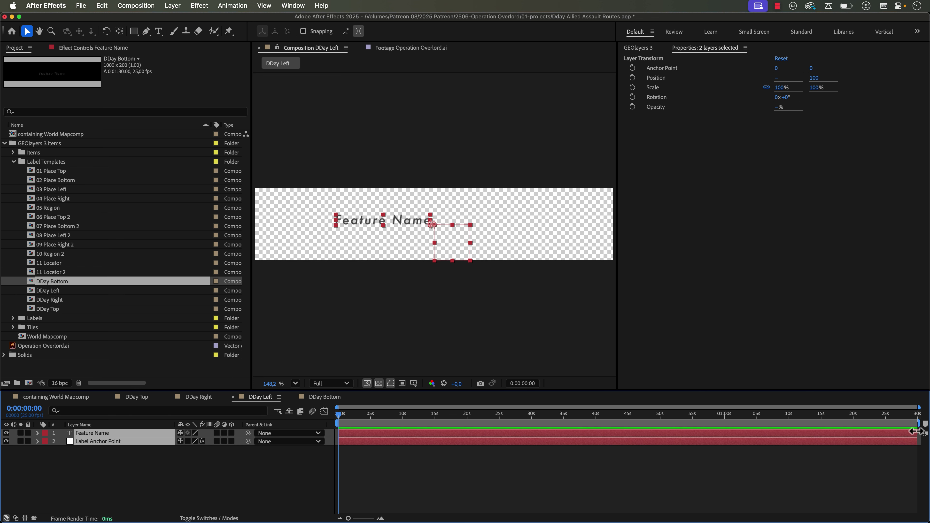
Step: Extend the Feature Name and Label Anchor Point layers in DDay Right to the composition's end
click(200, 398)
key(minus)
key(minus)
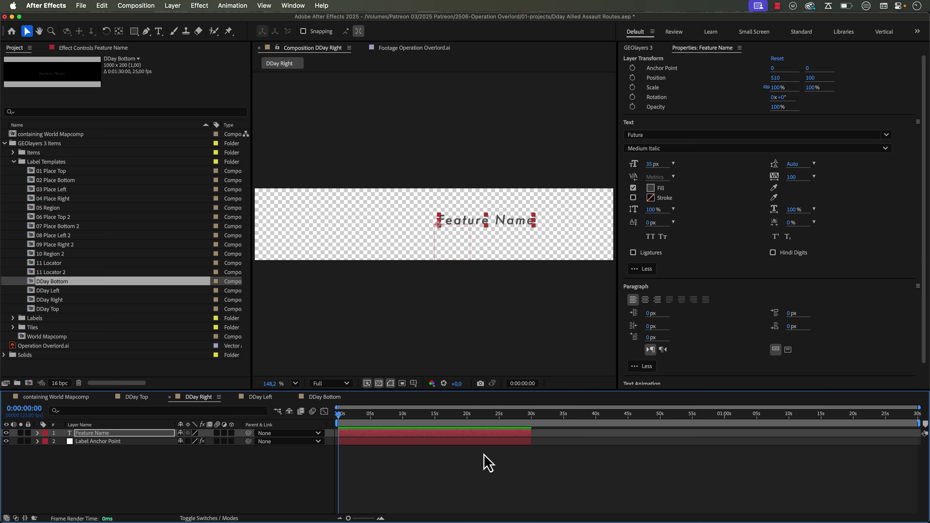
key(super+a)
drag(534, 433, 920, 433)
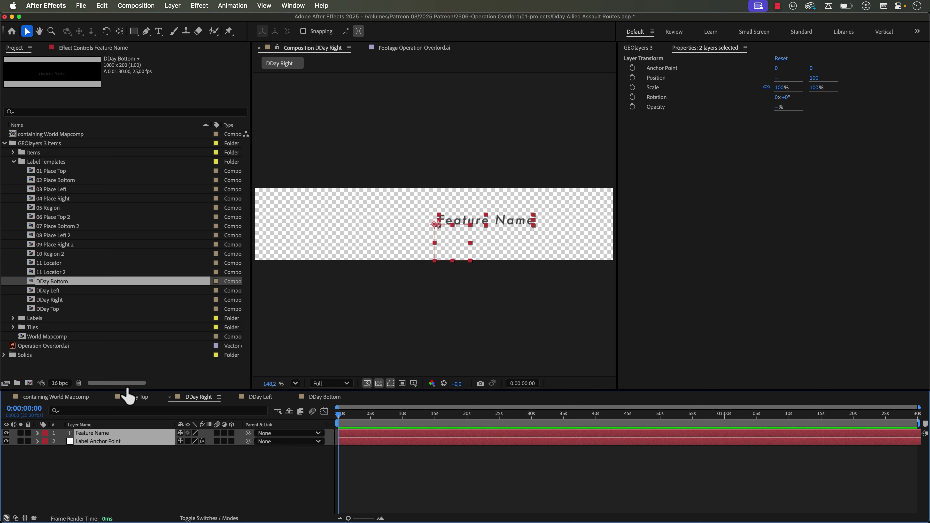
Step: Extend the Feature Name and Label Anchor Point layers in DDay Top to the composition's end
click(134, 397)
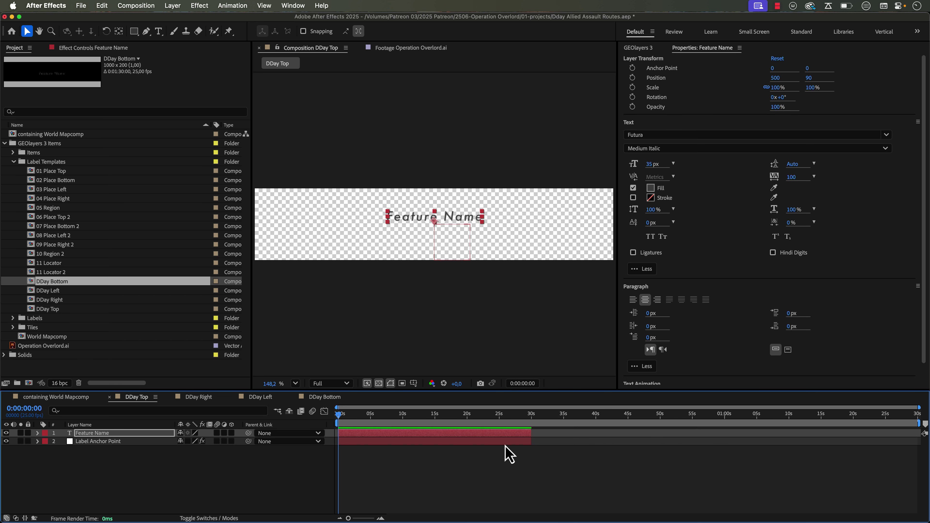
key(super+a)
drag(534, 433, 920, 434)
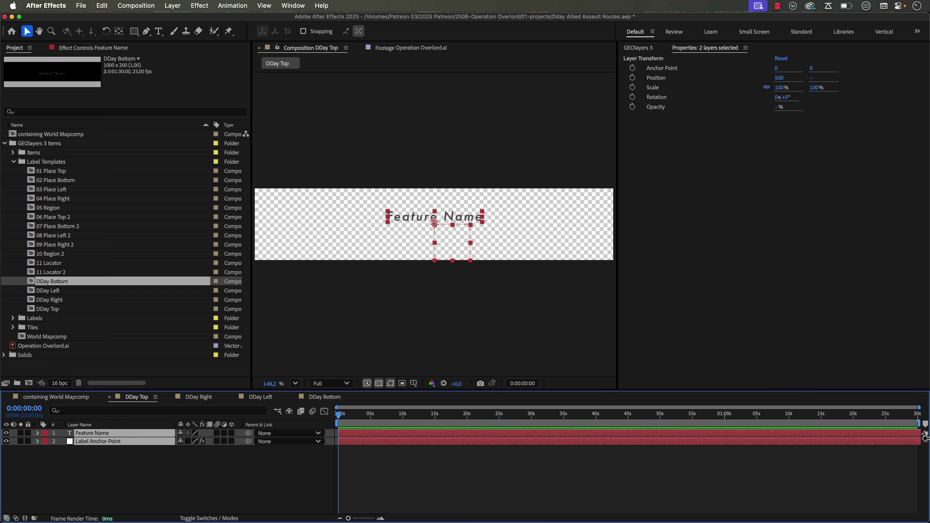
Step: Return to the composition containing World Mapcomp and inspect the Southampton label on the map up close
click(72, 399)
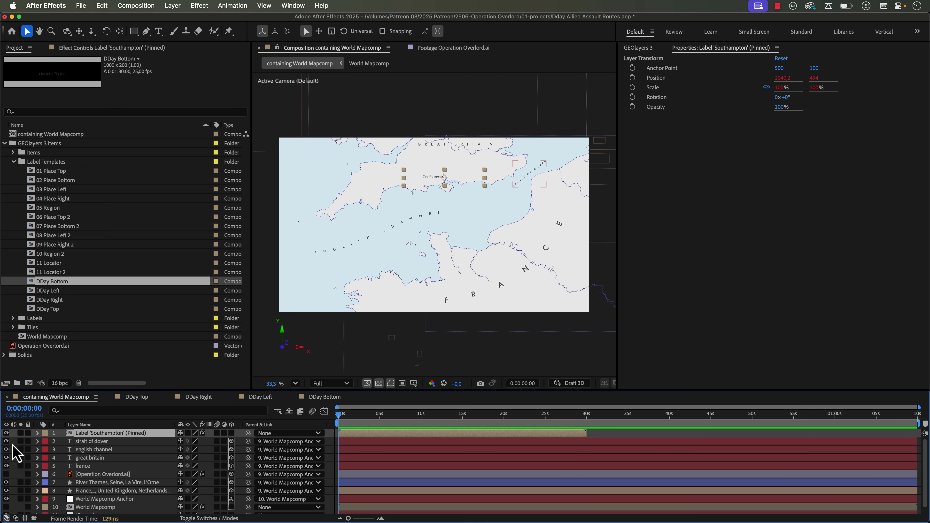
key(super+shift+a)
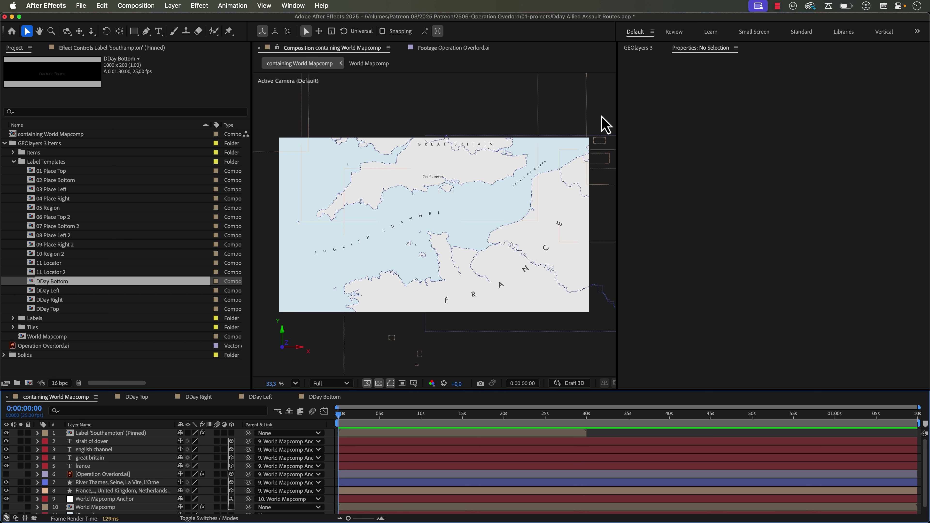
key(period)
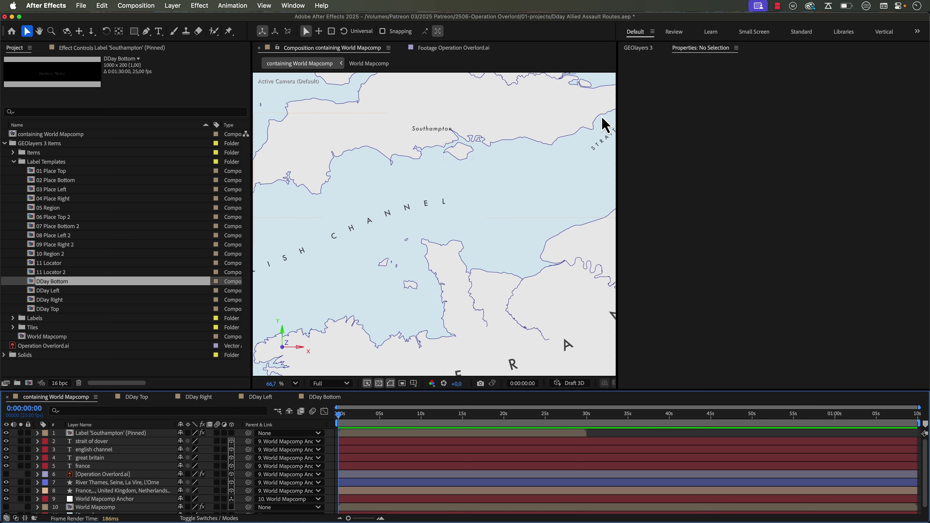
key(comma)
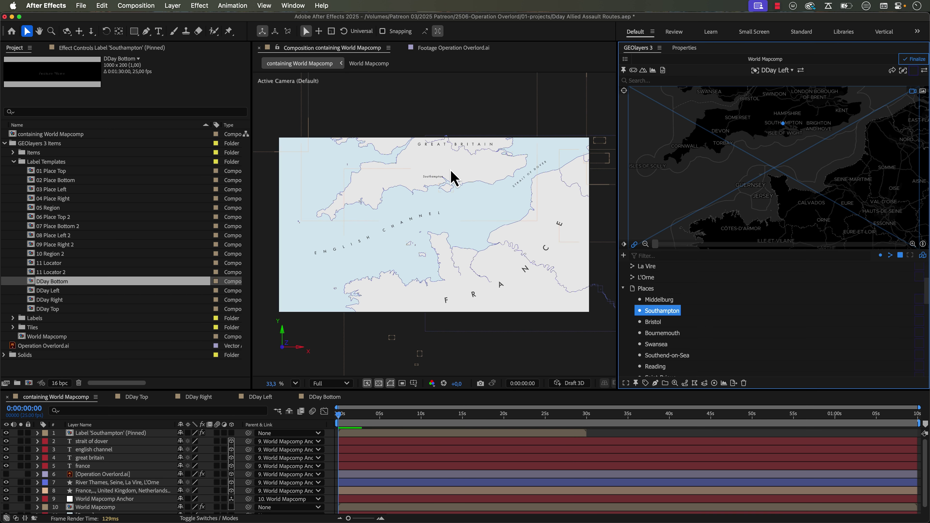
Step: Duplicate the DDay Bottom label template and rename the copy as DDay City Marker
click(30, 283)
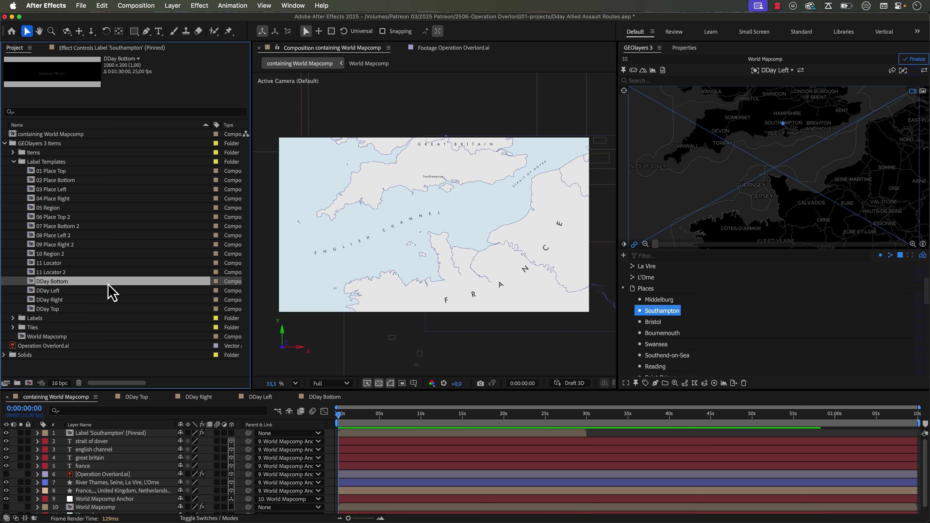
key(super+d)
key(Return)
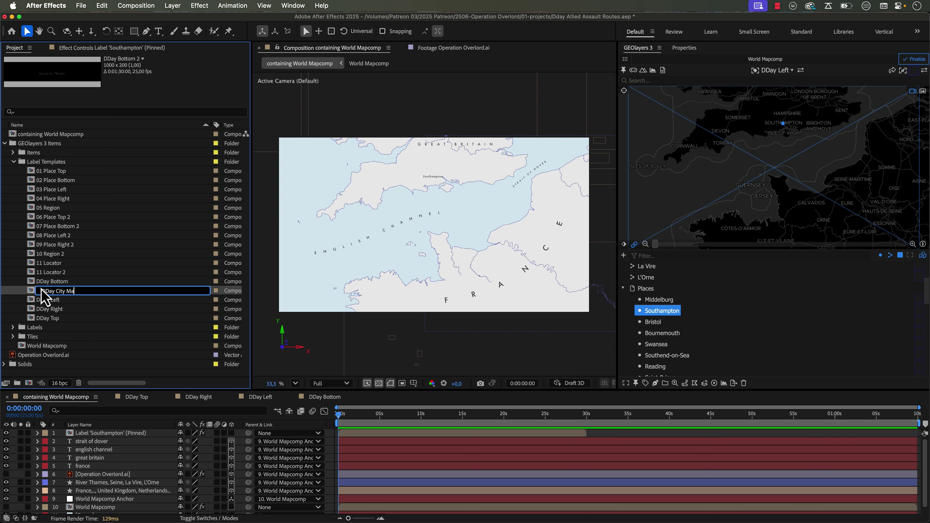
key(Return)
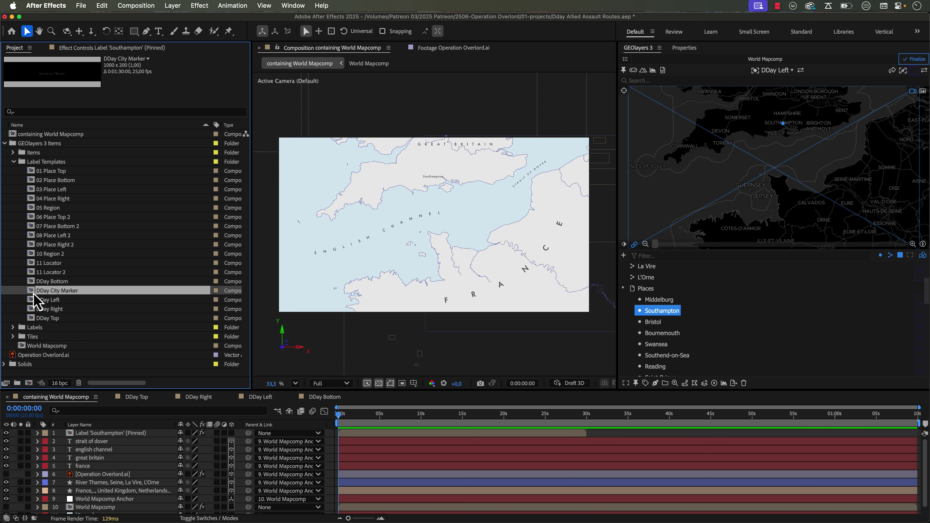
Step: Open DDay City Marker and set the Ellipse tool to a dark 181818 fill with no stroke
double_click(34, 293)
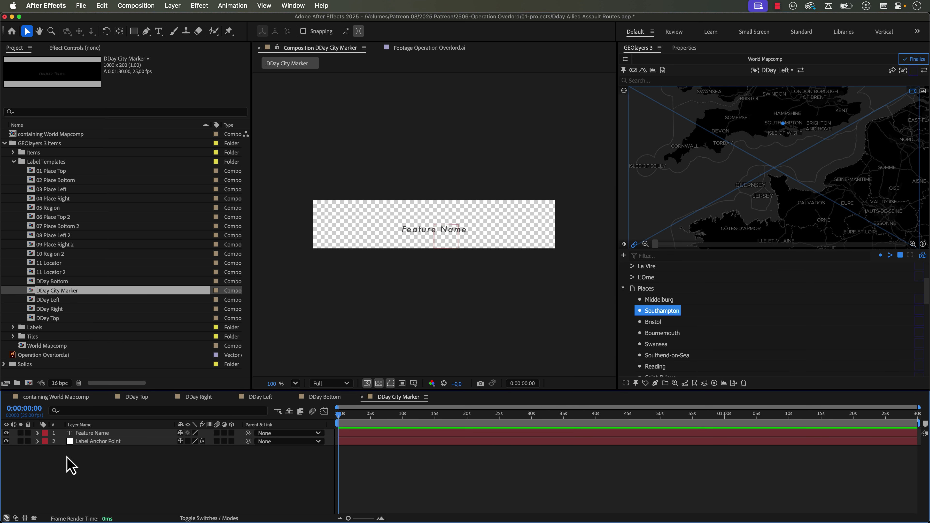
drag(134, 32, 169, 52)
click(311, 33)
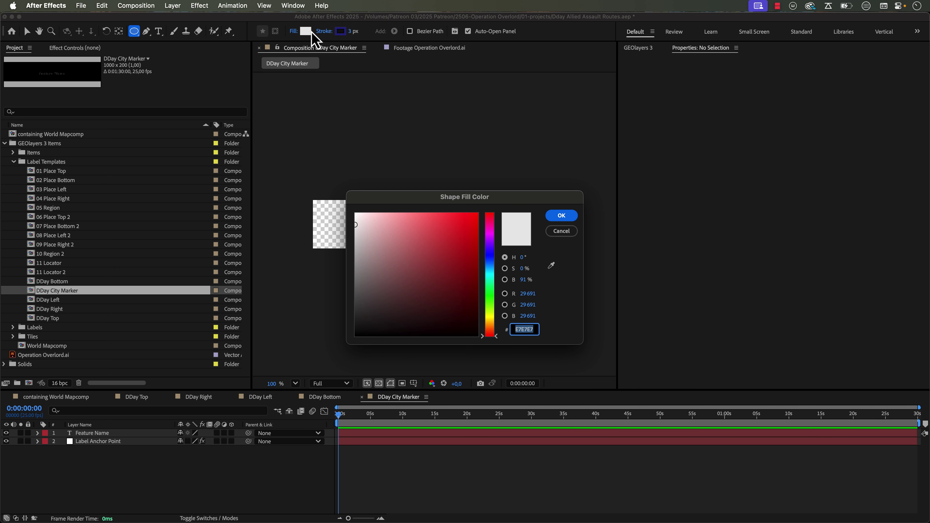
mouse_move(353, 315)
mouse_down()
mouse_move(344, 323)
mouse_move(353, 325)
mouse_up()
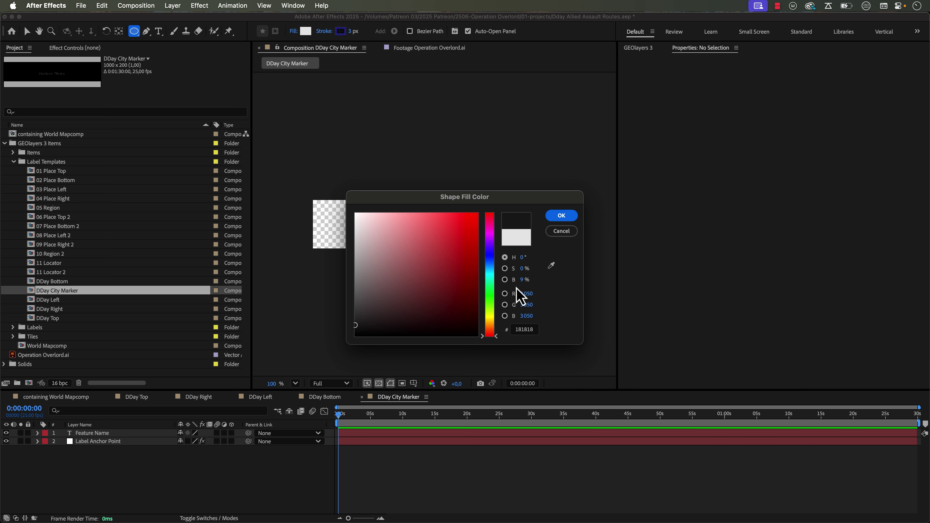
click(561, 215)
click(323, 31)
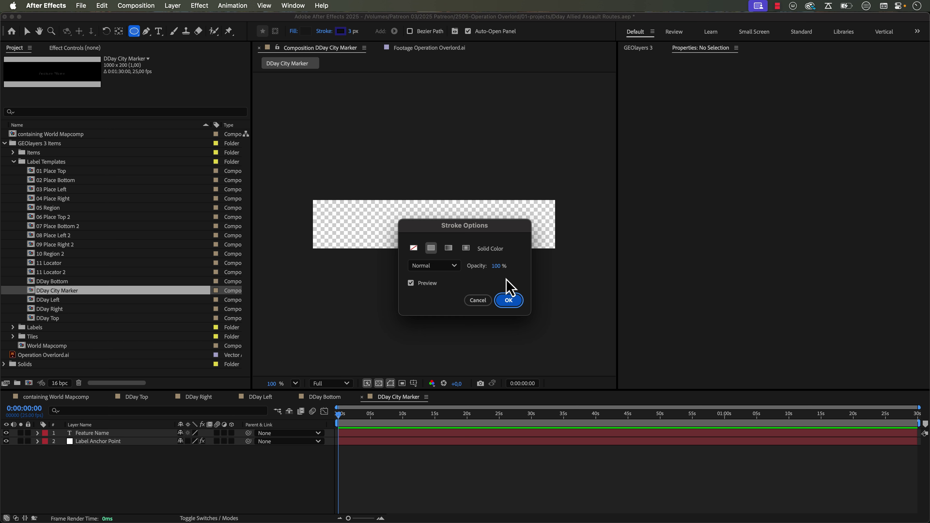
click(413, 248)
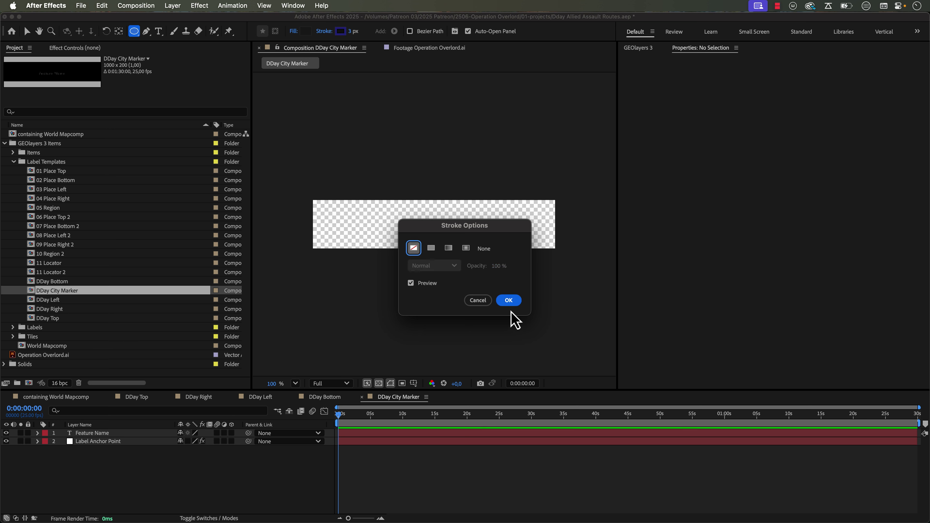
click(509, 301)
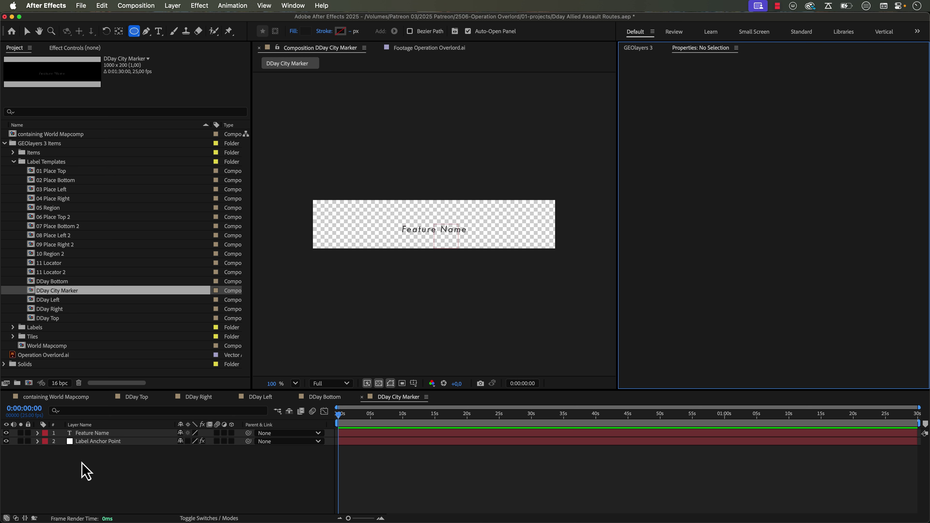
Step: Add a centred circle shape layer to DDay City Marker and set its size to 15
double_click(135, 31)
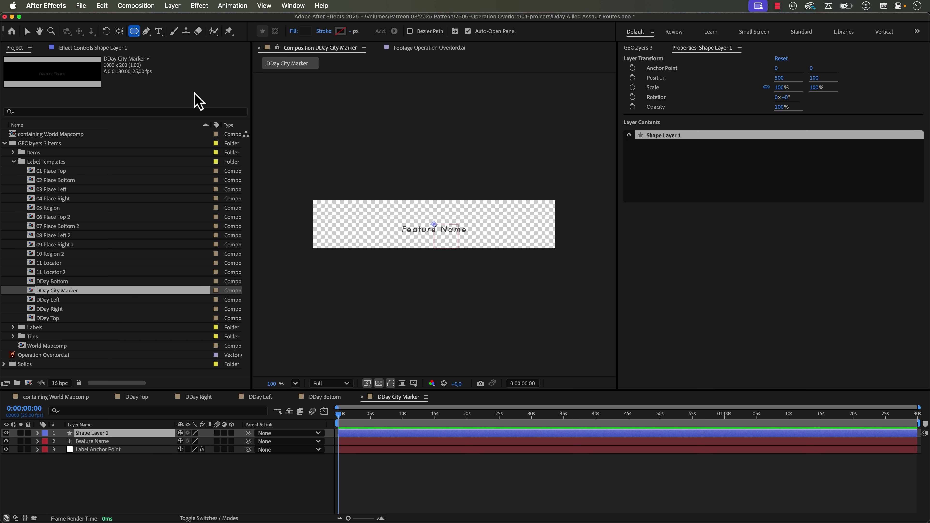
drag(779, 229, 695, 237)
click(778, 230)
key(Return)
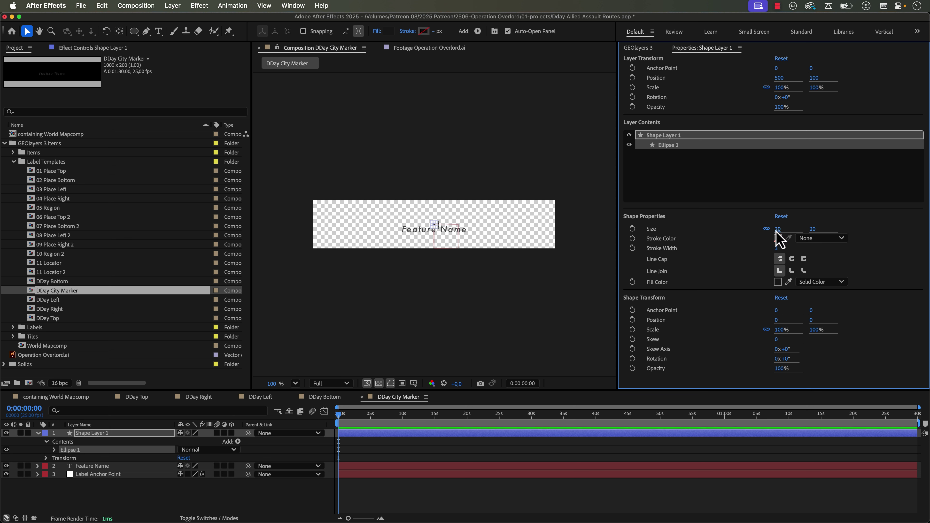
click(778, 230)
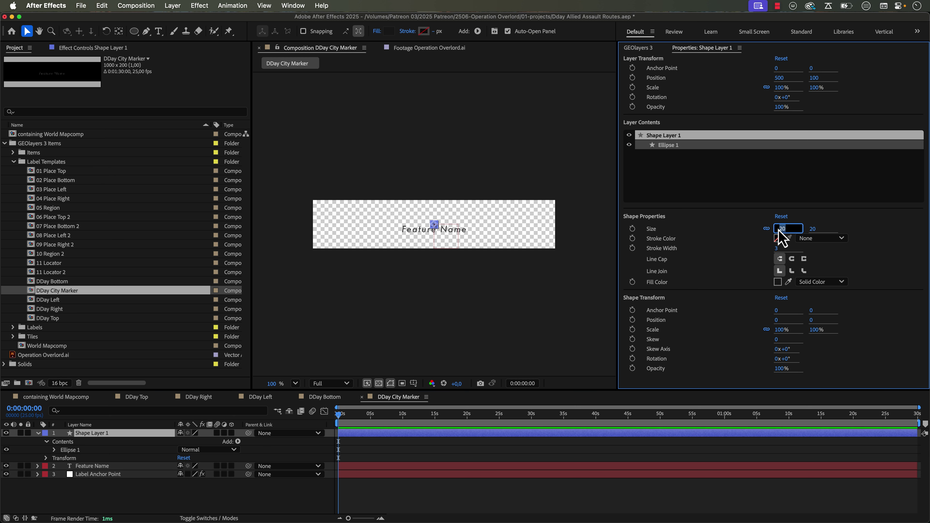
text(15)
key(Return)
Step: Delete the Feature Name text layer from DDay City Marker and return to the composition containing World Mapcomp
click(92, 465)
key(Delete)
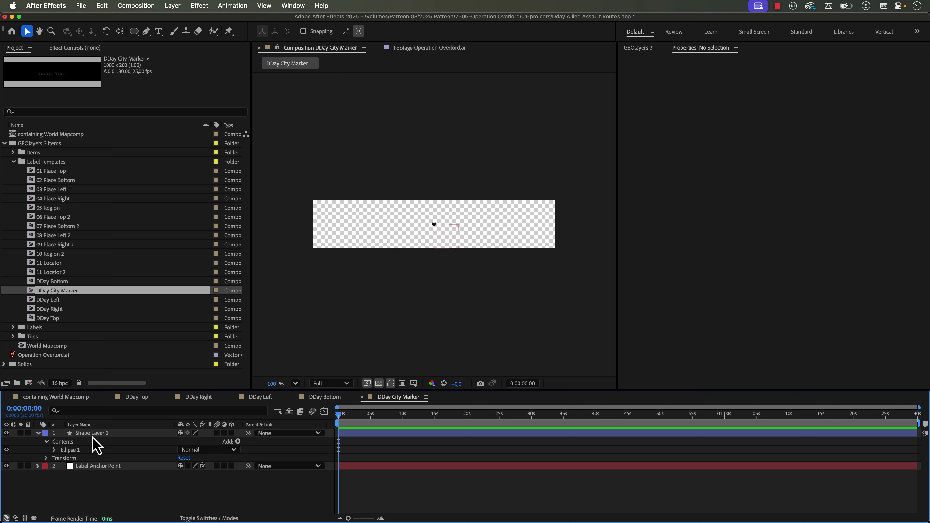
click(63, 397)
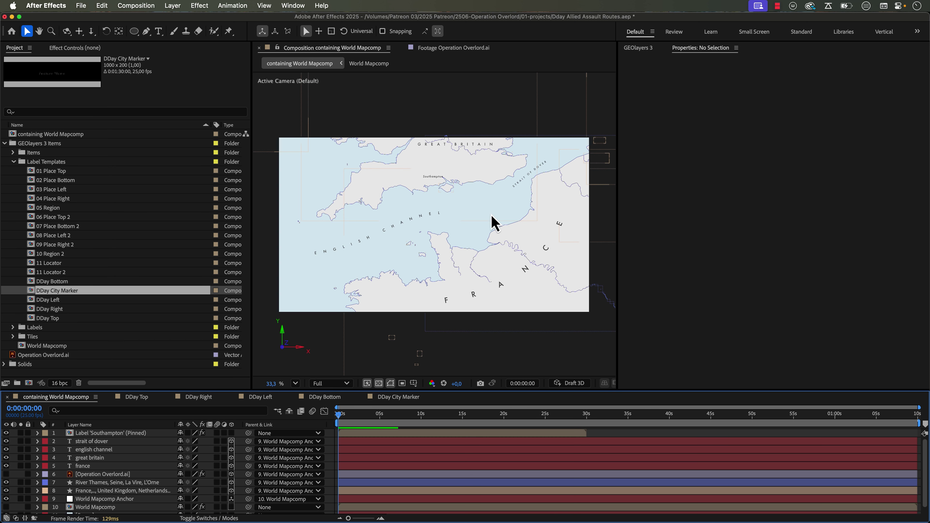
Step: Add a label to the Southampton feature using the DDay City Marker template and check the dot on the map
click(639, 49)
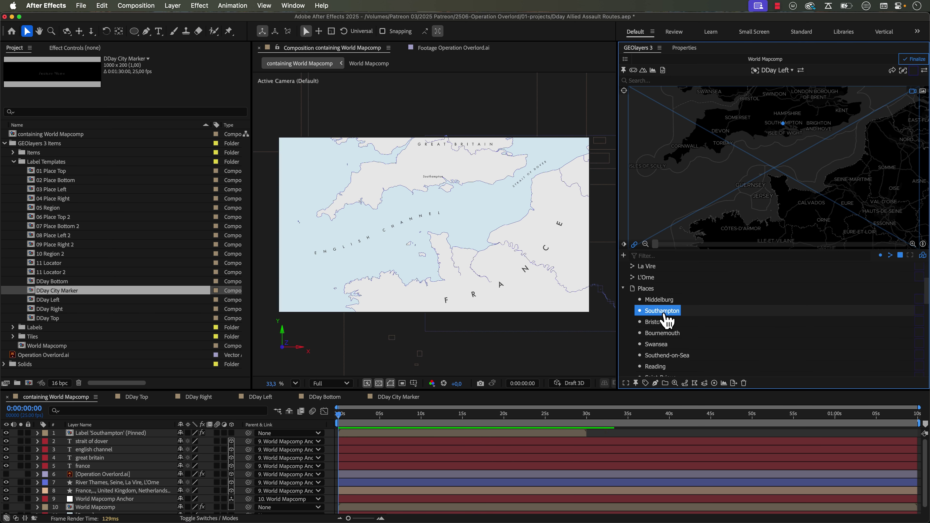
click(790, 71)
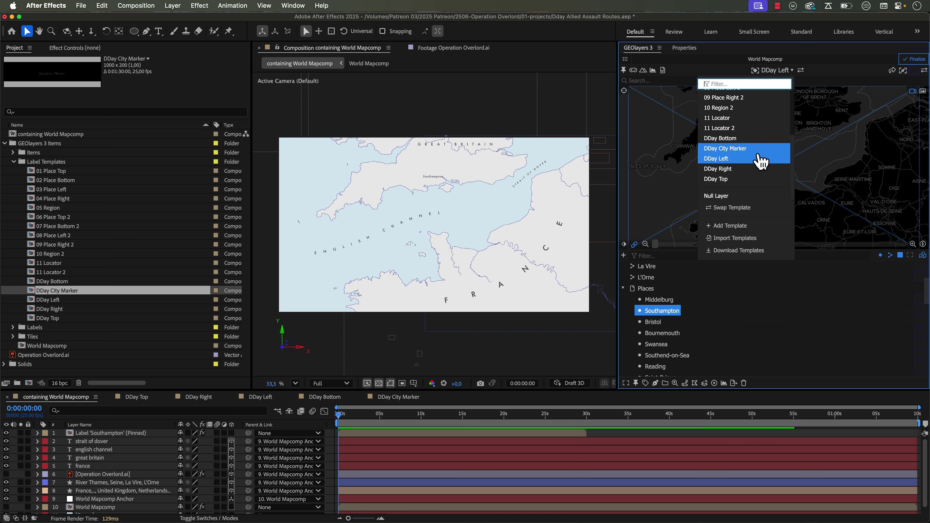
click(752, 149)
click(645, 383)
click(674, 357)
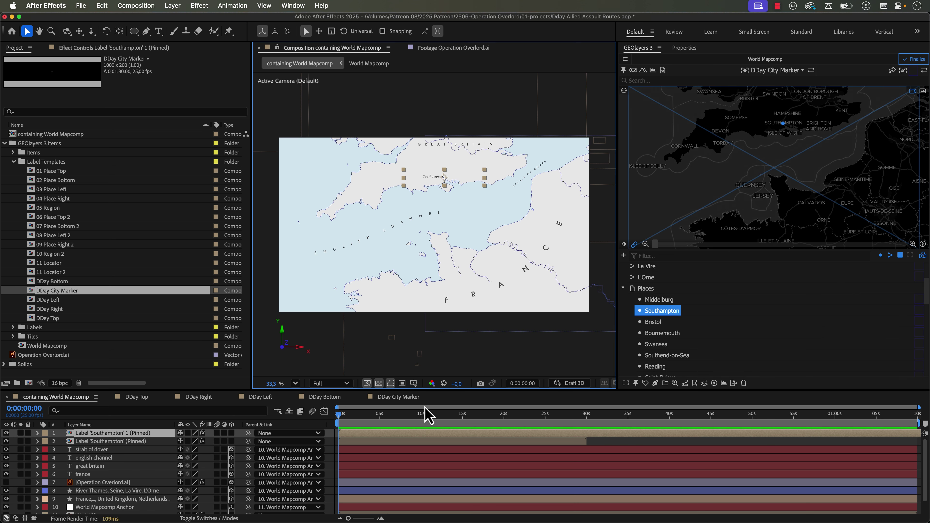
scroll(432, 307, up, 5)
key(v)
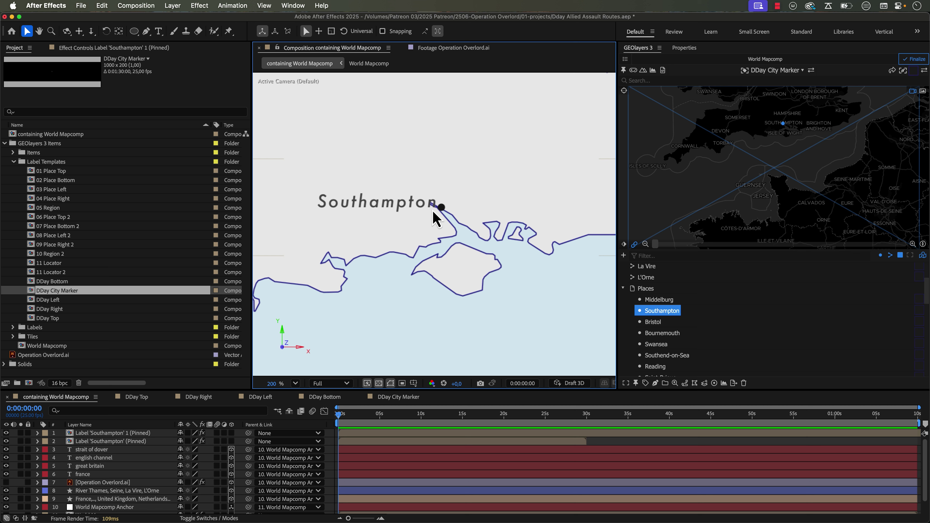
Step: Swap the Southampton name label's template to DDay Right
click(108, 443)
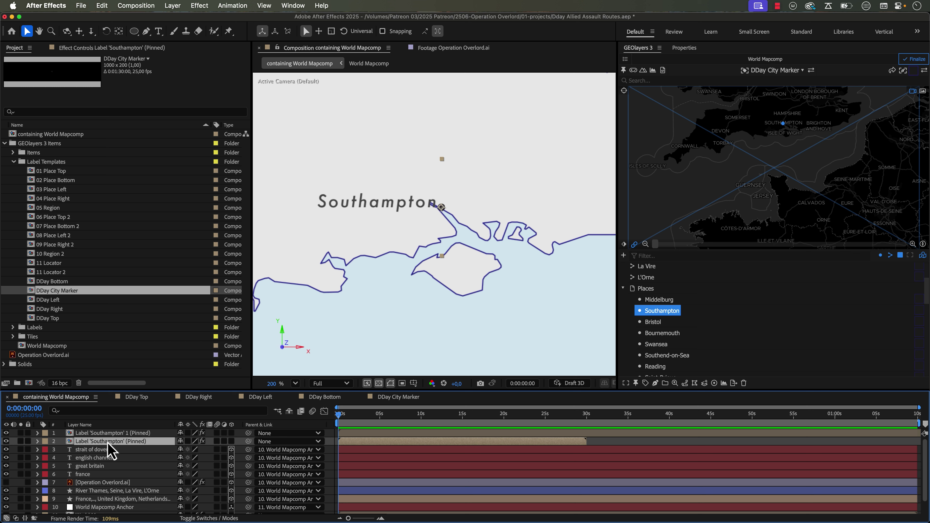
click(774, 76)
click(776, 75)
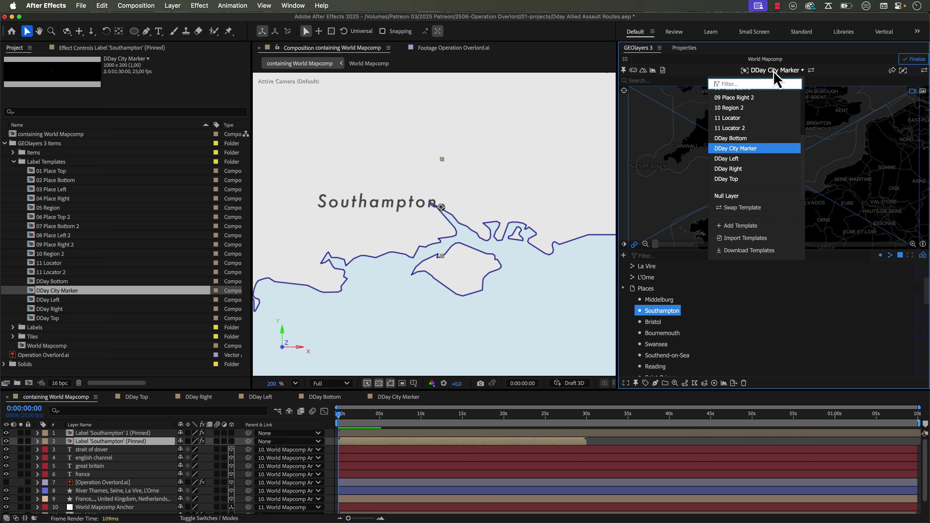
click(730, 169)
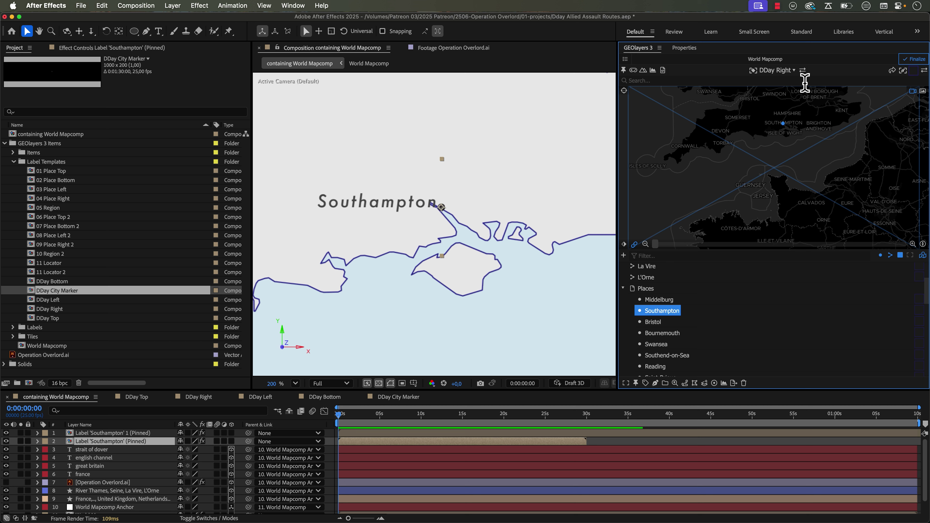
click(803, 70)
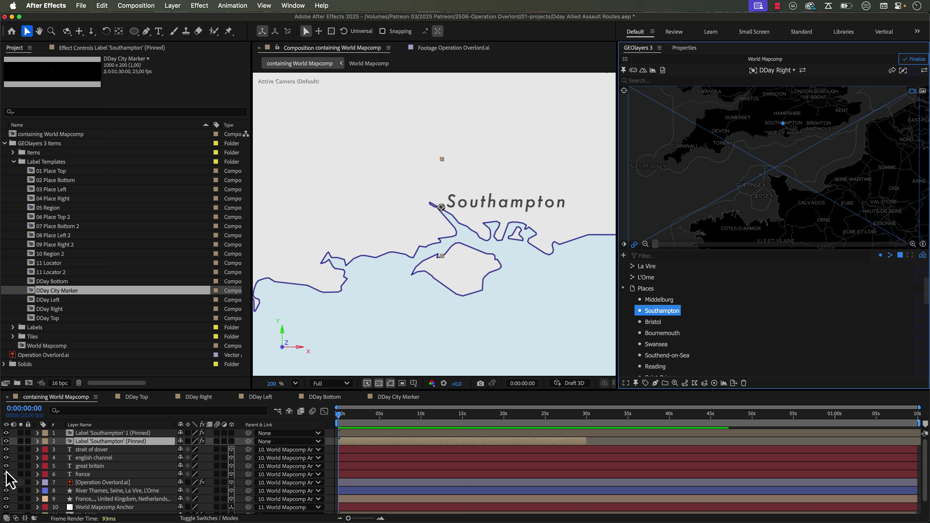
Step: Check the Southampton marker and name label layers against the map, selecting each in turn
click(103, 434)
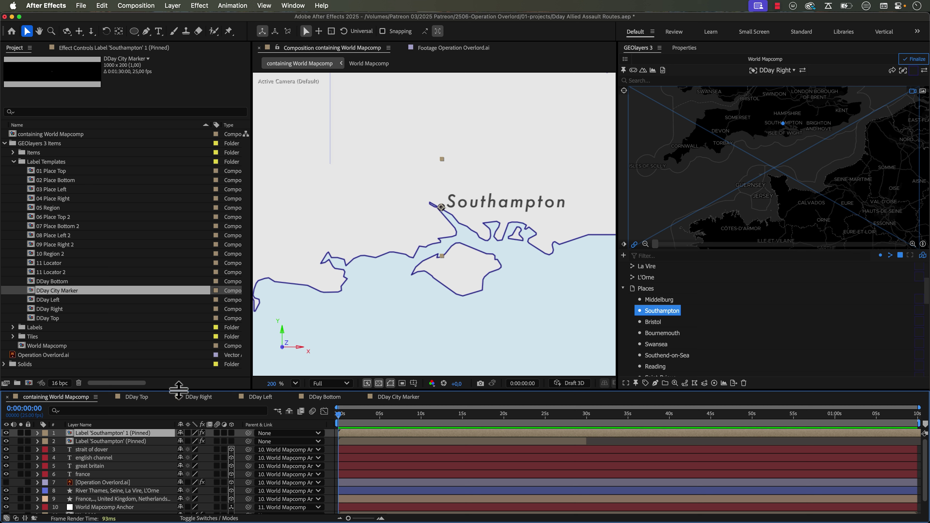
click(6, 433)
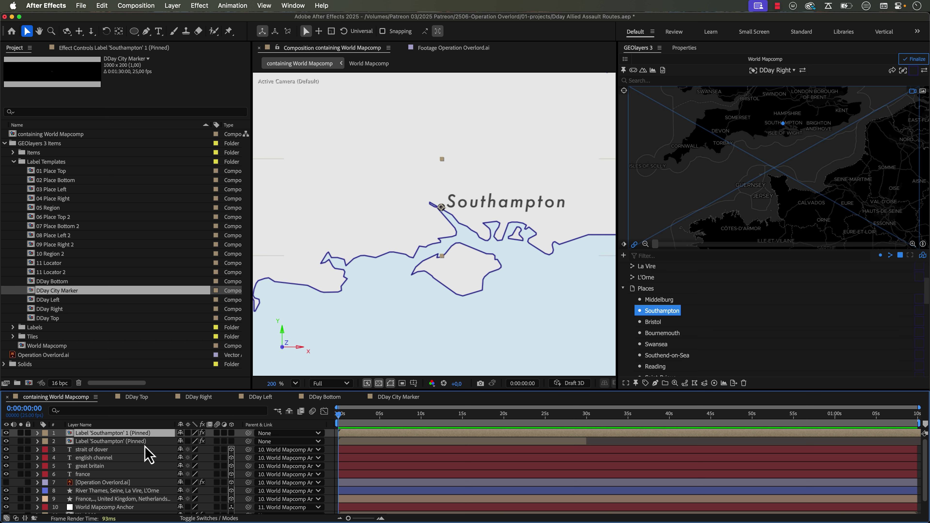
click(107, 441)
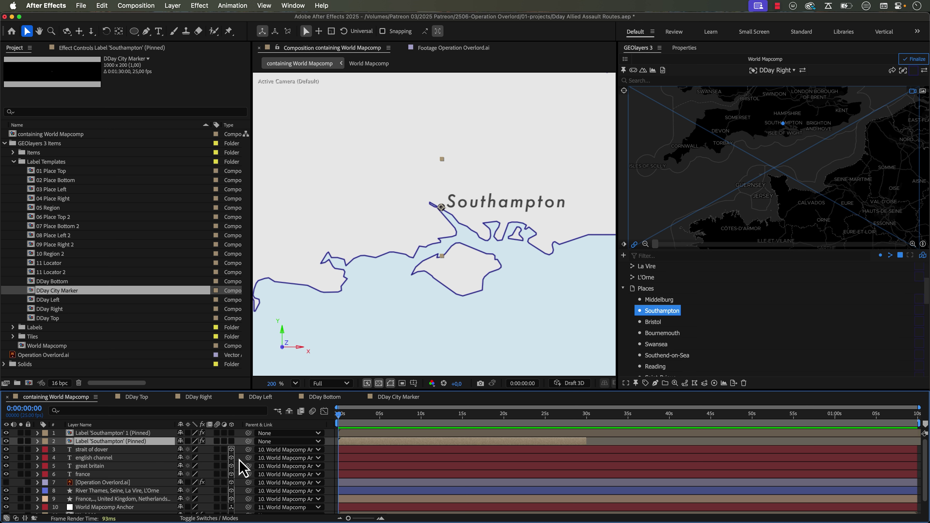
Step: Create a new shape layer style with Stroke / Point enabled and name it City Marker
click(153, 417)
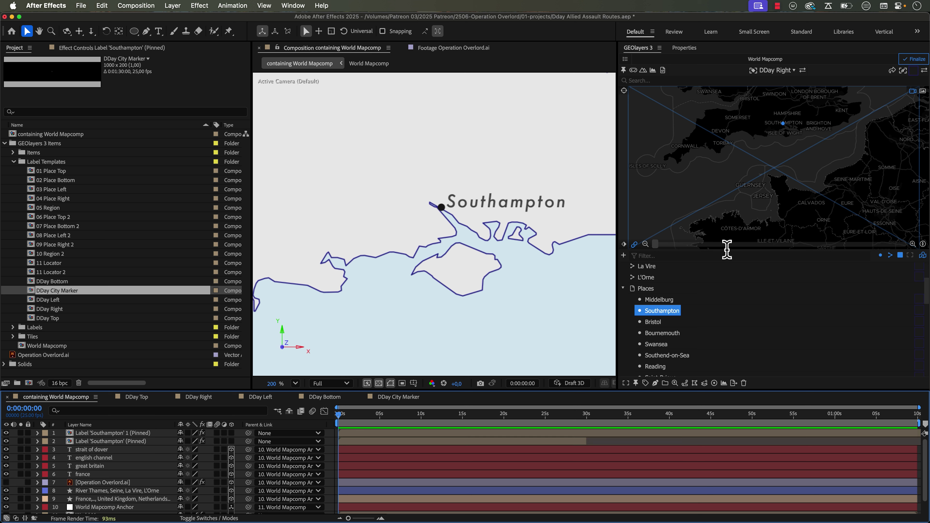
click(914, 71)
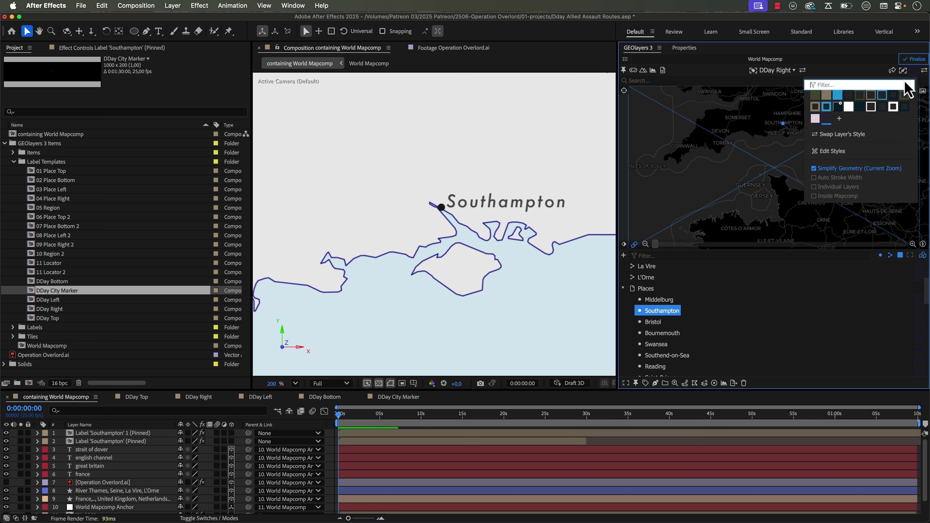
click(839, 120)
click(642, 199)
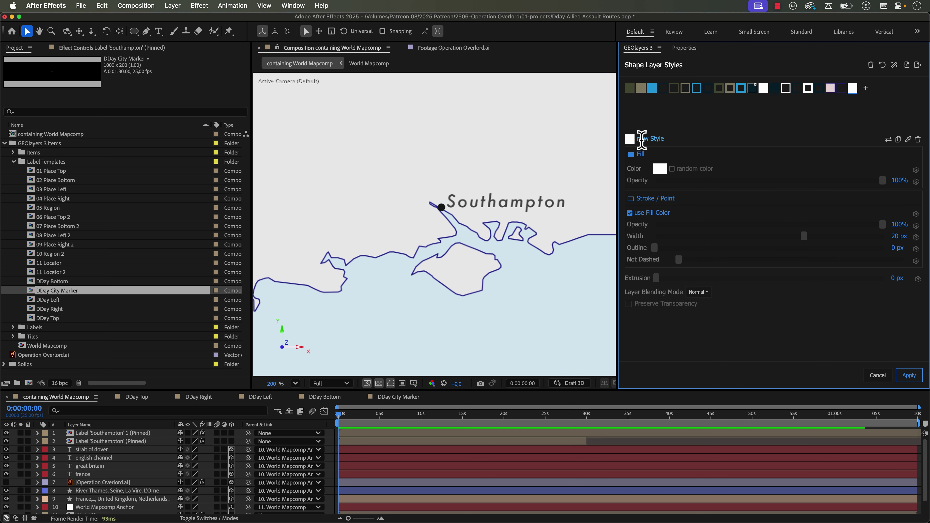
double_click(641, 140)
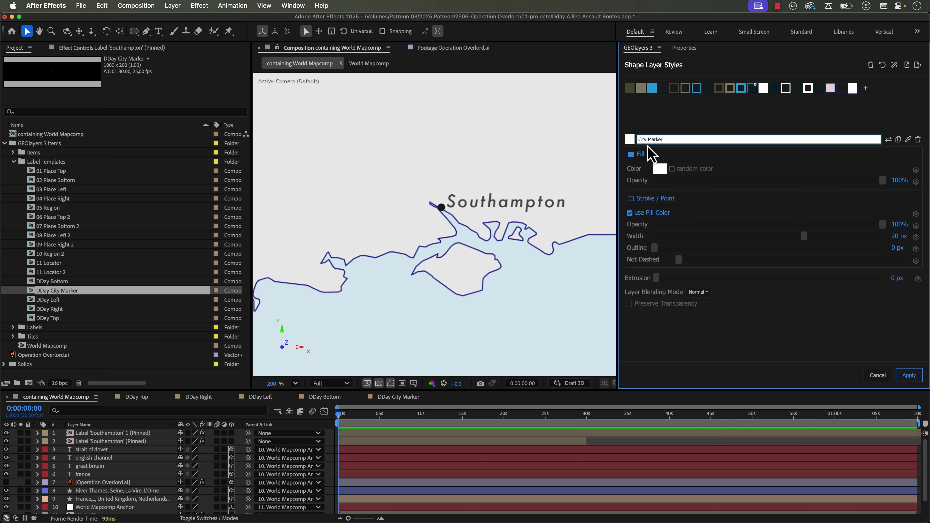
Step: Turn off the City Marker style's fill and give its stroke its own colour, #181818, instead of the fill colour
click(640, 155)
click(639, 187)
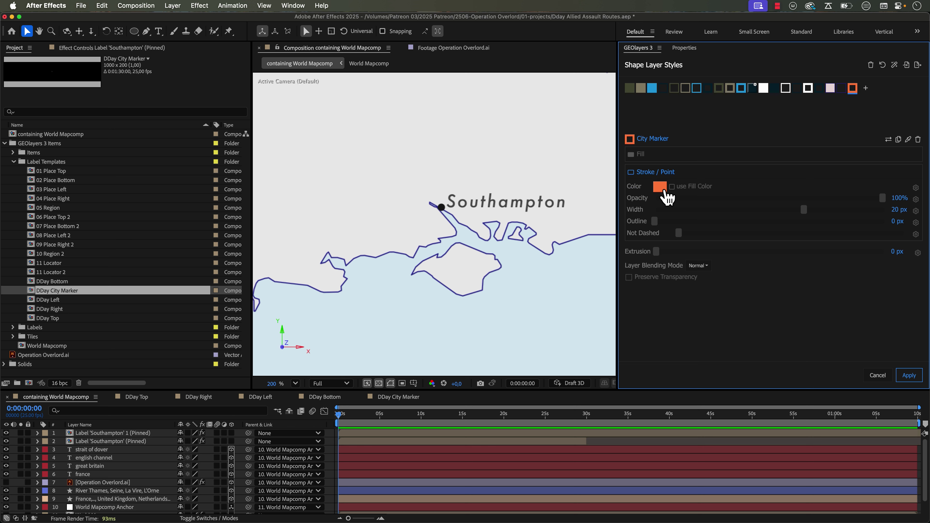
click(660, 187)
drag(660, 185, 659, 189)
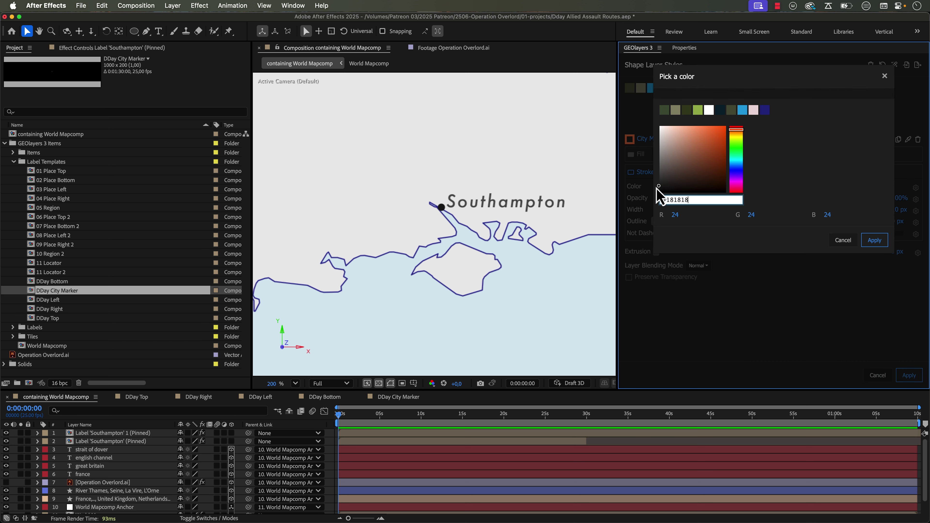
click(875, 241)
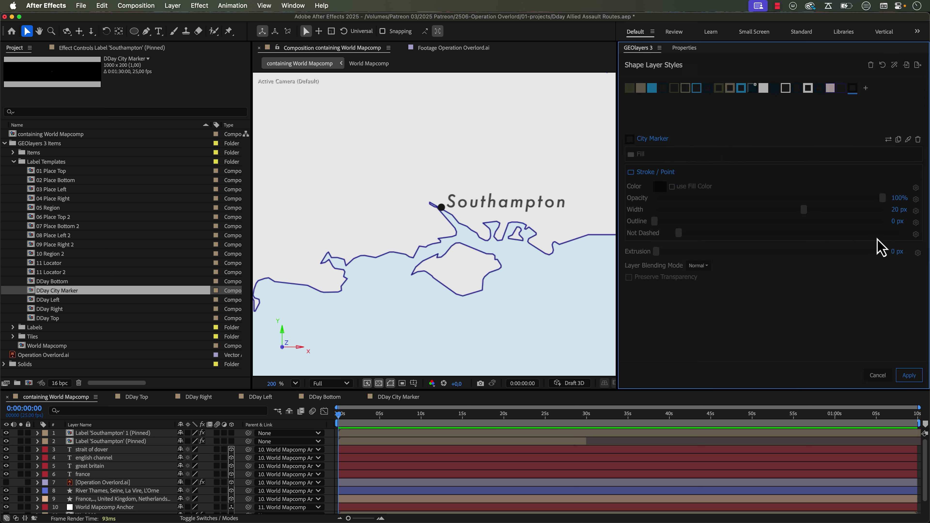
Step: Apply the City Marker style with a 20 px stroke width and hide the Label 'Southampton' 1 layer
click(898, 210)
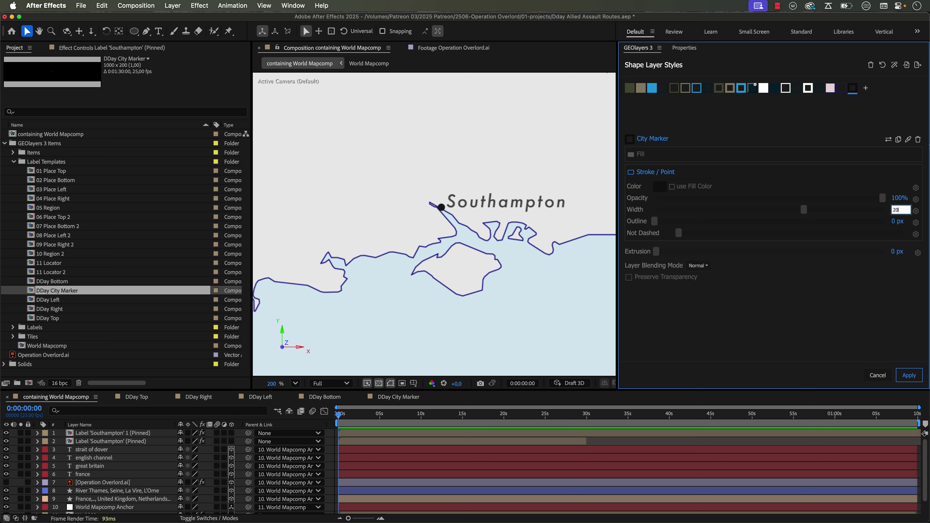
key(Return)
click(6, 433)
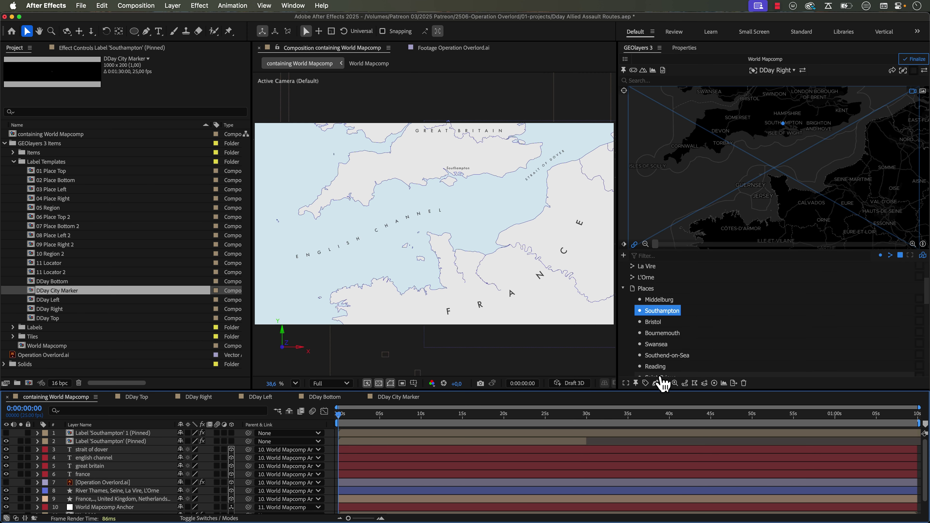
Step: Draw the Southampton place on the map as a point feature with the City Marker style
click(655, 383)
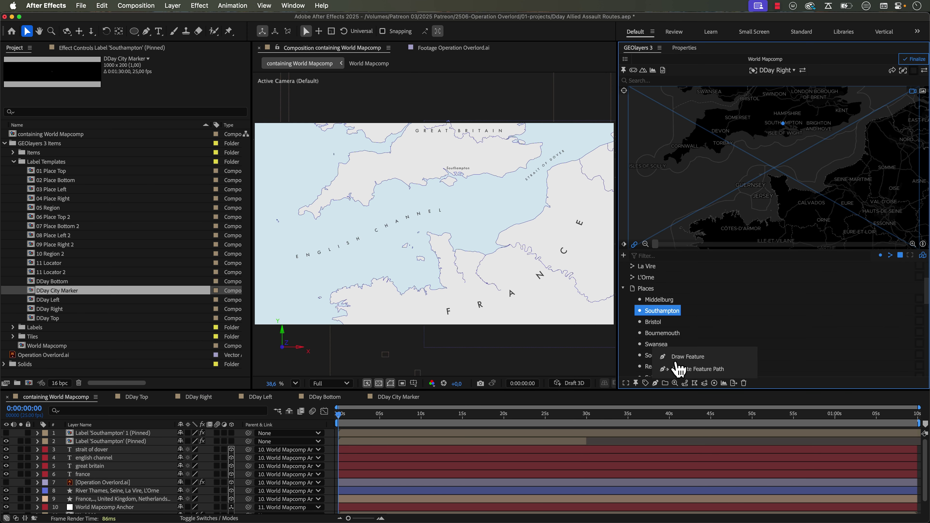
click(681, 358)
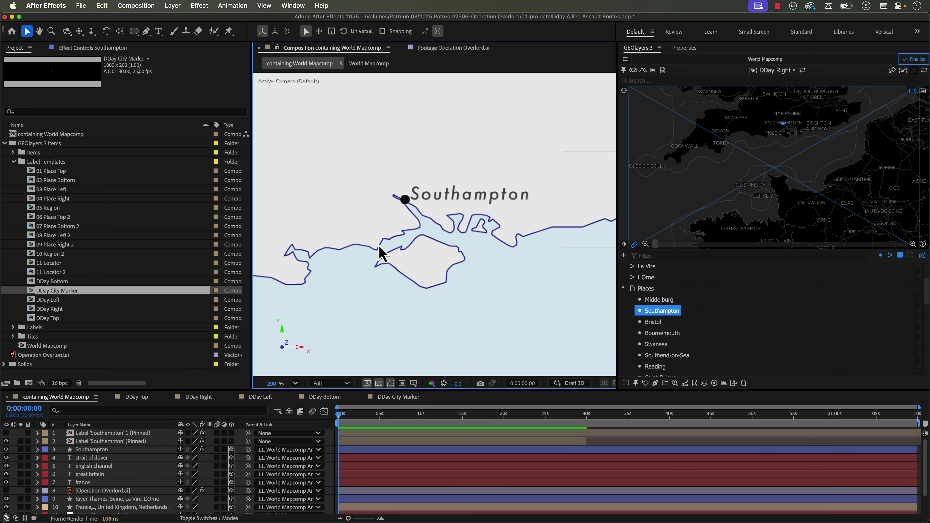
Step: Open the pinned Southampton label composition and copy the hex code of its Feature Name text fill
double_click(86, 441)
click(686, 50)
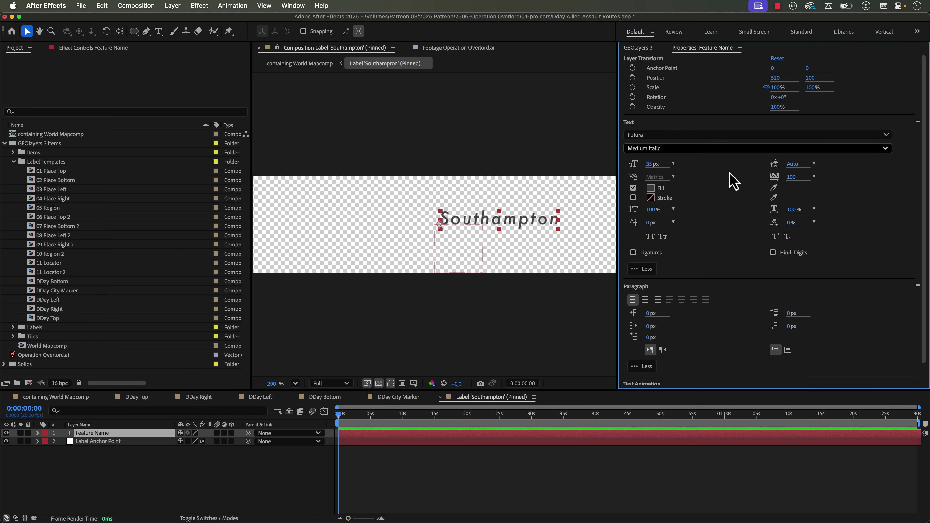
click(650, 187)
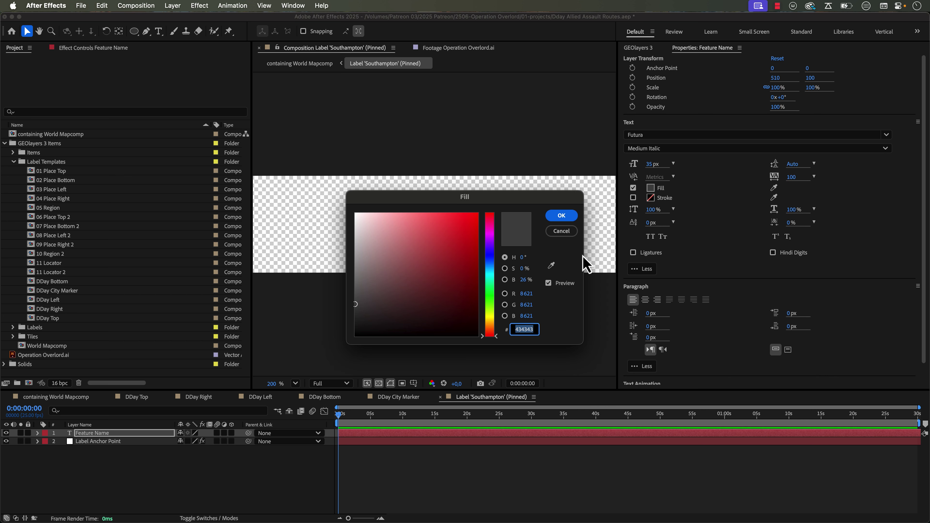
click(561, 216)
Step: Set the stroke/point color of the City Marker shape layer style to #434343 and apply the style change
click(642, 49)
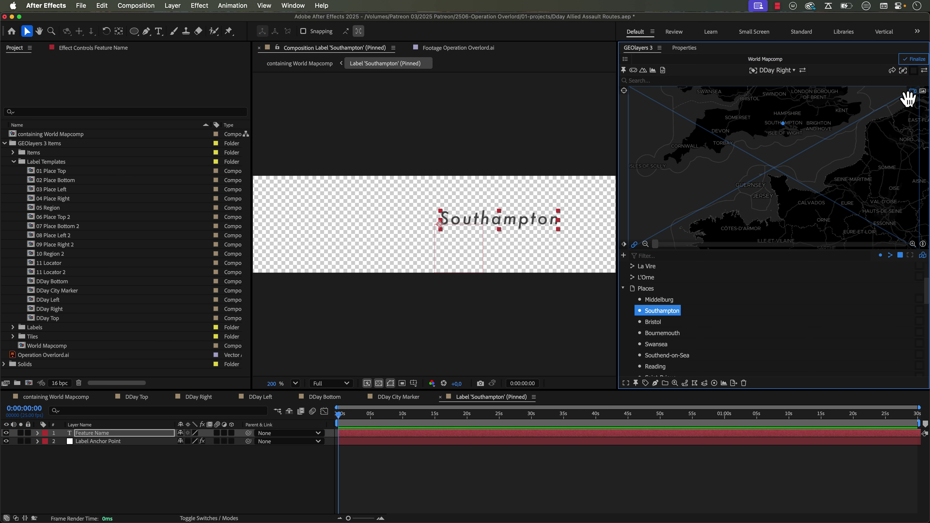
click(914, 74)
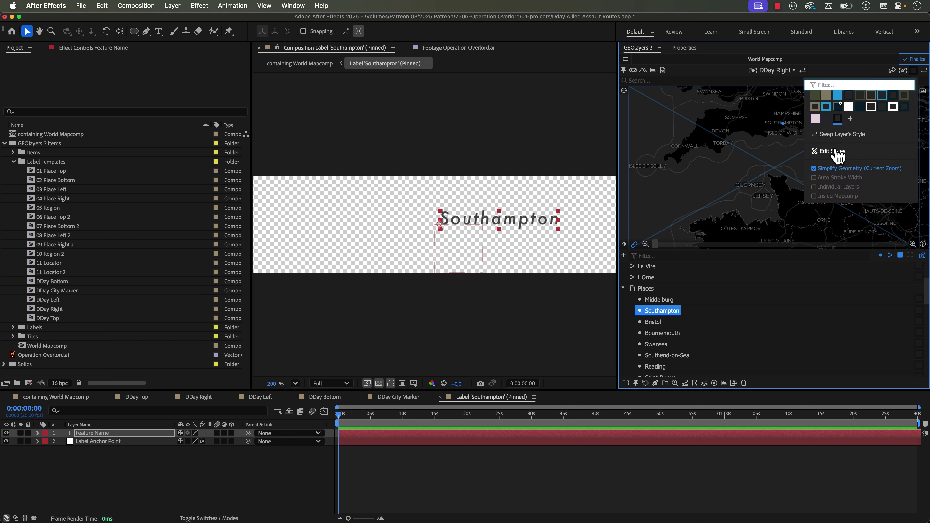
click(837, 151)
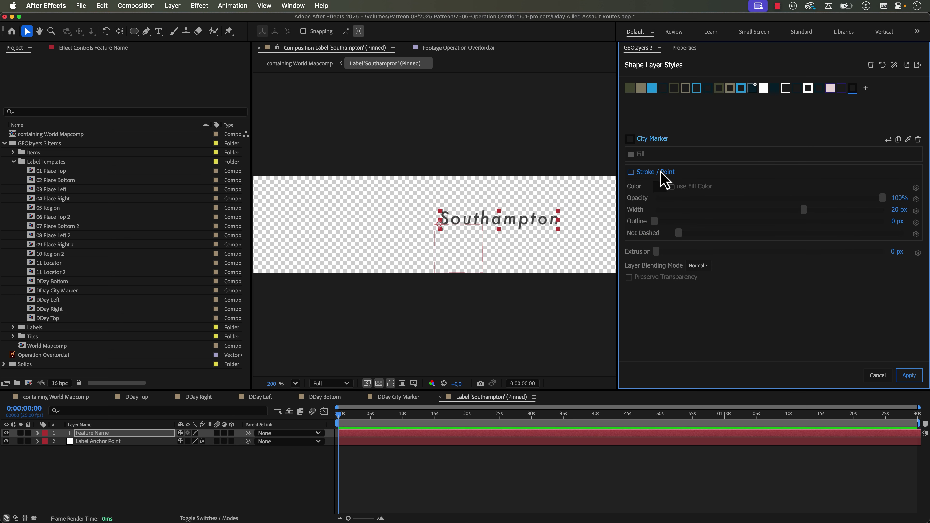
click(664, 193)
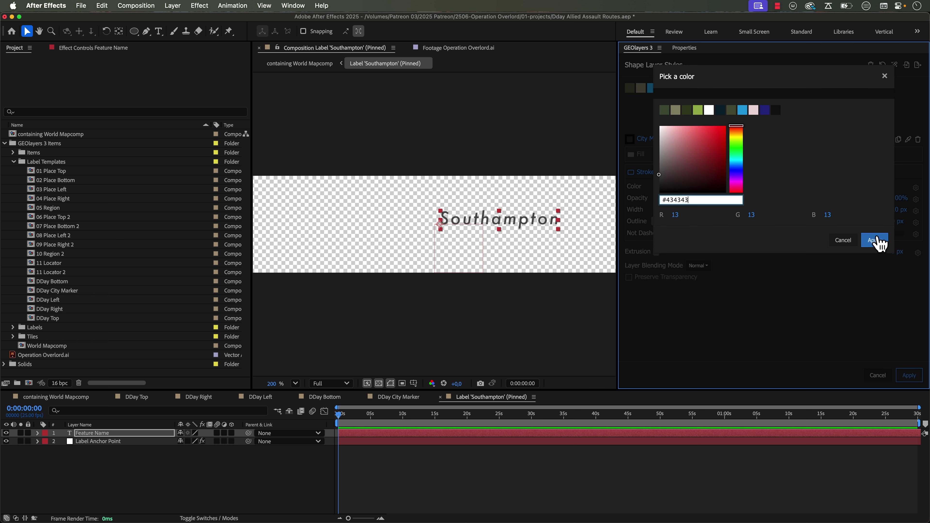
click(876, 240)
click(908, 375)
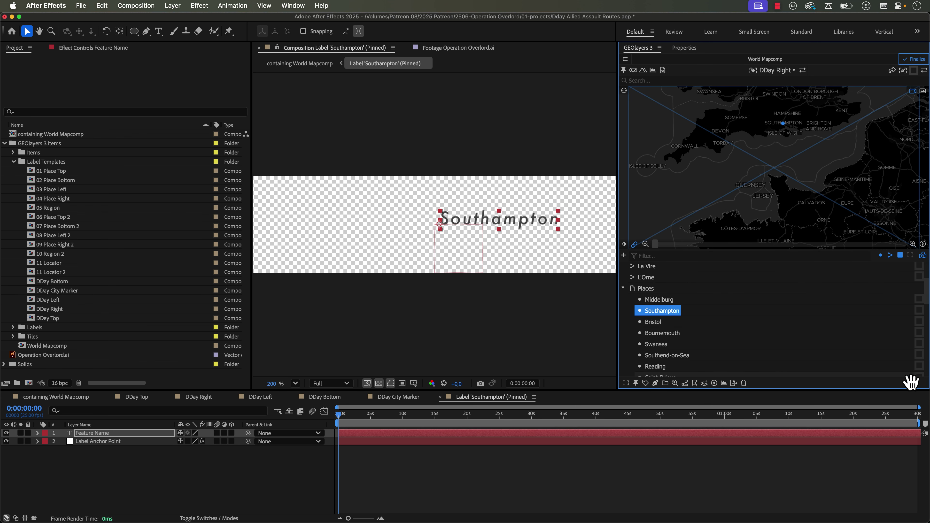
Step: Return to the containing World Mapcomp composition and swap the Southampton shape layer to the current City Marker style
click(55, 396)
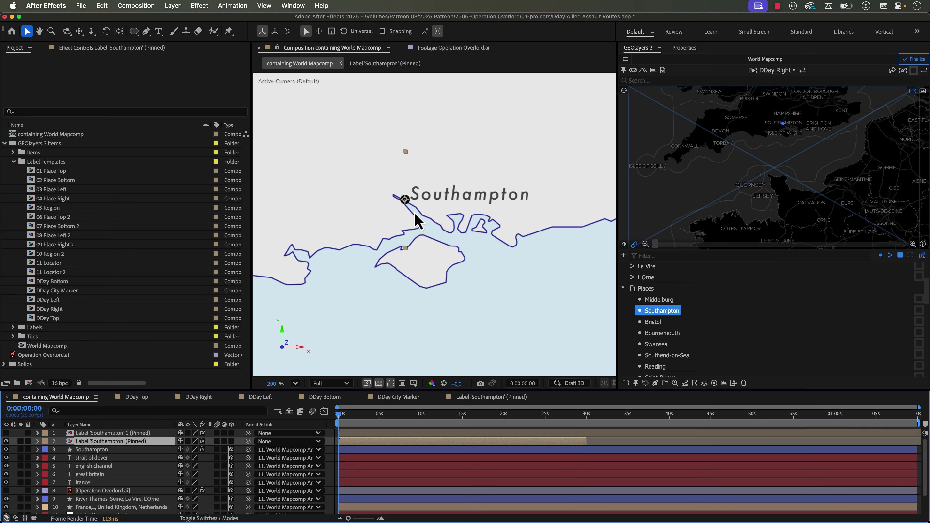
click(89, 449)
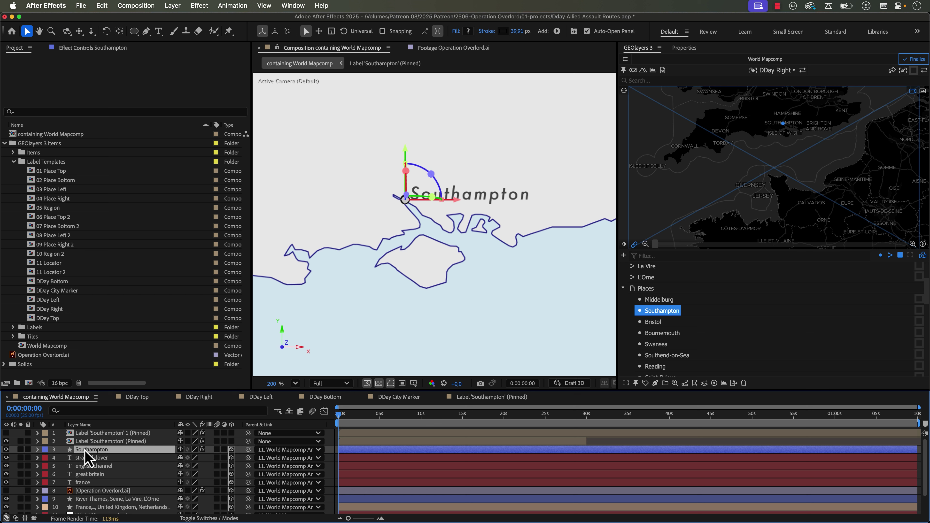
click(924, 70)
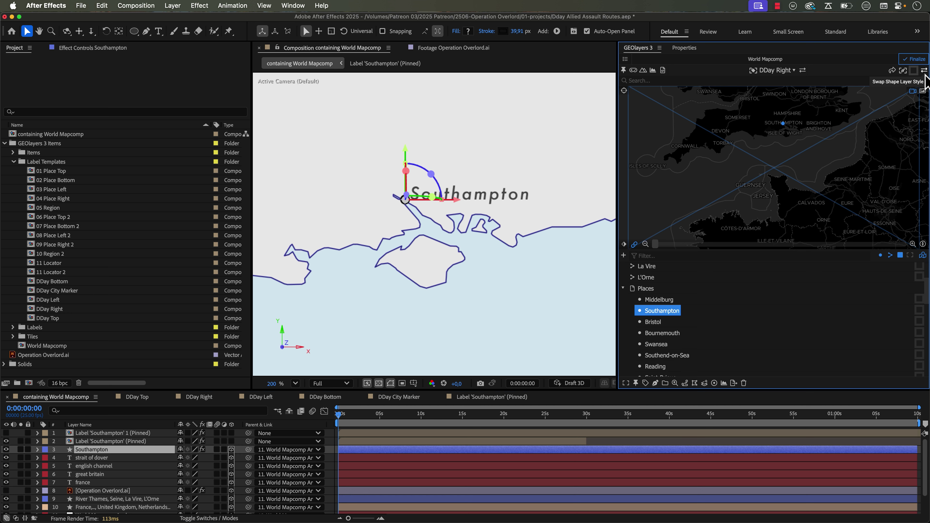
click(247, 467)
key(shift+/)
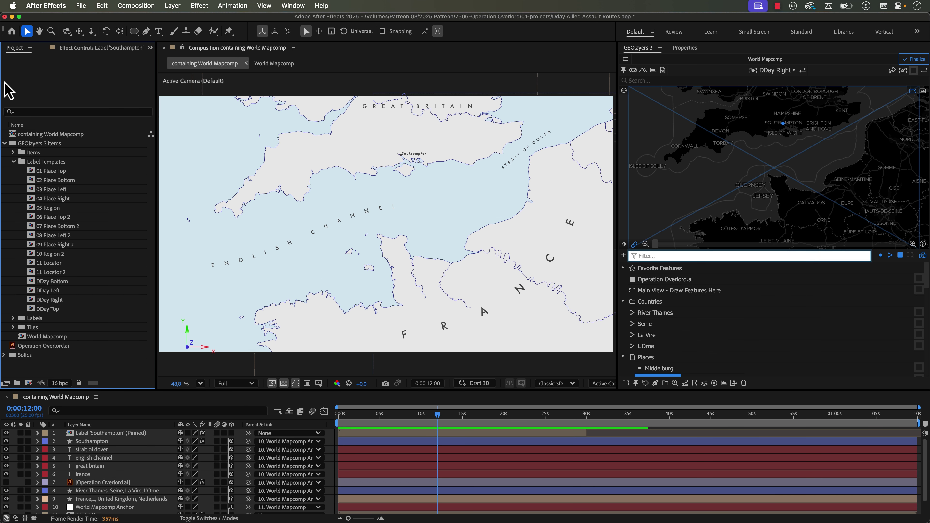
Step: Narrow the After Effects window to uncover the Illustrator reference map, and bring Falmouth and Fowey into view on it
drag(10, 77, 216, 80)
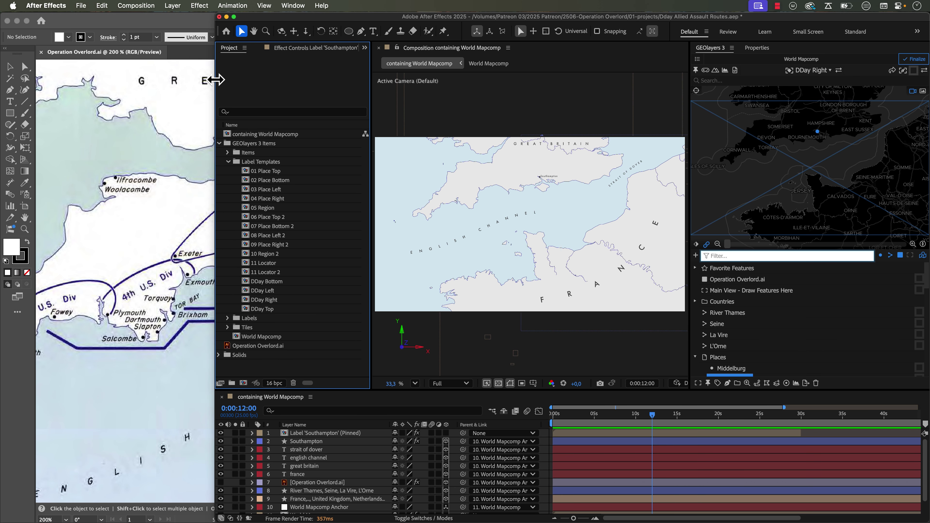
click(114, 247)
drag(115, 247, 167, 252)
key(super+Tab)
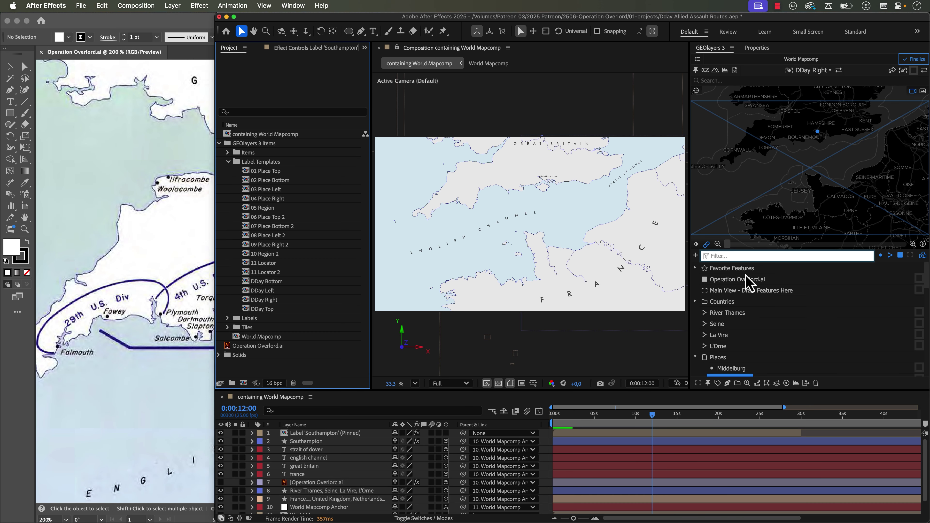
Step: Search the map features for "falmouth" and add the town of Falmouth to the feature list
click(713, 256)
text(falmouth)
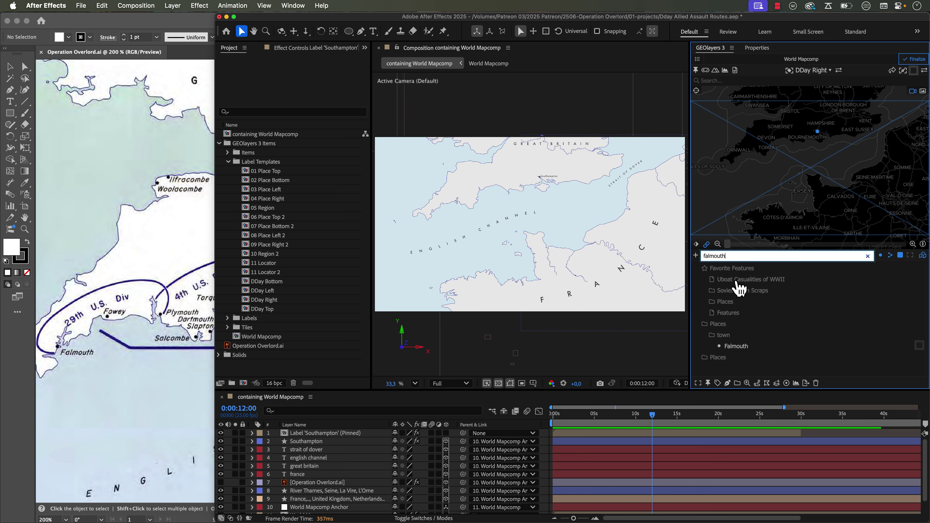
click(737, 347)
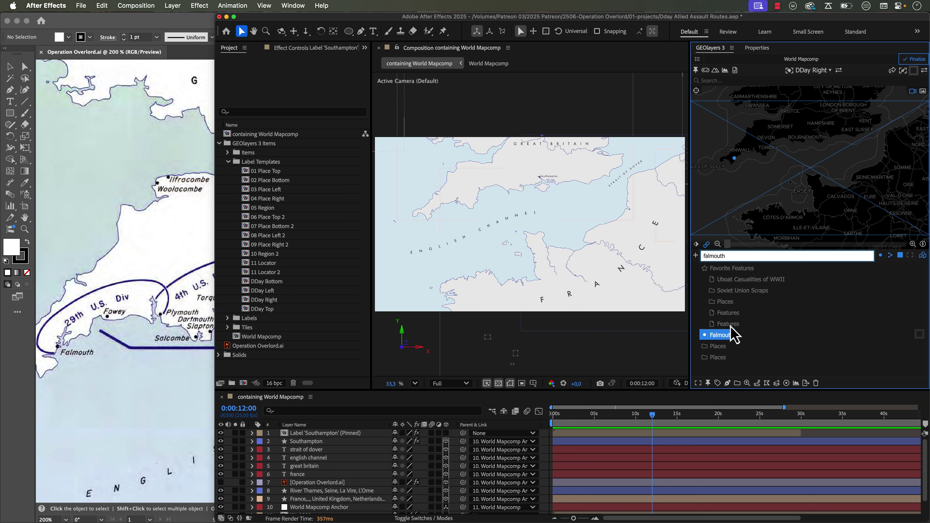
Step: Search the map features for "fowey", add Fowey to the feature list, and clear the filter
click(867, 256)
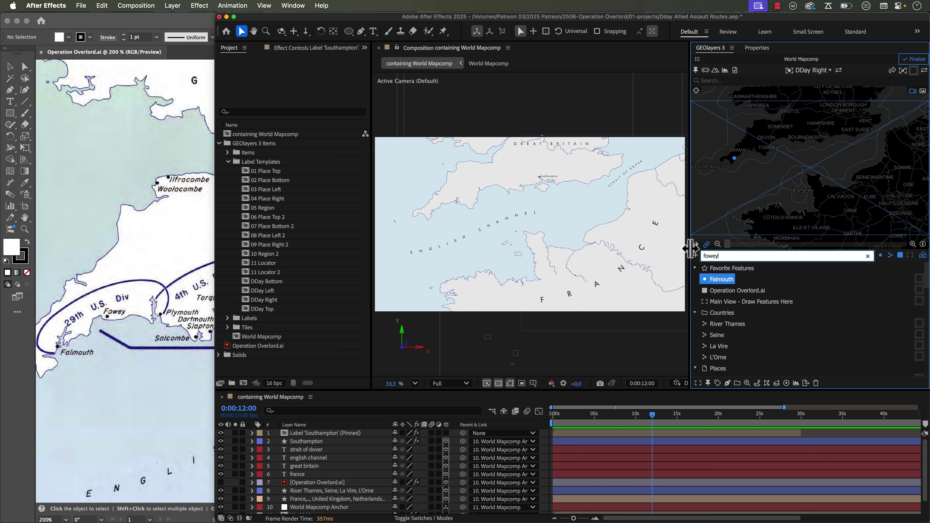
key(Return)
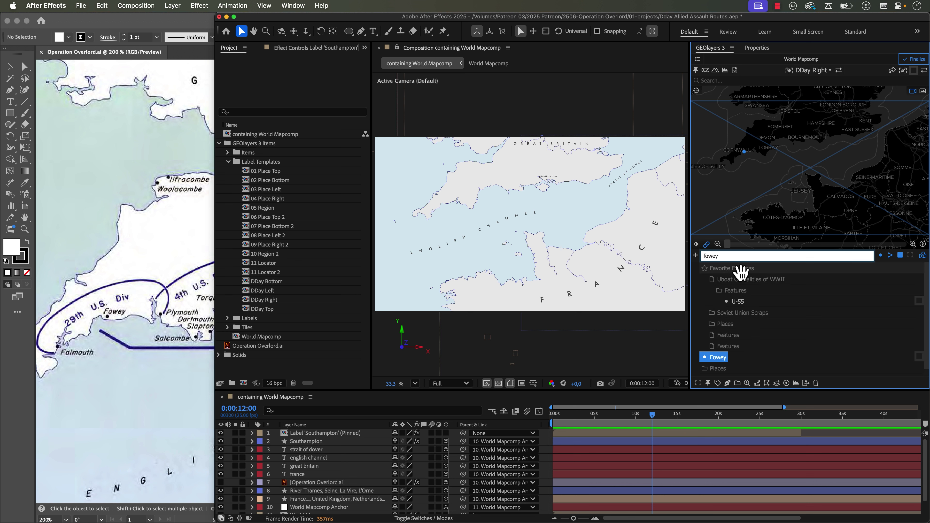
click(867, 256)
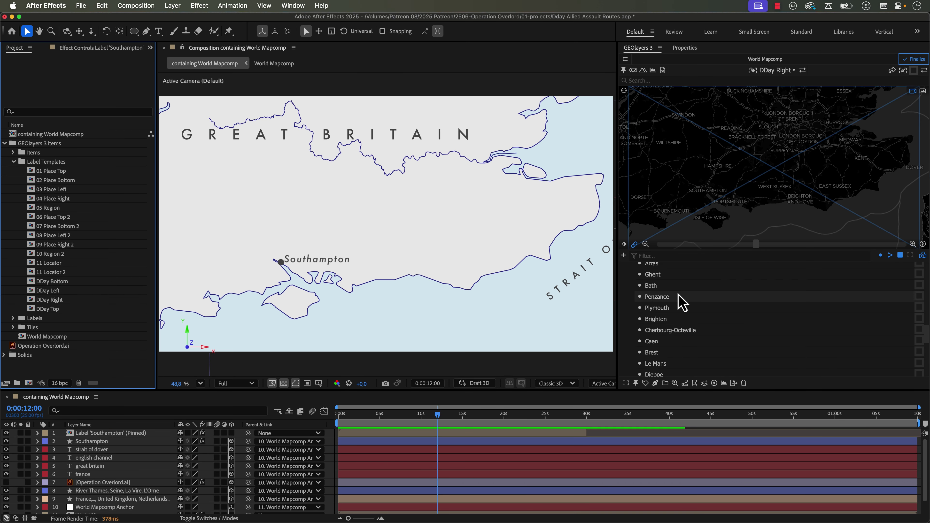
Step: Group the added places from Dover through Falmouth into a new feature collection named "DDay Cities"
scroll(679, 302, up, 5)
click(646, 279)
scroll(663, 322, down, 10)
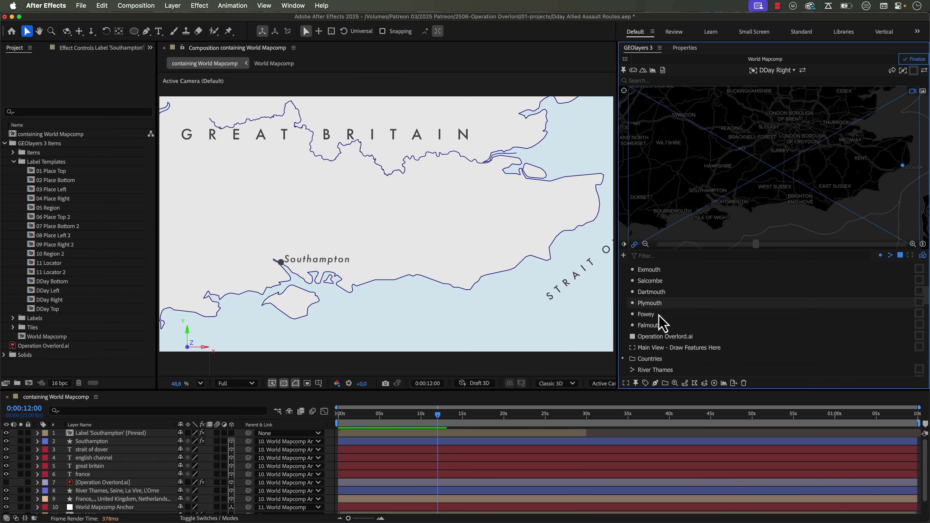
shift+click(649, 326)
scroll(651, 332, up, 10)
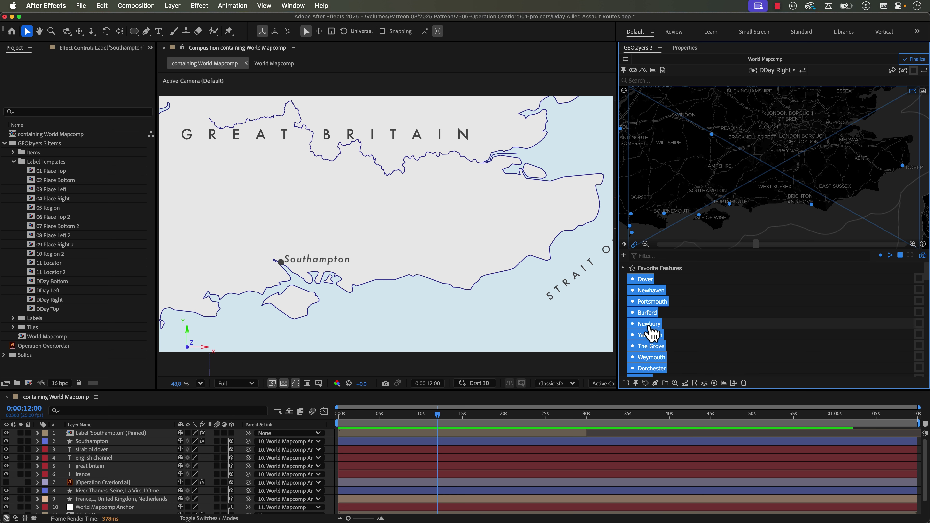
scroll(651, 333, down, 3)
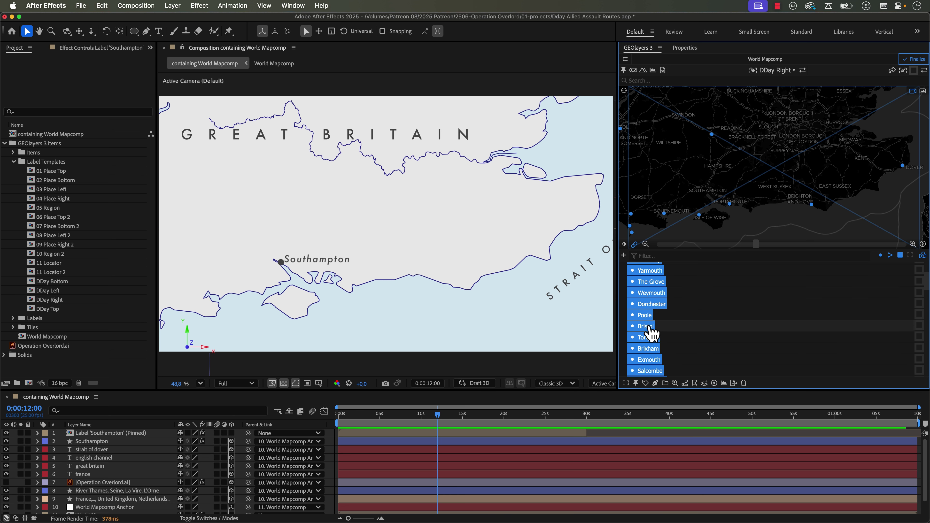
click(665, 383)
text(DDay Cities)
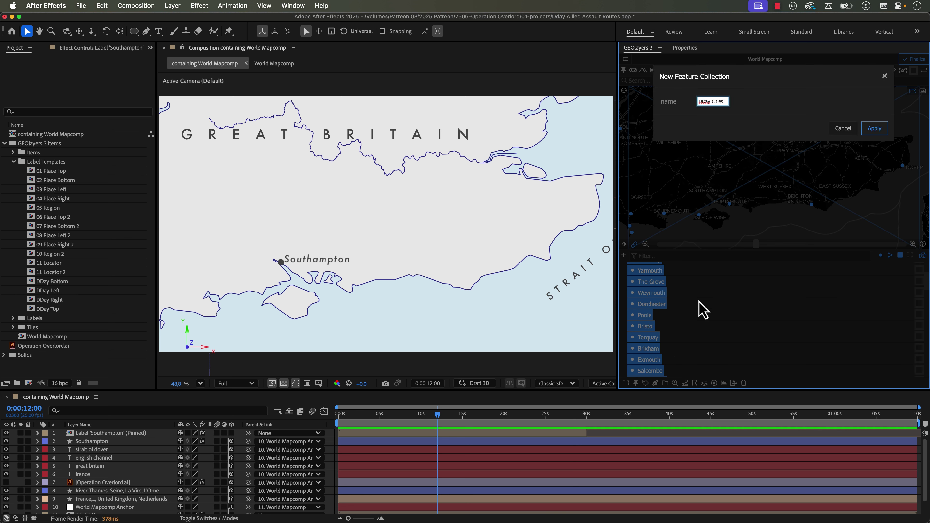
key(Return)
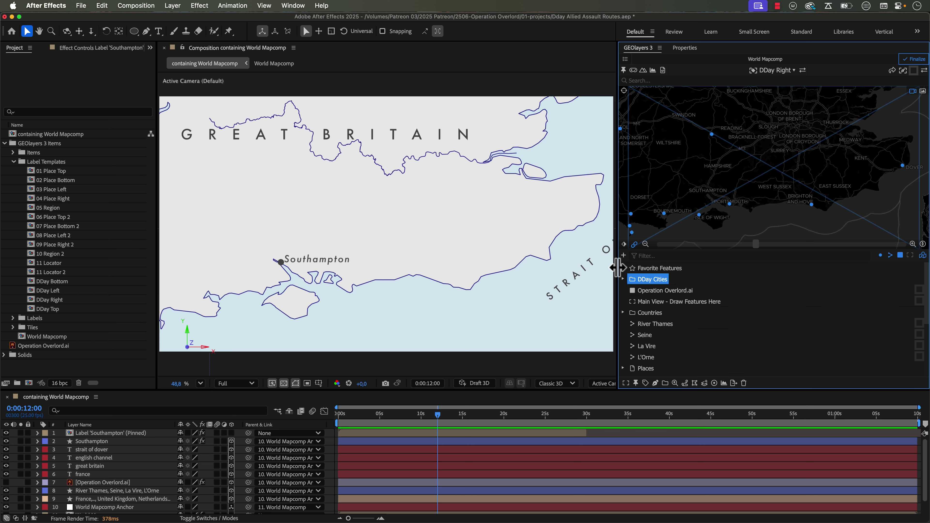
Step: Add DDay Right labels to every place in the DDay Cities collection, from Dover through Falmouth
click(661, 303)
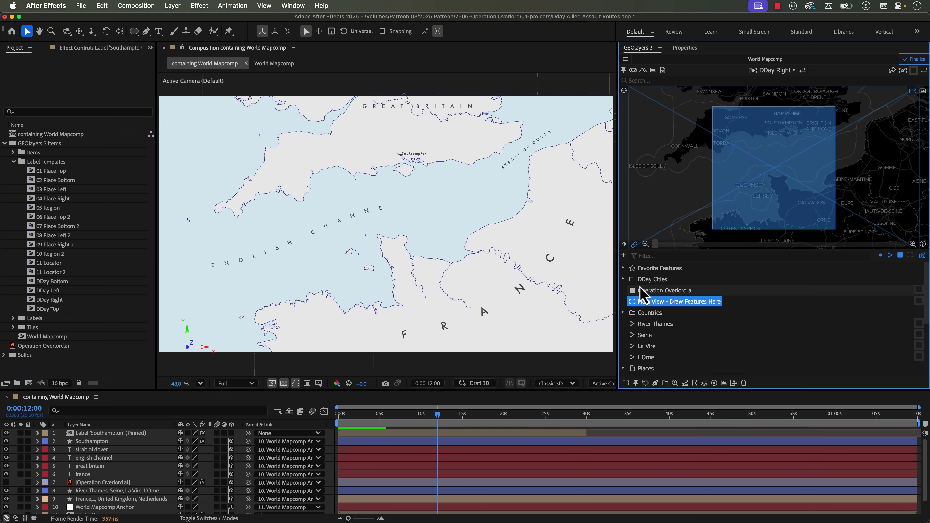
click(623, 279)
scroll(671, 315, down, 10)
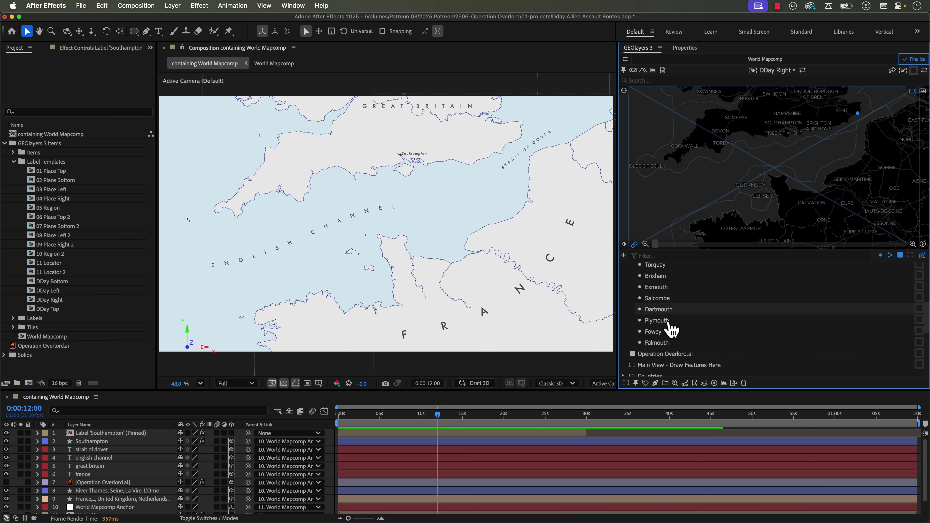
shift+click(652, 344)
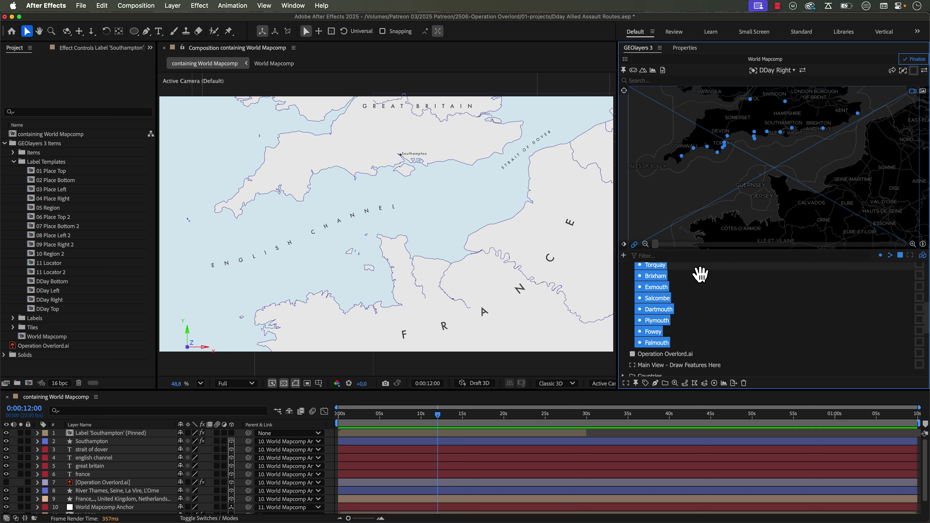
click(645, 382)
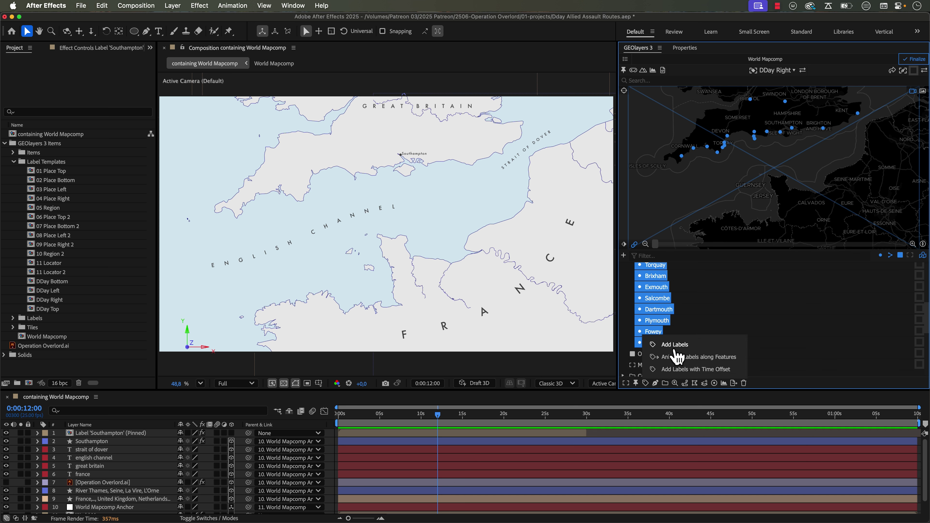
click(675, 347)
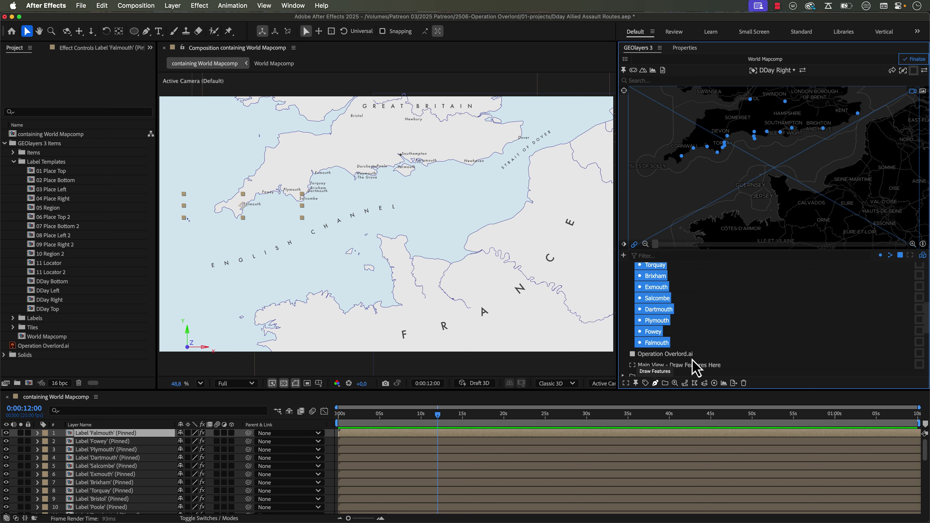
Step: Draw point markers for all selected DDay Cities places and check the layer stack
click(655, 383)
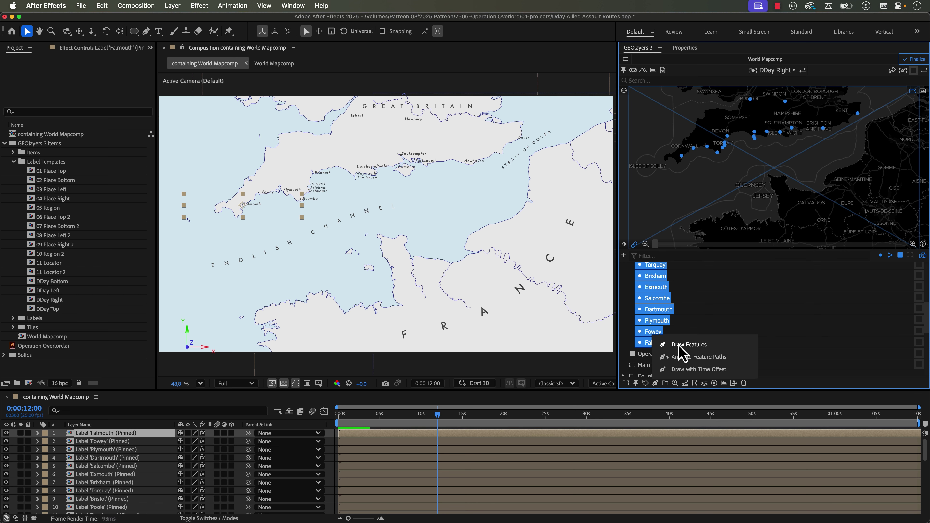
click(681, 345)
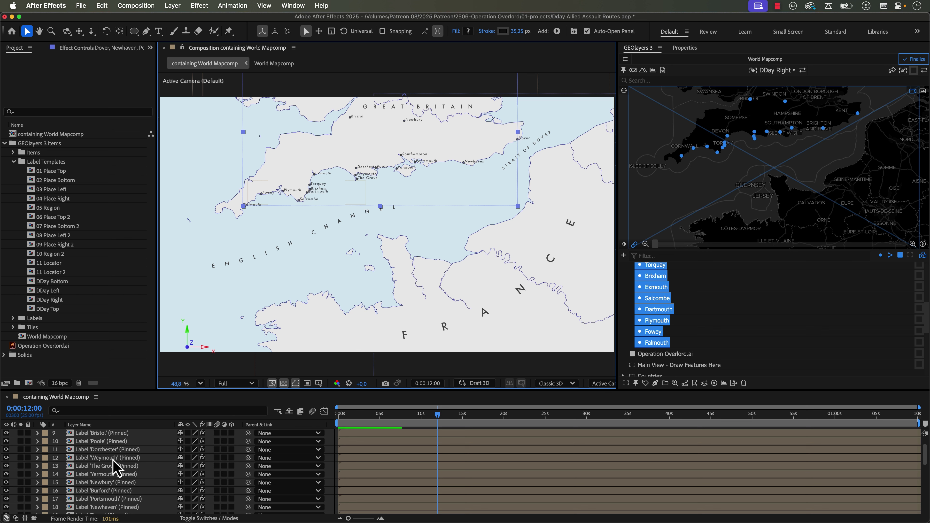
scroll(114, 469, down, 6)
scroll(115, 469, up, 6)
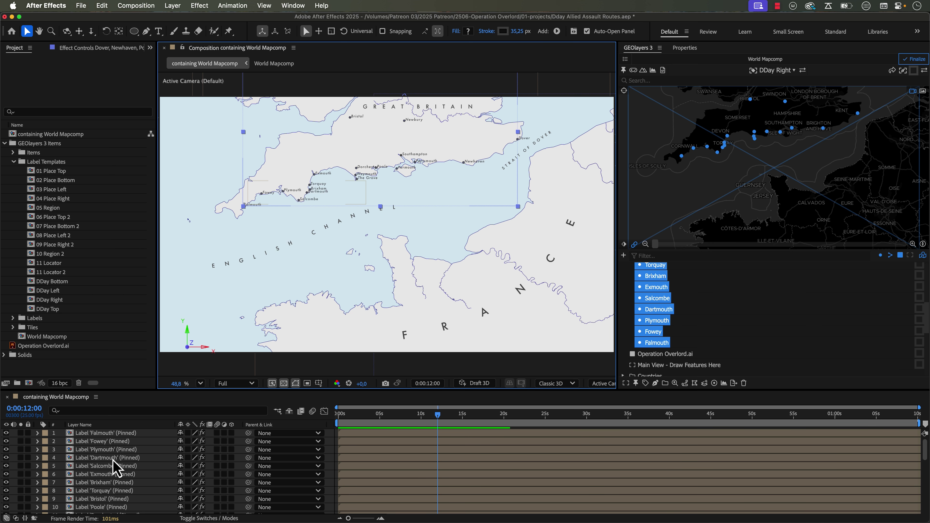
Step: Set the City Marker shape style's stroke width to 12 px and apply it to the city points
click(914, 71)
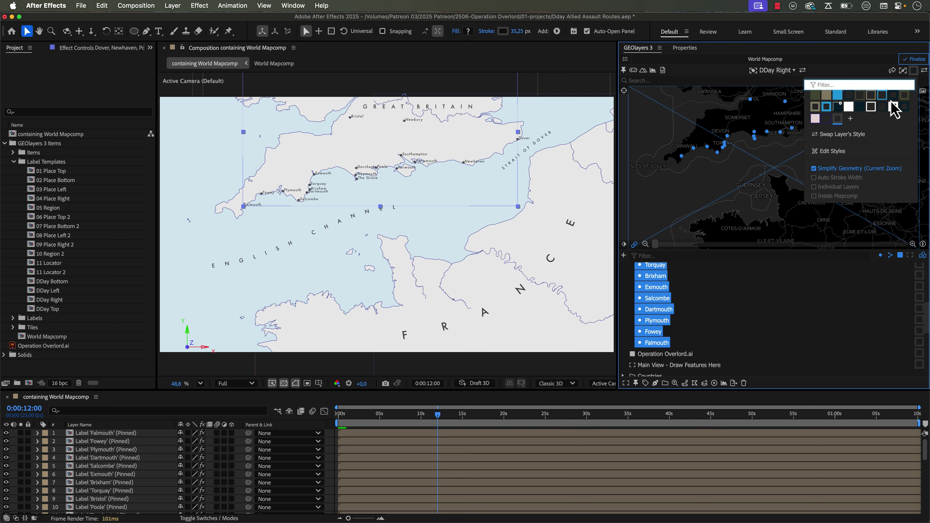
click(830, 159)
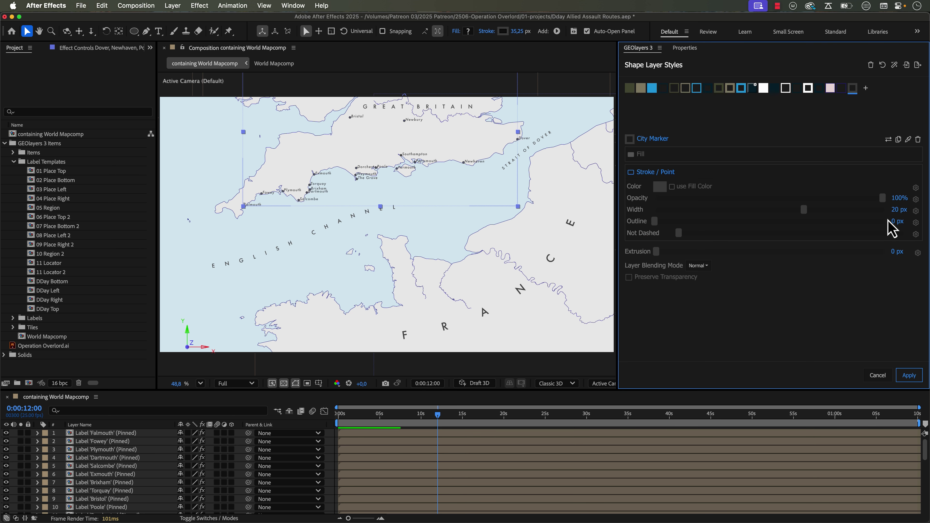
click(897, 209)
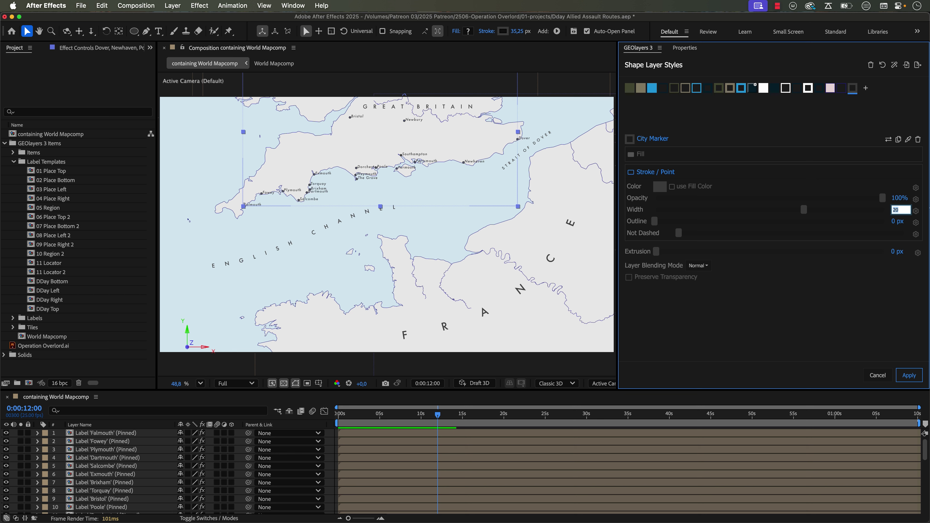
text(12)
key(Return)
click(908, 375)
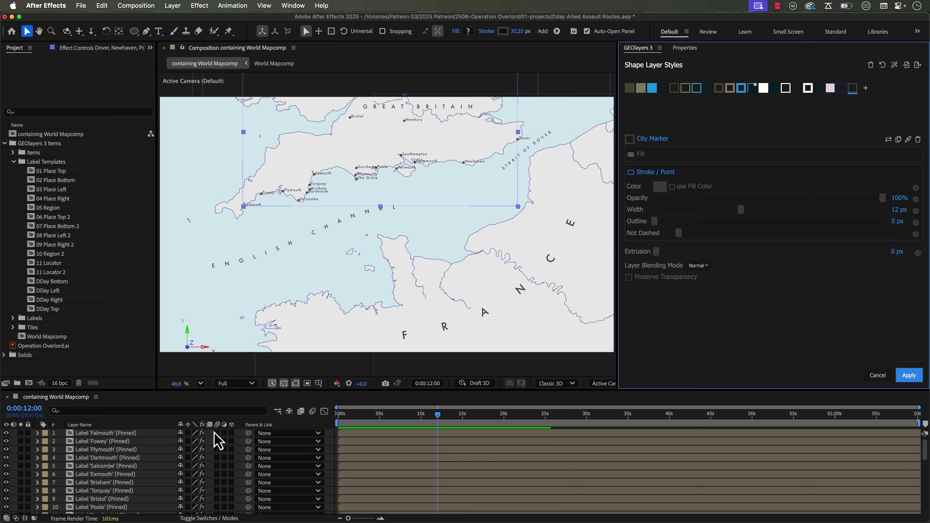
scroll(133, 472, down, 5)
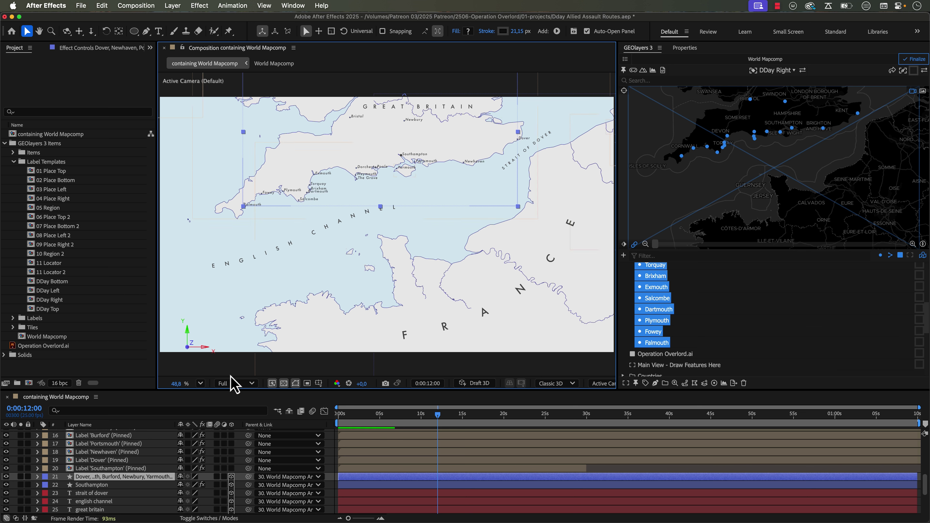
Step: Set the Falmouth label's pixel offset to -5, 31, 0 so it sits below its marker
key(slash)
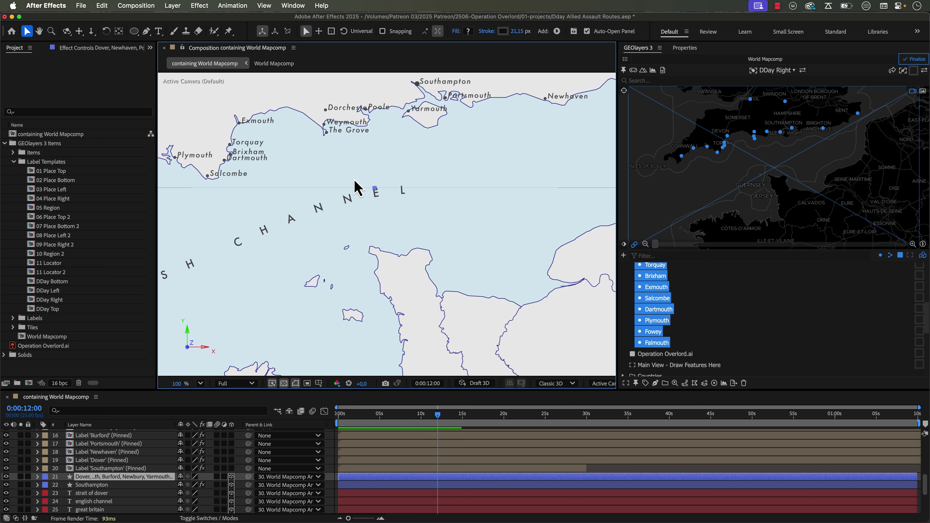
key(h)
drag(341, 205, 478, 231)
drag(367, 252, 417, 238)
key(v)
click(276, 246)
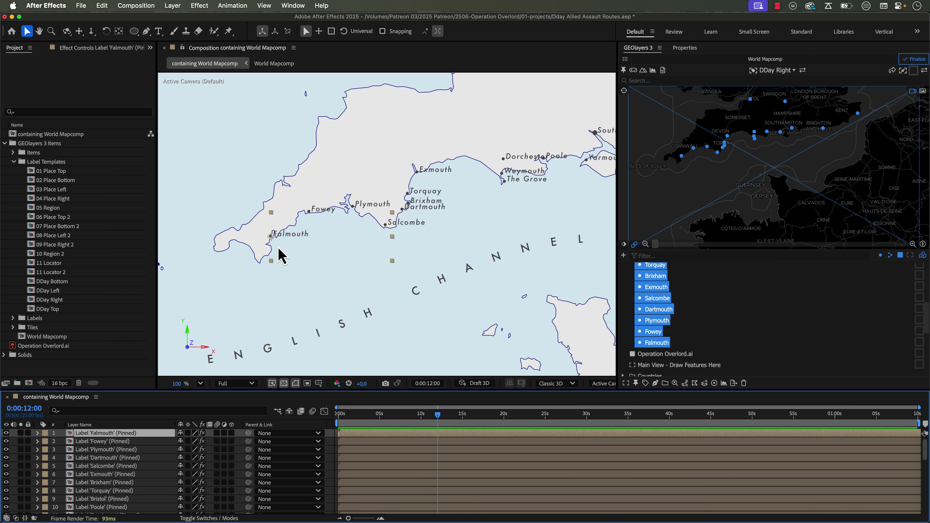
key(period)
key(h)
drag(278, 254, 411, 230)
key(v)
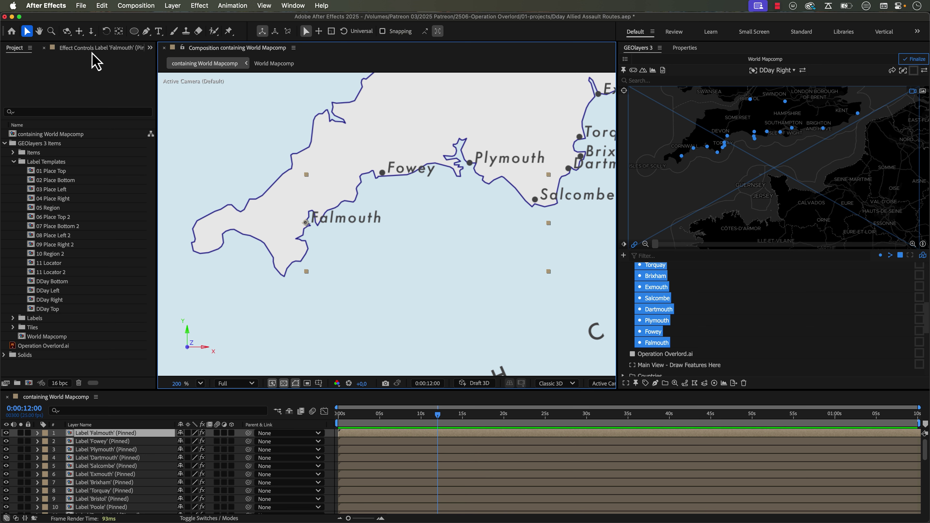
click(95, 48)
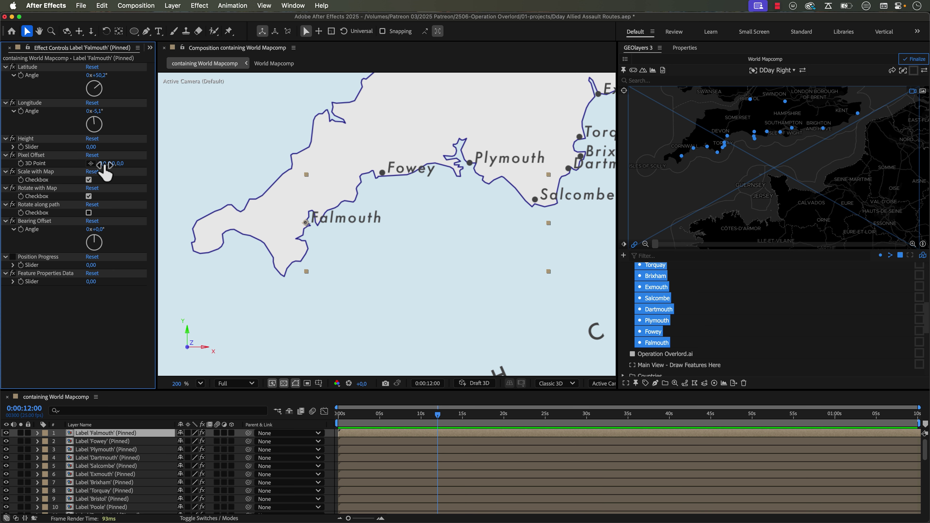
mouse_move(117, 164)
mouse_down()
mouse_move(102, 164)
mouse_move(116, 164)
mouse_up()
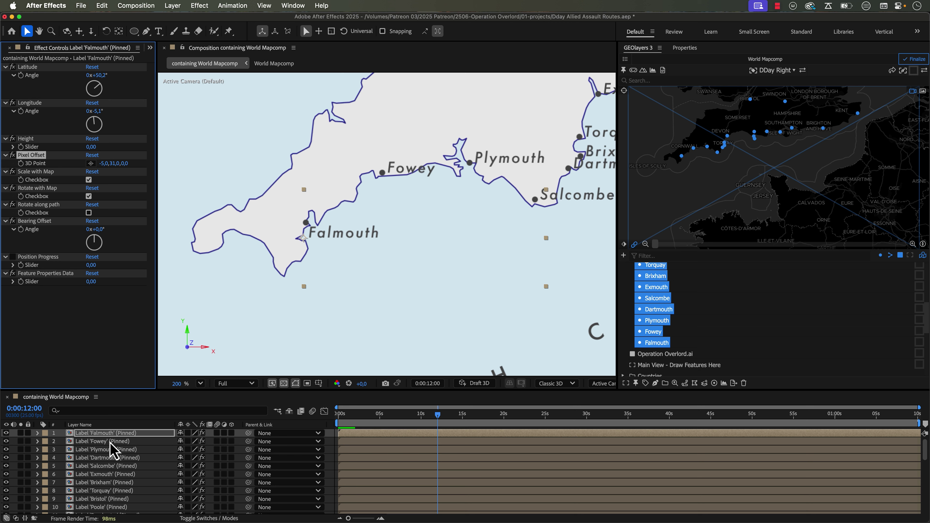
Step: Swap the Falmouth label to the DDay Left template and fine-tune its pixel offset
click(780, 70)
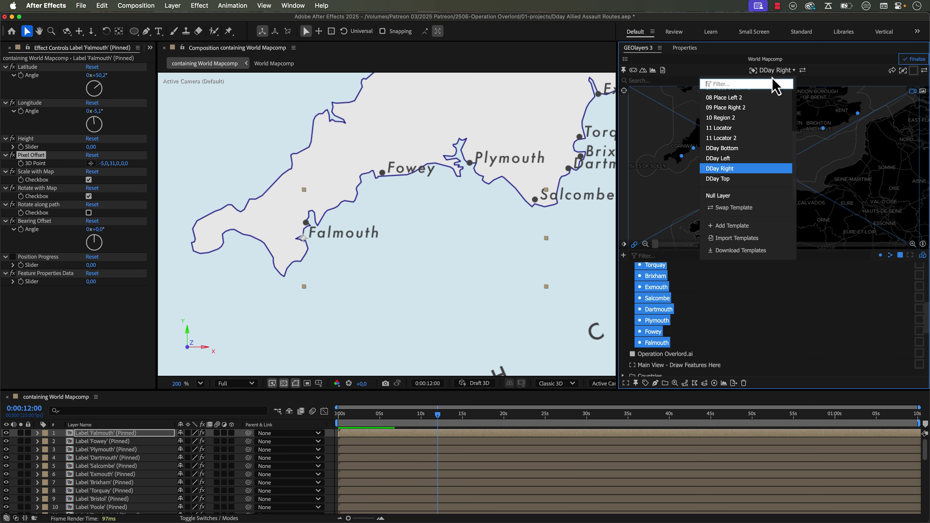
click(734, 158)
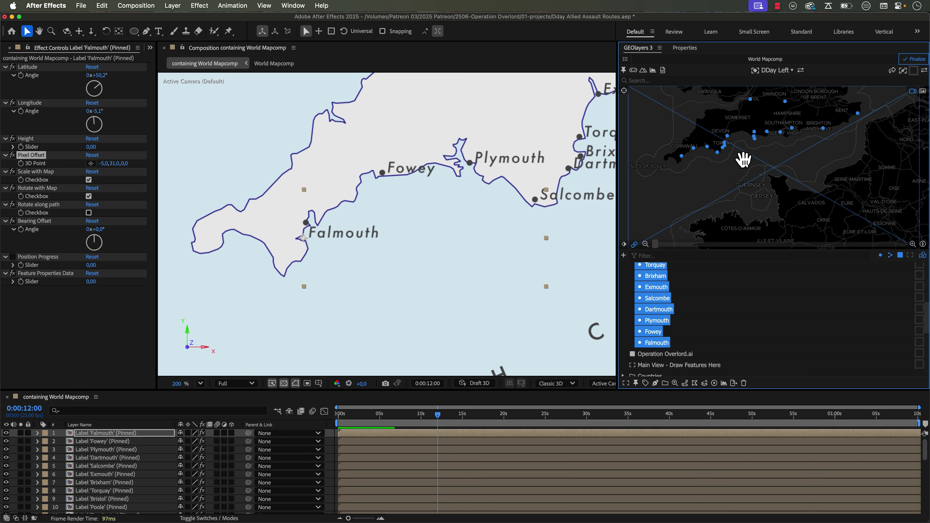
click(800, 70)
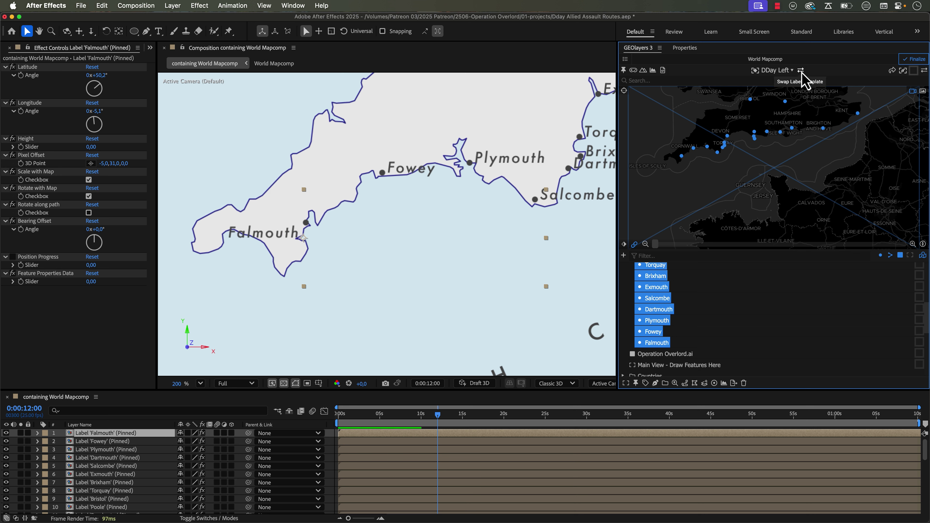
click(115, 163)
drag(113, 164, 109, 164)
Step: Adjust the Plymouth and Salcombe label placement beside their markers, with Salcombe's pixel offset at -4, 0, 0
click(771, 70)
click(761, 84)
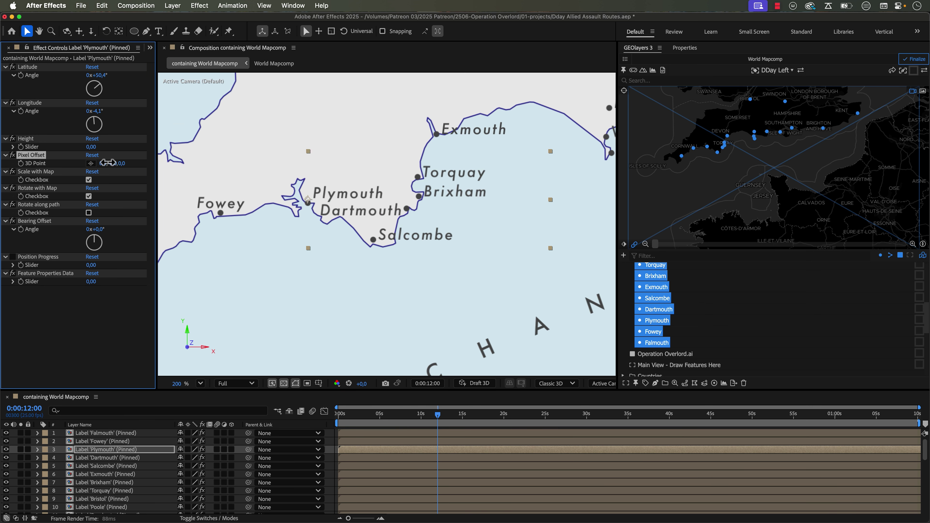
key(super+Down)
click(97, 163)
scroll(47, 476, down, 1)
click(47, 492)
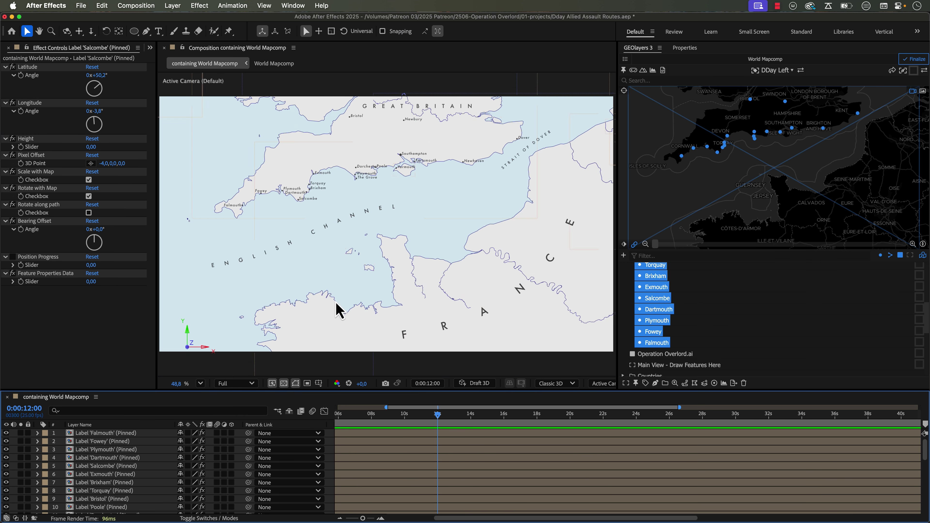
Step: Use the DDay Top template for the Dorchester and Poole labels and offset Poole by 31, 0, 0
click(772, 70)
click(716, 179)
scroll(156, 475, down, 1)
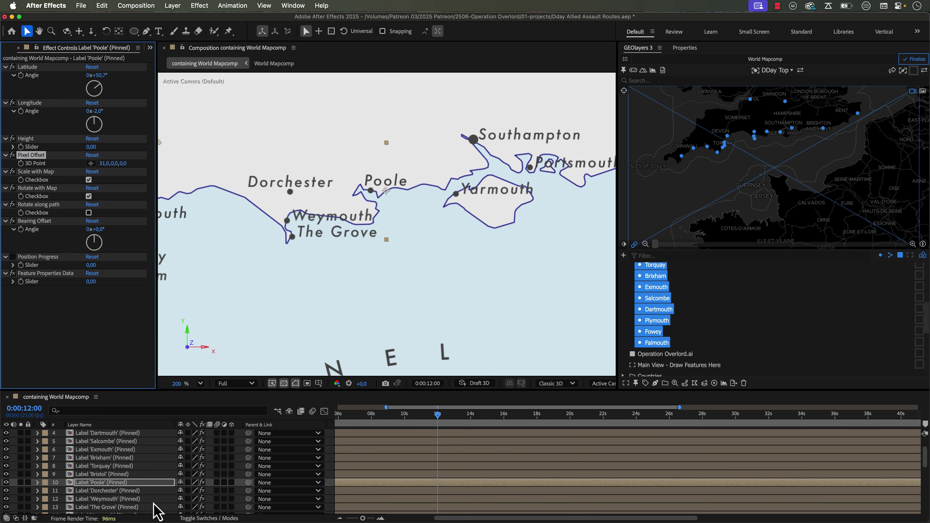
Step: Change The Grove label's text to Portland and adjust the pixel offset to place it clear of the coastline
click(110, 498)
key(s)
click(100, 473)
key(v)
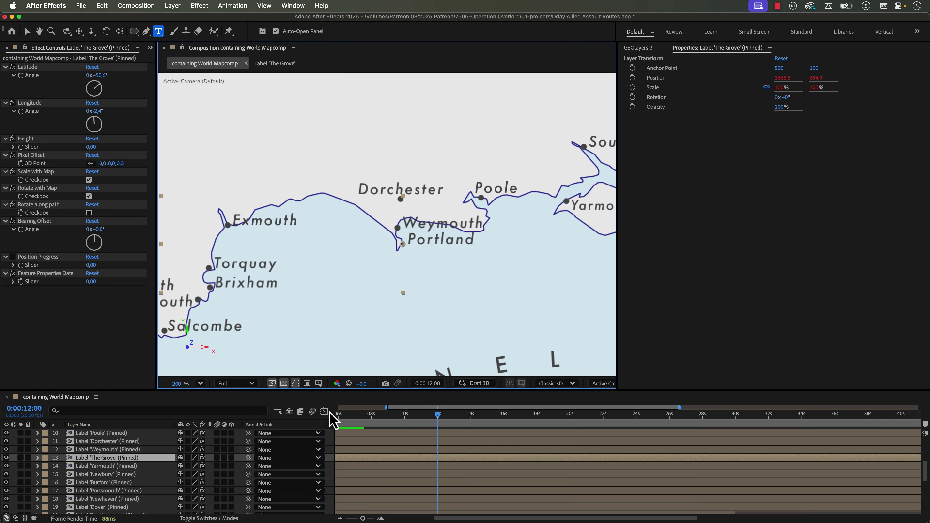
click(31, 155)
drag(124, 162, 128, 162)
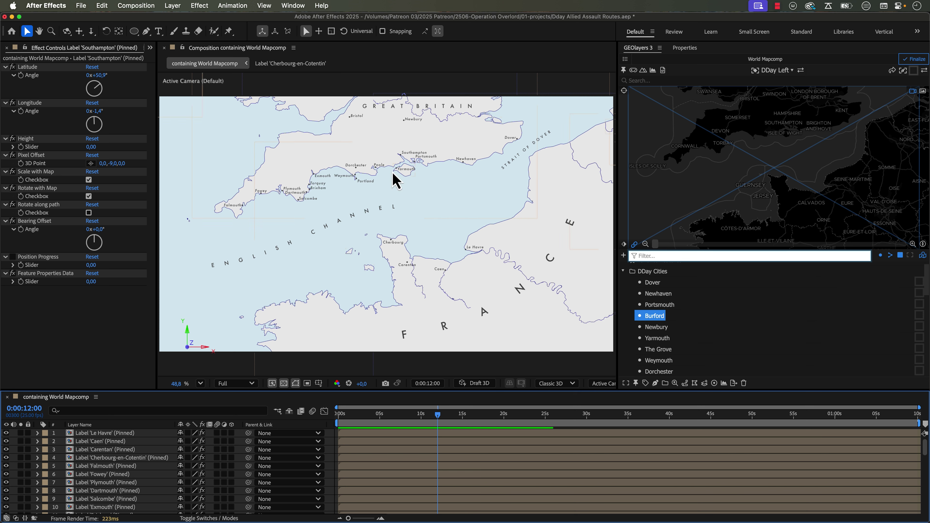
Step: Scale all city labels from Le Havre through Southampton to 80%, then collapse and deselect the layers
click(86, 434)
scroll(86, 435, down, 6)
scroll(87, 444, up, 2)
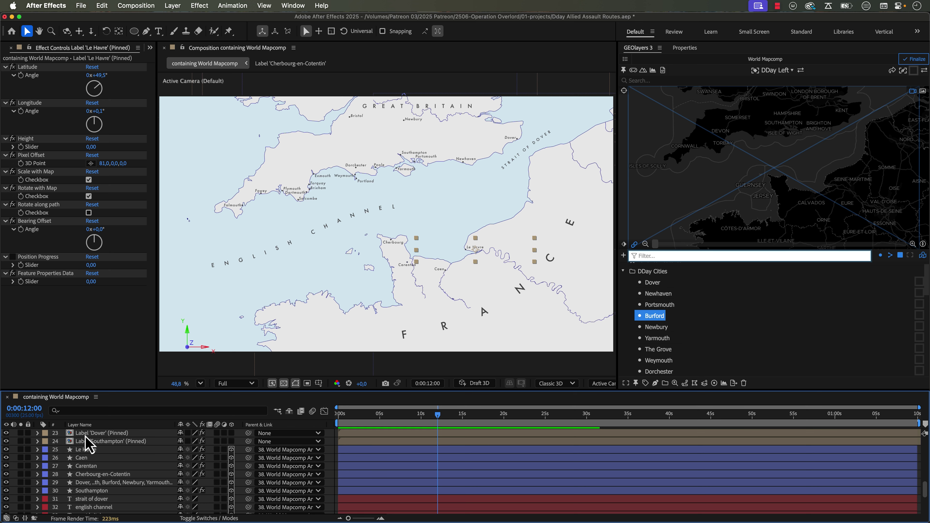
shift+click(107, 442)
key(s)
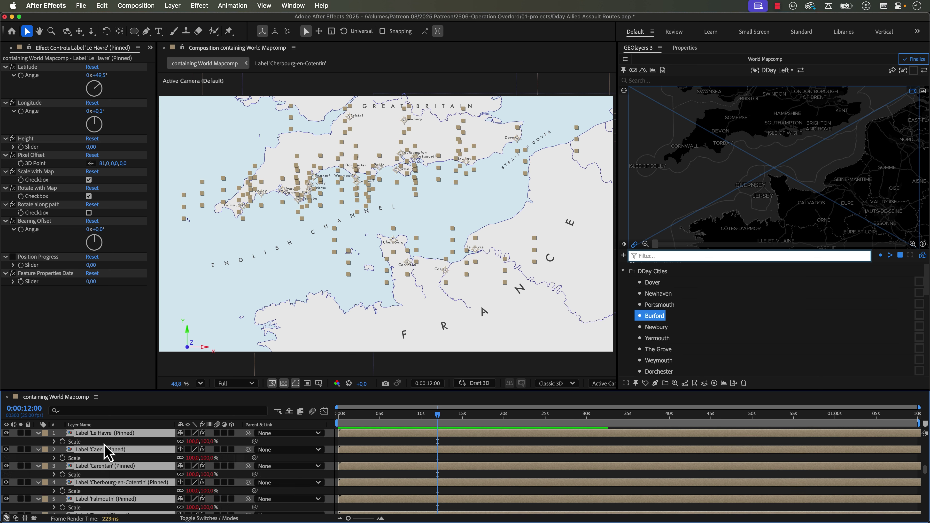
click(192, 442)
text(80)
key(Return)
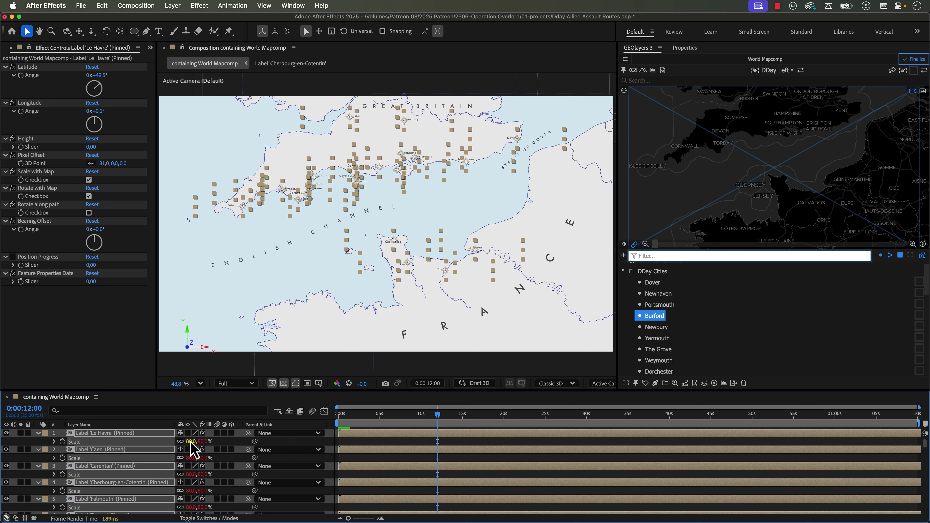
key(s)
key(super+shift+a)
Step: Show the Operation Overlord.ai reference map layer and frame the English Channel assault routes
scroll(80, 495, down, 10)
click(6, 482)
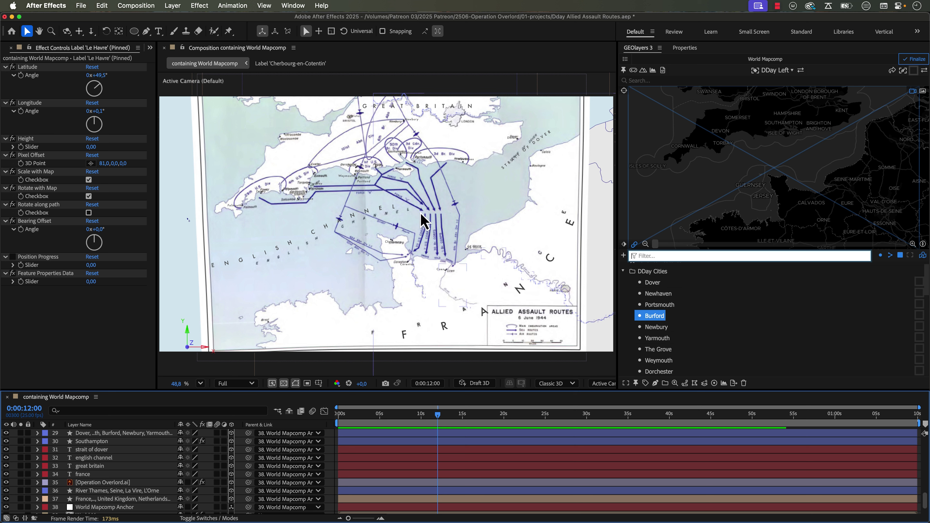
scroll(424, 226, up, 1)
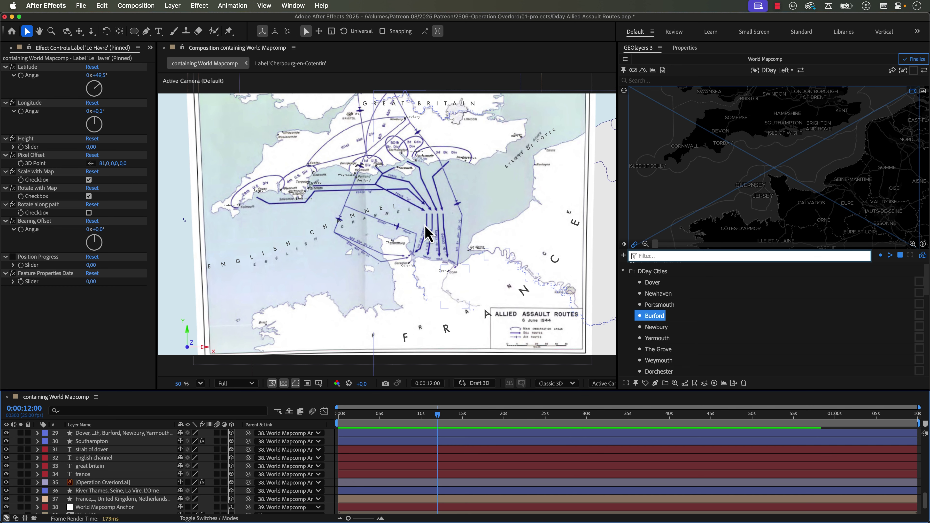
scroll(425, 226, up, 2)
key(space)
drag(415, 208, 500, 253)
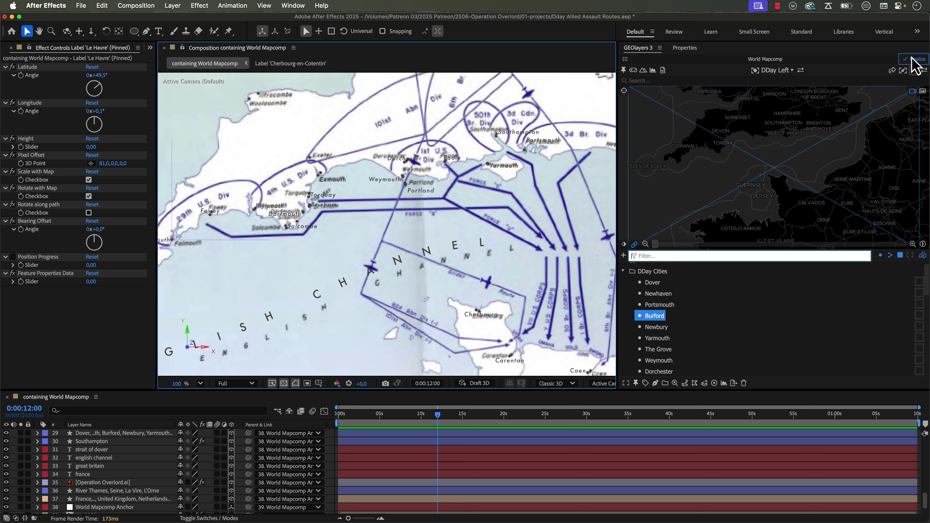
Step: Pick the shape style beside City Marker and add an Arrow shape layer to the map
click(919, 87)
click(918, 88)
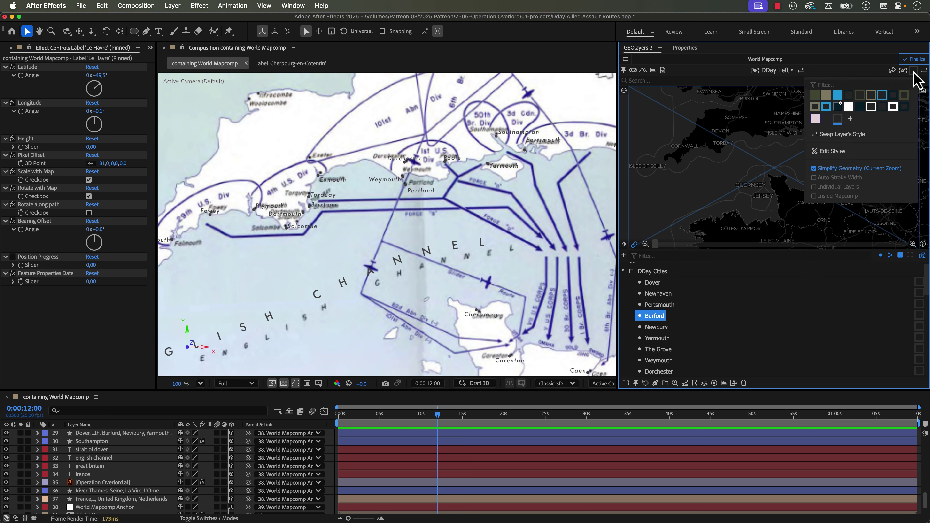
click(826, 120)
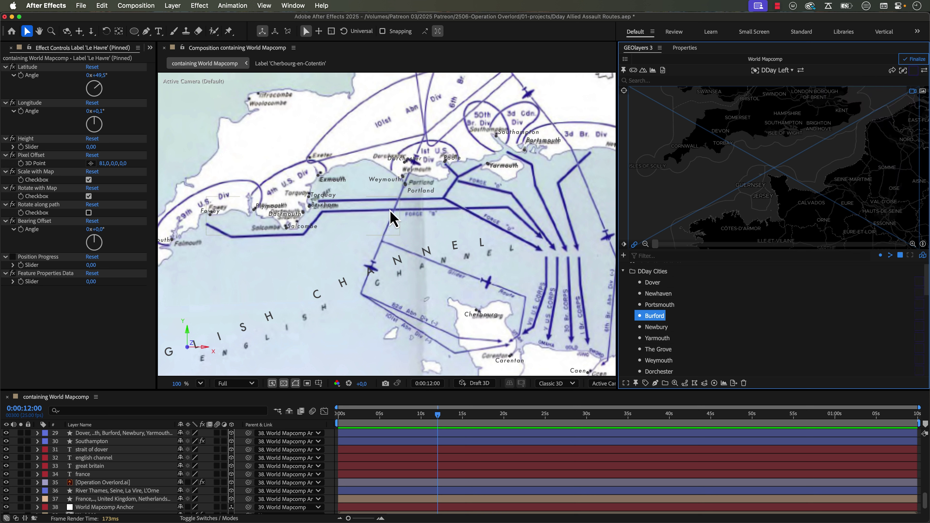
click(893, 73)
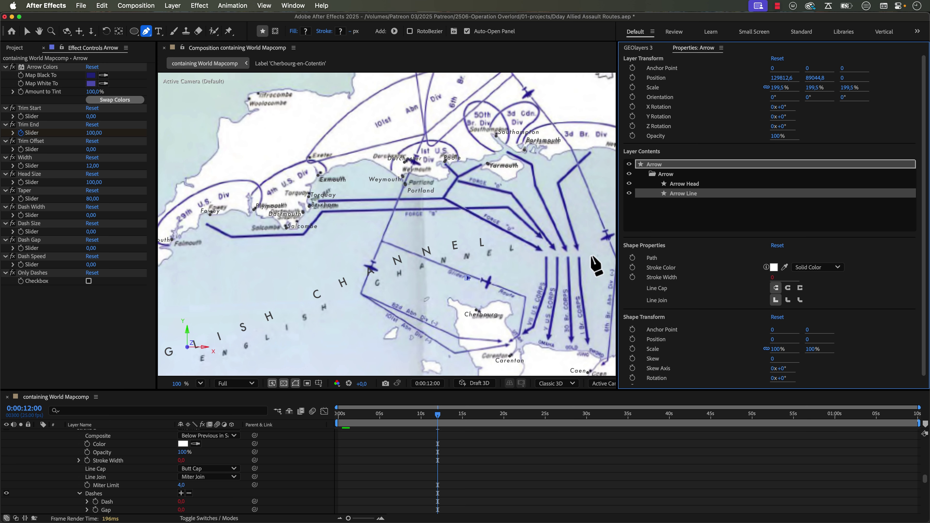
Step: Delete the arrow line's existing path points north of Cherbourg with the Pen tool
key(comma)
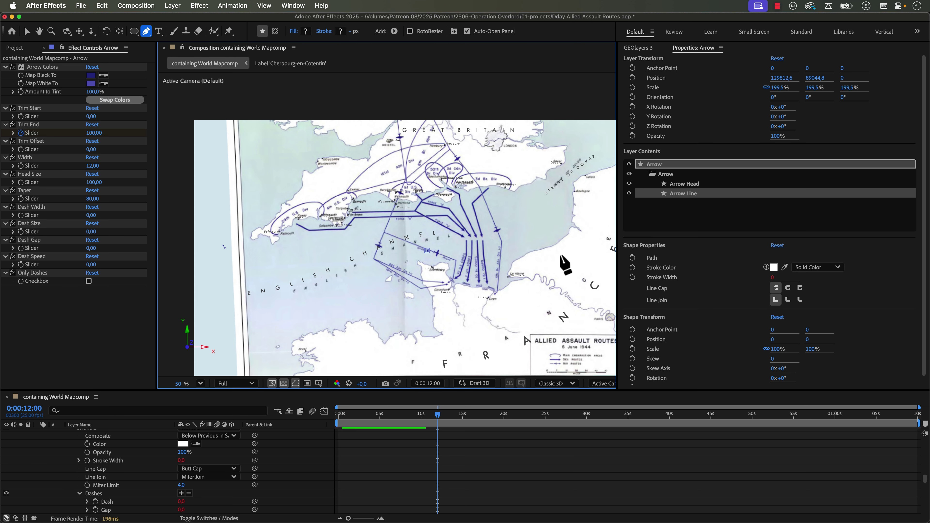
click(426, 250)
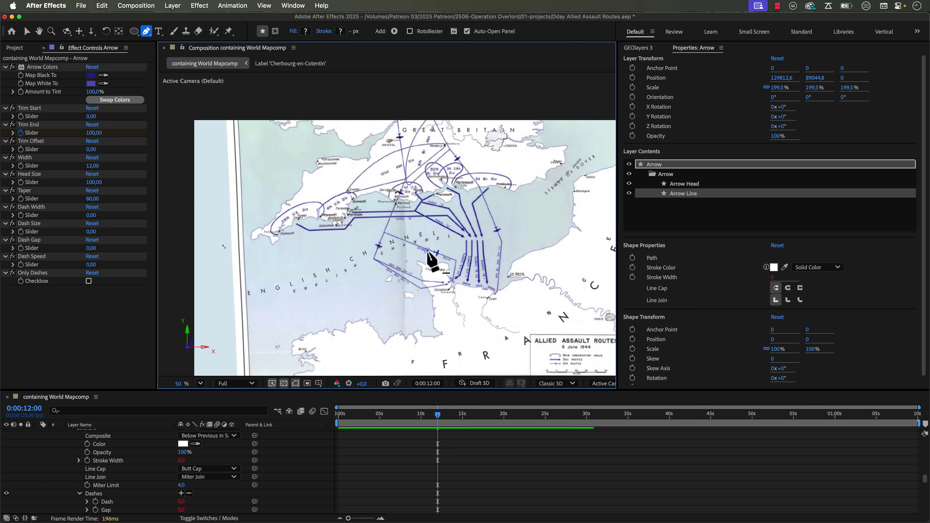
scroll(427, 252, up, 2)
key(h)
drag(426, 261, 567, 261)
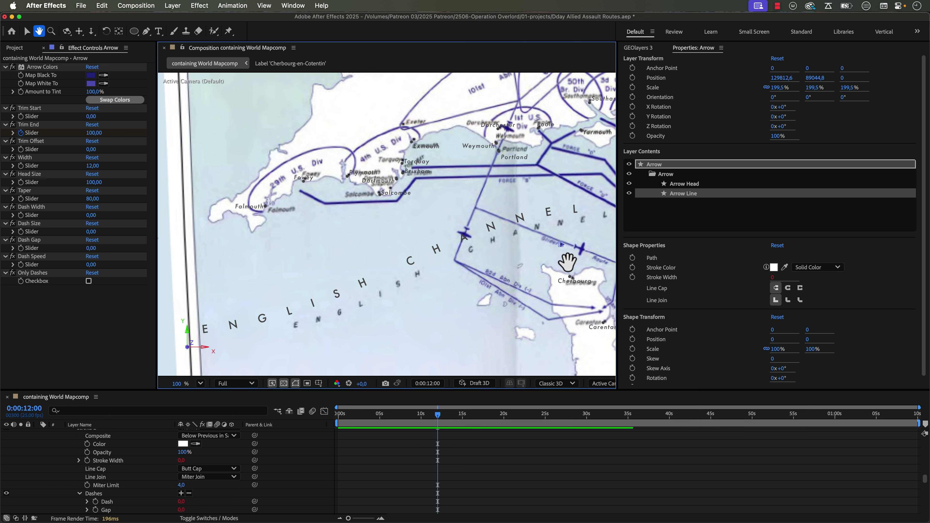
key(g)
click(564, 252)
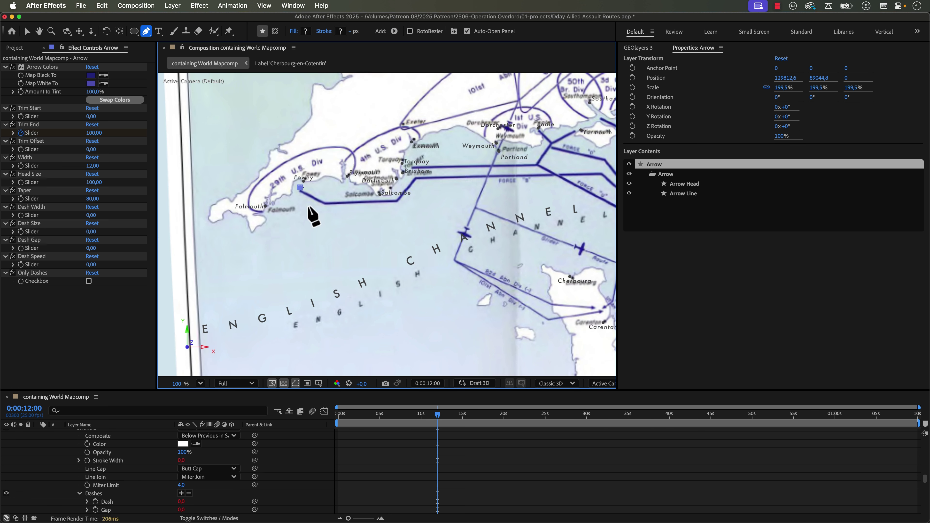
Step: Trace the arrow line with the Pen tool along the Force "B" route, from below Fowey past Salcombe and east across the Channel
drag(300, 187, 300, 190)
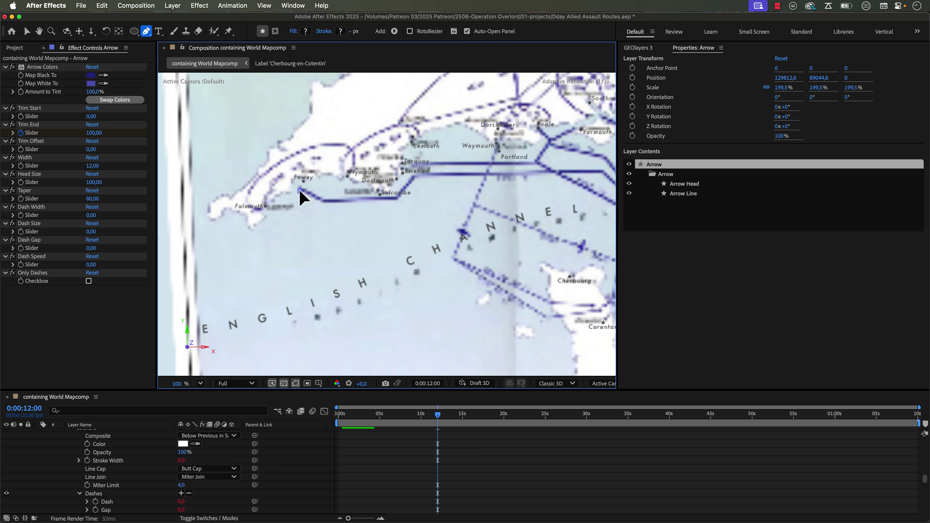
click(324, 203)
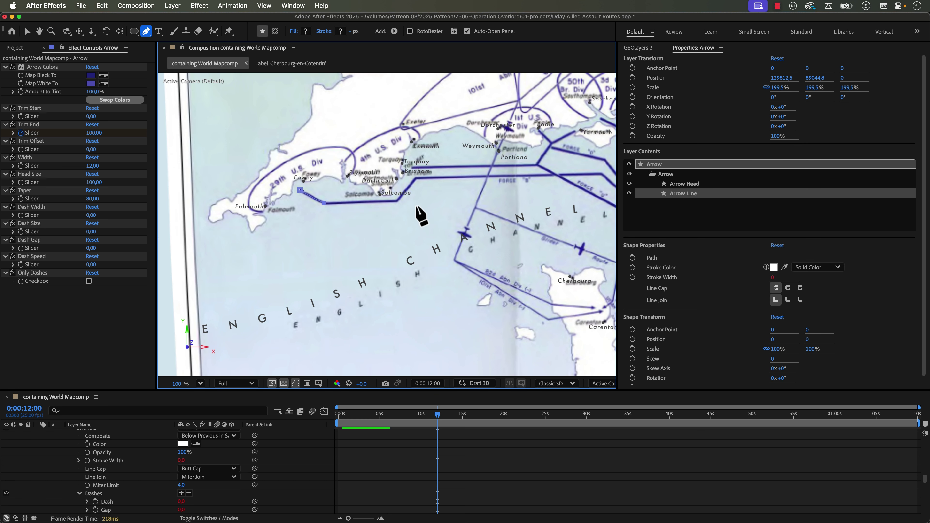
click(395, 201)
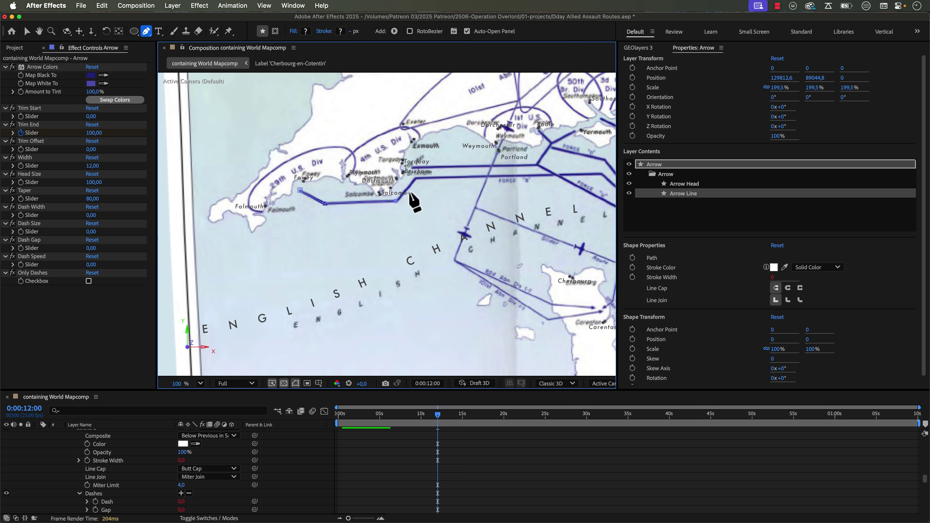
key(h)
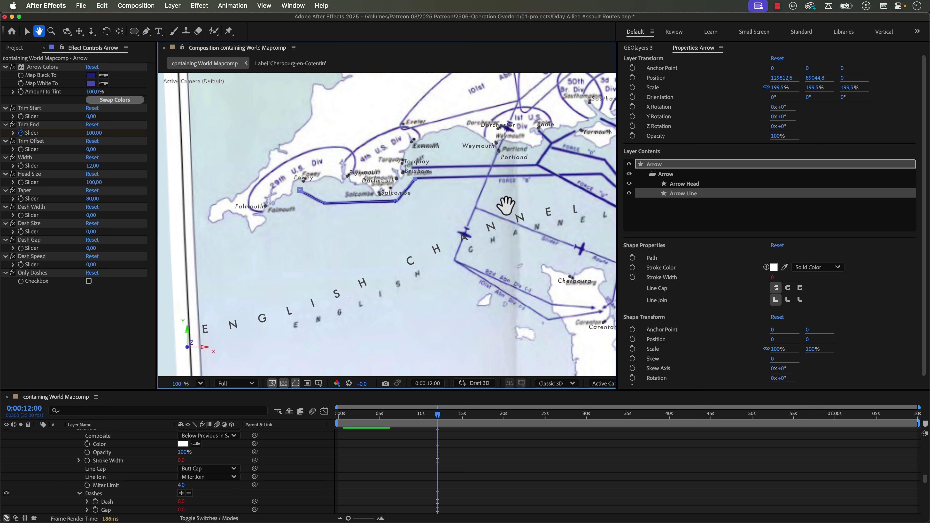
drag(499, 208, 307, 224)
key(g)
click(435, 223)
Step: Collapse the Arrow layer's properties in an enlarged timeline and lock the layer
key(u)
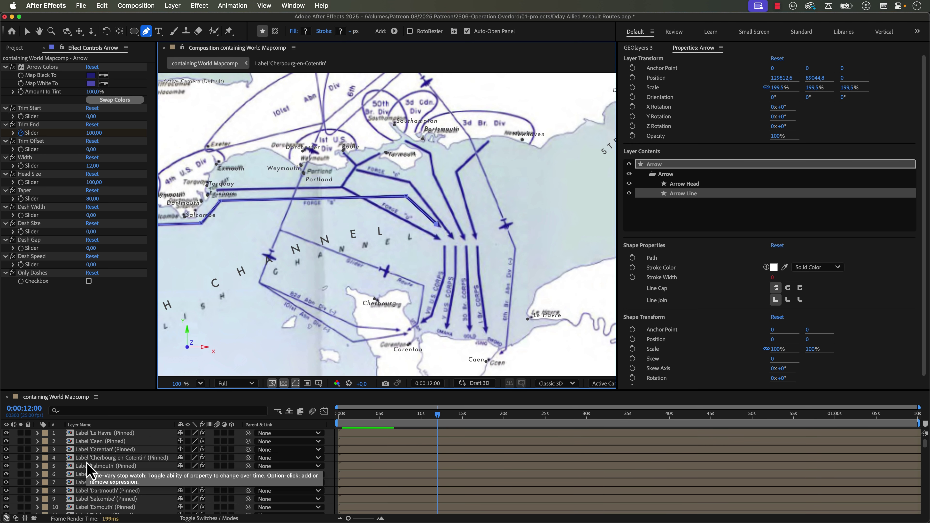
key(grave)
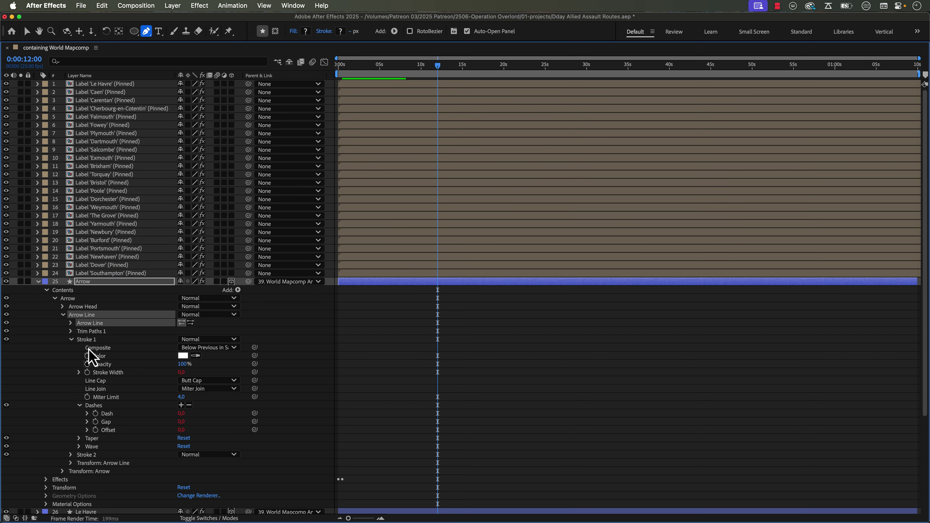
click(38, 281)
click(28, 281)
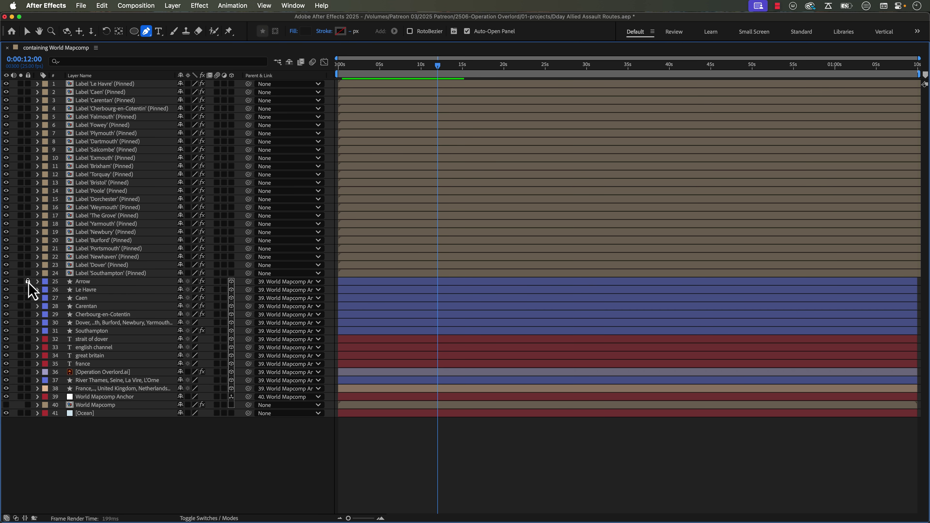
Step: Mark all city label layers from Le Havre through Southampton as shy and hide them from the timeline
click(88, 275)
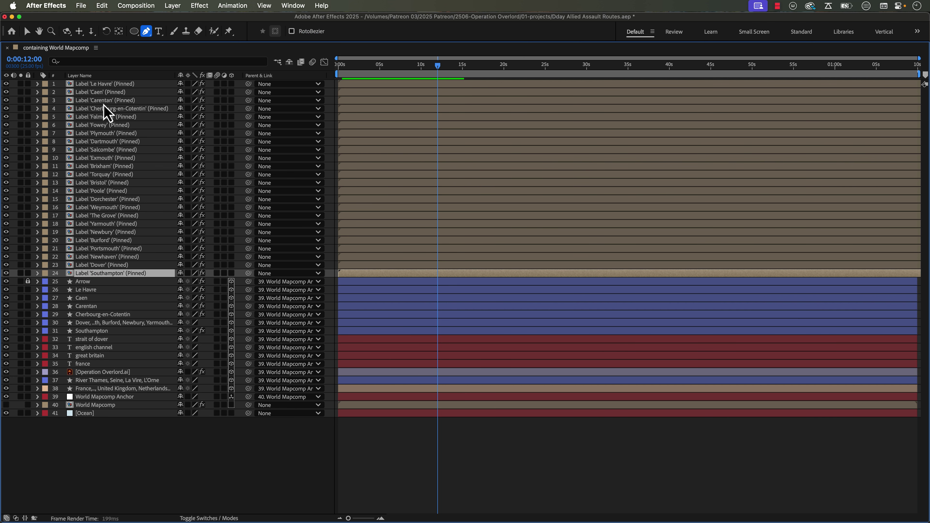
shift+click(108, 85)
click(180, 84)
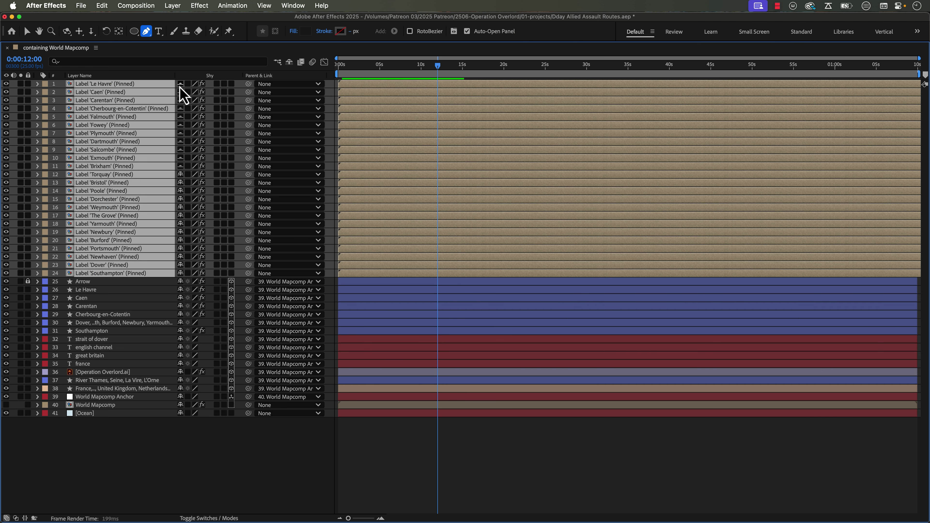
click(289, 62)
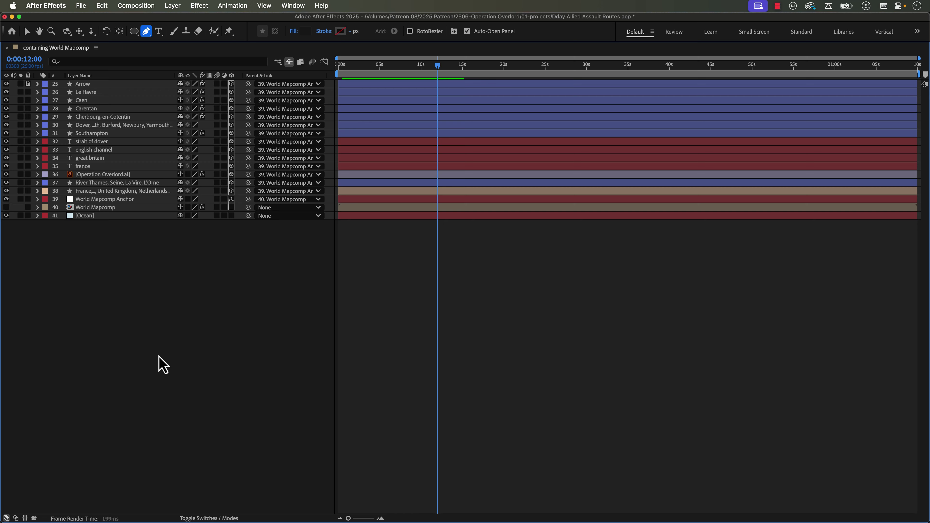
key(grave)
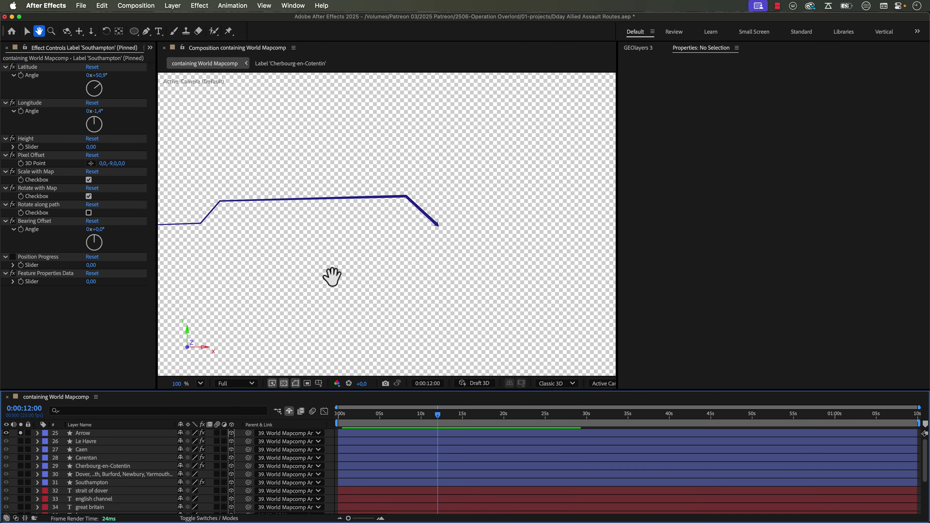
Step: Isolate the arrow with only the ocean and country shapes showing, and frame it along the southern English coast
drag(332, 276, 473, 282)
key(shift+/)
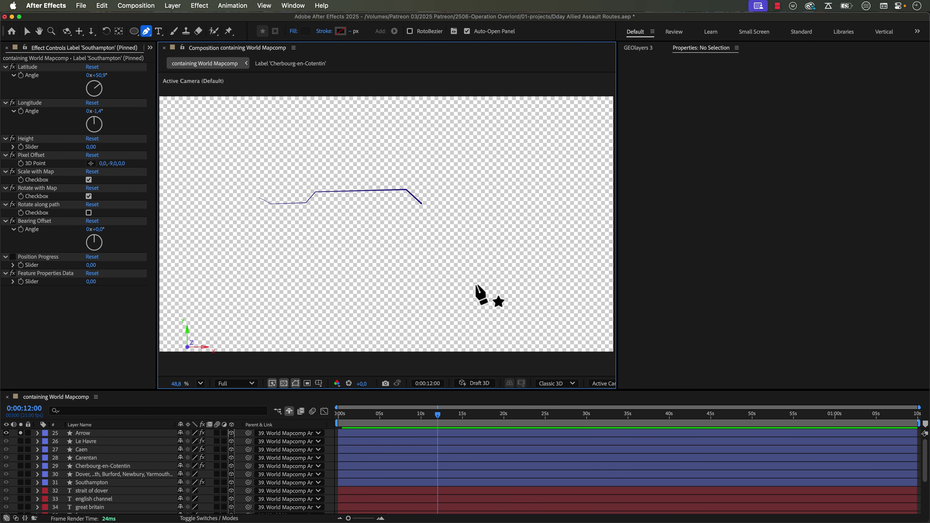
key(v)
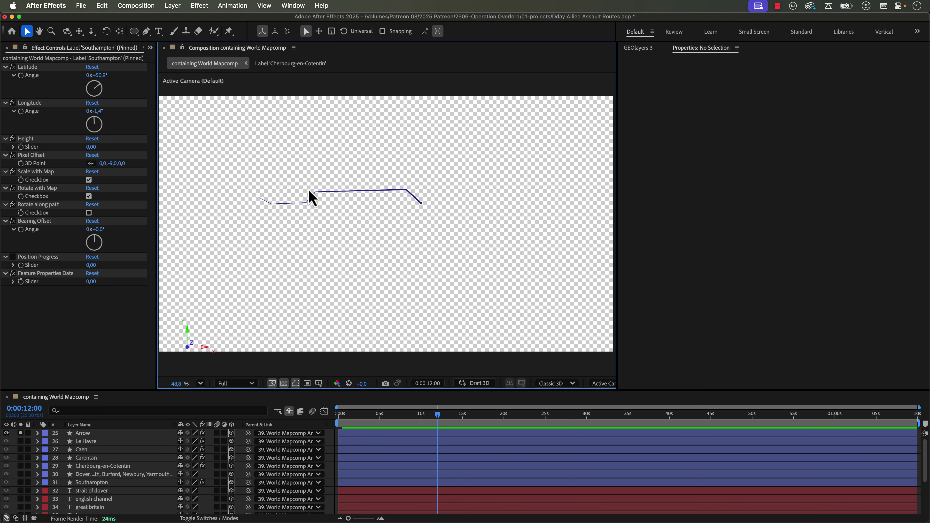
scroll(312, 198, up, 3)
drag(268, 211, 274, 244)
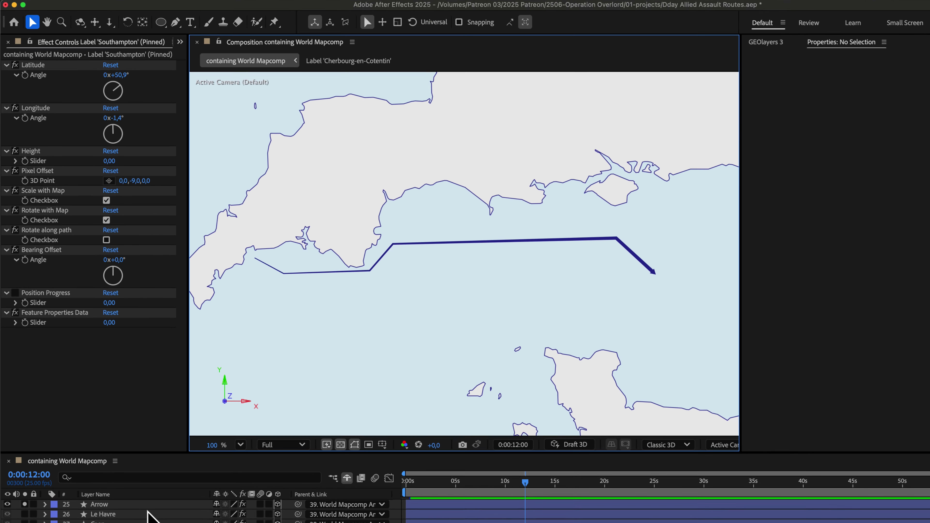
Step: Set the Arrow layer's Taper to 0 and its Width to 10 to match the reference map's routes
click(129, 455)
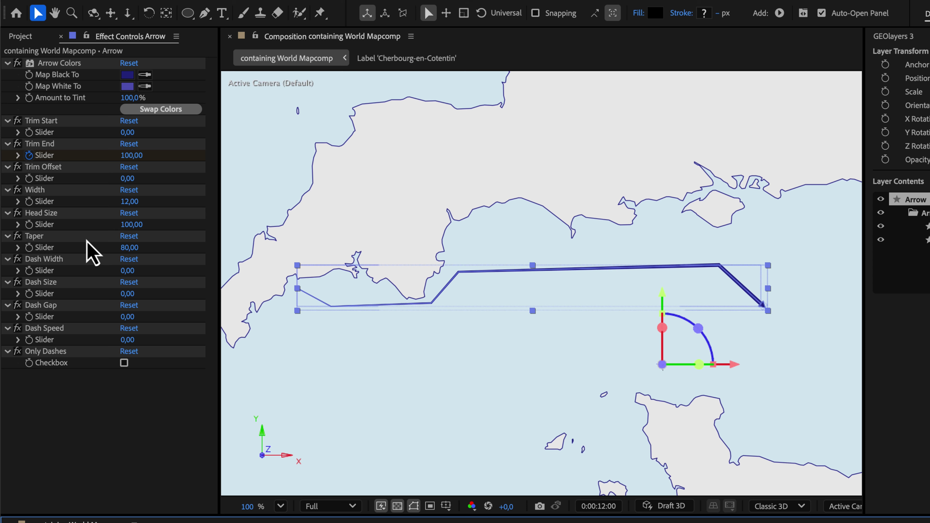
click(141, 248)
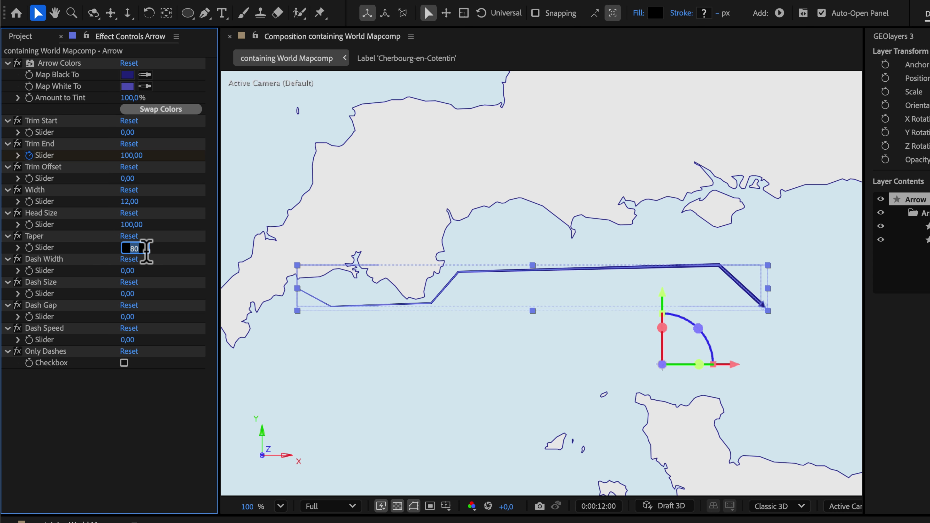
text(0)
key(Return)
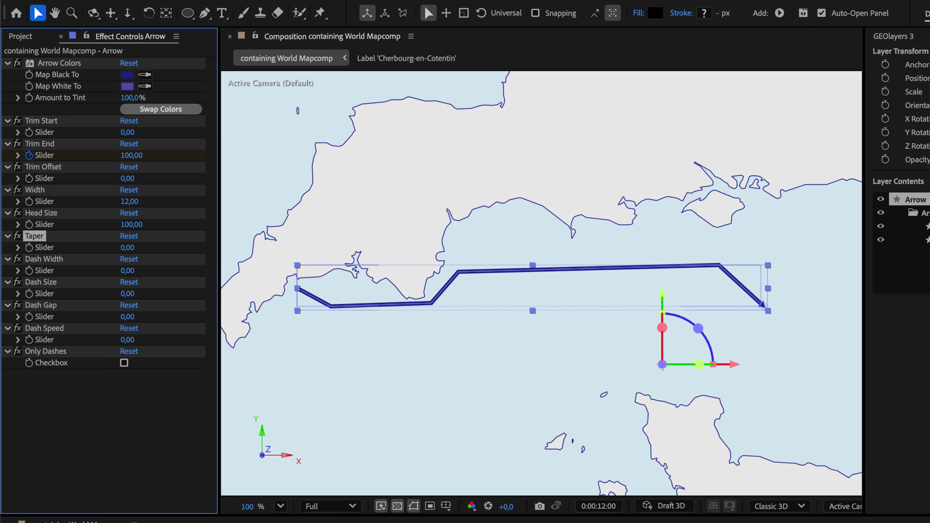
key(F2)
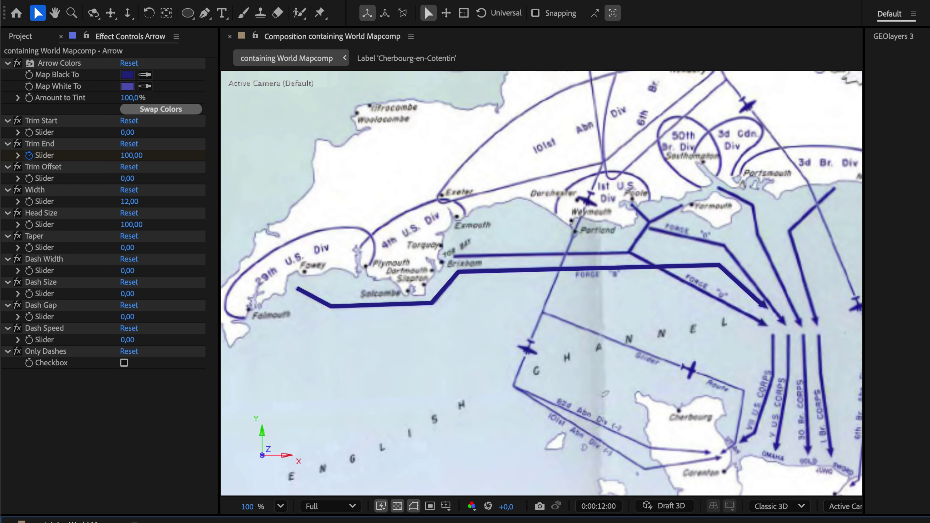
click(135, 201)
text(1)
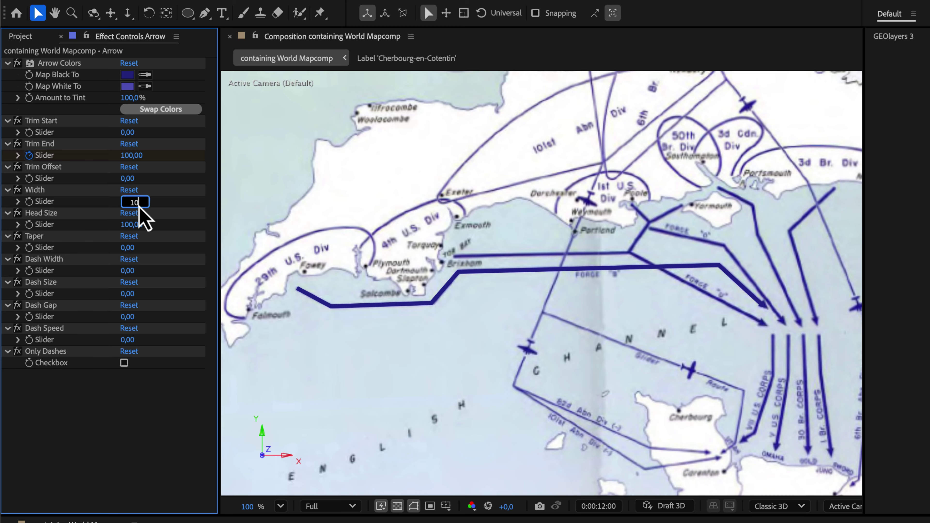
text(00)
key(Return)
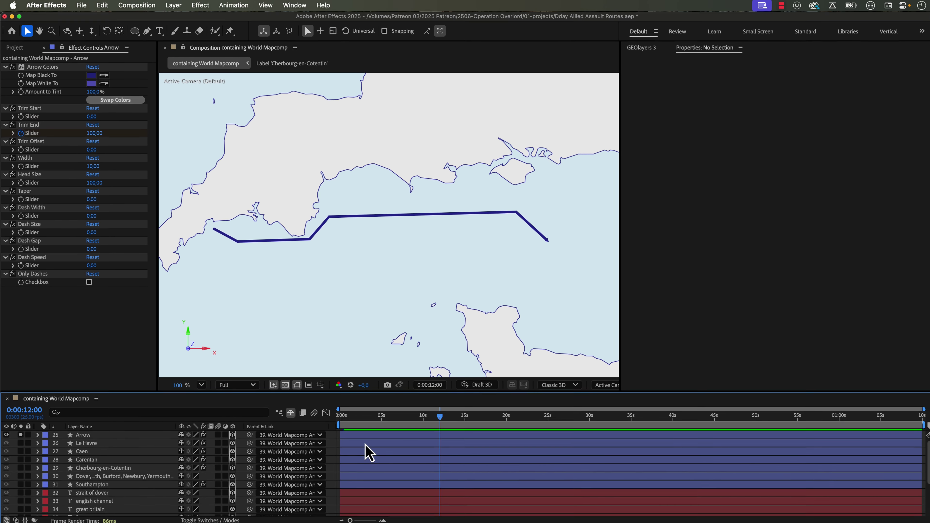
Step: Move the final Trim End keyframe of the Arrow layer to about 3 seconds to slow the arrow's growth
key(u)
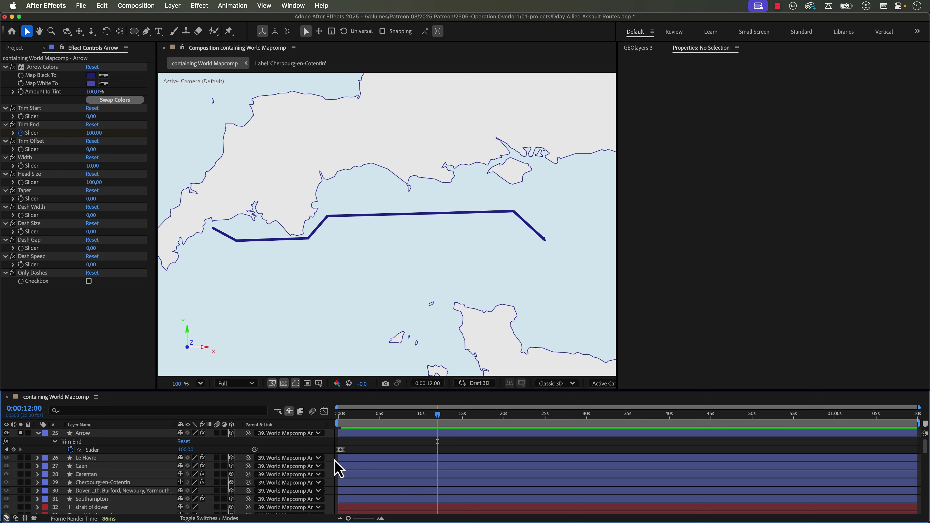
click(343, 417)
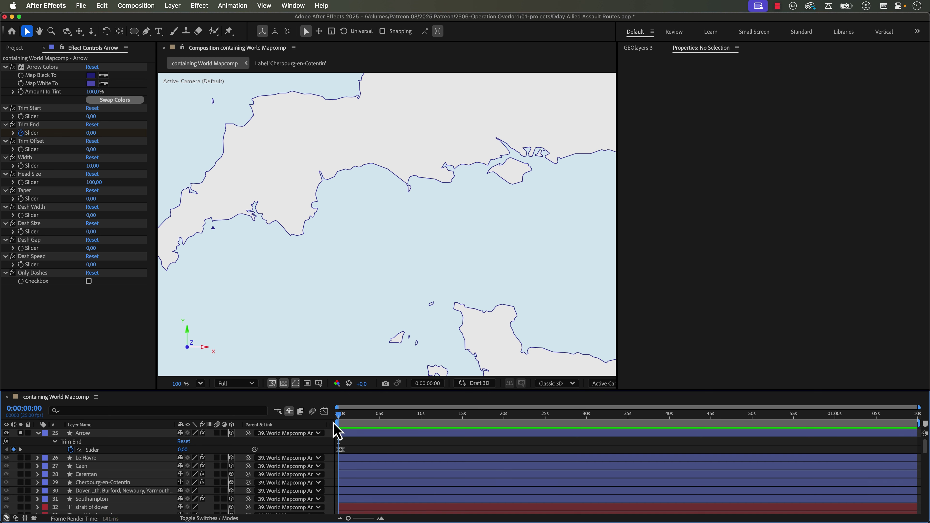
key(equal)
key(space)
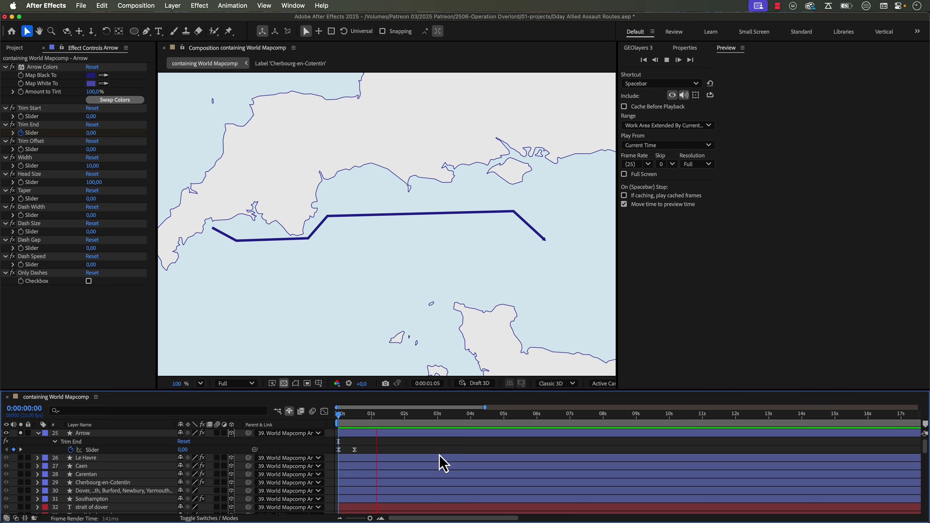
click(356, 450)
drag(356, 454, 434, 453)
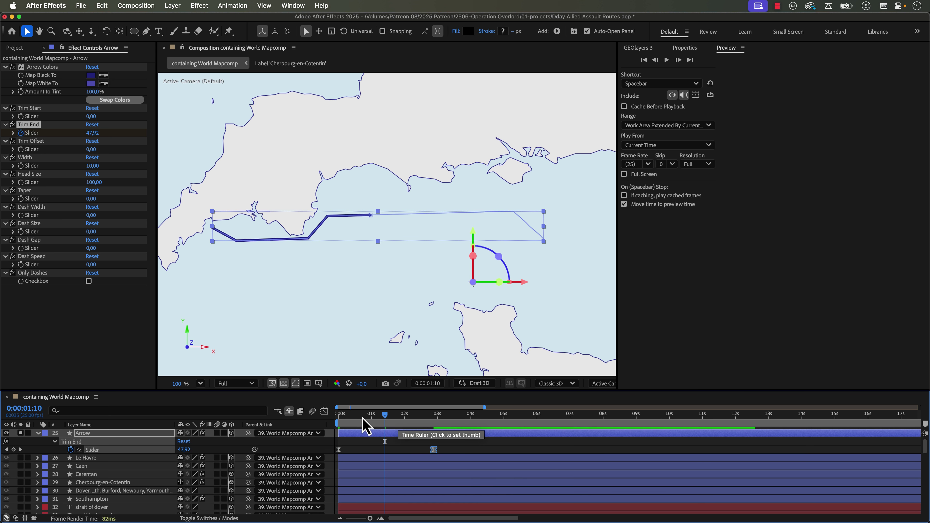
Step: Preview the slowed arrow animation from the start of the timeline, then collapse the Arrow layer's keyframes
click(499, 446)
key(Home)
key(space)
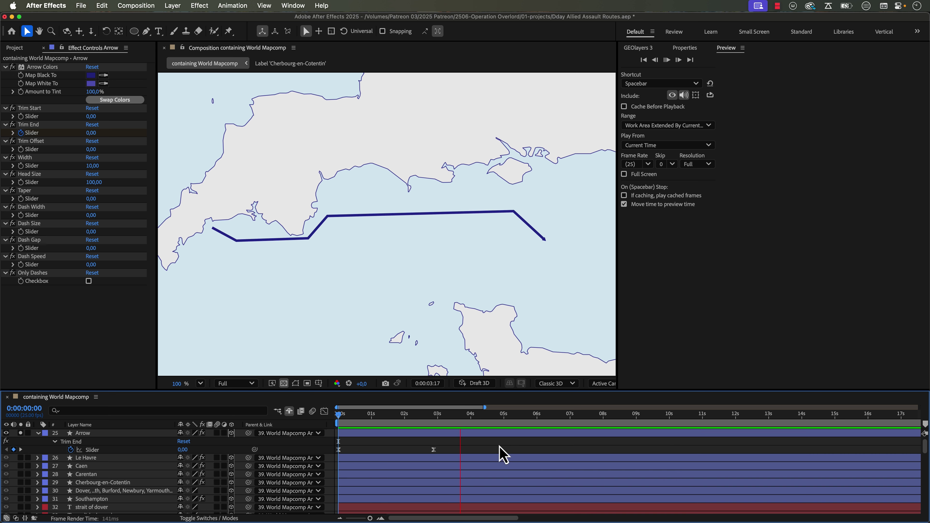
key(space)
key(u)
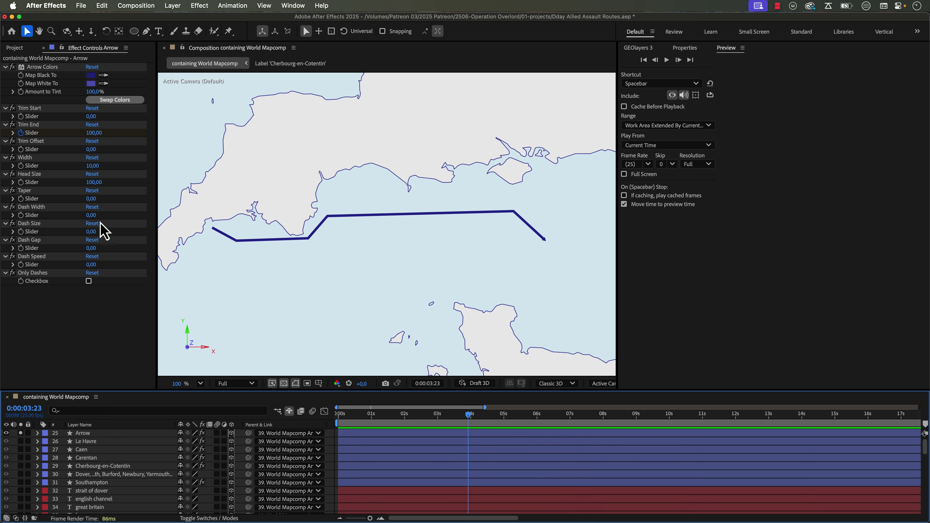
Step: Duplicate the Arrow layer, solo the Operation Overlord.ai reference map with the copy, and unsolo the original arrow
click(80, 434)
key(super+d)
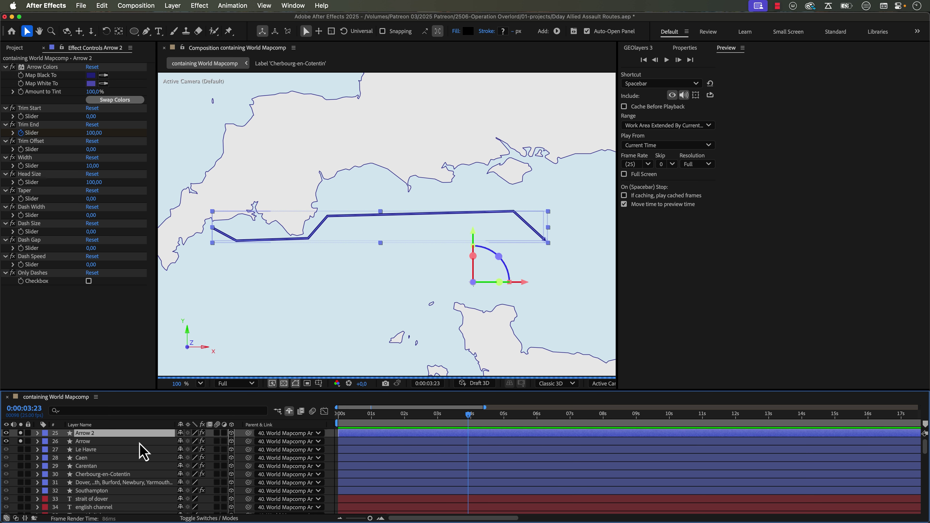
scroll(110, 473, down, 2)
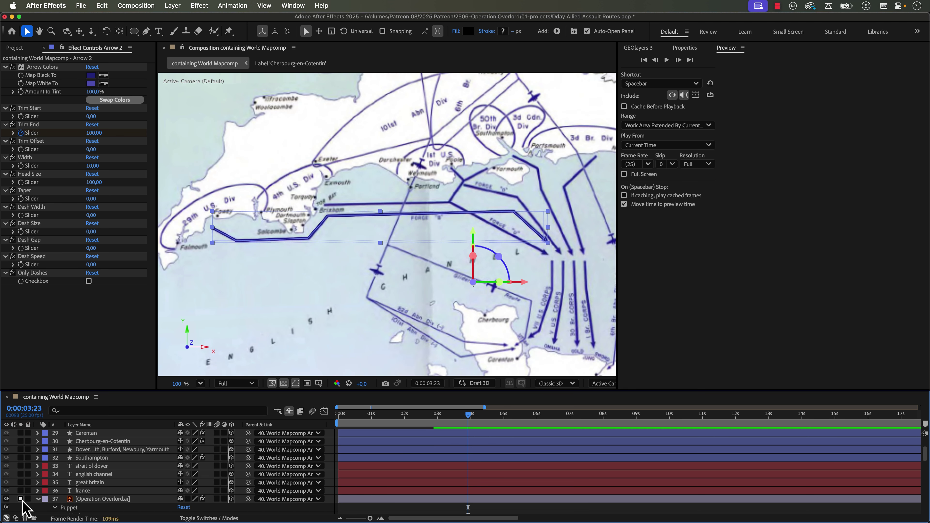
scroll(114, 480, up, 2)
click(21, 441)
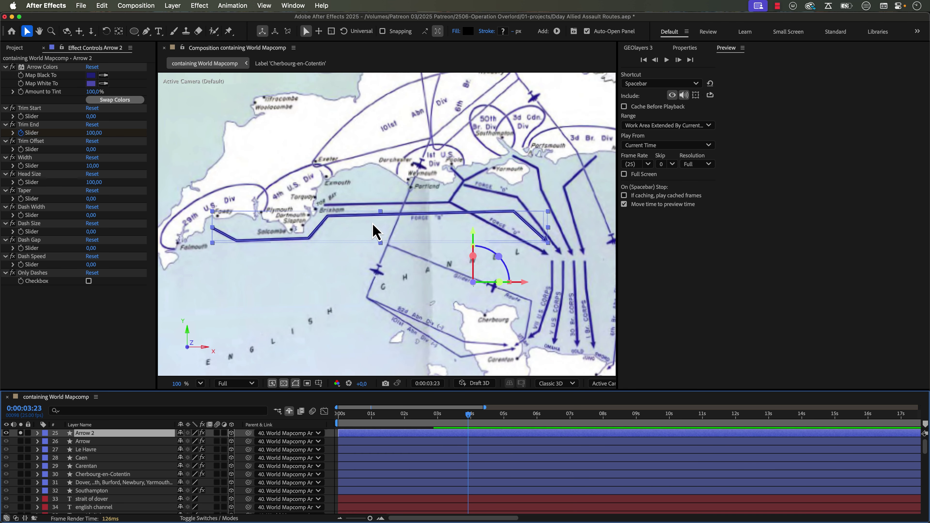
Step: Move Arrow 2's start point to Tor Bay and its second point to the bend in the reference map's Force "U" route
key(g)
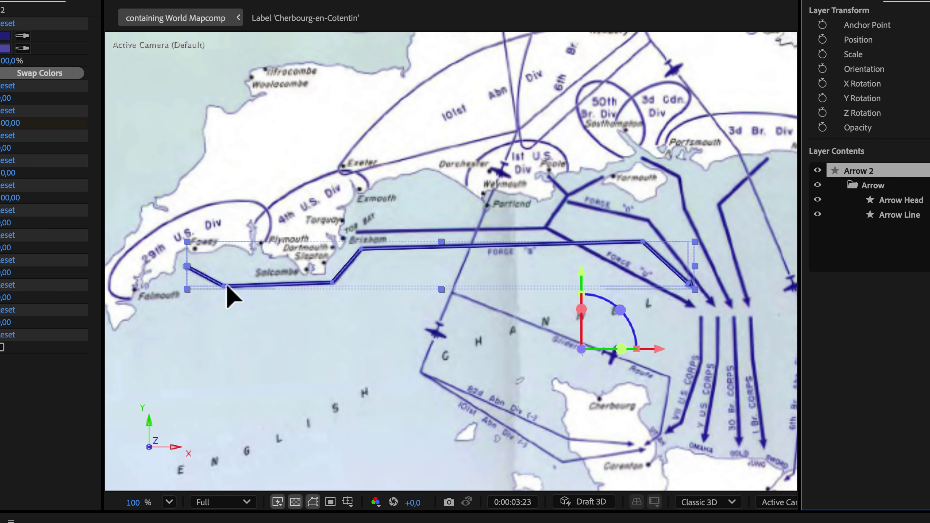
drag(223, 286, 229, 306)
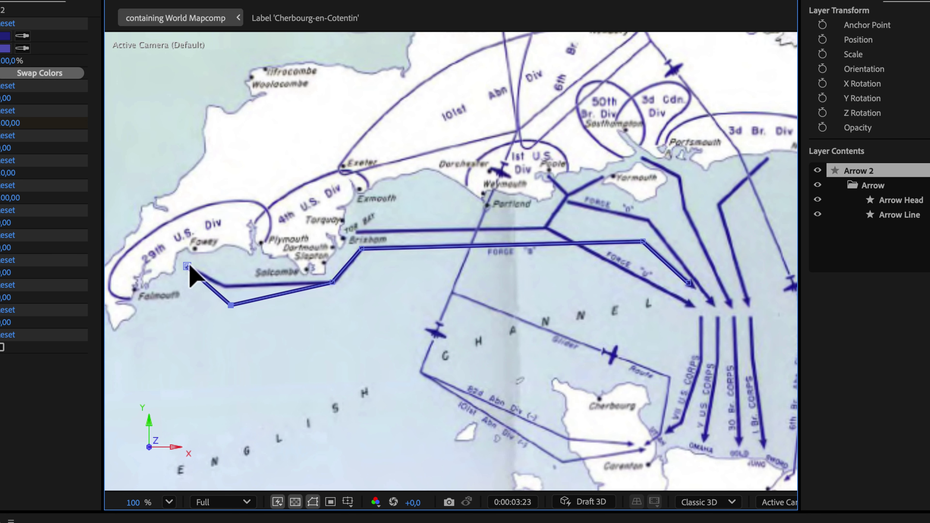
drag(187, 265, 359, 232)
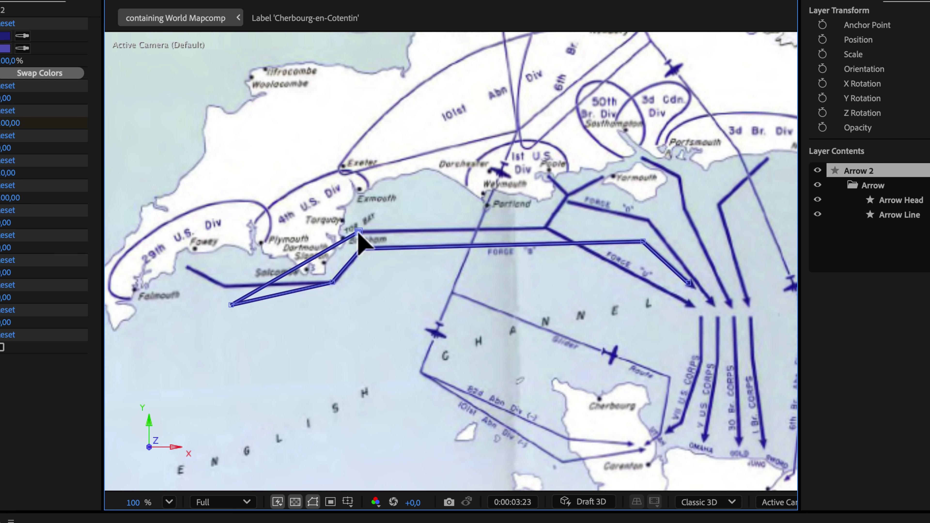
drag(231, 305, 548, 228)
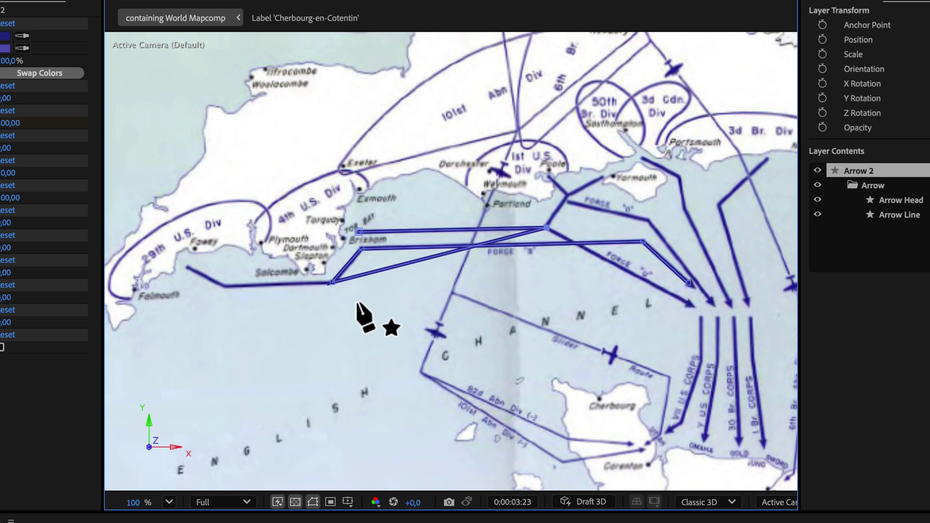
Step: Move Arrow 2's surplus points off the route and place its third point at the reference map's Force "U" arrowhead
drag(331, 283, 363, 406)
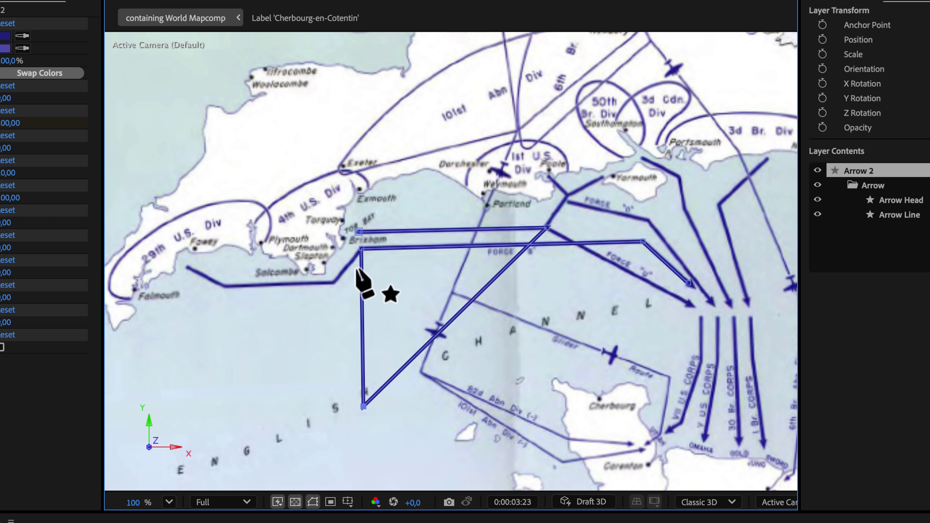
drag(340, 316, 336, 332)
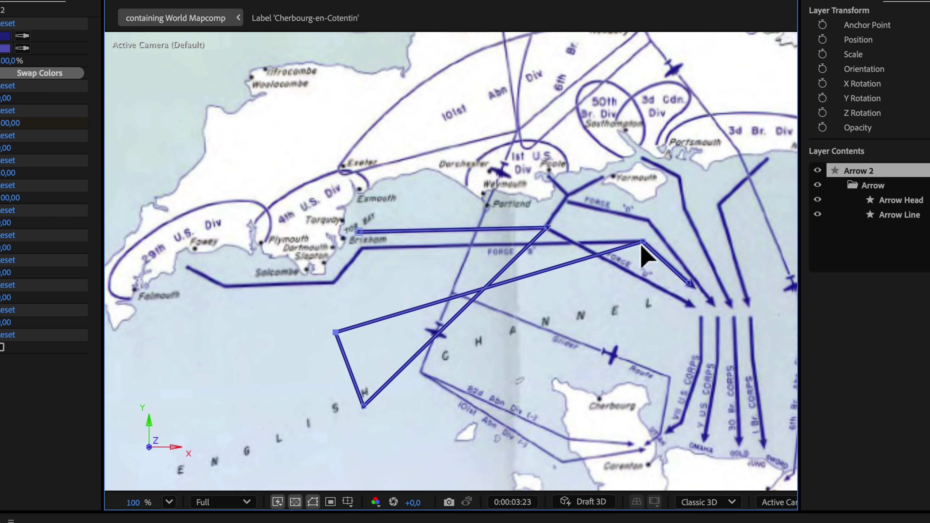
drag(641, 242, 635, 394)
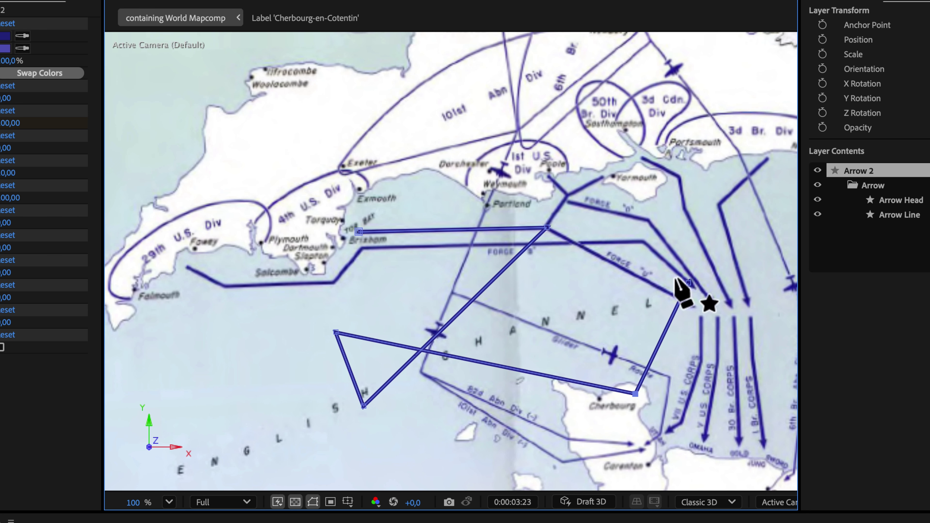
drag(687, 282, 729, 376)
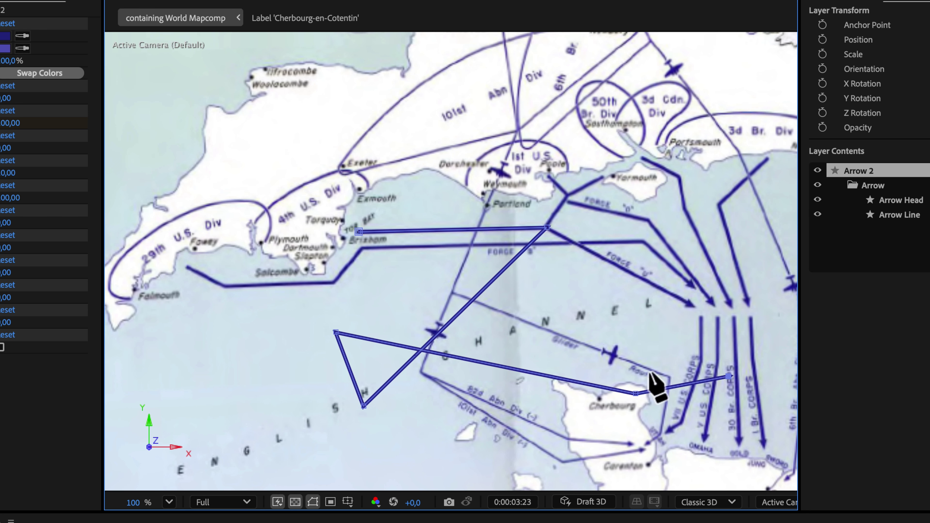
drag(336, 332, 544, 393)
drag(363, 406, 687, 303)
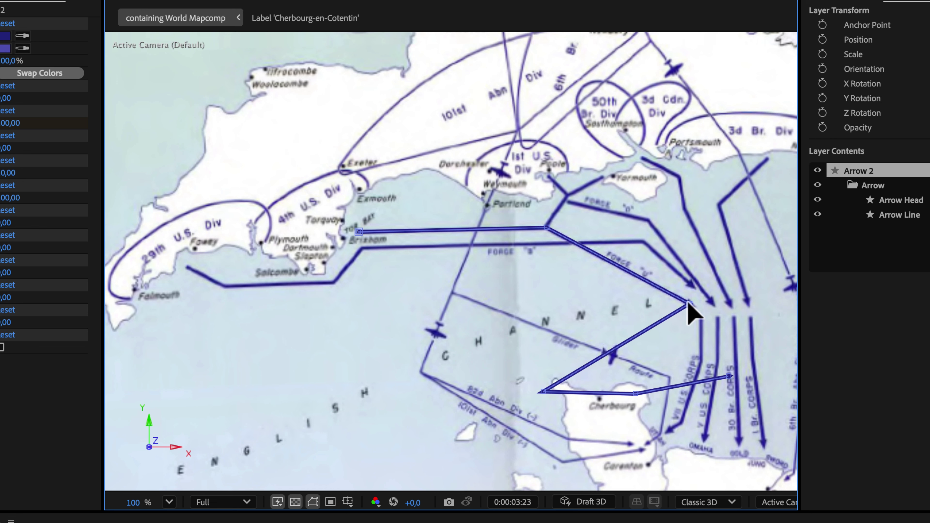
Step: Delete the three surplus points beyond the Force "U" arrowhead from Arrow 2's path
click(543, 392)
key(Delete)
click(636, 393)
key(Delete)
click(729, 376)
key(Delete)
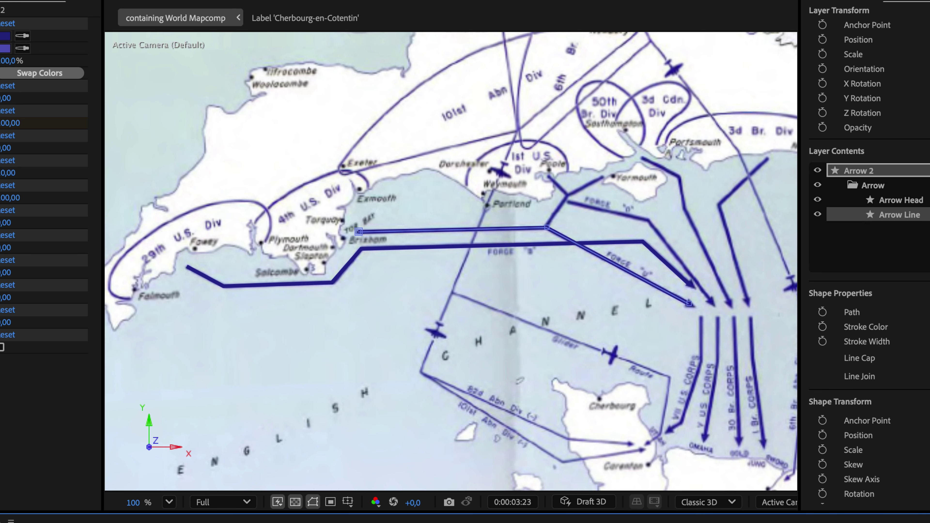
Step: Preview the growth of the two arrows and examine their routes across the English Channel
key(space)
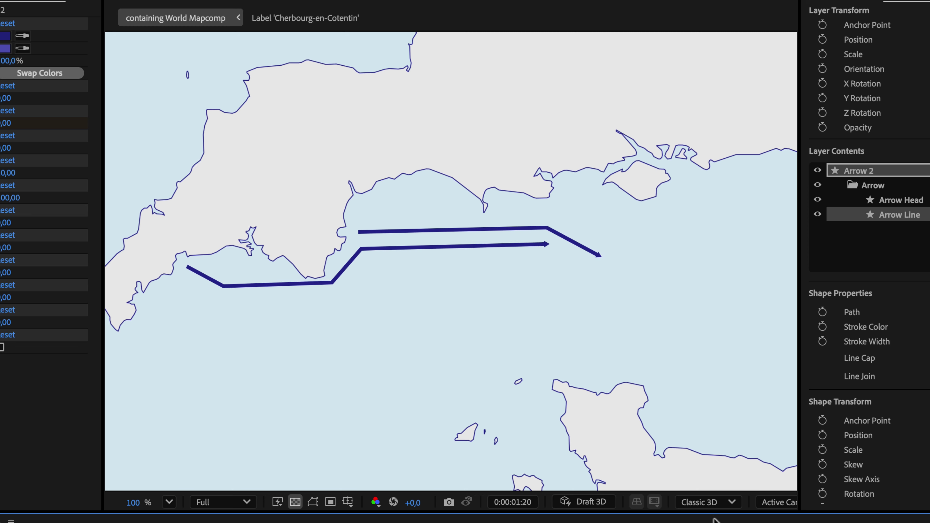
key(space)
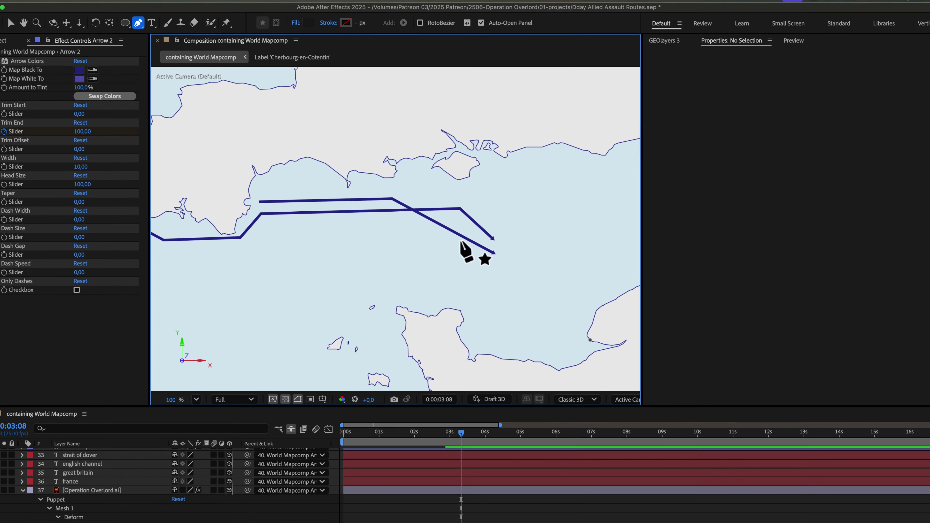
scroll(460, 241, down, 2)
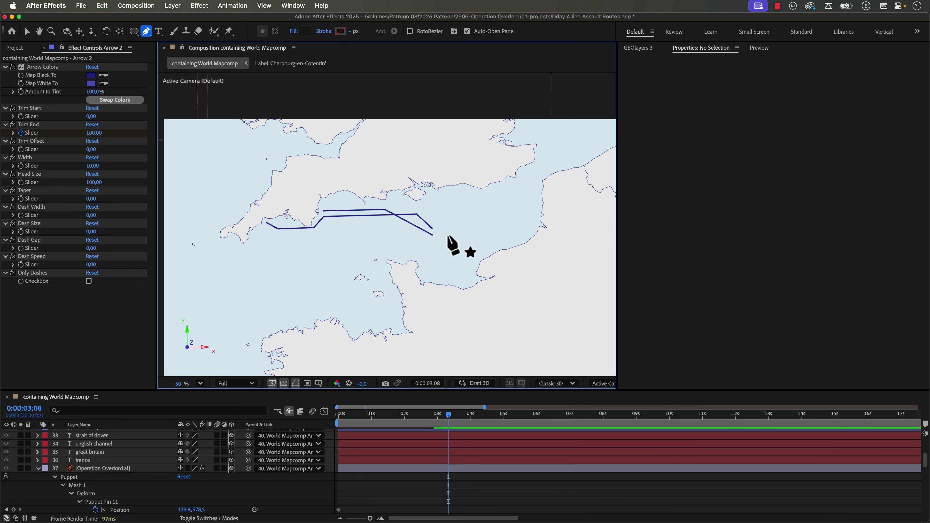
scroll(447, 237, up, 3)
key(h)
drag(442, 233, 495, 250)
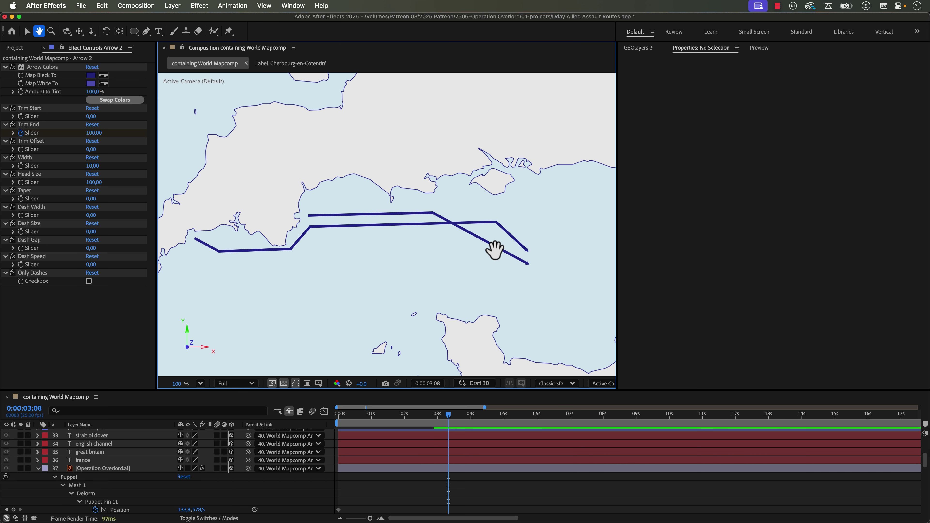
key(g)
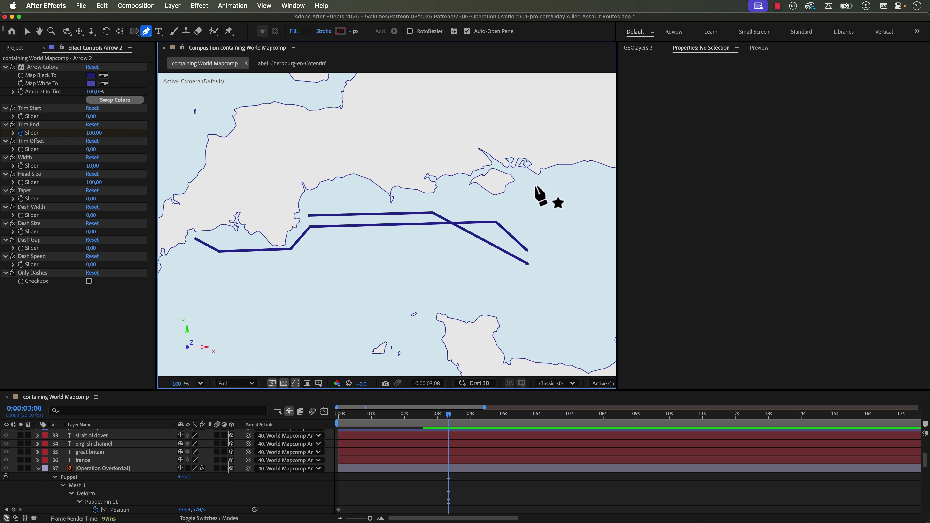
key(v)
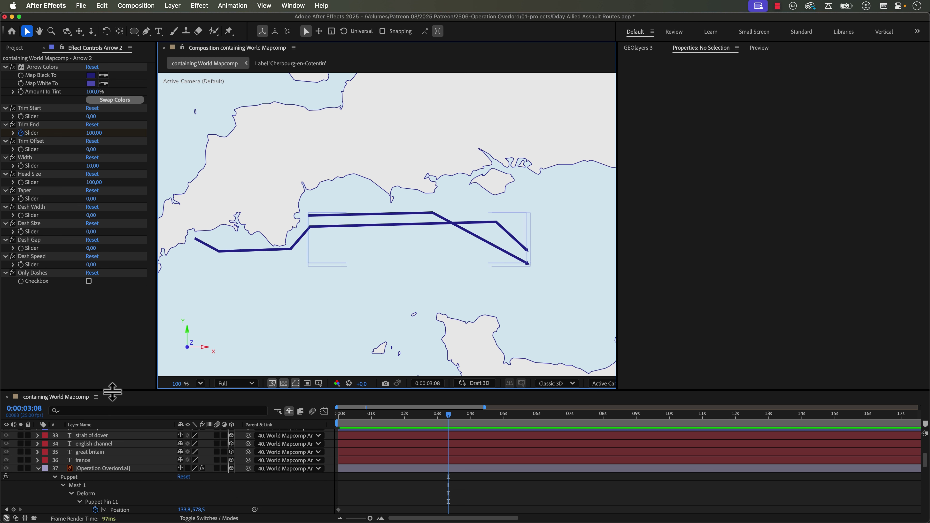
Step: Duplicate the Arrow 2 layer to start the next assault route
scroll(96, 468, up, 4)
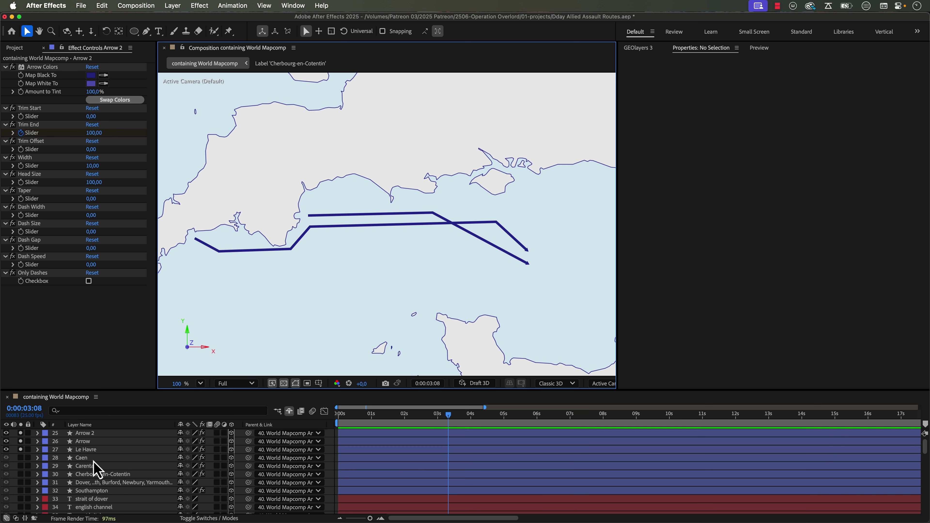
click(89, 435)
key(u)
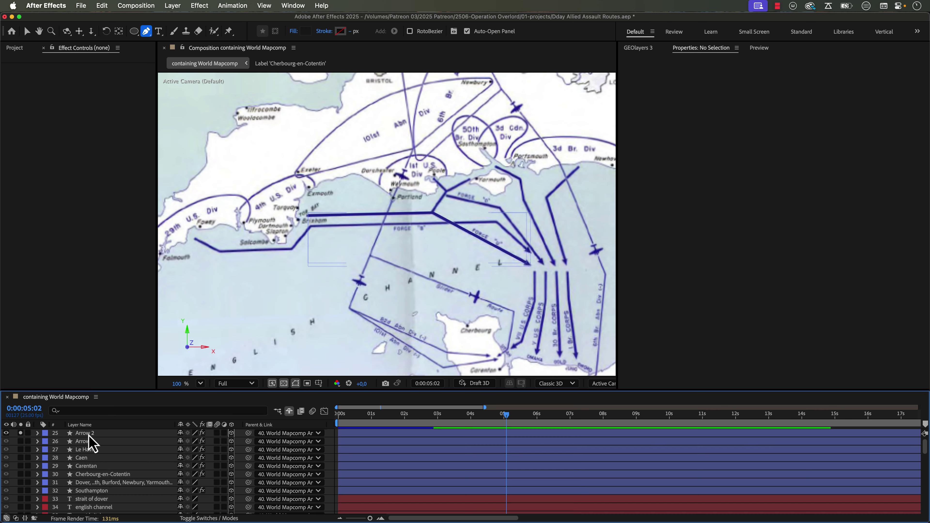
click(87, 434)
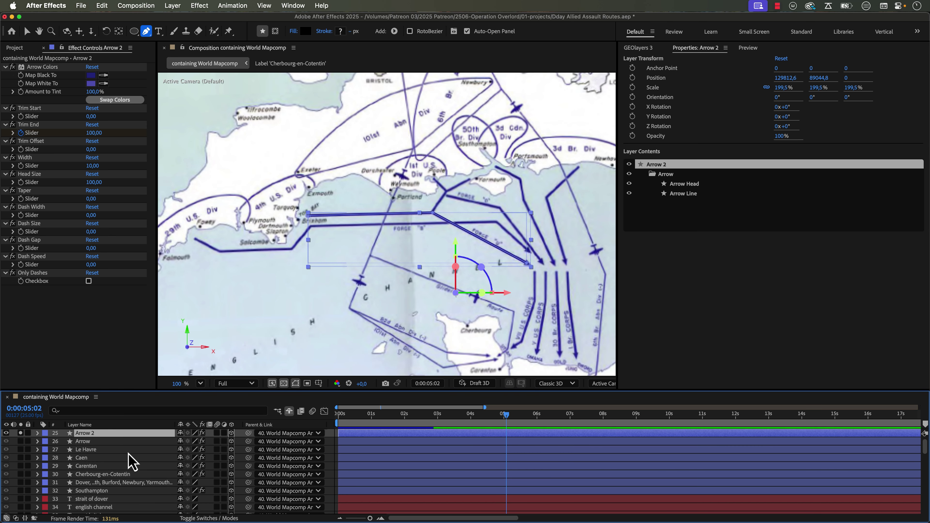
key(super+d)
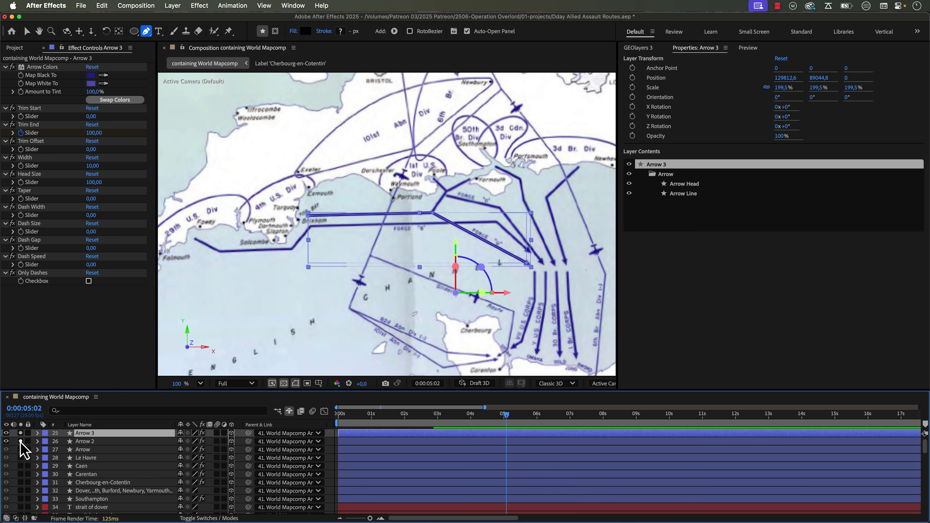
Step: Reshape the Arrow 3 path to run from Poole through the bend and junction to the Force "U" arrowhead
drag(309, 214, 432, 179)
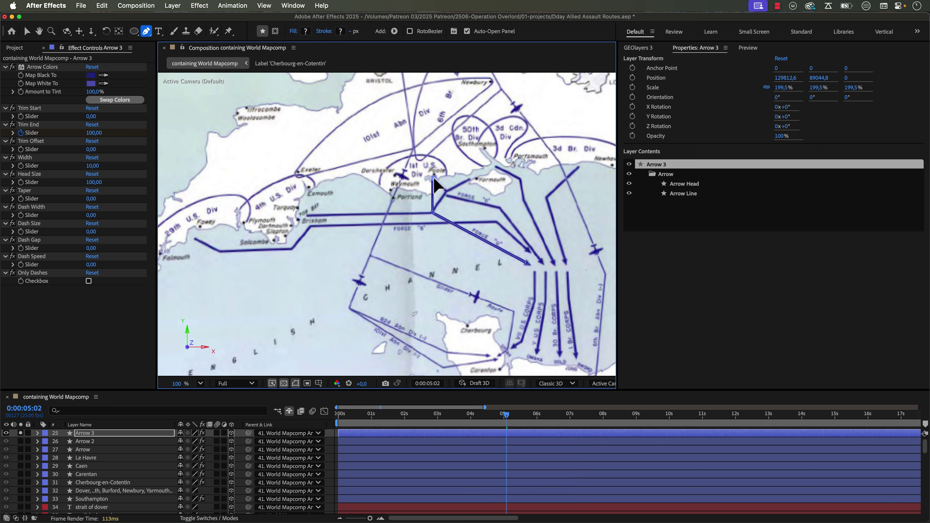
drag(432, 213, 446, 189)
drag(525, 262, 439, 216)
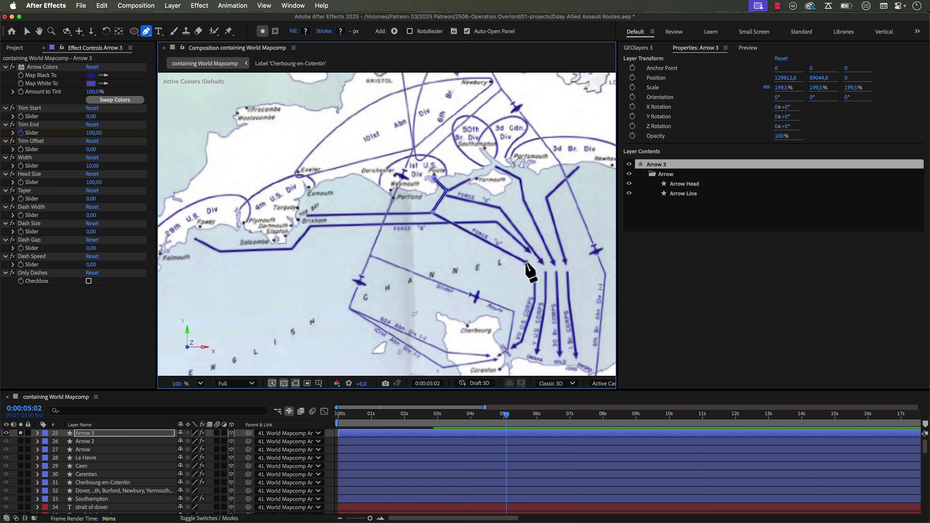
click(525, 262)
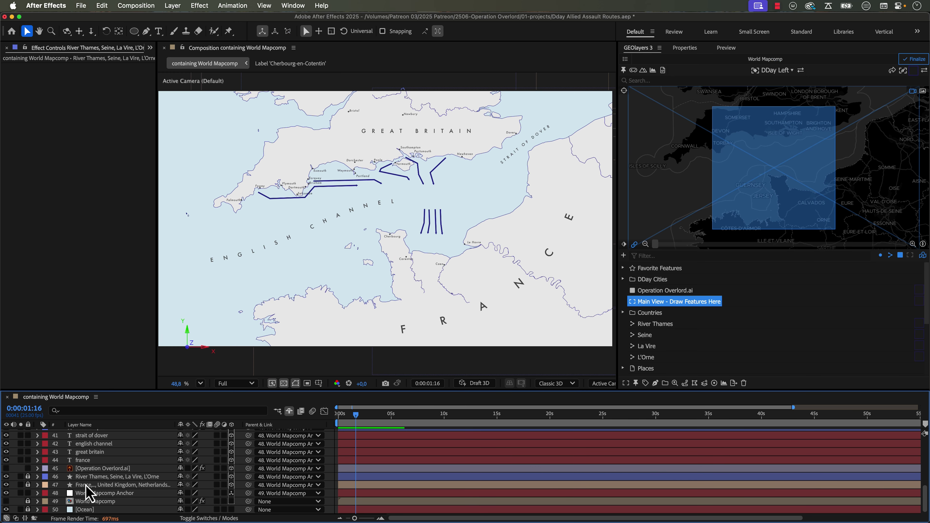
Step: Show the Operation Overlord.ai reference layer and pan the GEOlayers map so more of northern England's air-route area fits in view
click(6, 468)
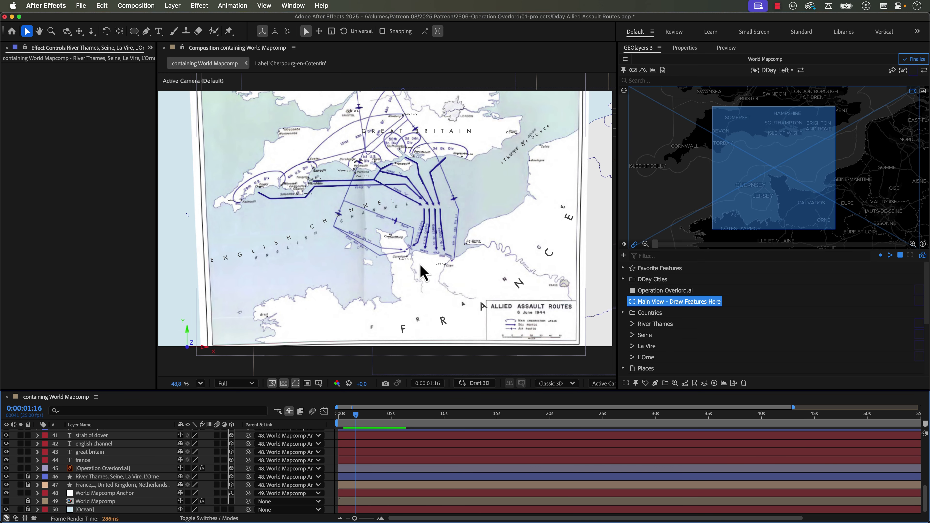
click(777, 148)
drag(779, 143, 778, 153)
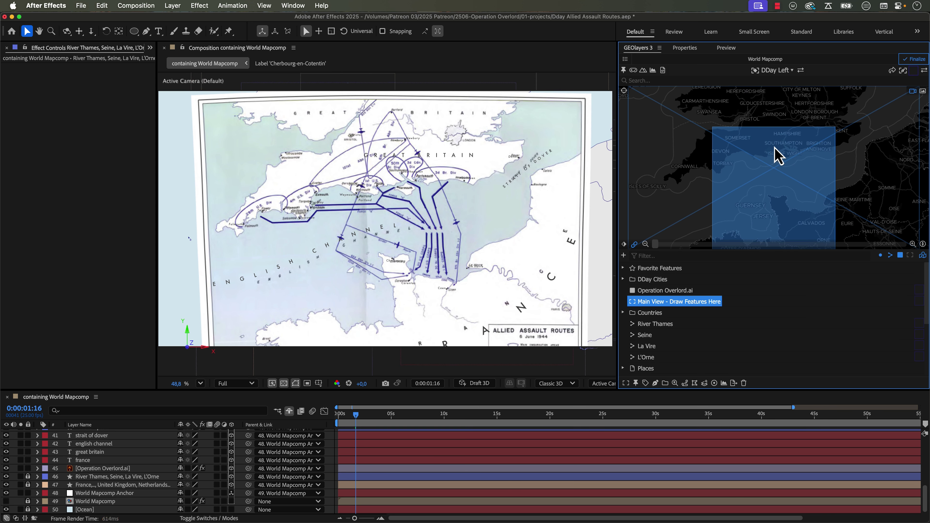
click(223, 468)
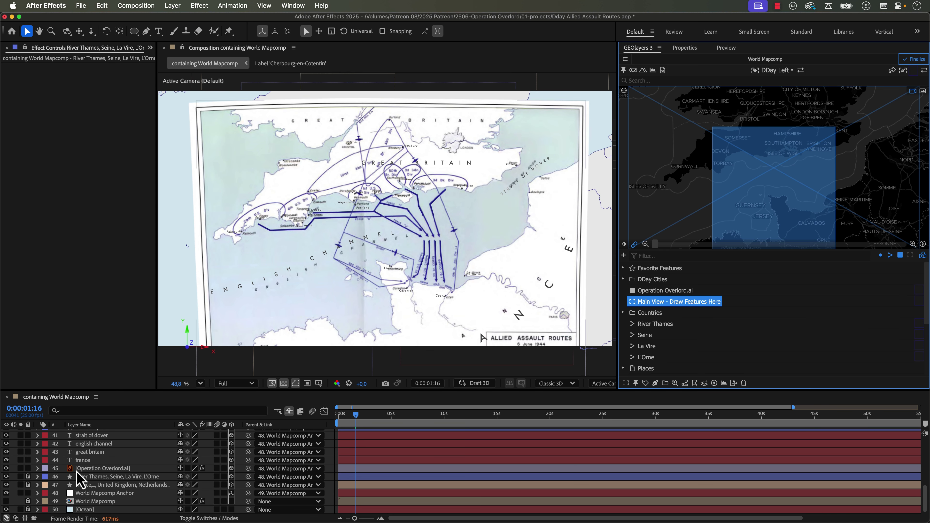
Step: Duplicate the original Arrow layer to use for an airborne route
scroll(76, 476, up, 8)
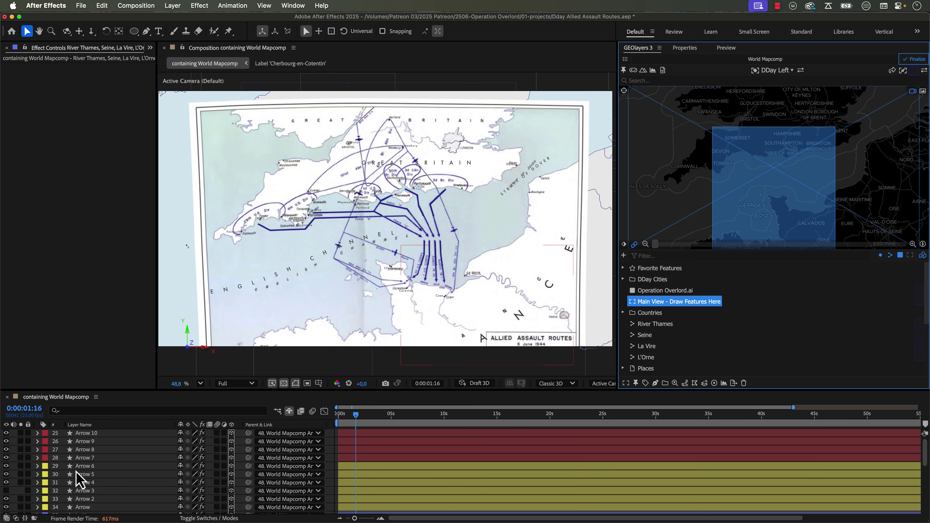
scroll(82, 484, down, 1)
click(83, 490)
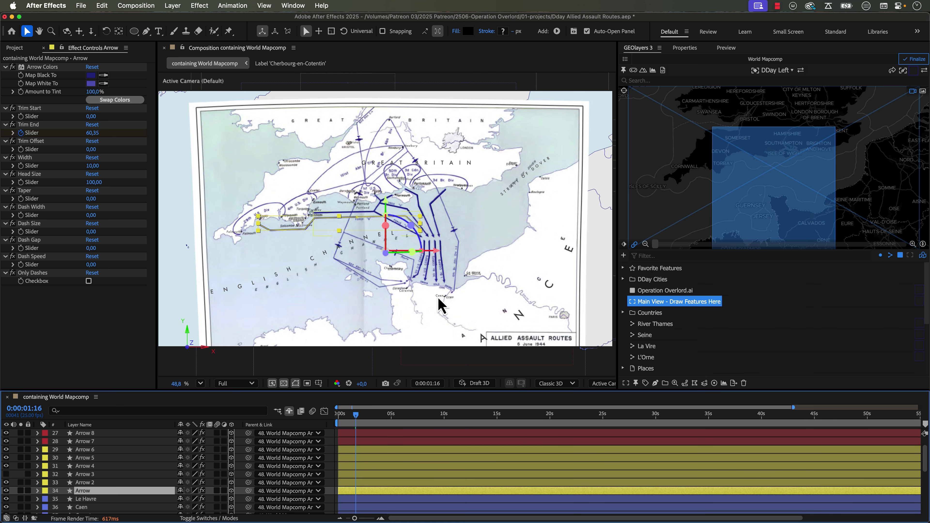
key(super+d)
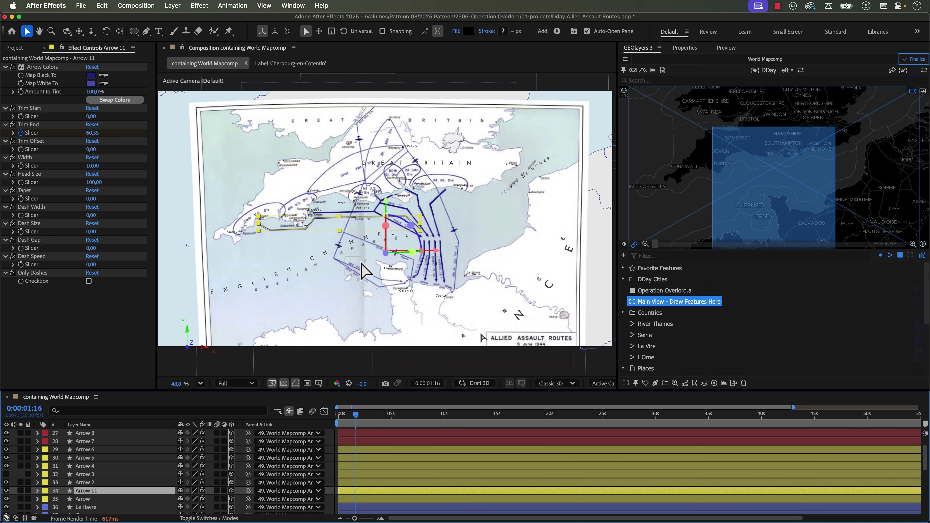
Step: Move the Arrow 11 layer above Arrow 10 and set its label color to Blue
drag(91, 499, 75, 447)
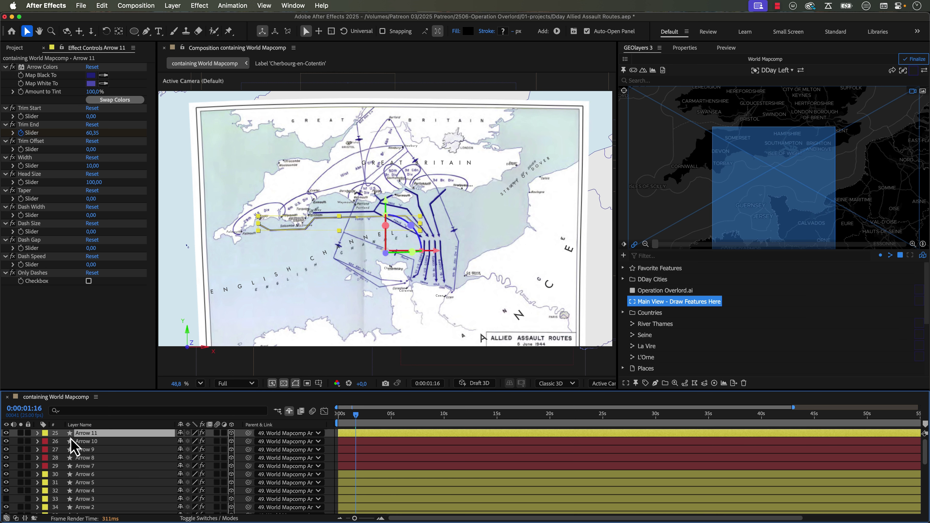
click(45, 433)
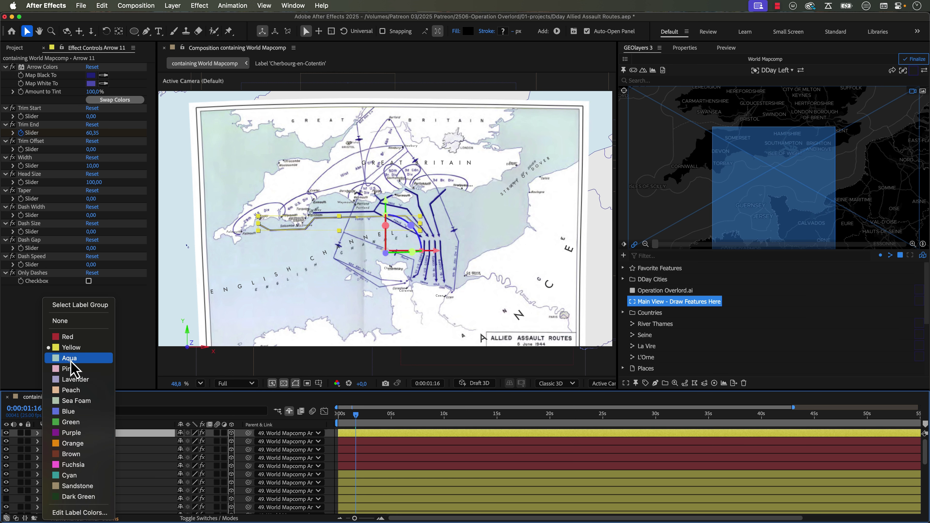
click(70, 421)
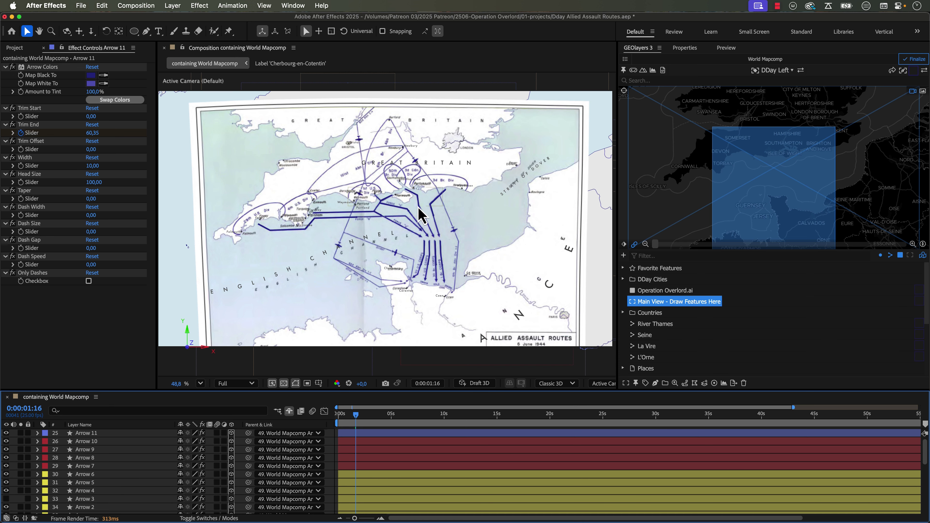
Step: Move Arrow 11's path start to the upper end of the 82d Abn Div air route and its next vertex to the first bend
scroll(418, 206, up, 1)
click(286, 235)
key(g)
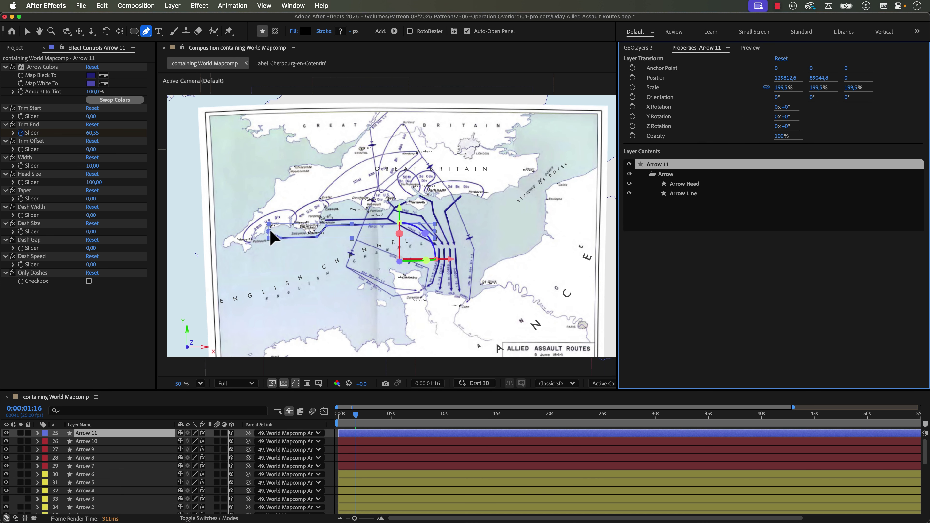
click(270, 235)
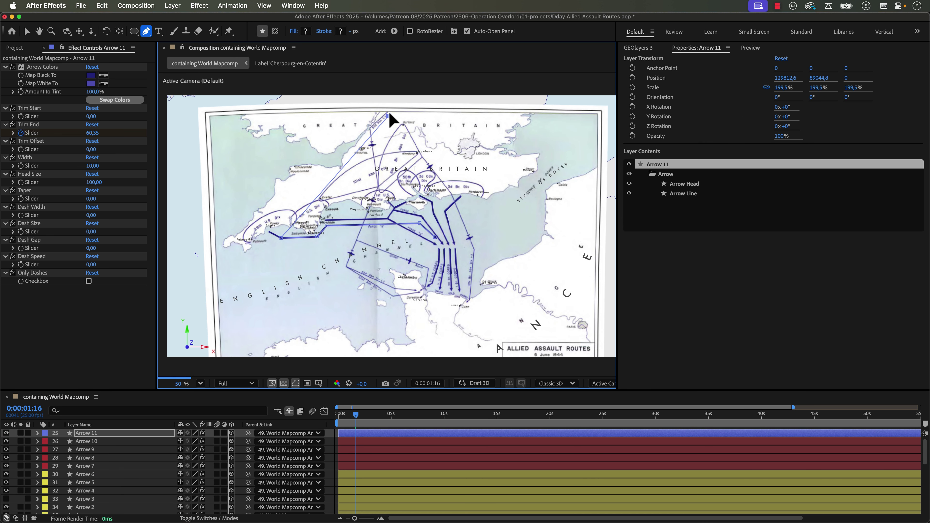
click(389, 108)
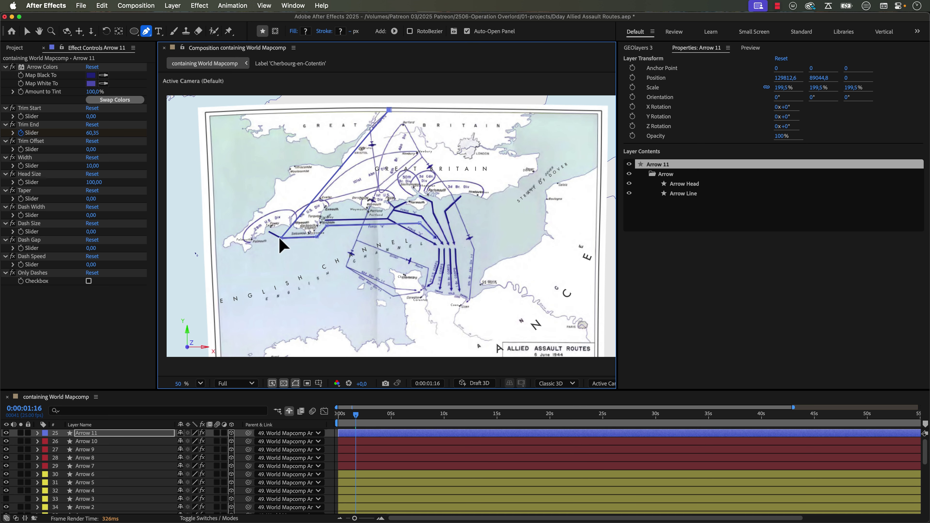
click(372, 125)
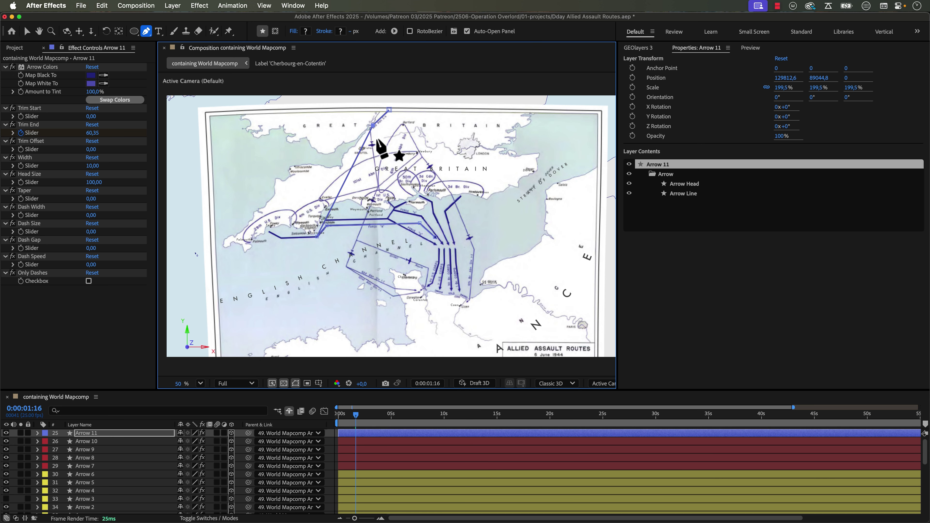
Step: Align Arrow 11's second vertex precisely with the route bend north of Bristol and set Fast Previews to Off (Final Quality)
scroll(381, 146, up, 5)
key(h)
drag(366, 227, 388, 329)
drag(372, 172, 415, 317)
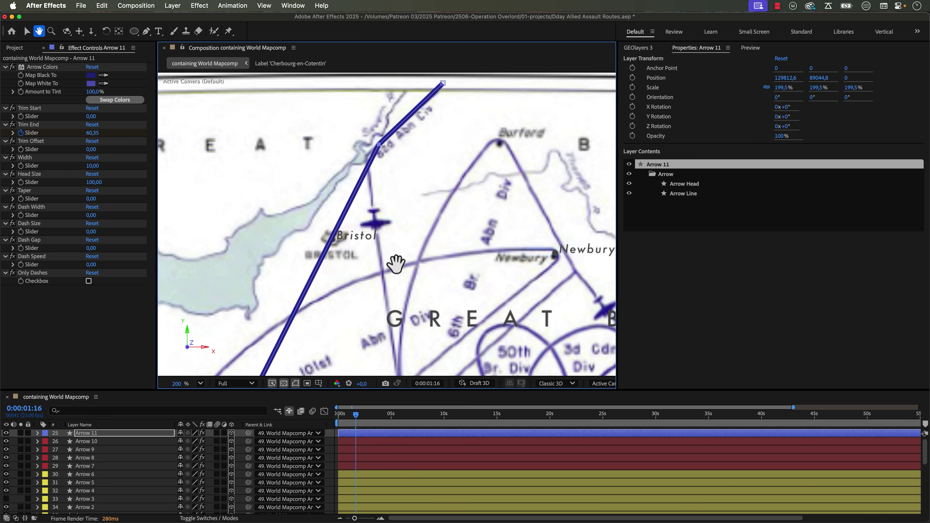
key(g)
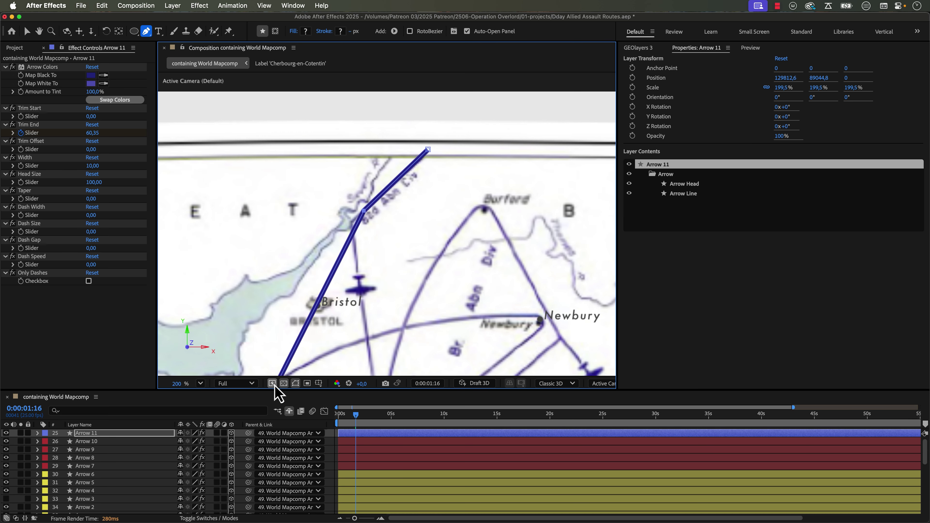
click(274, 385)
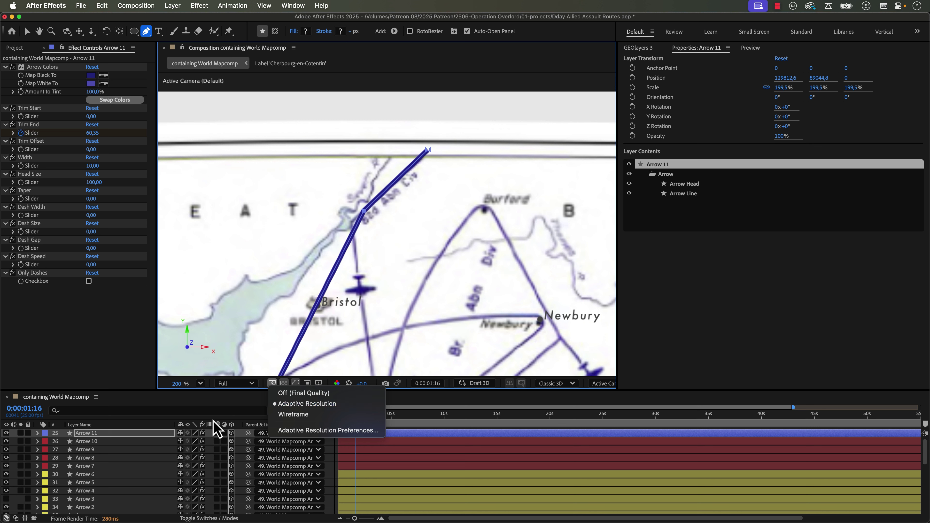
click(170, 364)
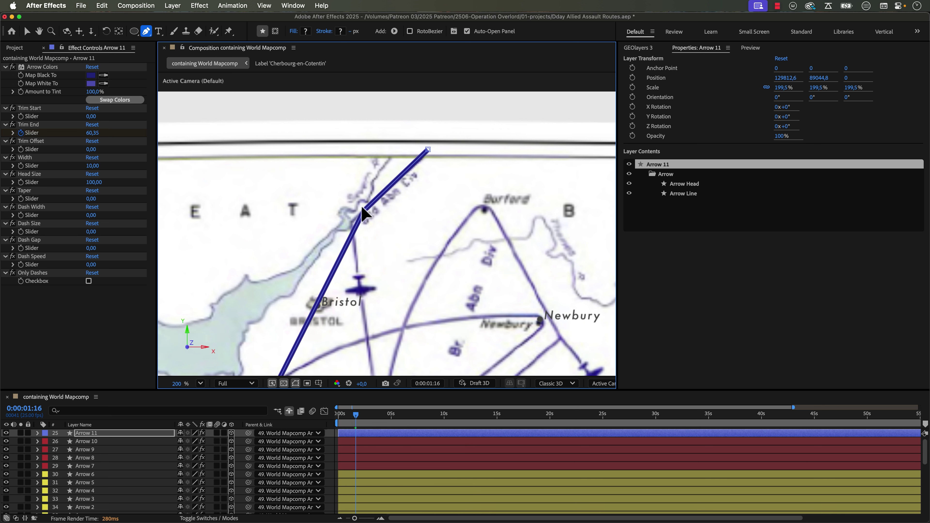
drag(364, 212, 352, 224)
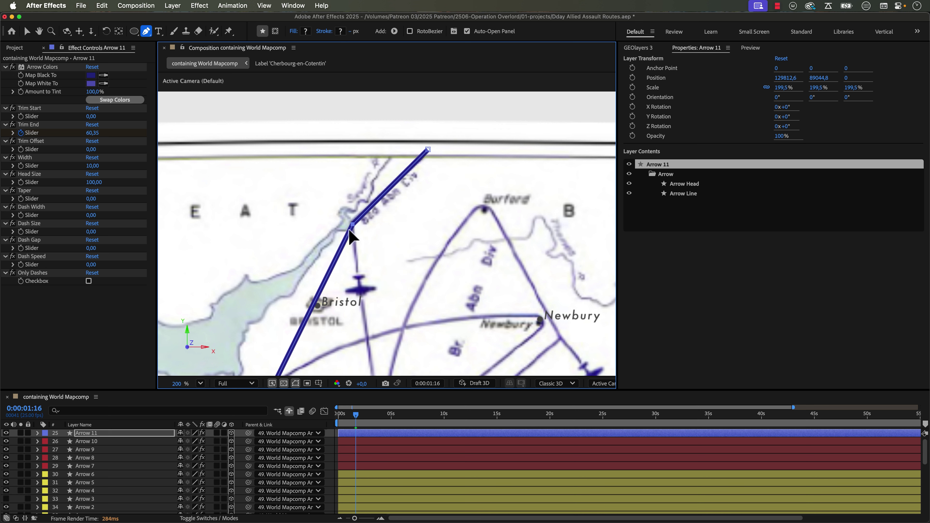
click(272, 383)
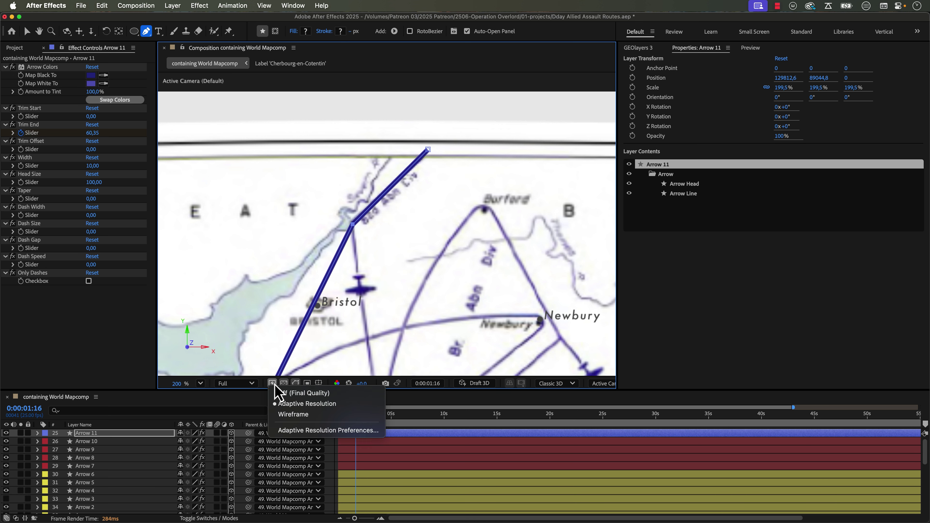
click(284, 395)
Step: Shape the rest of Arrow 11's path through the Dorchester junction and mid-Channel bend along the 101st Abn Div line to its arrowhead near Carentan
key(h)
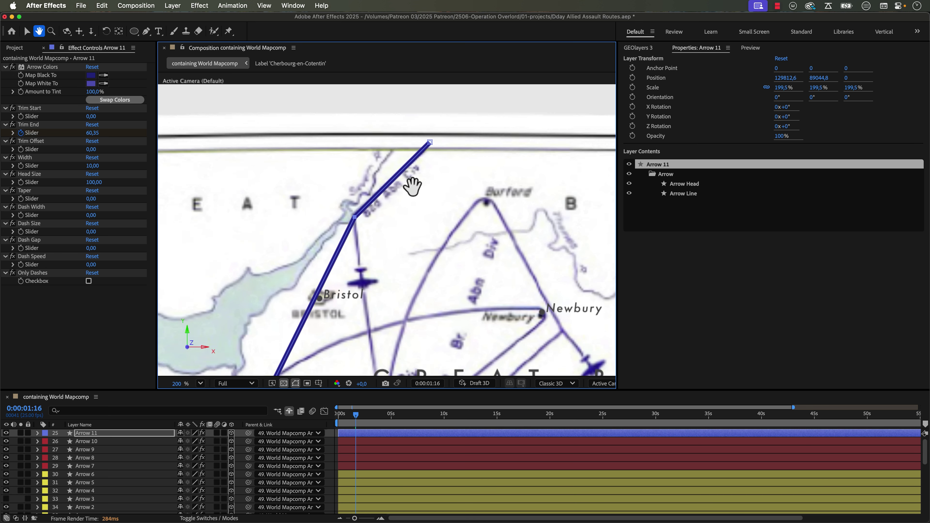
scroll(402, 244, down, 10)
scroll(403, 245, down, 10)
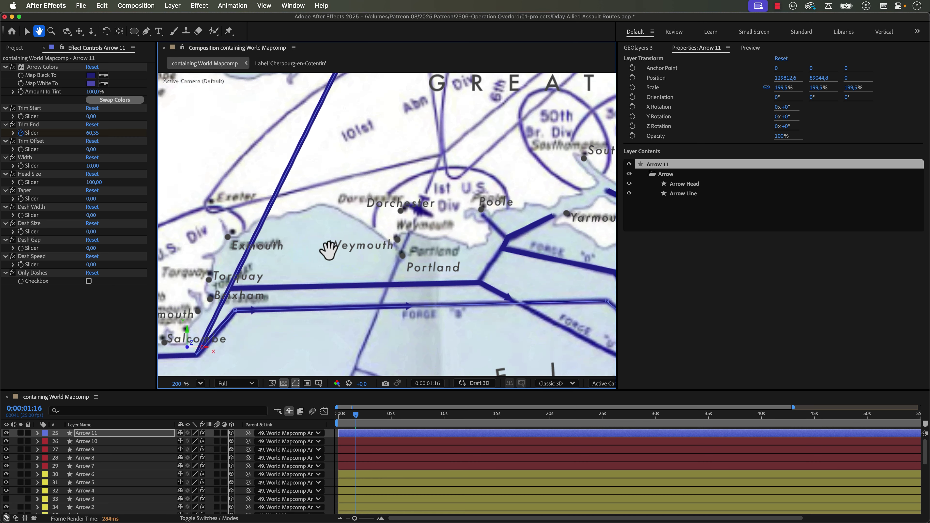
scroll(332, 285, up, 2)
key(g)
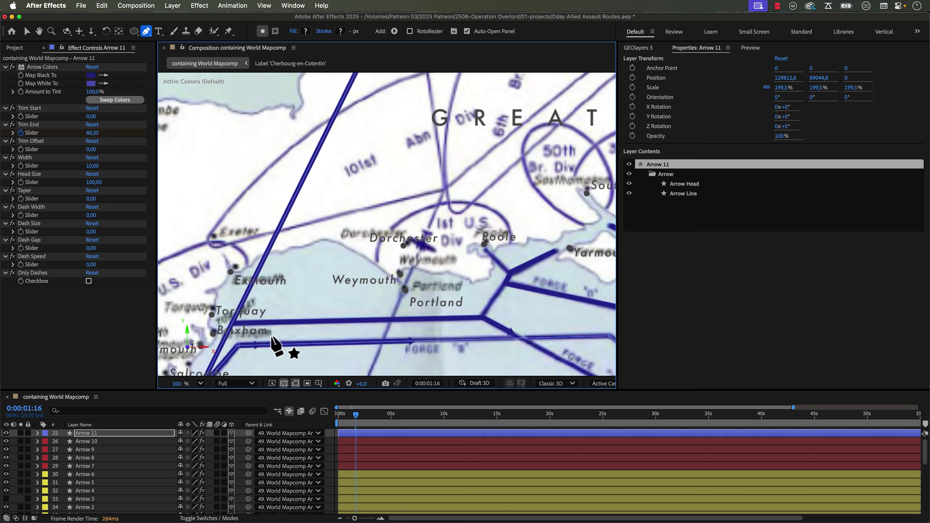
key(comma)
drag(296, 306, 316, 291)
scroll(357, 328, down, 8)
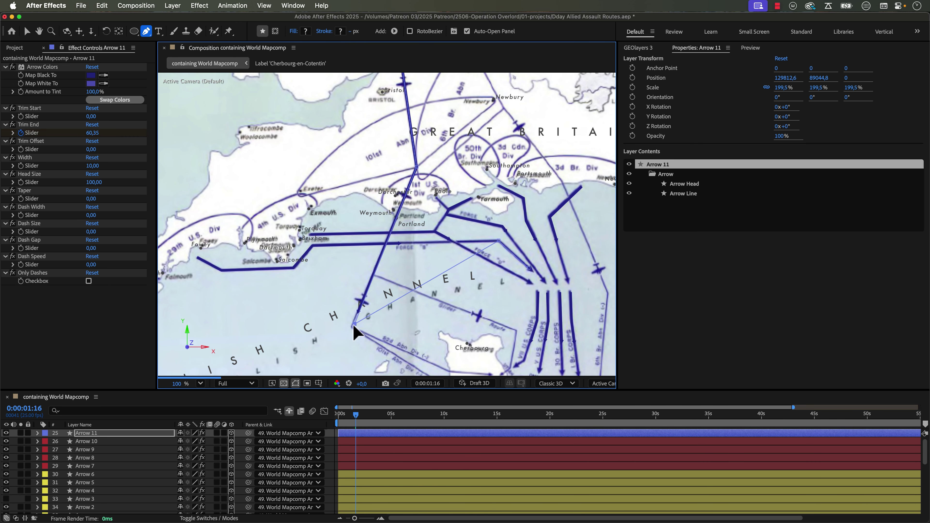
drag(434, 254, 422, 284)
drag(504, 166, 473, 277)
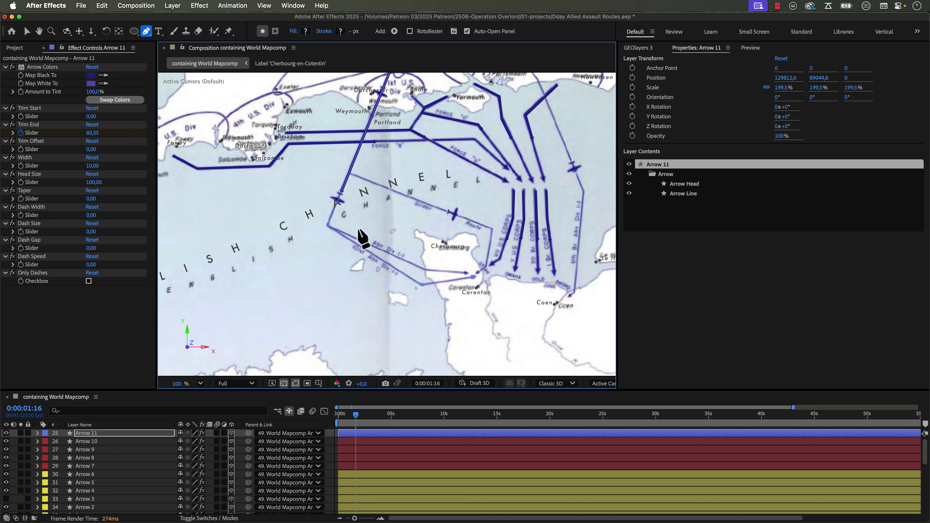
Step: Set Arrow 11's Width to 5 and play back its animation until the arrow is nearly fully drawn
key(v)
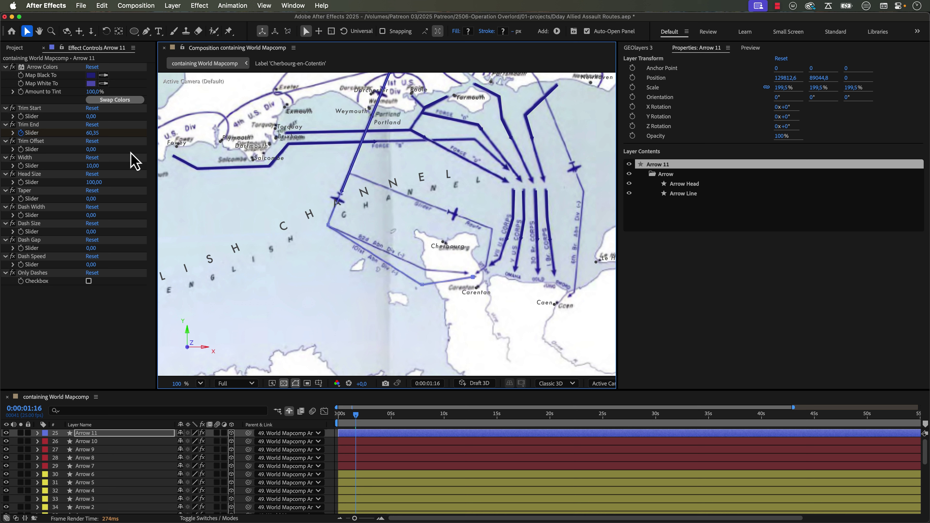
click(93, 165)
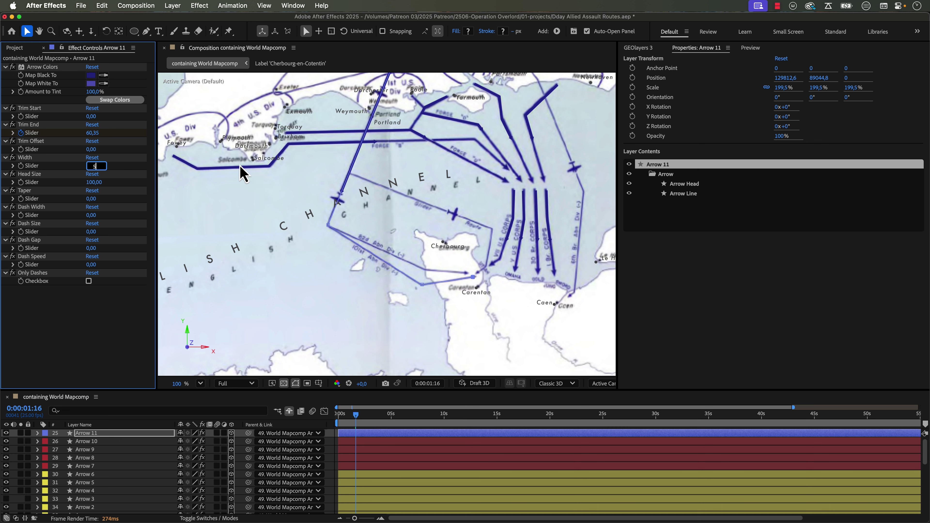
key(Return)
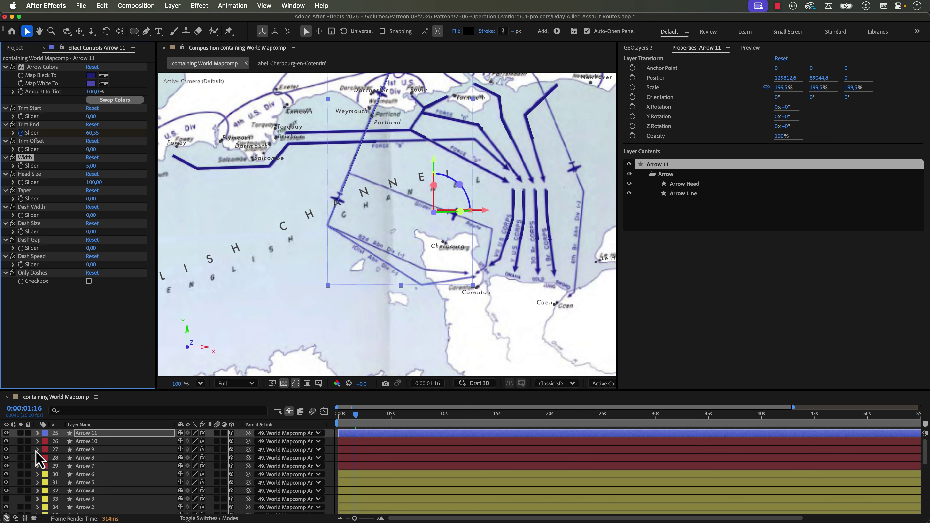
key(space)
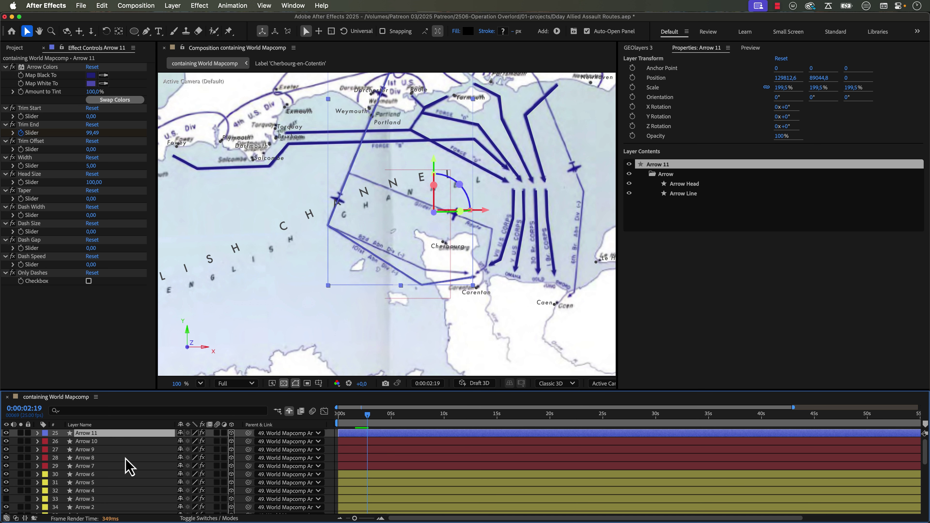
Step: Duplicate the Arrow 11 layer for the next airborne branch and solo the duplicate for path editing
key(super+d)
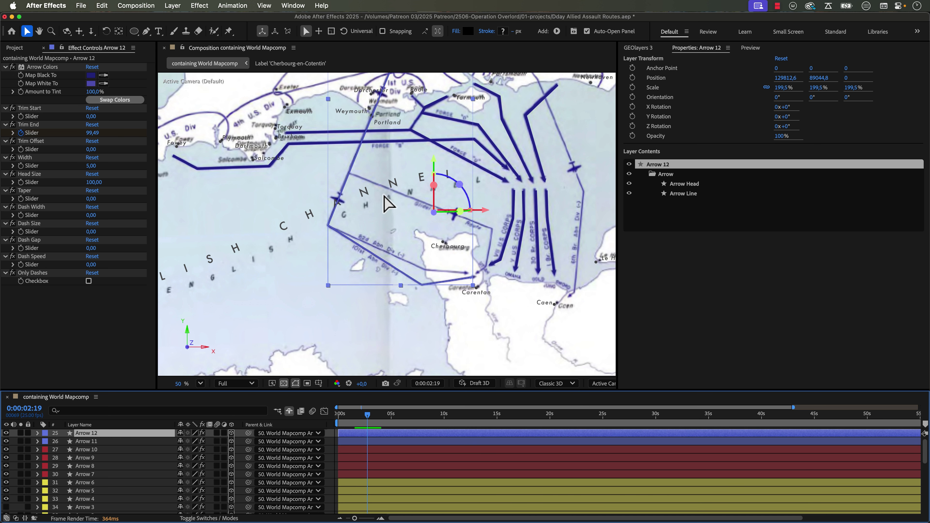
key(comma)
drag(384, 177, 384, 185)
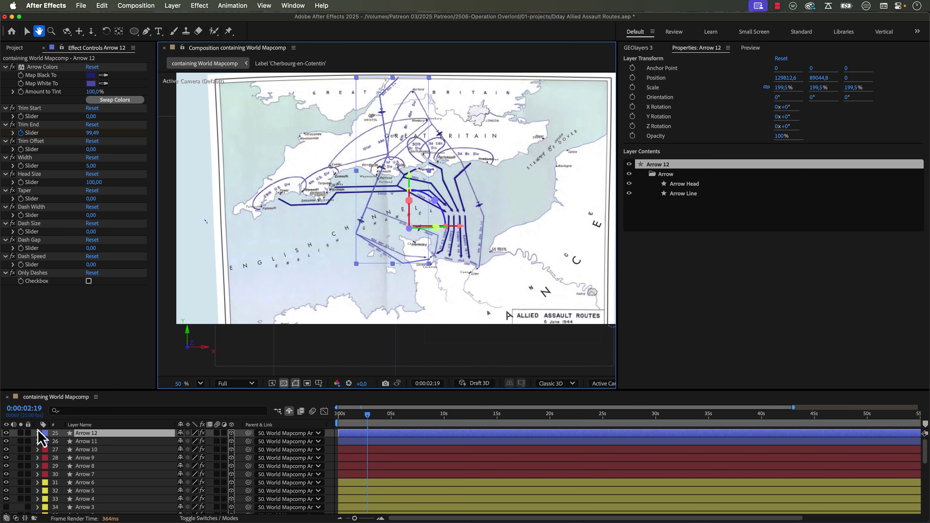
drag(21, 432, 20, 441)
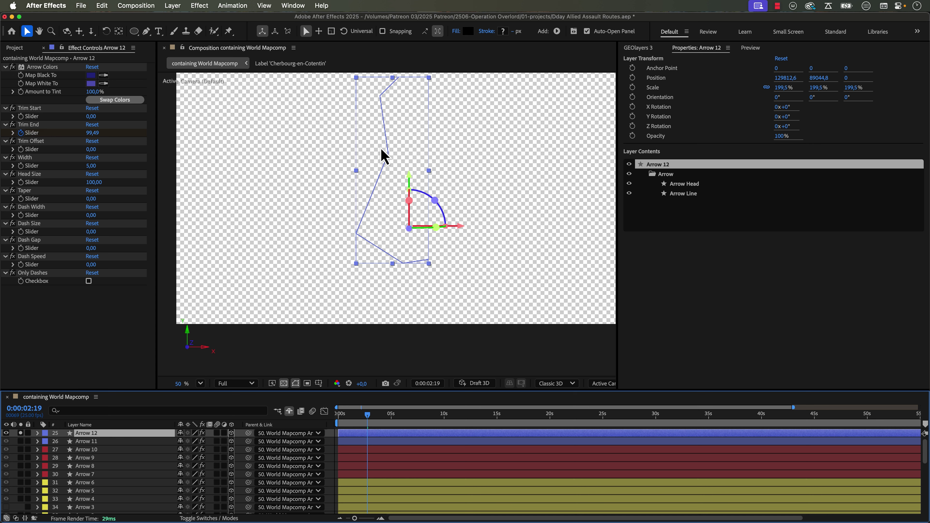
Step: Delete the first three vertices of Arrow 12's path so that it starts at the mid-Channel bend
key(g)
click(399, 78)
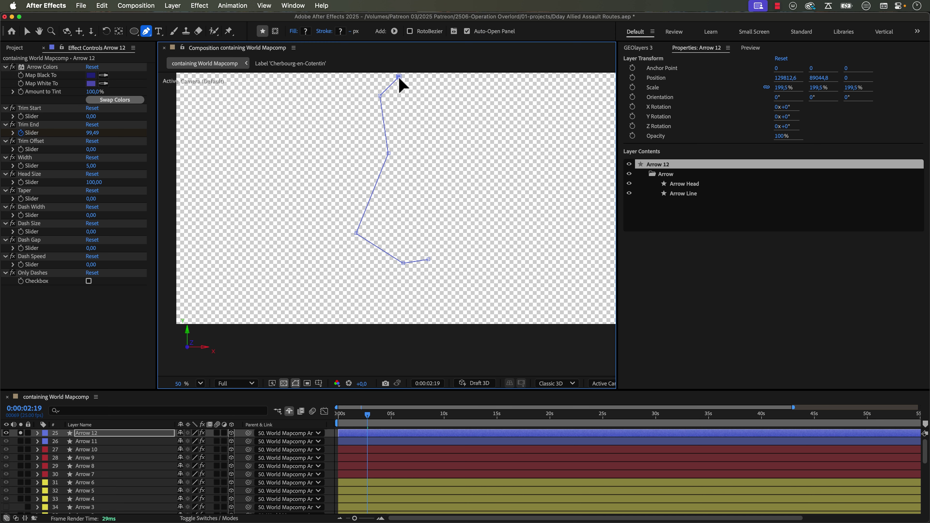
key(Delete)
key(Delete)
click(388, 154)
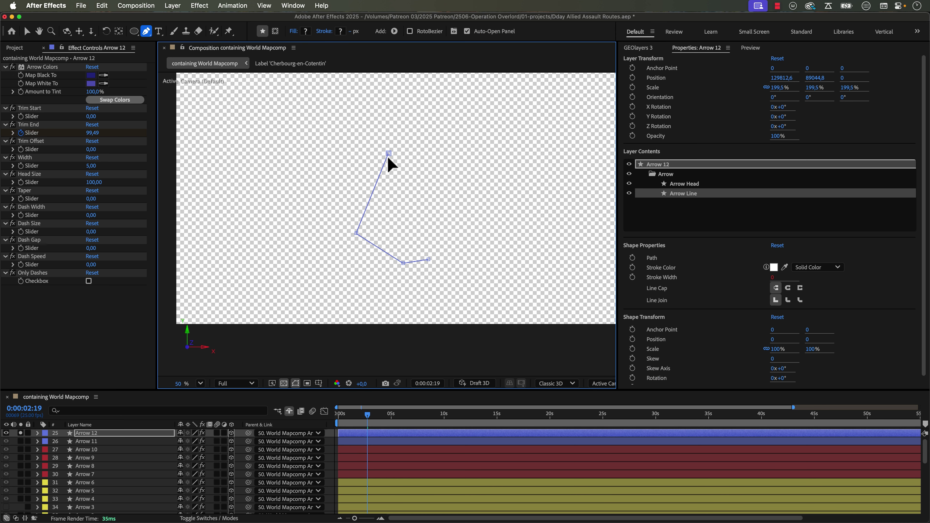
key(Delete)
key(super+z)
key(super+z)
key(super+z)
Step: Solo the Operation Overlord.ai reference layer and reshape Arrow 12 along the 82d Abn Div (-) branch to its arrowhead
scroll(25, 450, down, 6)
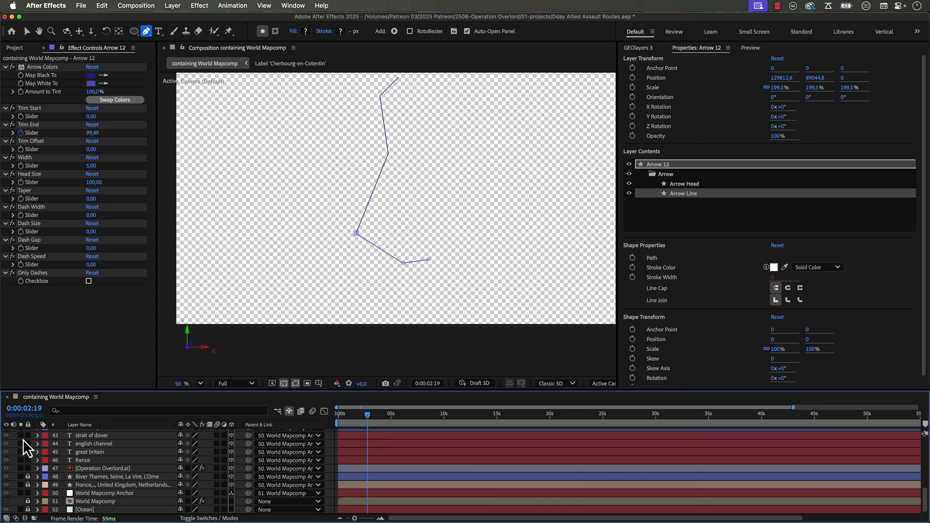
click(20, 468)
scroll(392, 257, up, 2)
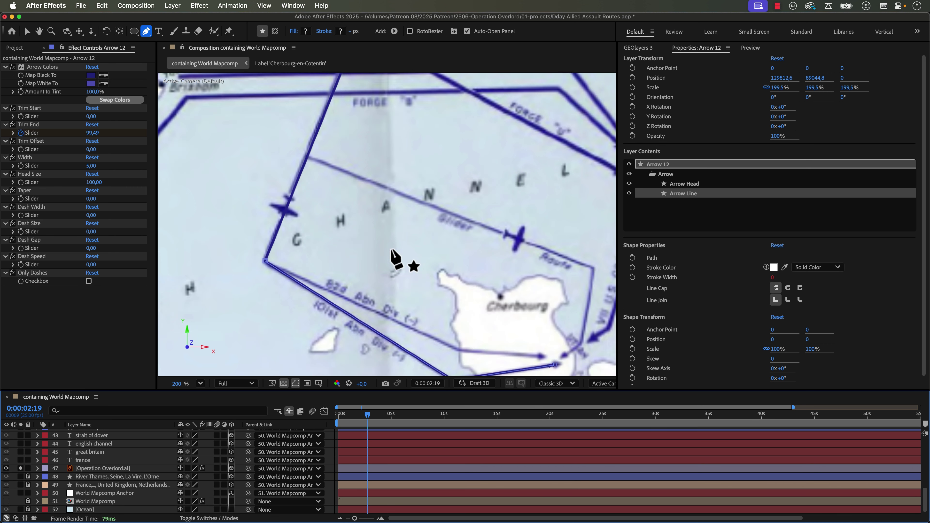
key(h)
drag(337, 235, 314, 210)
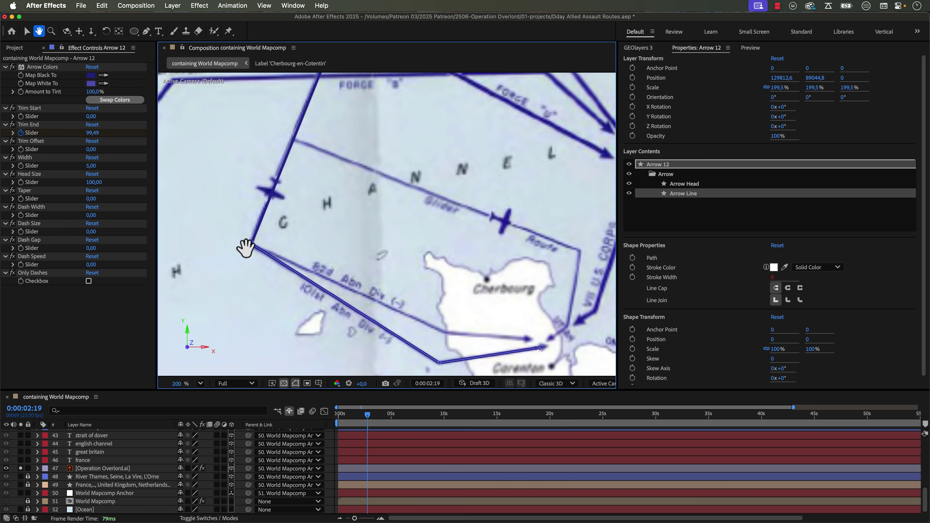
key(g)
mouse_move(251, 244)
mouse_down()
mouse_move(296, 145)
mouse_move(250, 228)
mouse_move(252, 243)
mouse_up()
drag(439, 363, 446, 334)
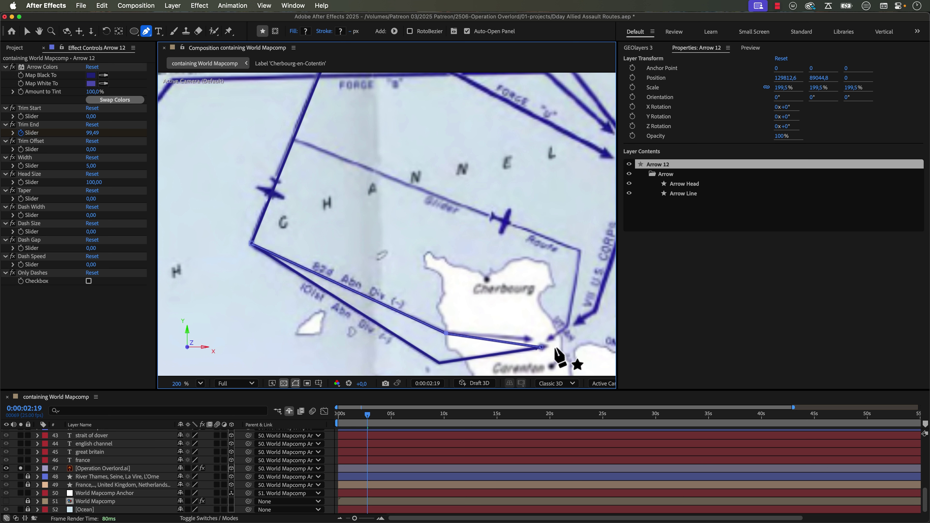
drag(541, 347, 526, 337)
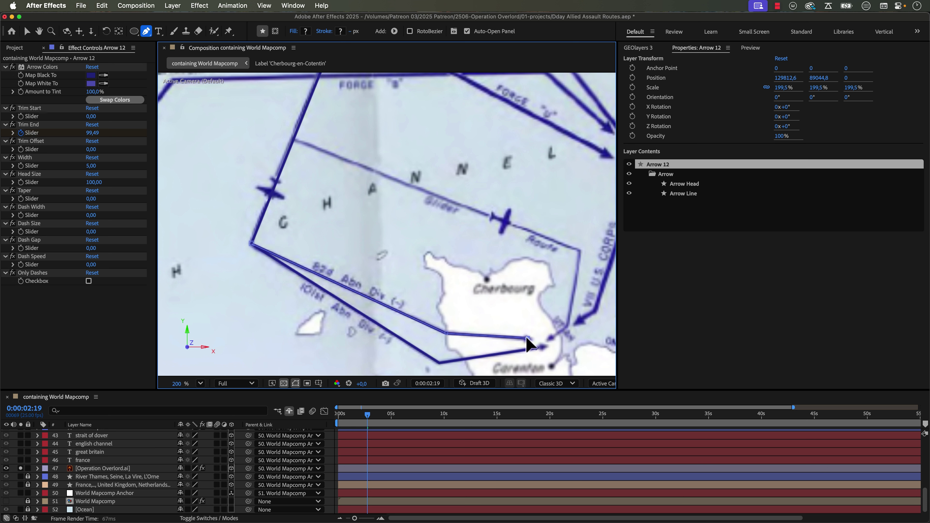
Step: Duplicate Arrow 12 and reshape the copy along the Glider Route, from its junction on the main air route around Cherbourg to the arrowhead
scroll(132, 459, up, 6)
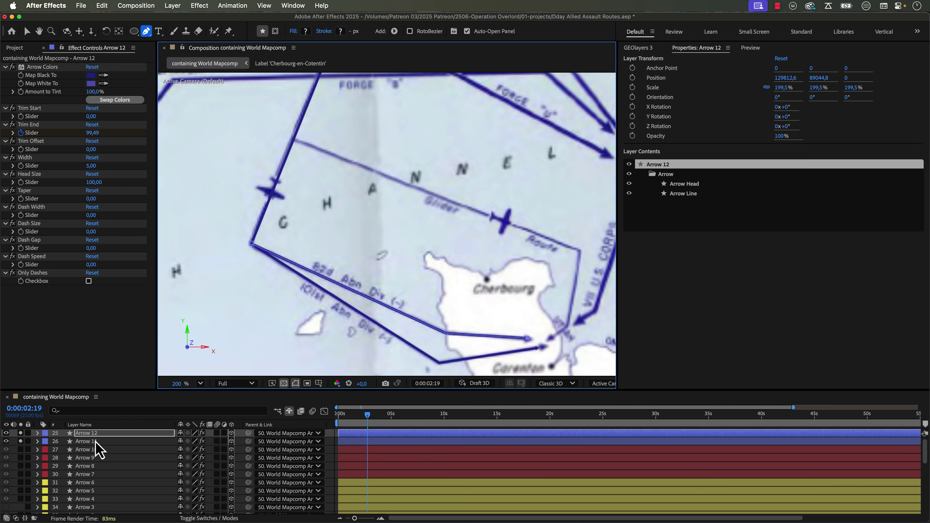
click(97, 435)
key(ctrl+d)
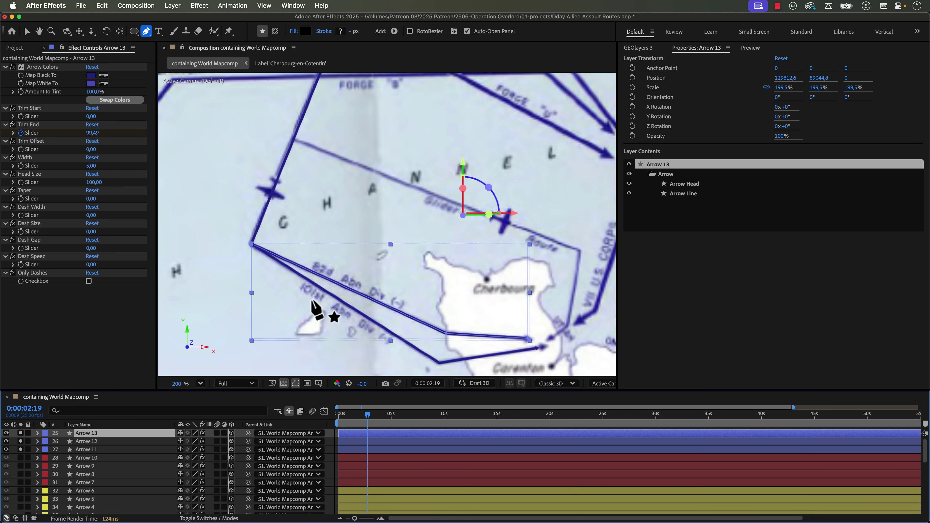
drag(251, 245, 294, 139)
drag(445, 332, 580, 250)
drag(528, 338, 568, 326)
Step: Duplicate Arrow 11 and fit the copy's first segment to the eastern British airborne route, from the junction near Newbury to the coast by Portsmouth
key(ctrl+d)
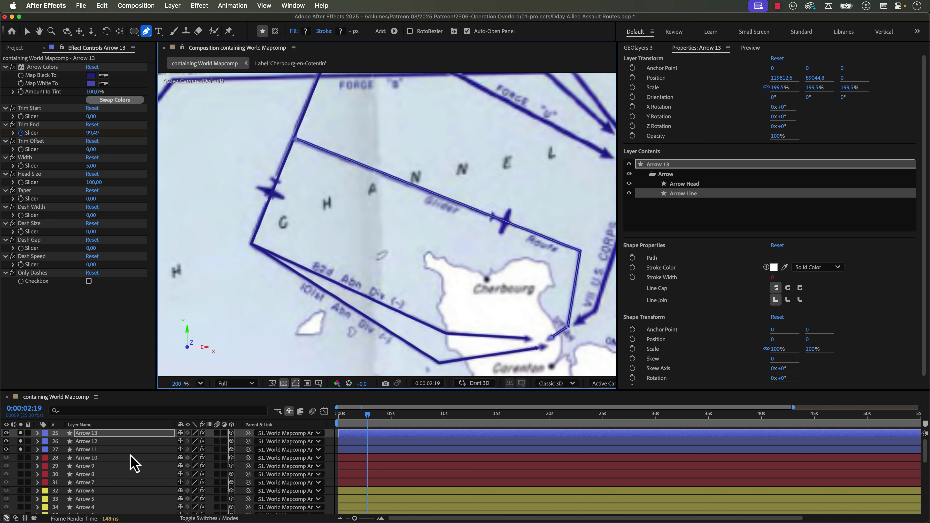
scroll(357, 264, down, 2)
key(g)
ctrl+click(355, 132)
drag(355, 132, 388, 165)
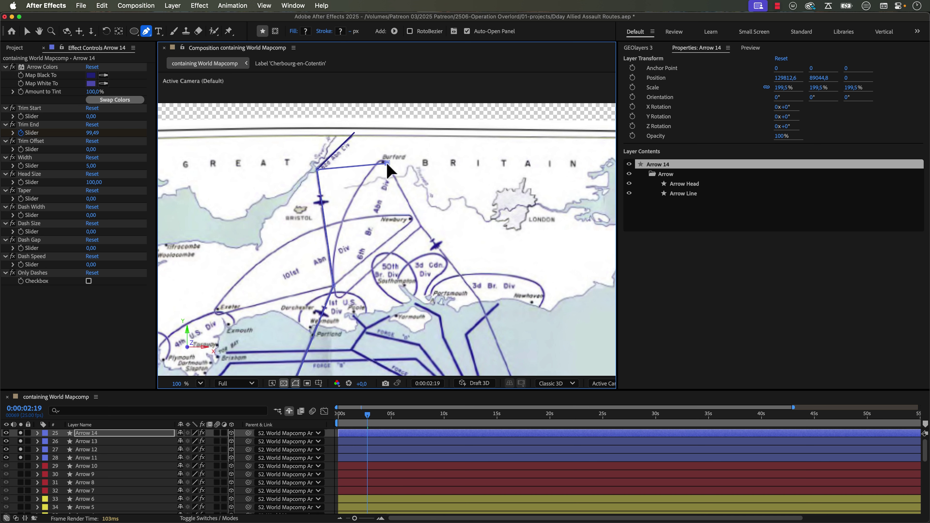
scroll(409, 172, down, 4)
drag(403, 161, 457, 223)
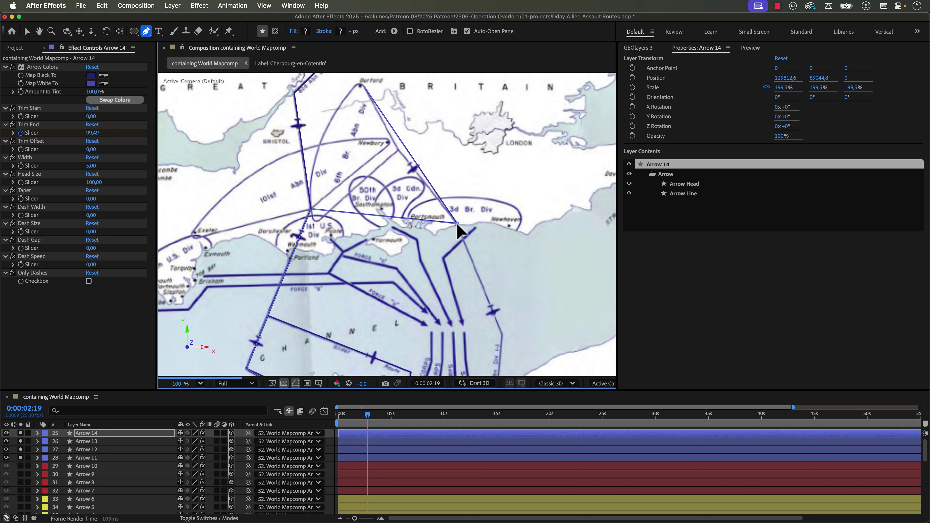
drag(364, 87, 400, 153)
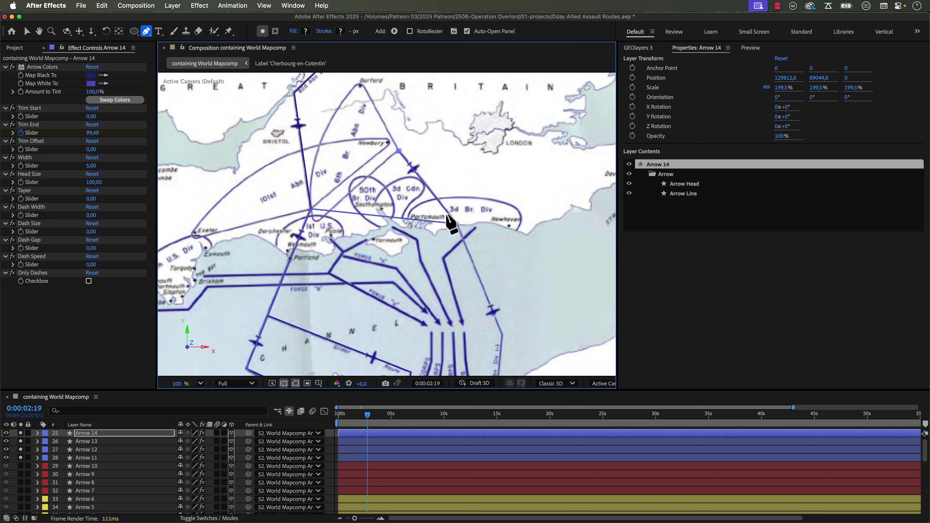
Step: Reshape the rest of Arrow 14 along the British airborne route across the Channel to its arrowhead near Caen
drag(310, 208, 501, 335)
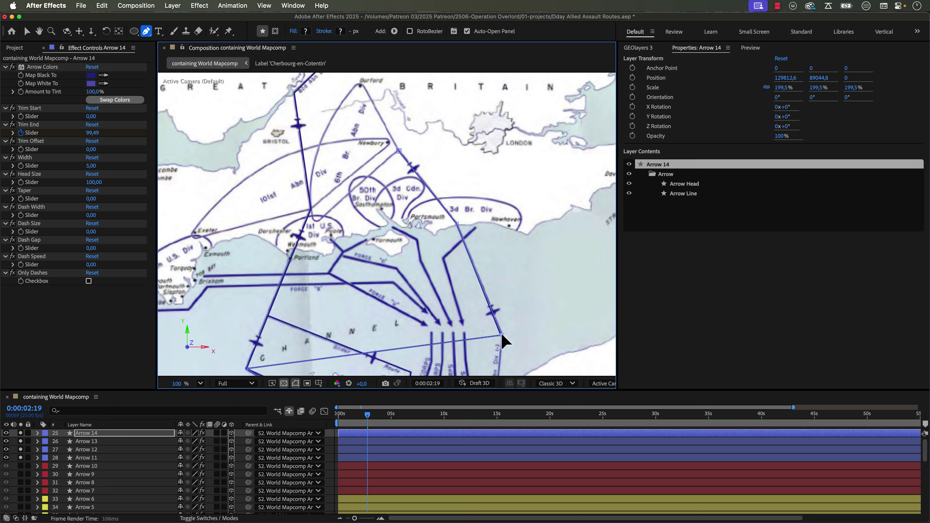
scroll(525, 288, down, 10)
drag(177, 193, 424, 259)
drag(273, 252, 419, 265)
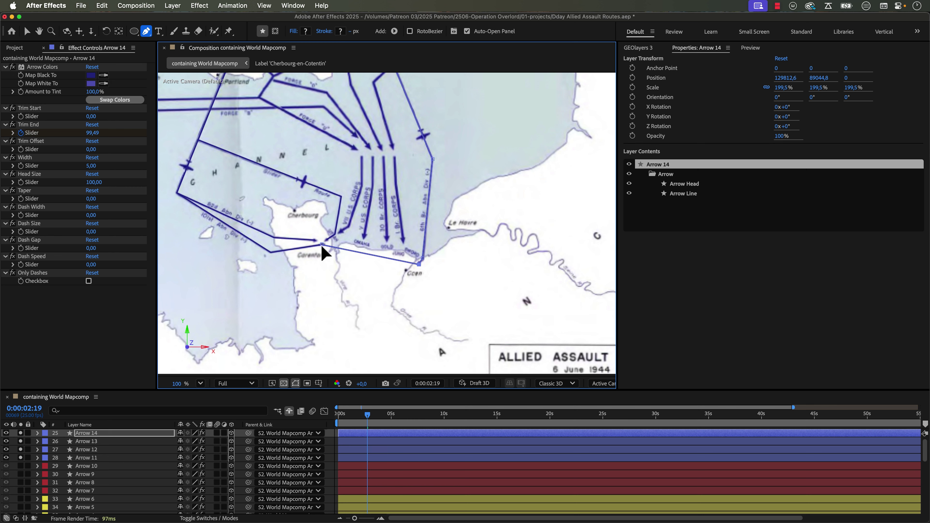
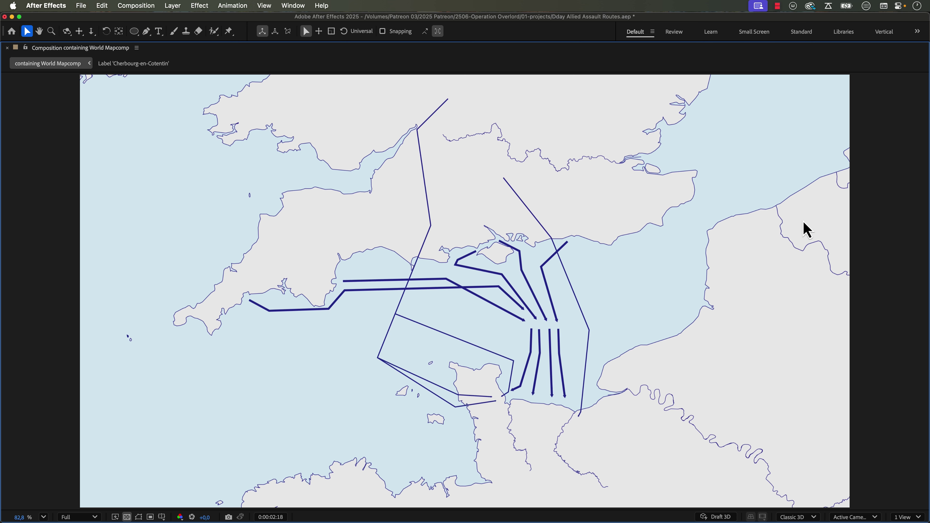
Step: Preview the route arrows' growth animation from the start of the composition
key(grave)
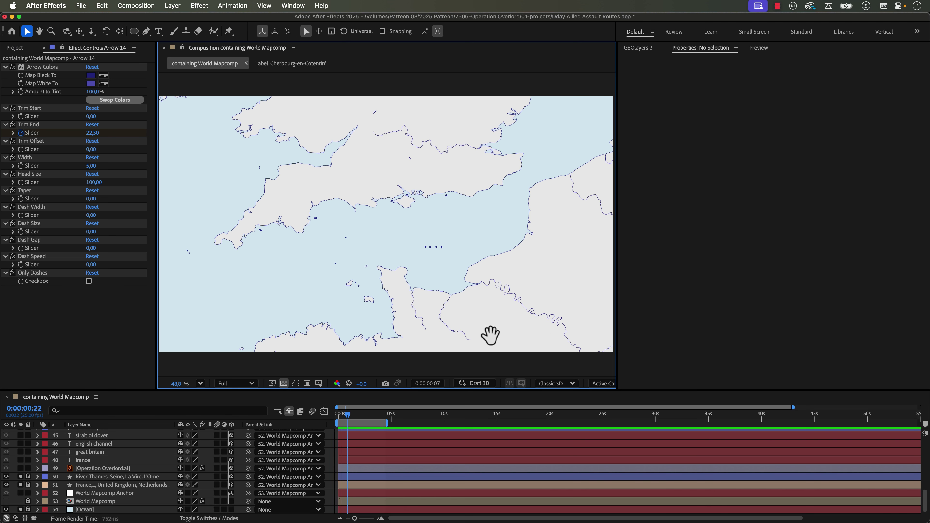
click(342, 416)
key(space)
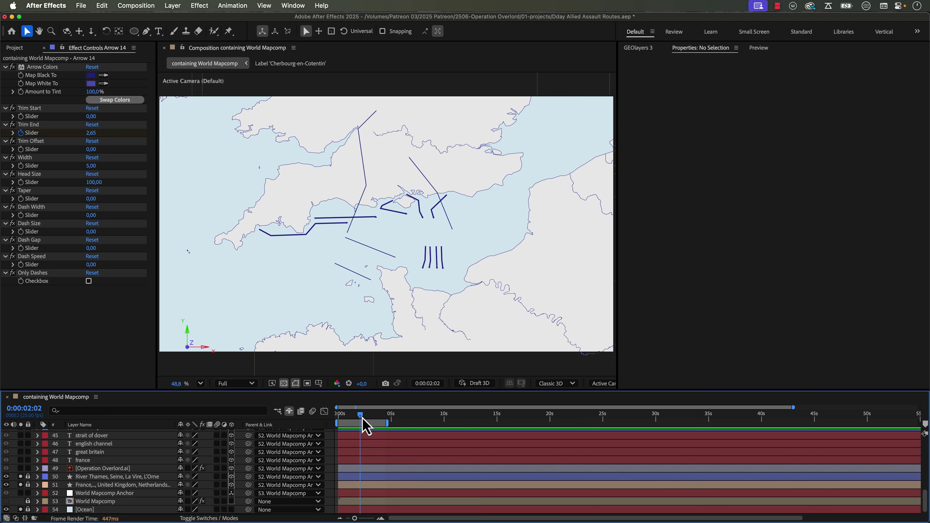
key(period)
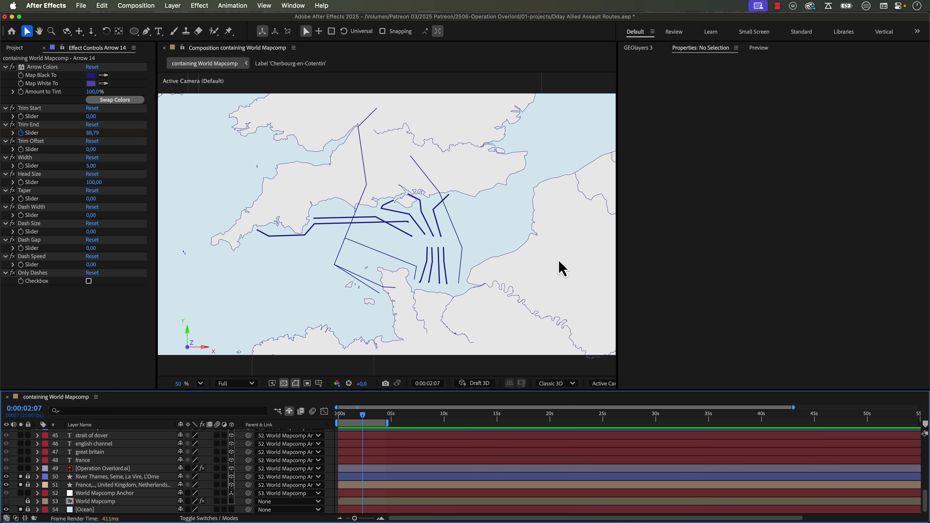
Step: Set the final Trim End keyframe of every arrow layer, from Arrow 14 down to Arrow, to 99,90
key(grave)
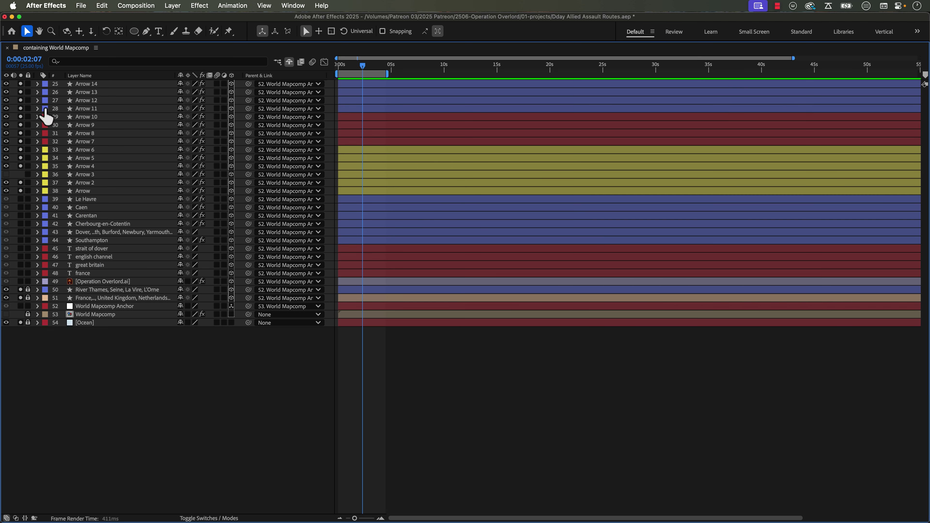
key(super+Down)
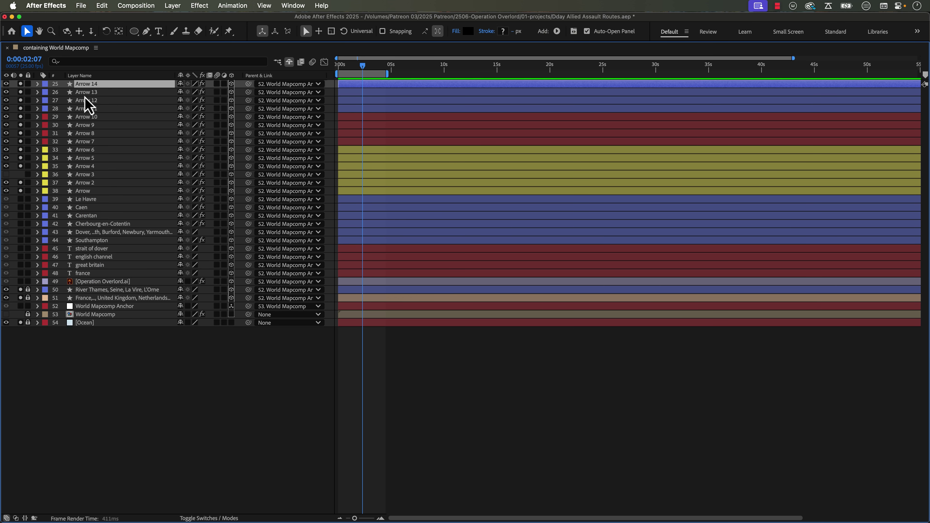
shift+click(87, 191)
key(u)
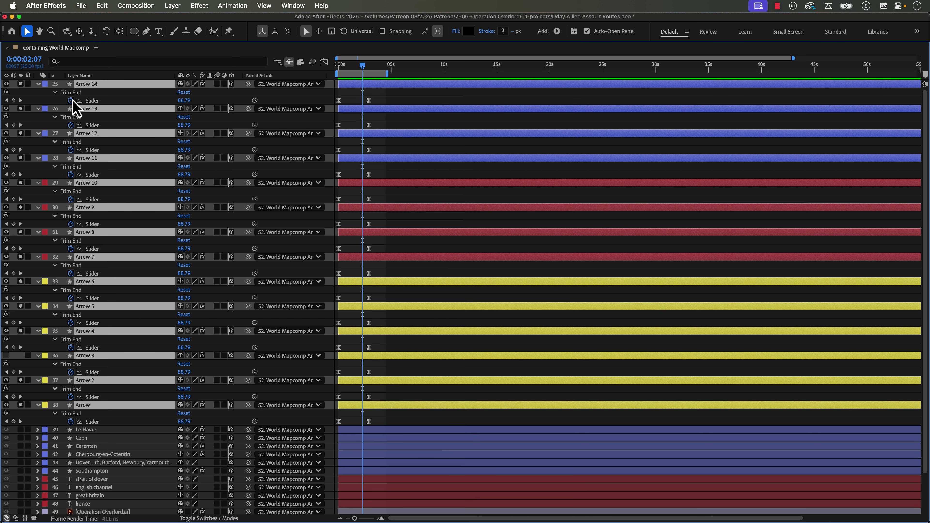
click(21, 100)
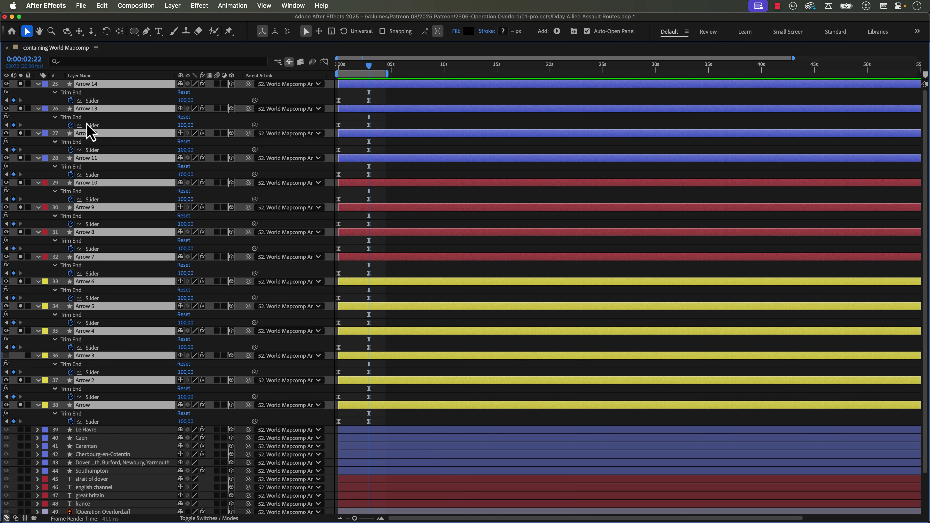
click(362, 101)
drag(363, 103, 398, 434)
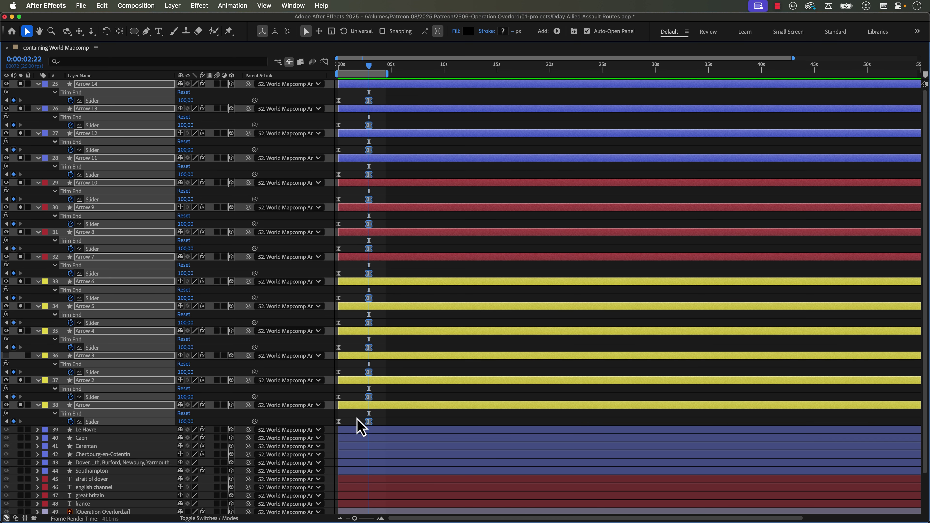
click(185, 100)
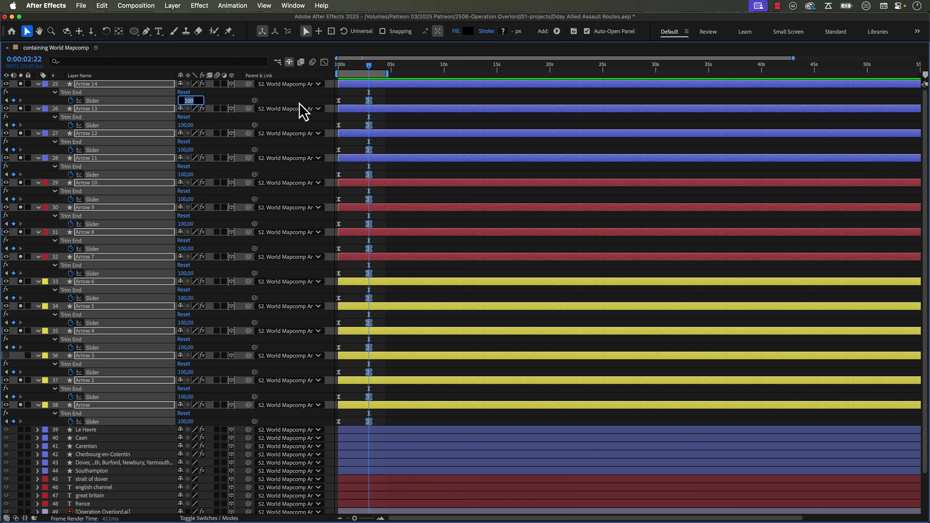
key(Return)
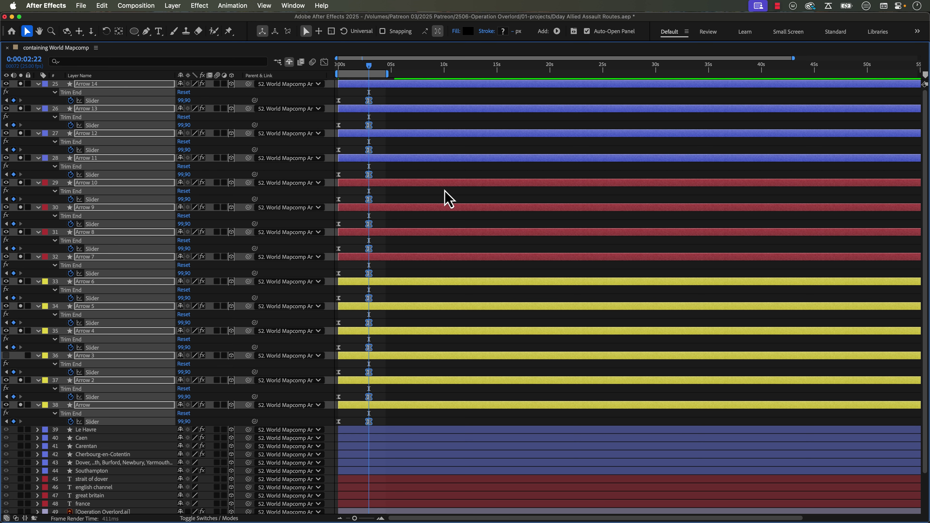
click(447, 198)
key(u)
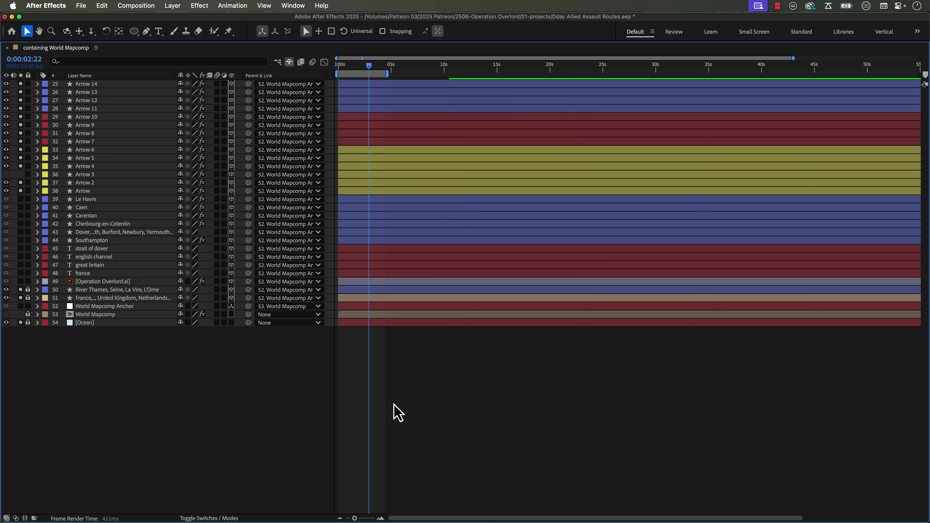
Step: Examine the arrowheads of the sea and airborne routes close up over the Channel and the Cherbourg peninsula
key(grave)
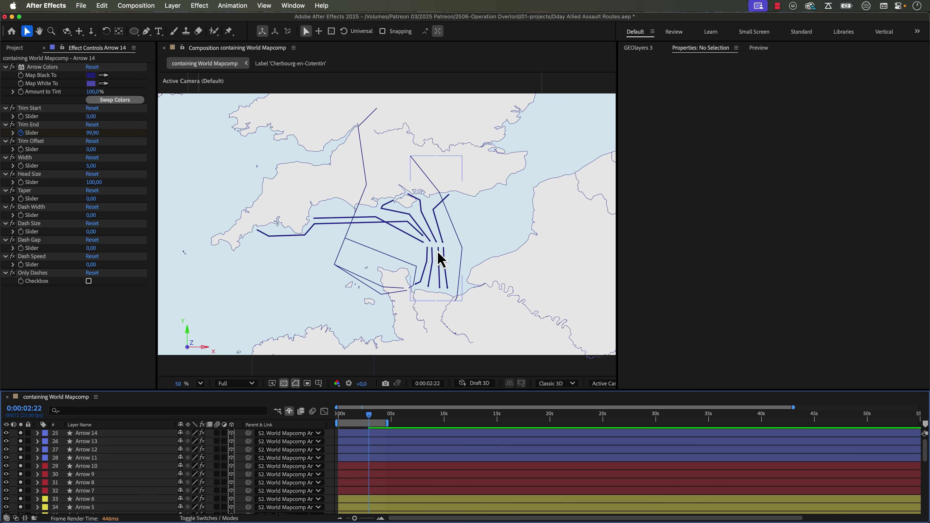
key(period)
key(period)
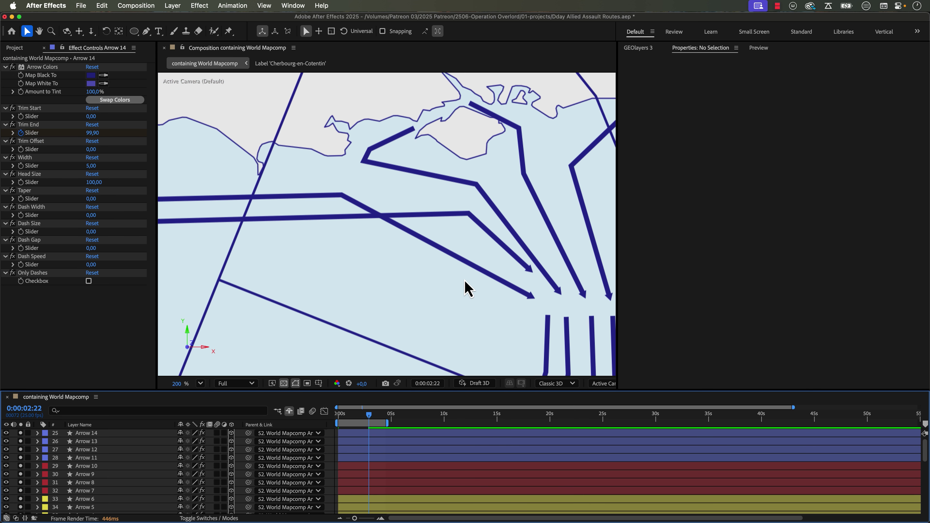
key(h)
scroll(426, 149, down, 5)
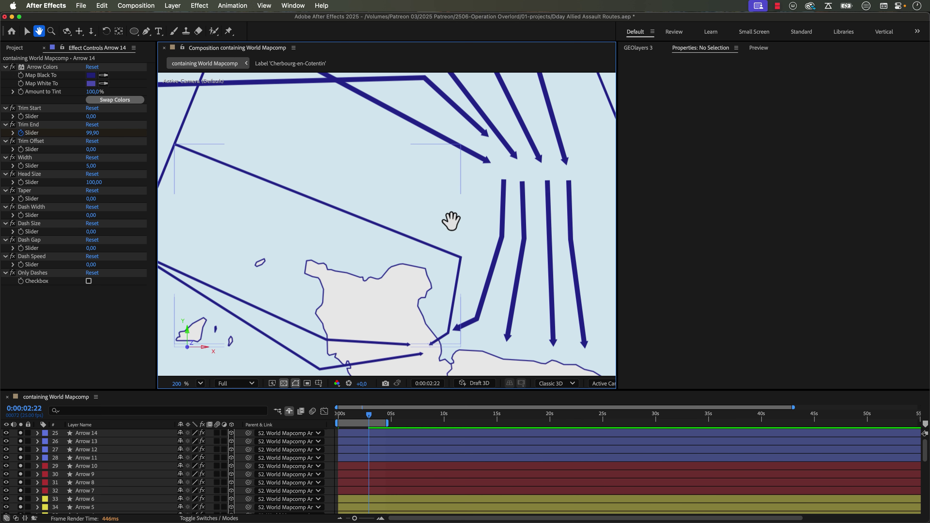
drag(448, 218, 361, 245)
key(shift+slash)
key(v)
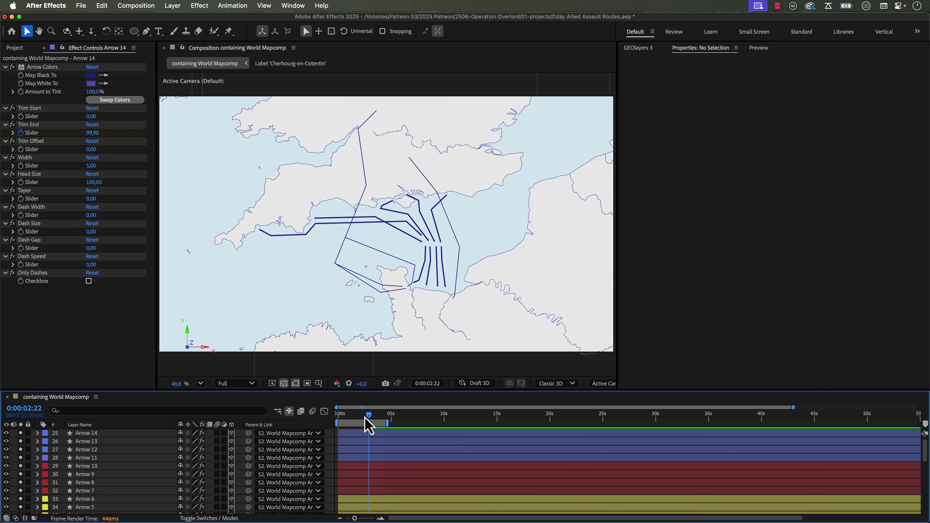
Step: Return to the start of the composition and unsolo the layers Arrow 7 through Arrow 14
click(441, 243)
key(Home)
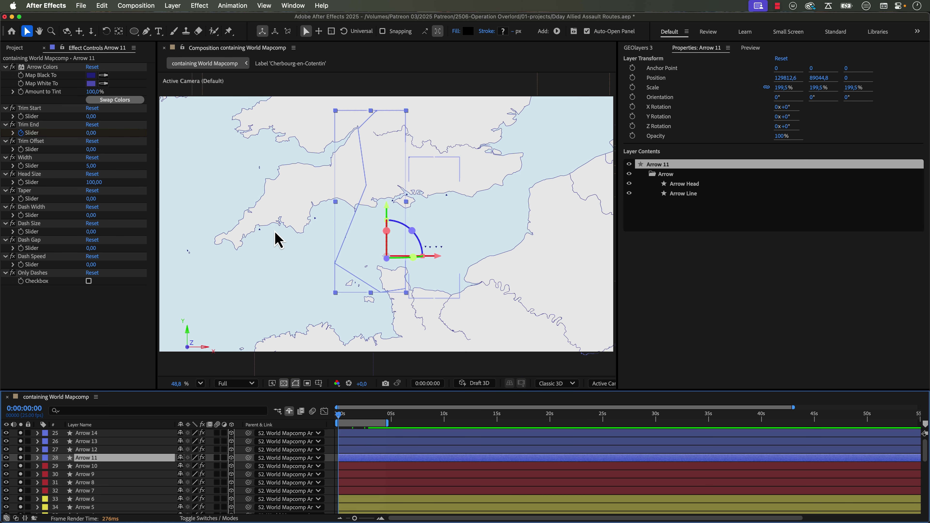
scroll(90, 504, down, 1)
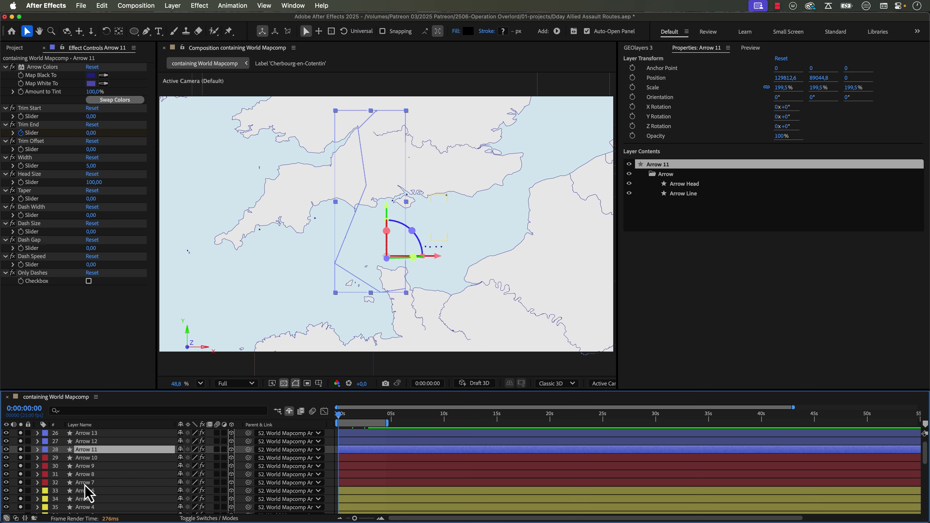
click(86, 482)
shift+click(86, 458)
click(22, 458)
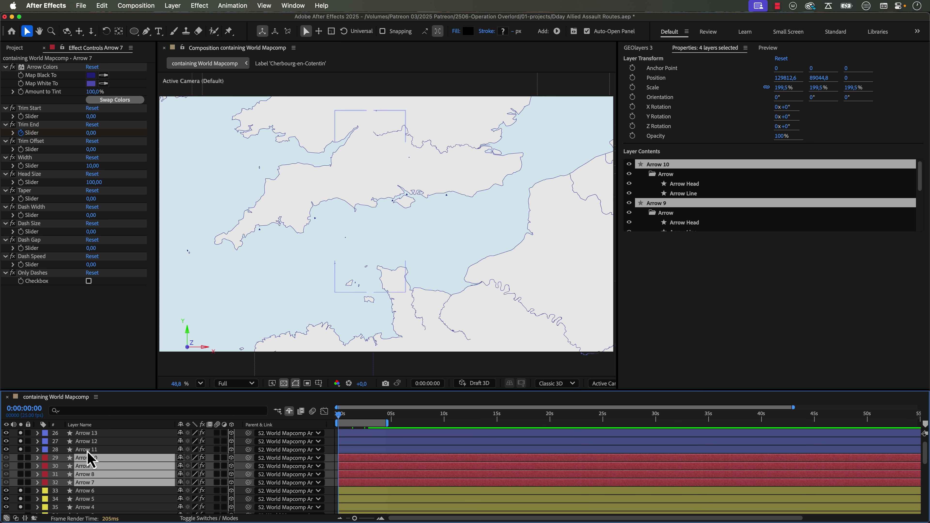
click(86, 450)
scroll(88, 436, up, 1)
shift+click(86, 432)
click(22, 434)
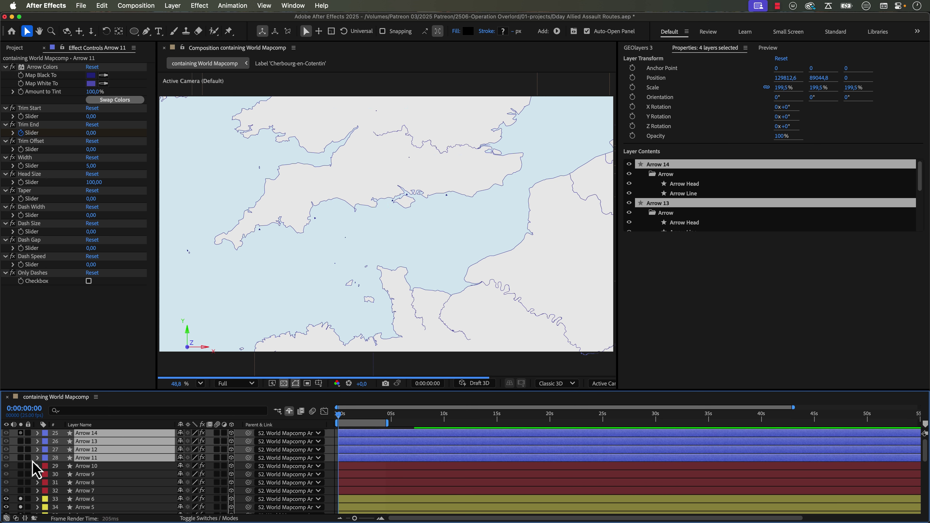
Step: Examine the timing of the yellow-labelled sea-route arrows close up, partway through their animation
click(120, 475)
scroll(120, 476, down, 3)
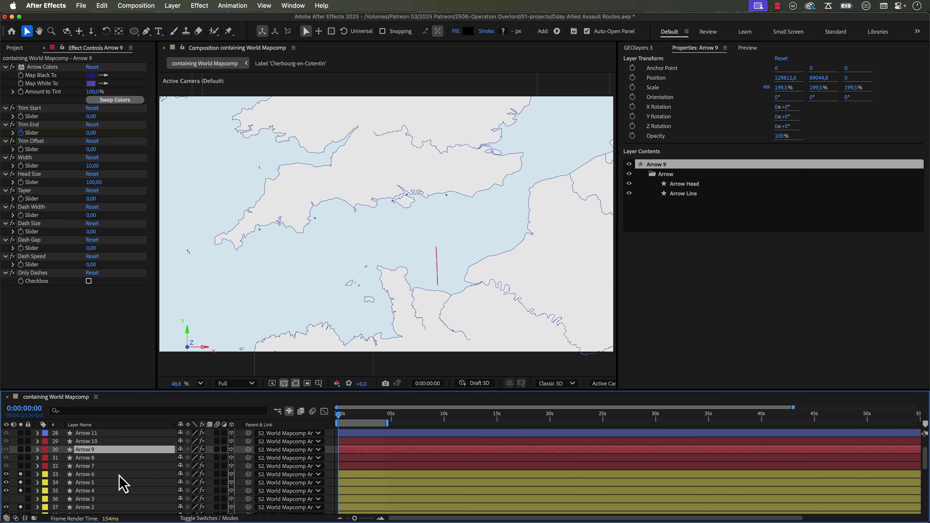
scroll(120, 483, down, 1)
click(82, 466)
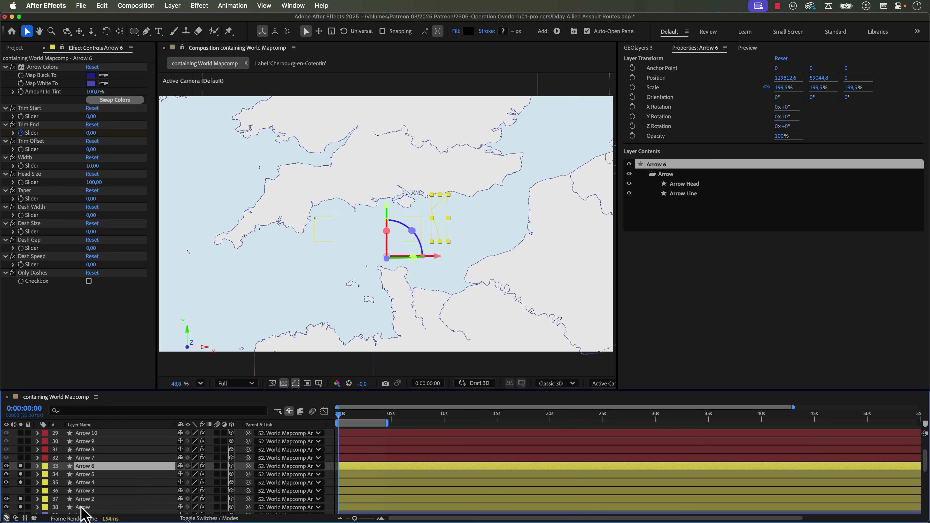
shift+click(81, 507)
drag(341, 418, 364, 415)
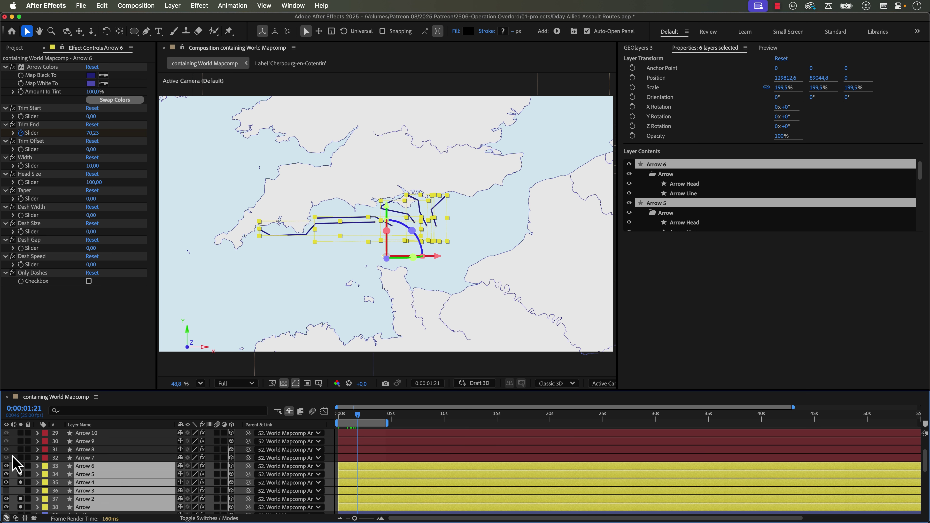
click(463, 253)
key(period)
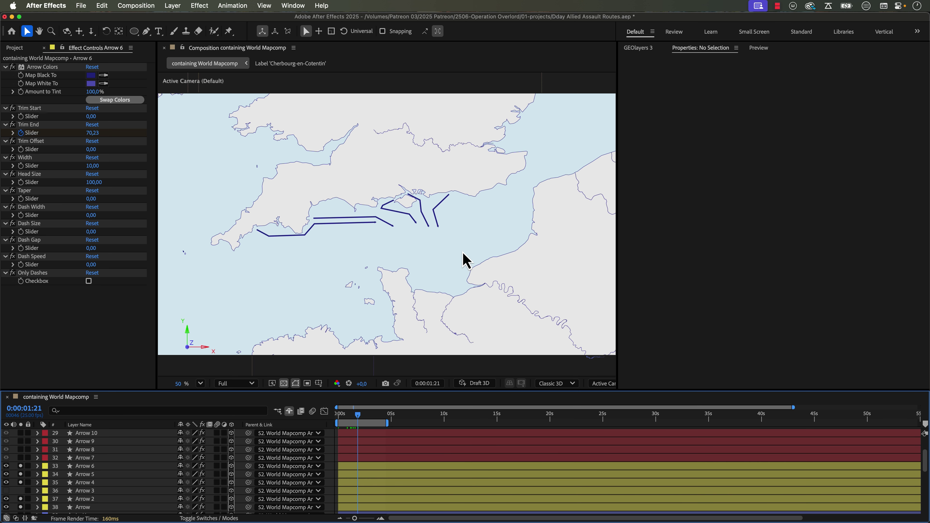
key(period)
key(period)
key(space)
drag(461, 249, 461, 210)
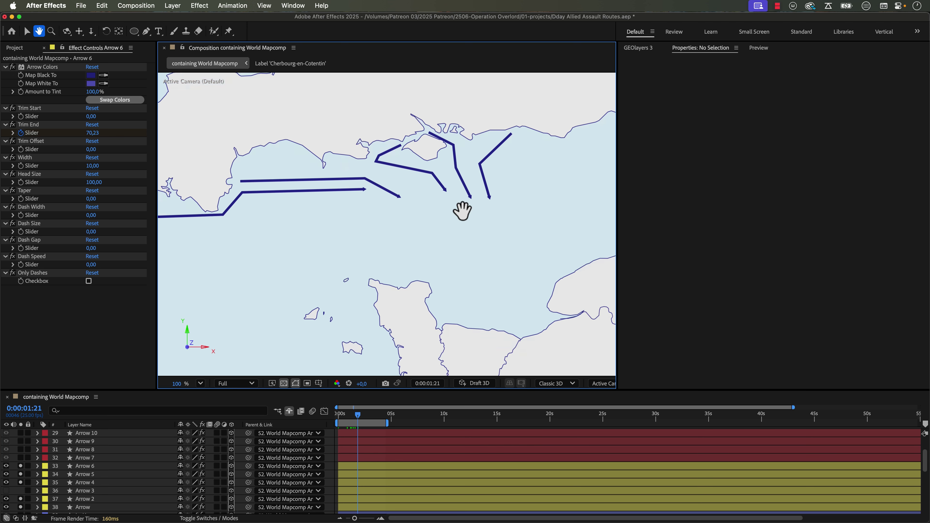
drag(423, 235, 439, 220)
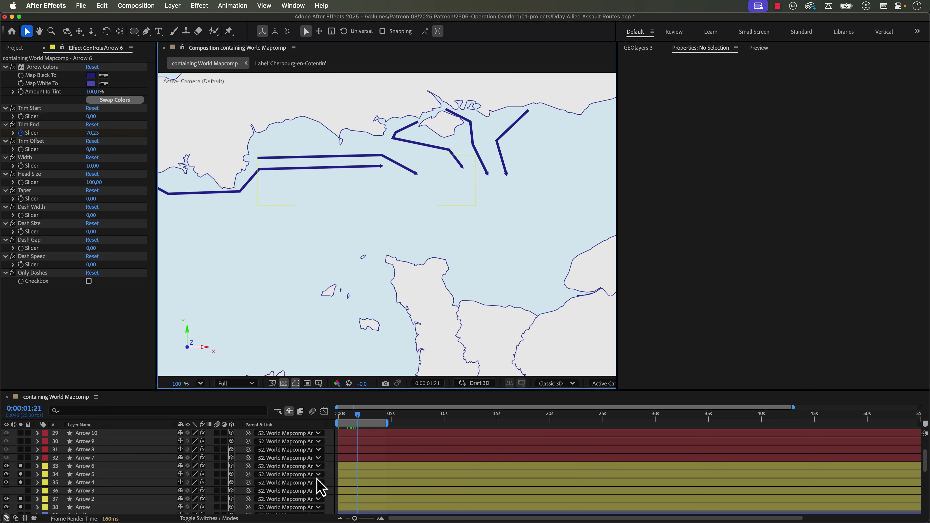
Step: Show and solo Arrow 3 and select all six yellow-labelled arrow layers at the start of the composition
click(45, 482)
click(91, 452)
key(Home)
key(u)
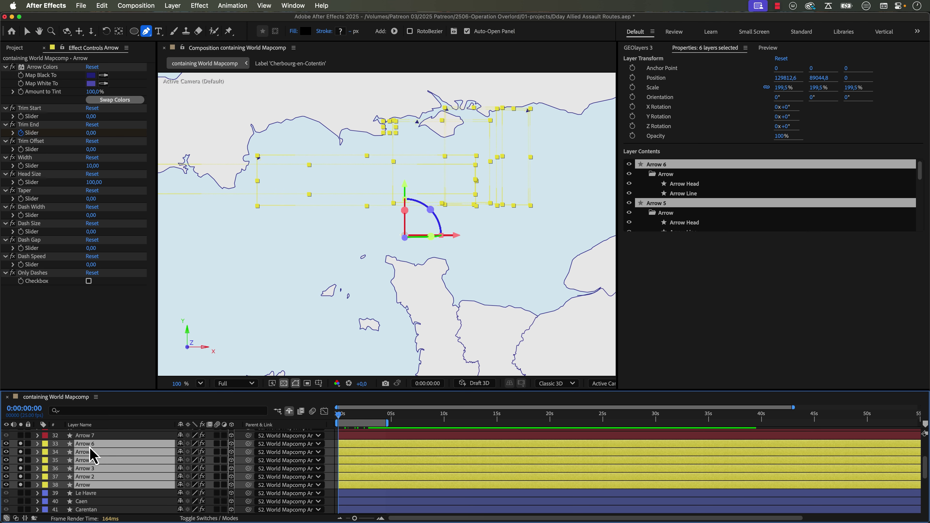
Step: Stagger the start times of Arrow through Arrow 5 by a few frames, leaving Arrow 6 at the composition start
key(g)
drag(402, 390, 402, 315)
scroll(474, 382, up, 4)
key(grave)
drag(479, 193, 393, 278)
shift+click(379, 151)
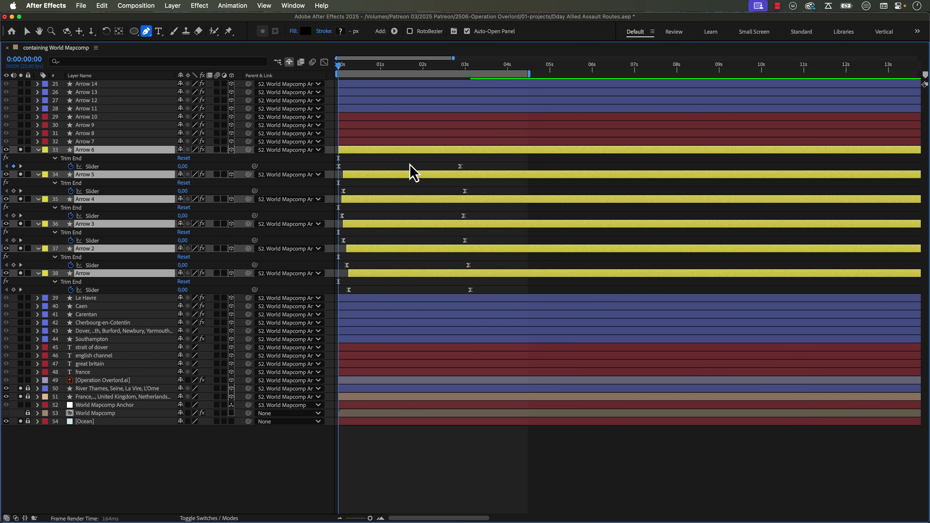
key(u)
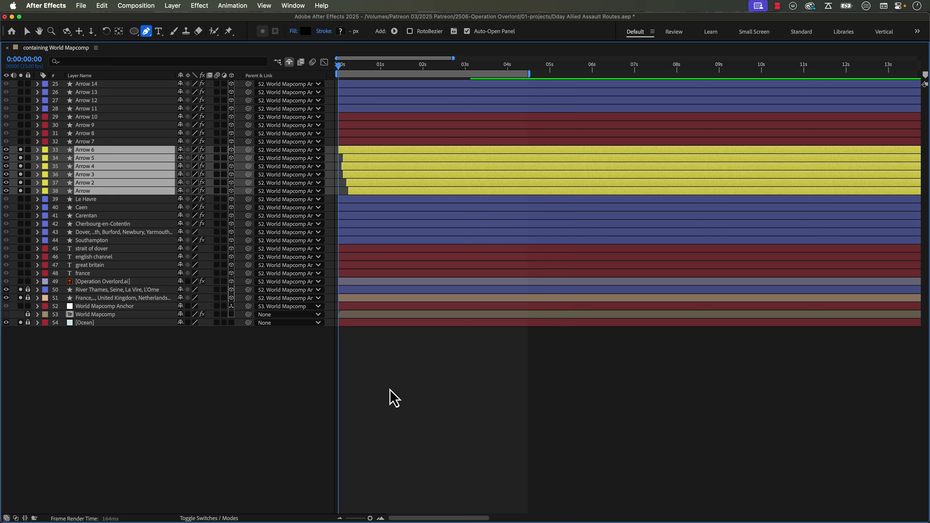
Step: Apply the Fade In+Out - frames preset to the six yellow-labelled arrow layers, Arrow through Arrow 6, and deselect them
key(grave)
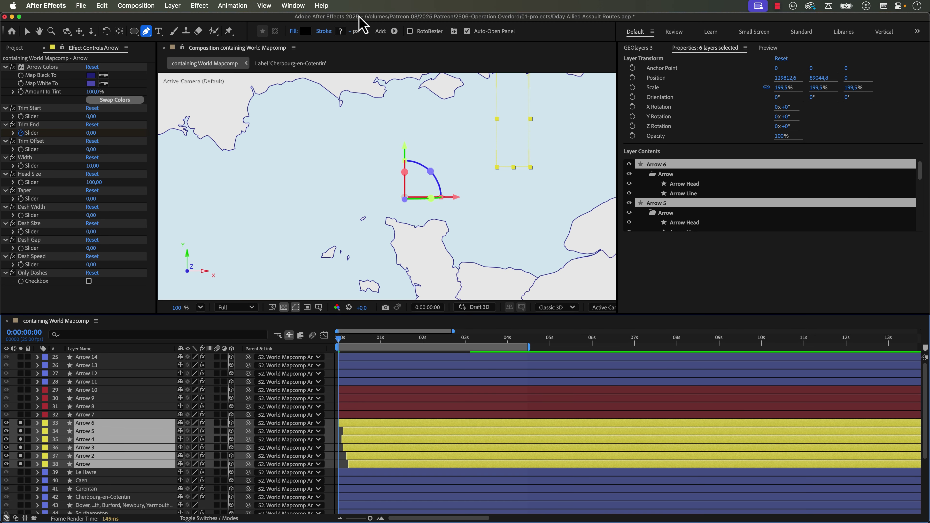
click(289, 8)
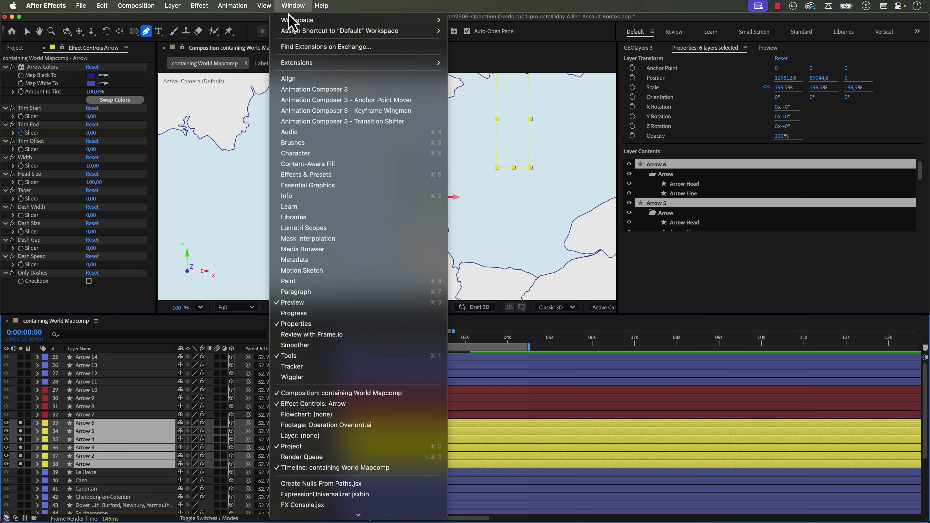
click(304, 175)
click(747, 60)
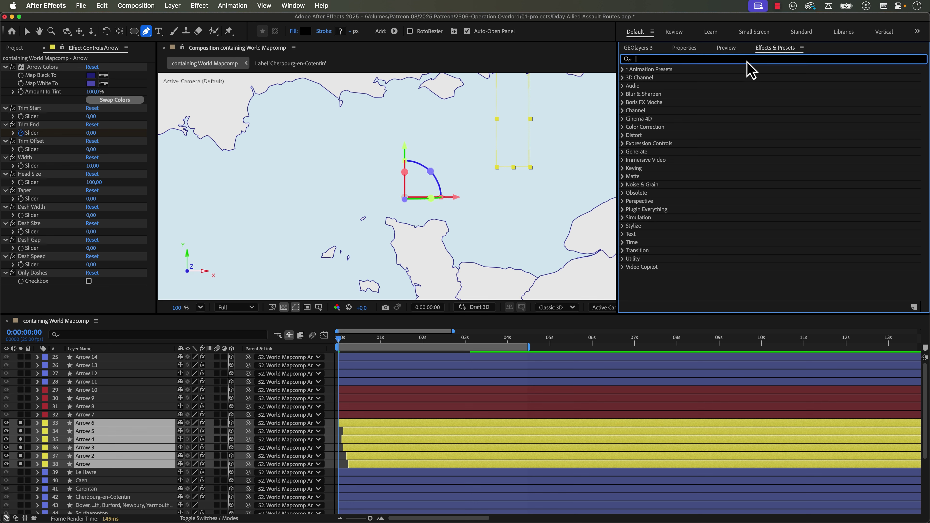
text(fade in)
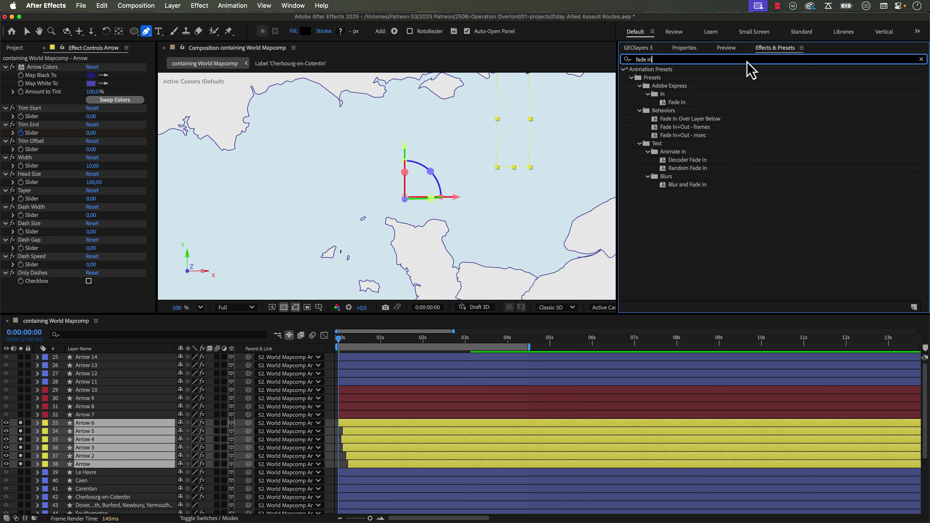
click(700, 127)
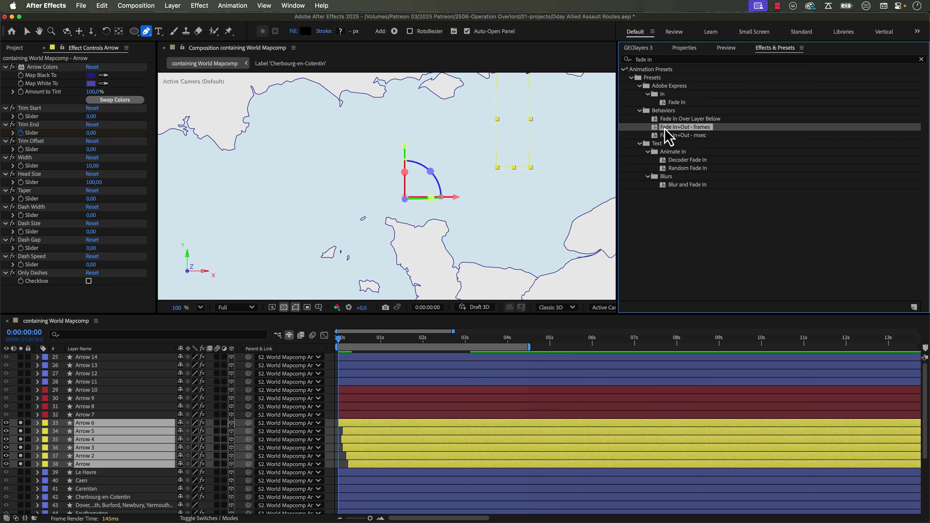
drag(554, 253, 554, 253)
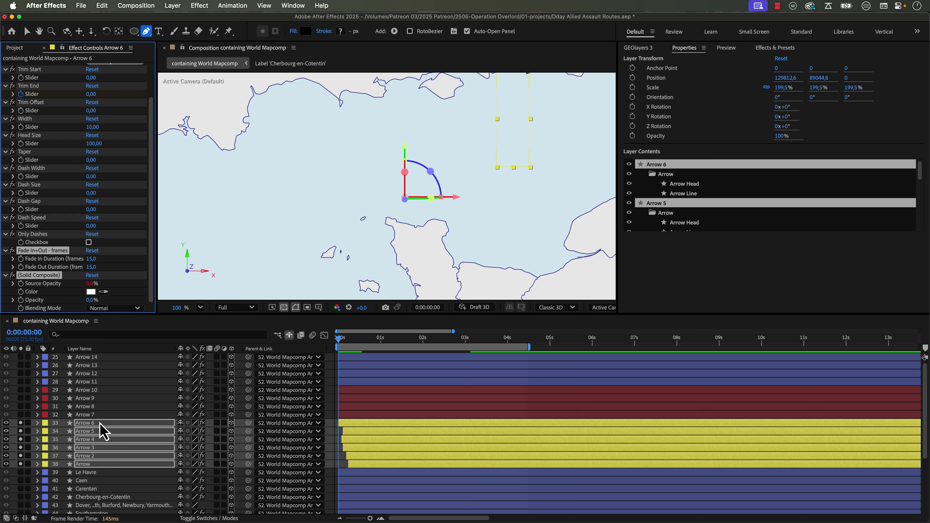
key(v)
drag(101, 450, 105, 330)
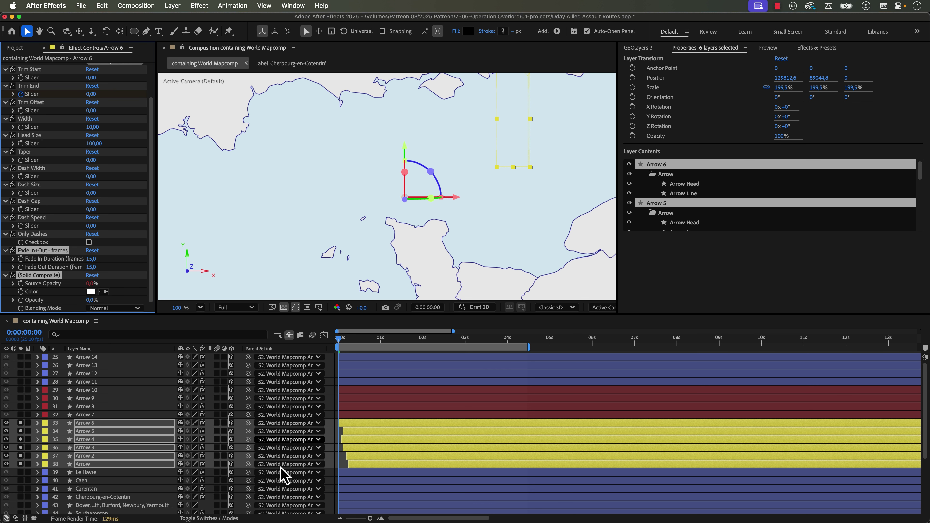
click(343, 462)
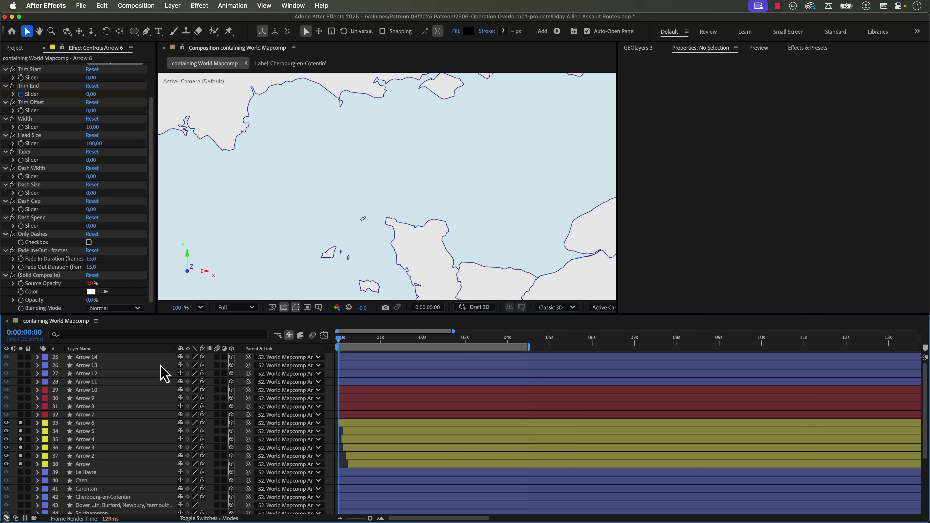
Step: Preview the yellow-labelled sea-route arrows with their fade and inspect the arrowheads close up near the two-second mark
click(52, 275)
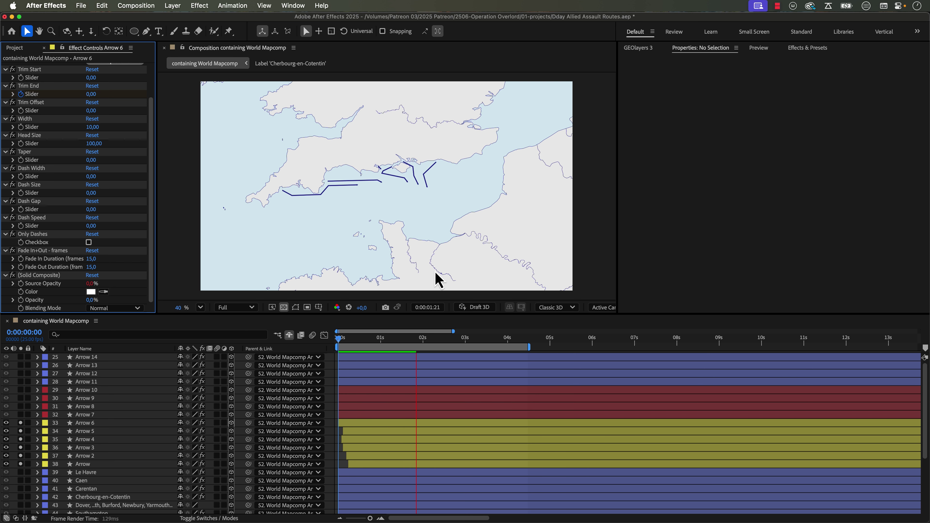
key(space)
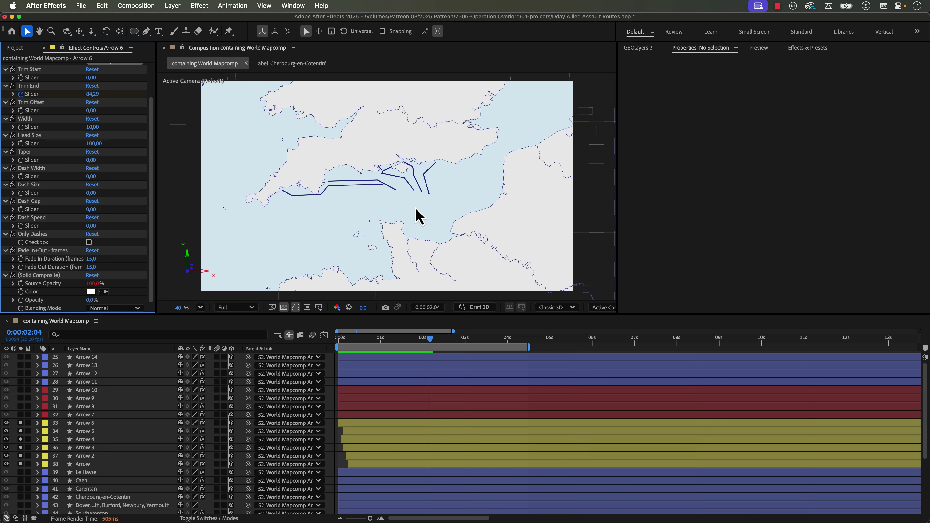
scroll(410, 176, up, 3)
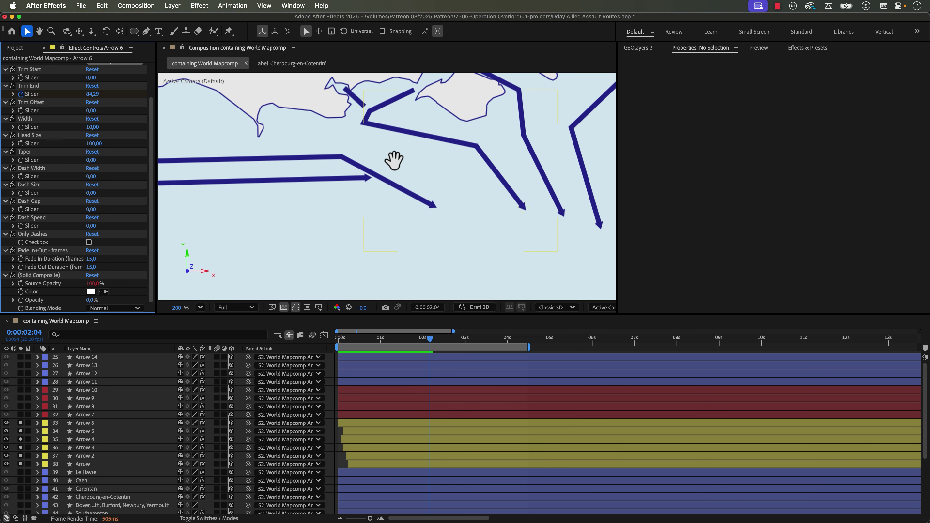
drag(394, 161, 400, 187)
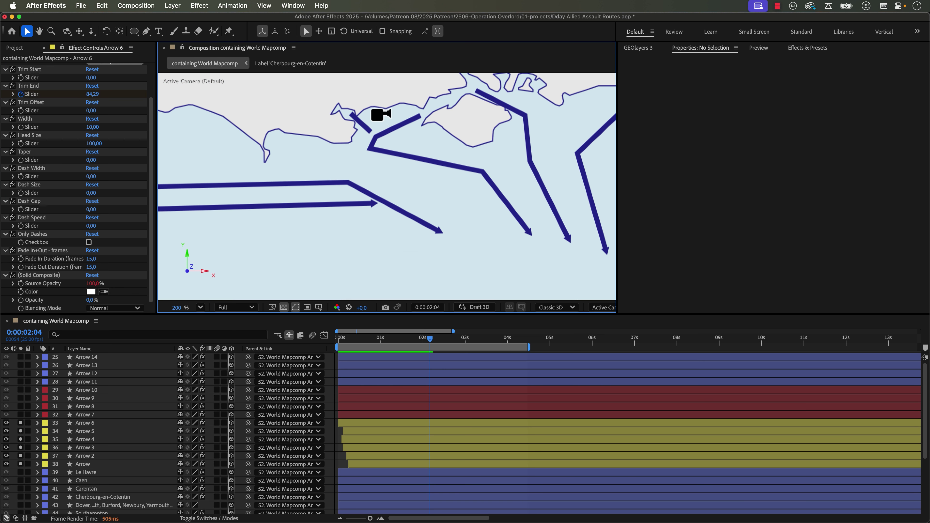
key(shift+slash)
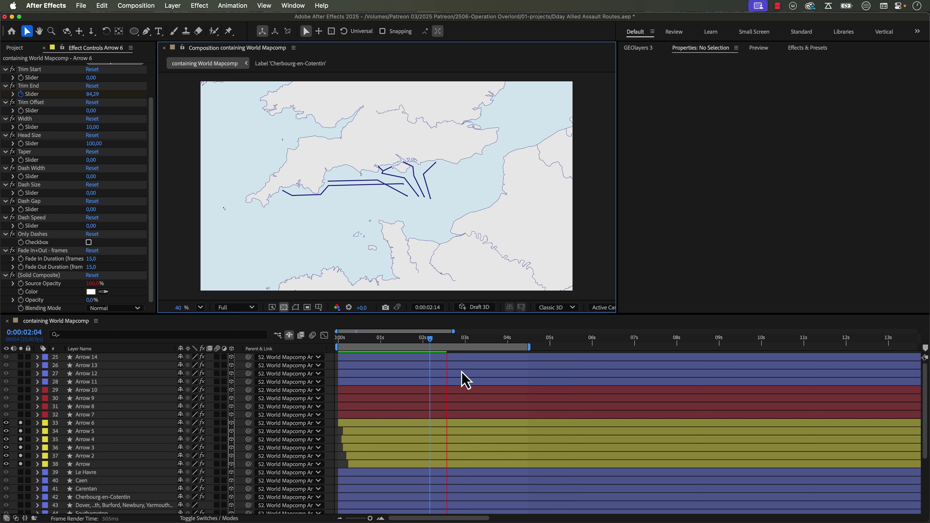
key(space)
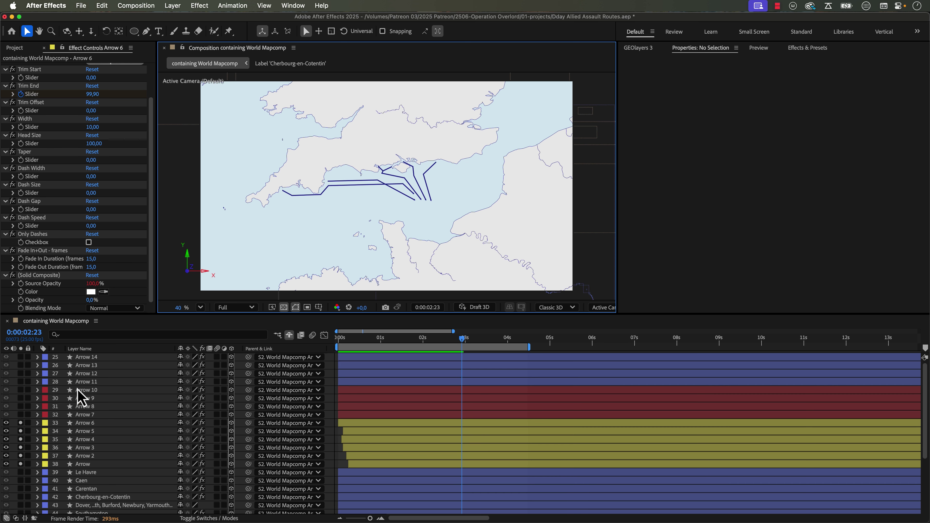
Step: Reveal the Trim End keyframes of Arrow 11 through Arrow 14 and shift these layers to start at about 2.7 seconds
click(81, 382)
shift+click(91, 359)
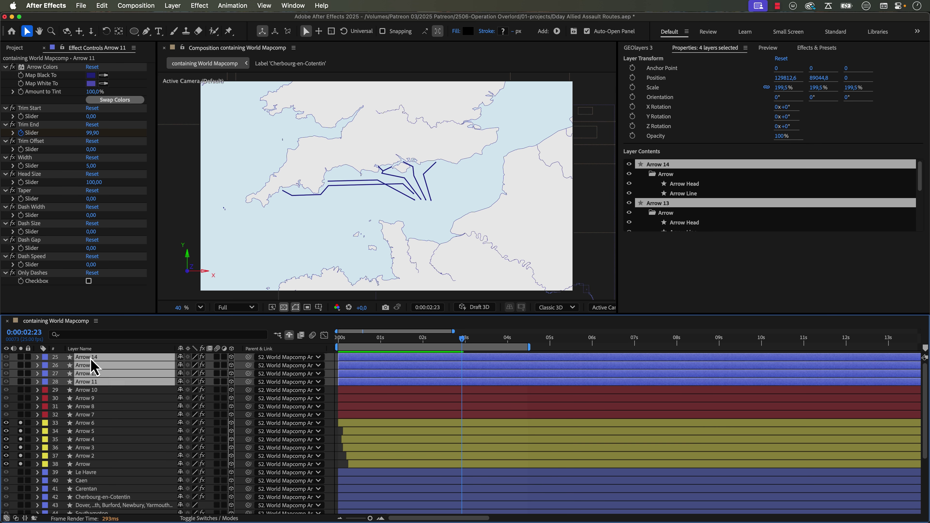
key(u)
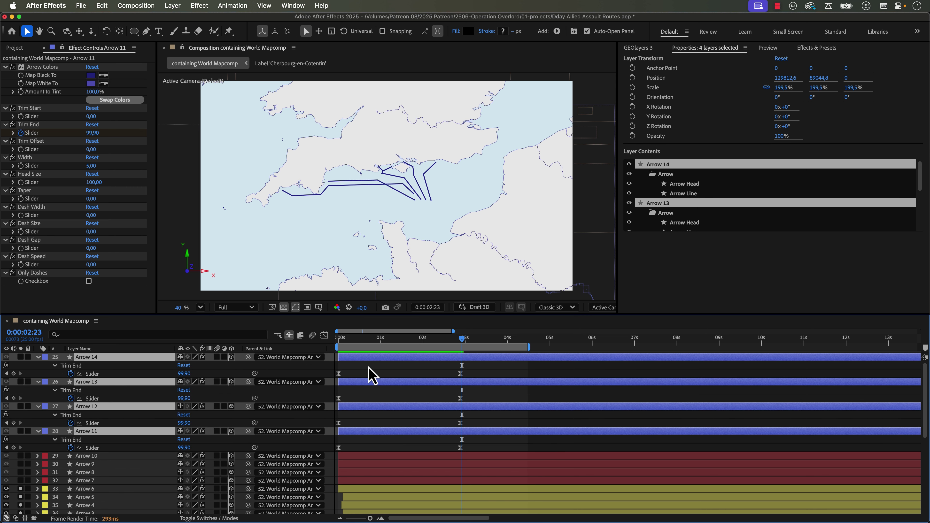
drag(359, 361, 473, 360)
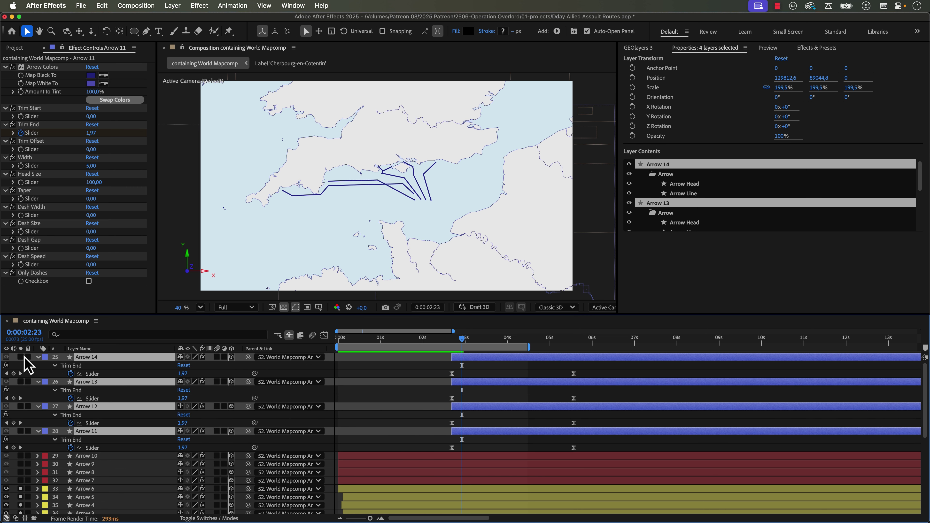
Step: With Arrow 11 through Arrow 14 soloed, check their routes partway through and move Arrow 14 below Arrow 12 in the layer stack
click(86, 381)
click(482, 339)
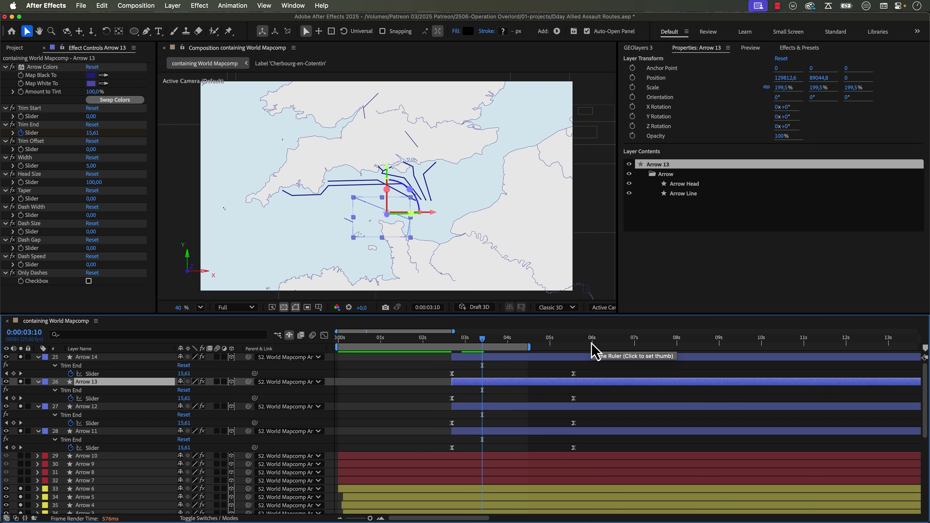
shift+click(507, 407)
mouse_move(503, 381)
mouse_down()
mouse_move(500, 388)
mouse_move(507, 365)
mouse_up()
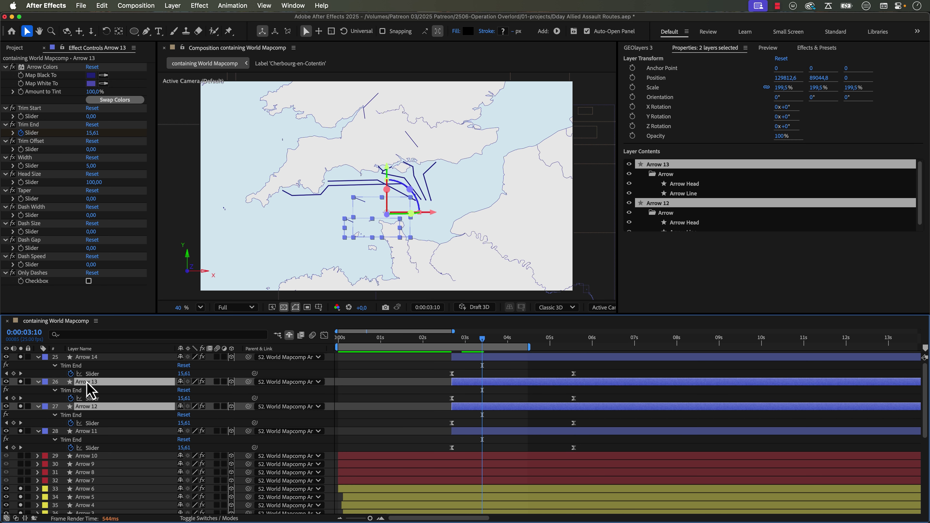
drag(93, 383, 191, 355)
click(462, 406)
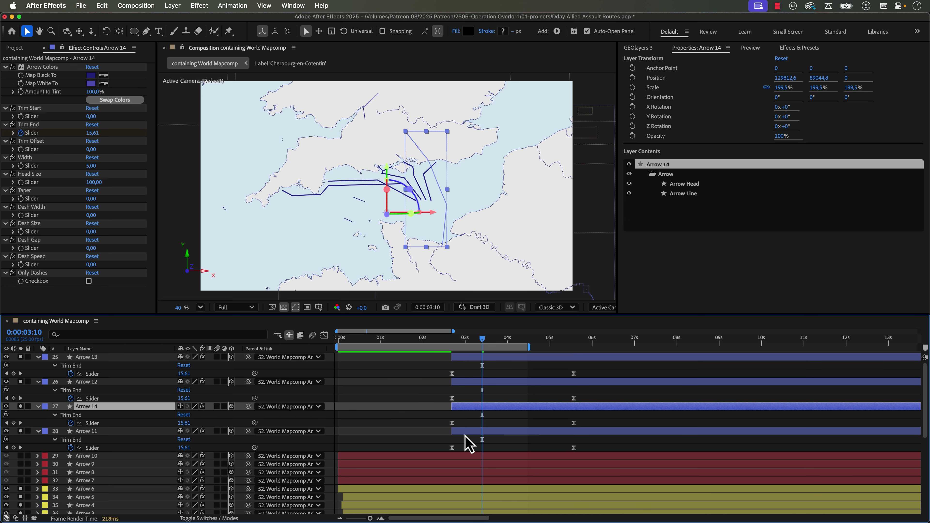
Step: Delay Arrow 13 and Arrow 12 to start near 4.3 seconds, a few frames apart, and extend the work area to about 8.8 seconds
click(492, 382)
shift+click(488, 358)
drag(489, 357, 710, 347)
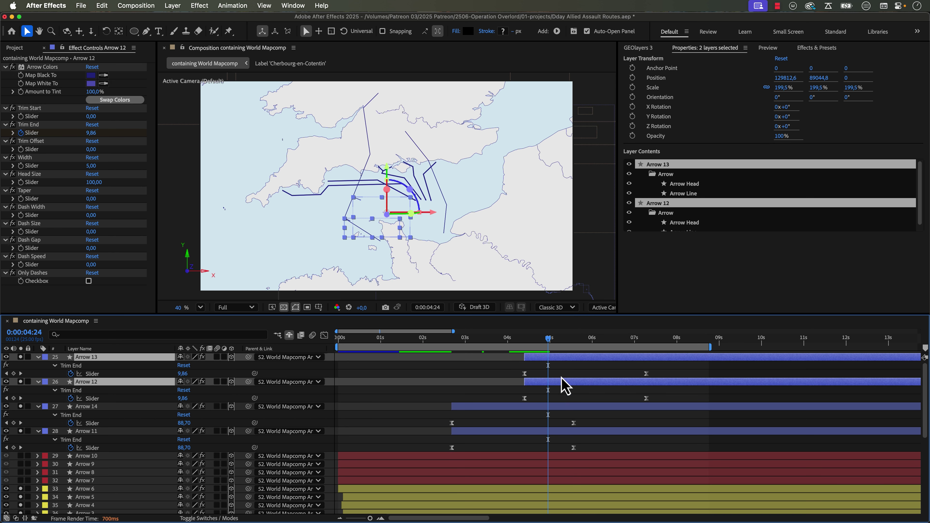
click(561, 383)
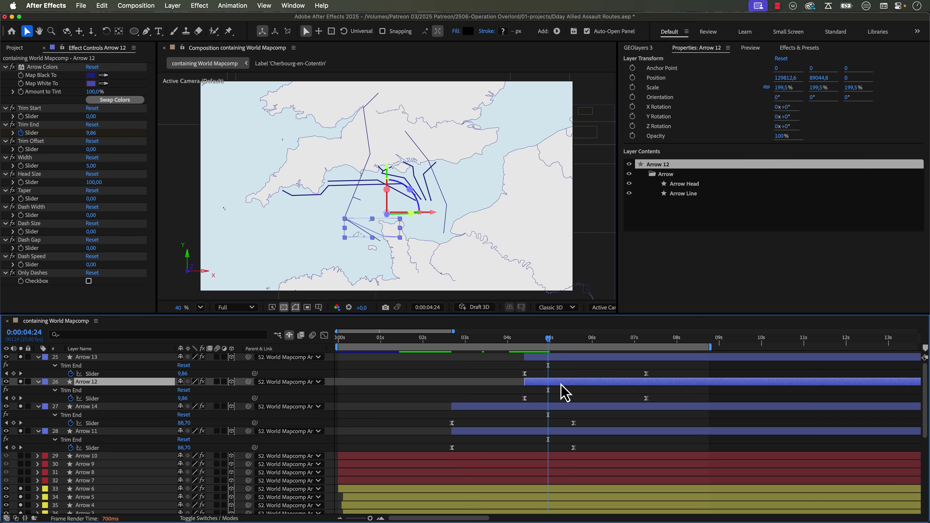
drag(574, 359, 568, 359)
click(514, 339)
click(553, 340)
drag(546, 384, 544, 383)
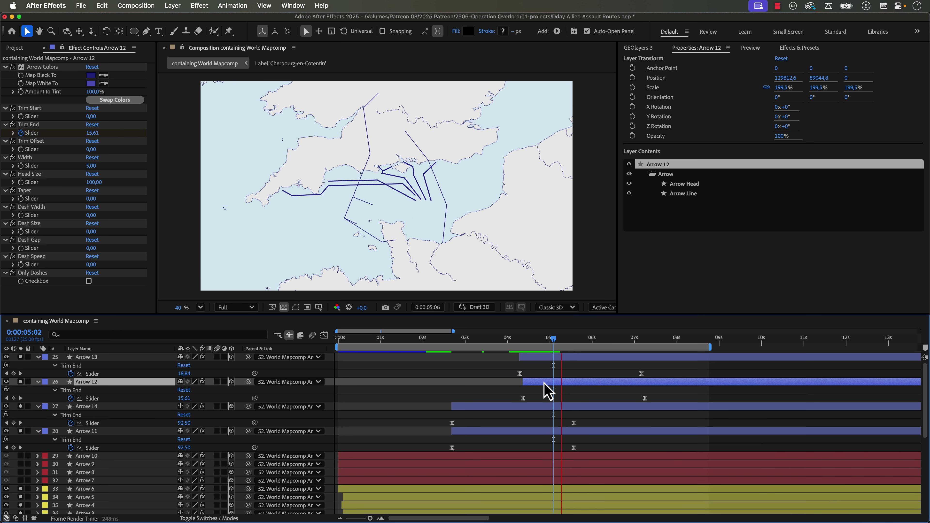
Step: Speed up Arrow 13 and Arrow 12 by moving their final Trim End keyframes to just before six seconds
click(567, 339)
drag(635, 367, 585, 408)
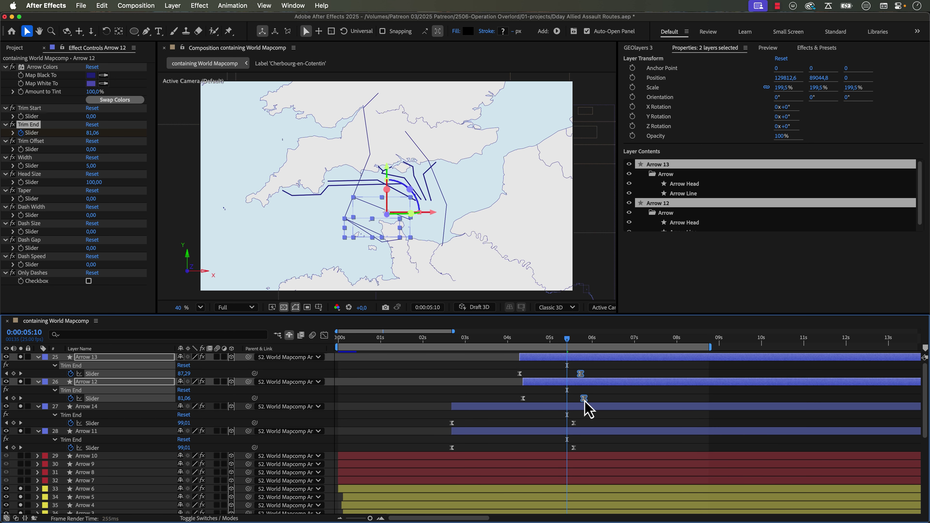
click(588, 340)
Step: Move the red-labelled layers Arrow 7 through Arrow 10 above Arrow 13 in the layer stack and solo them
click(86, 456)
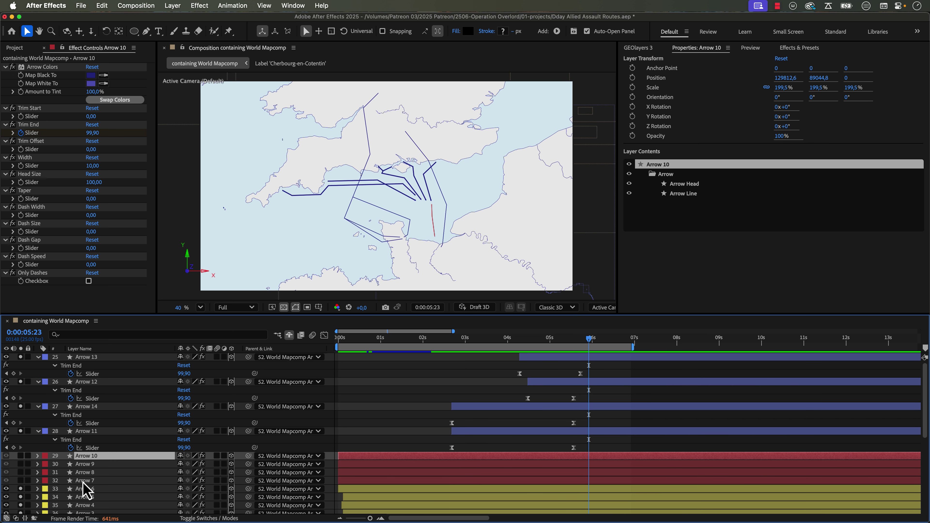
shift+click(86, 480)
drag(87, 457, 98, 354)
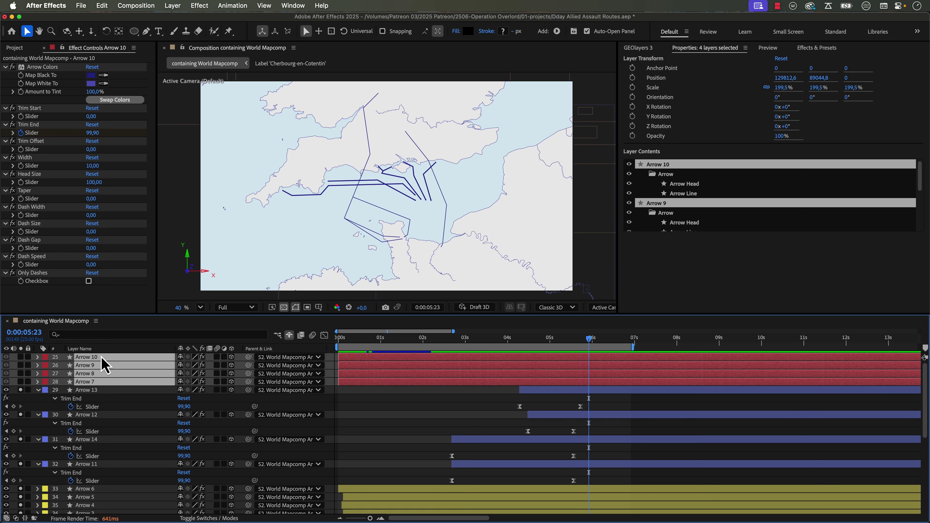
drag(20, 382, 23, 358)
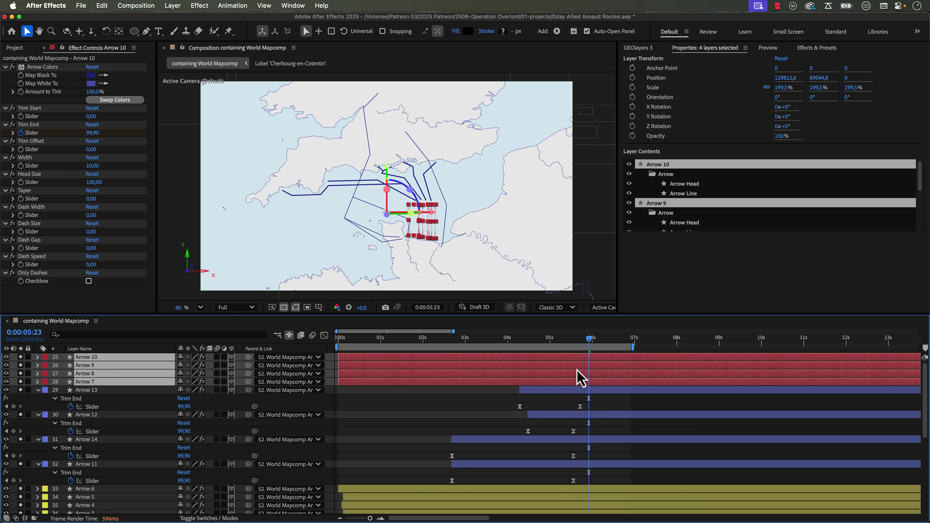
Step: Shift Arrow 7 through Arrow 10 to start at about 5.4 seconds and reveal their Trim End keyframes
drag(504, 358, 684, 357)
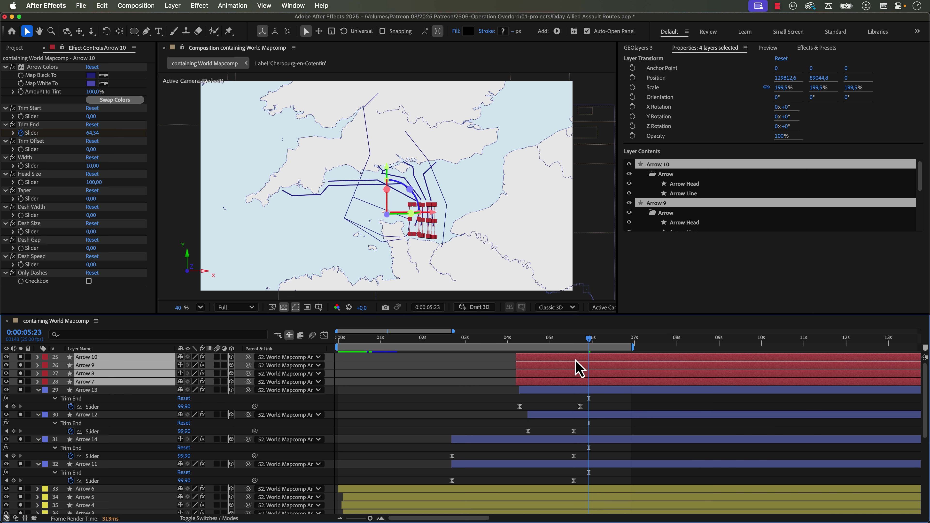
drag(586, 367, 610, 366)
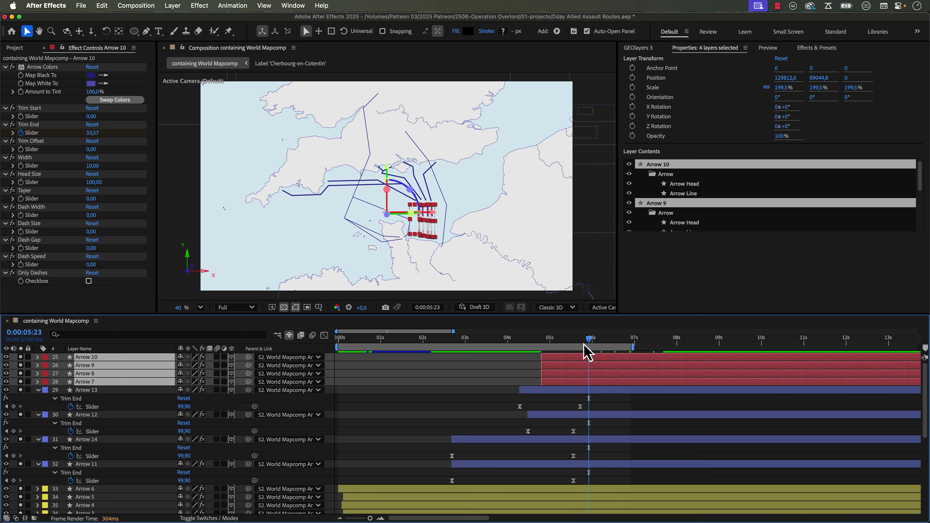
key(u)
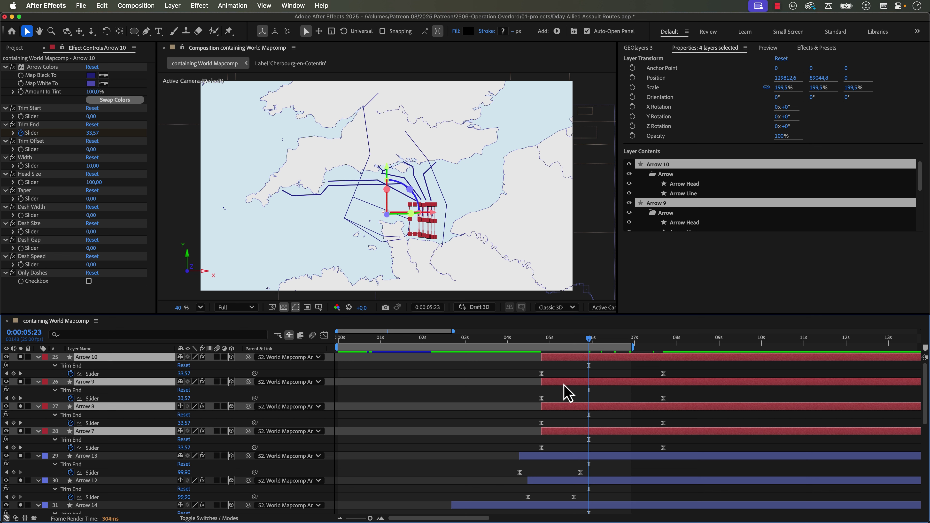
drag(576, 382, 589, 384)
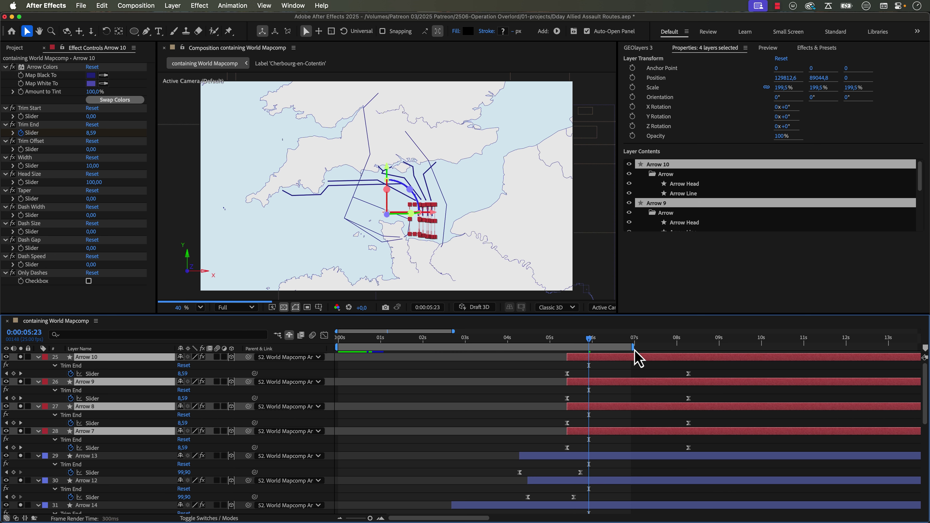
Step: Extend the work area to about 8.9 seconds and preview the start of the red-labelled arrows
drag(627, 346, 708, 345)
drag(583, 341, 570, 341)
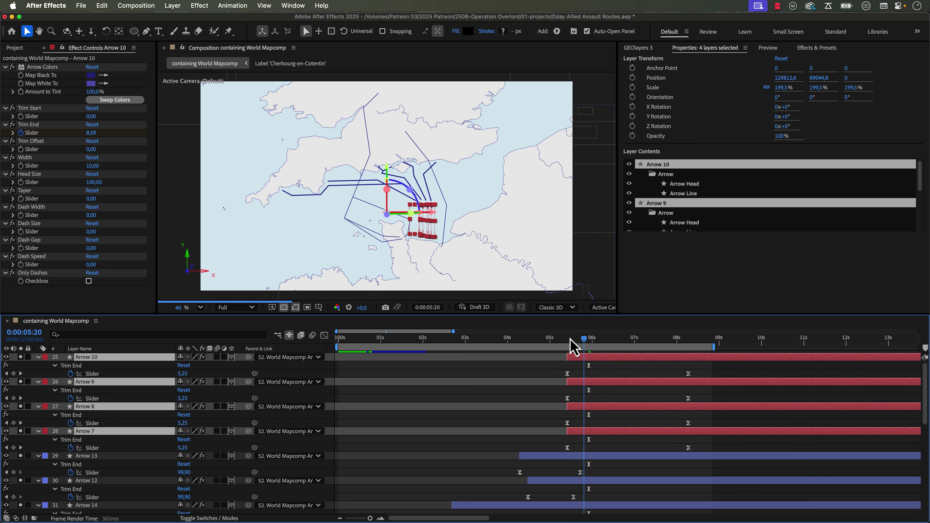
key(space)
click(650, 391)
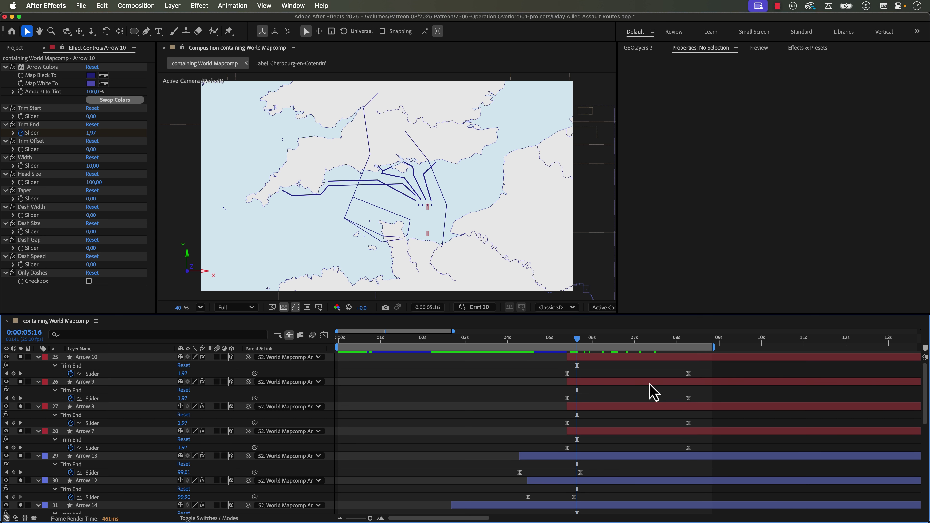
Step: Stagger the starts of Arrow 9, Arrow 8 and Arrow 7 by a few frames each after Arrow 10
drag(649, 383, 654, 384)
drag(610, 408, 616, 434)
click(616, 406)
Step: Select all eight layers Arrow 7 through Arrow 14 and collapse their revealed Trim End keyframes
click(615, 357)
scroll(596, 447, down, 5)
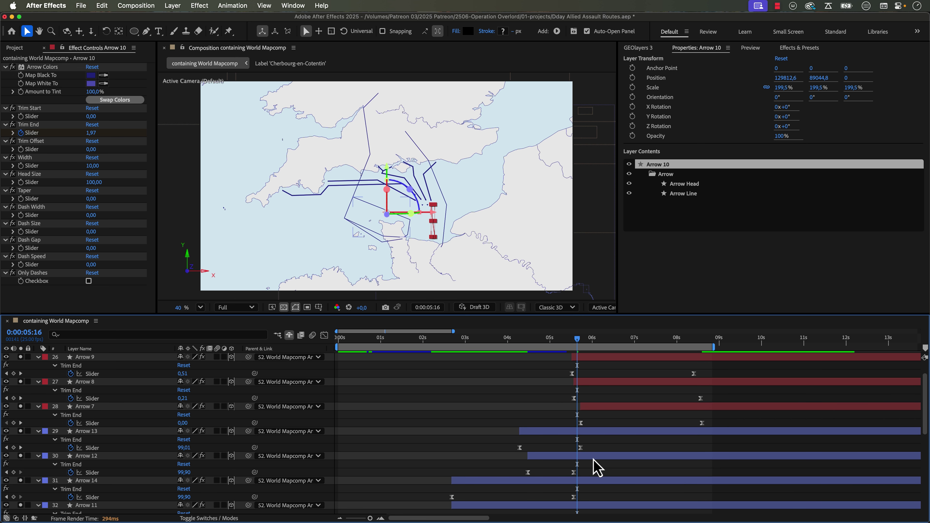
shift+click(591, 492)
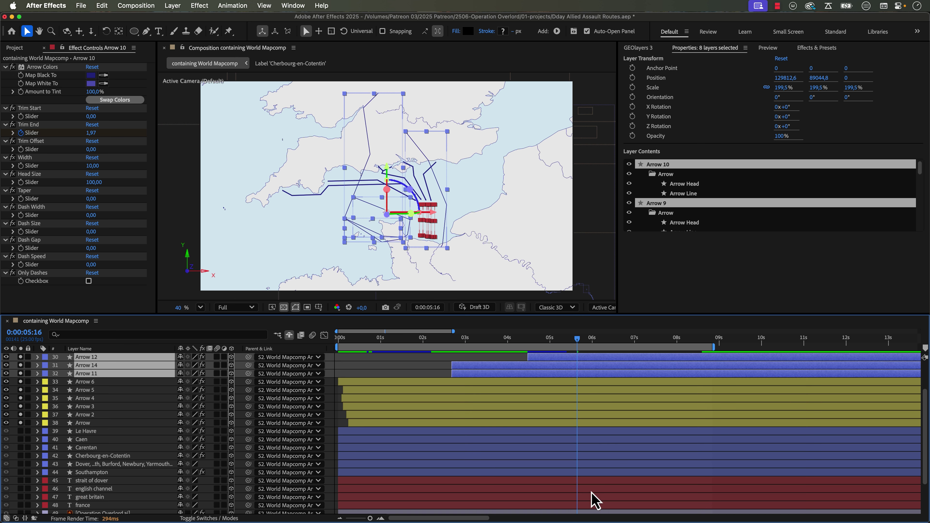
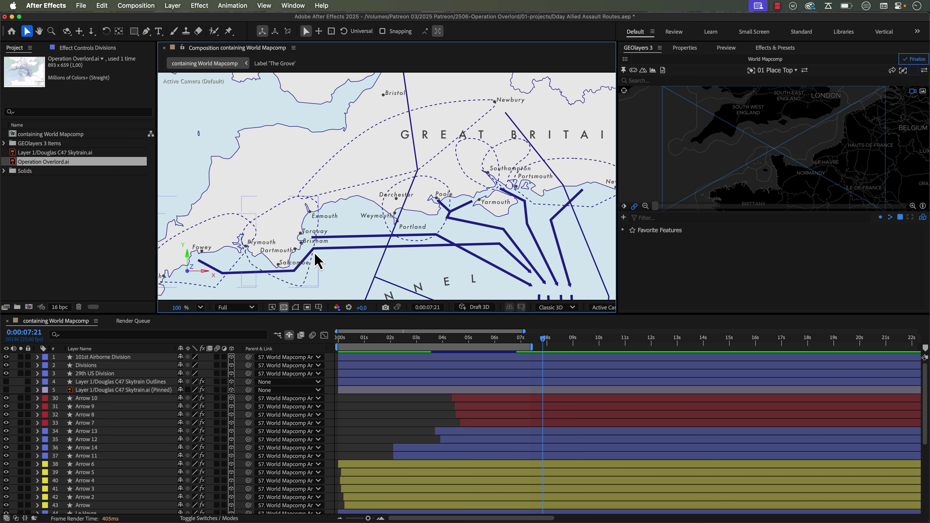
Step: Set the France, United Kingdom, Netherlands layer as track matte for the 101st Airborne Division, Divisions and 29th US Division layers, keeping the matte layer visible
key(h)
drag(322, 245, 400, 197)
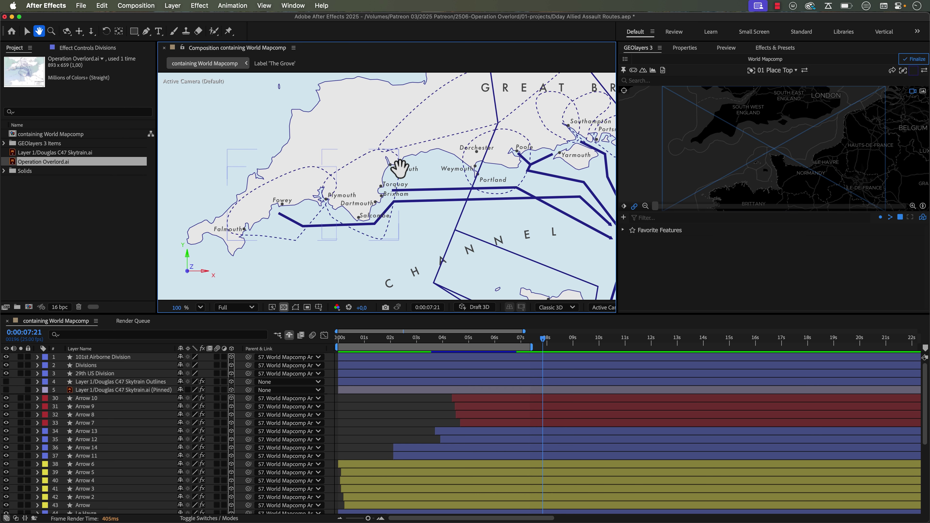
scroll(285, 260, right, 5)
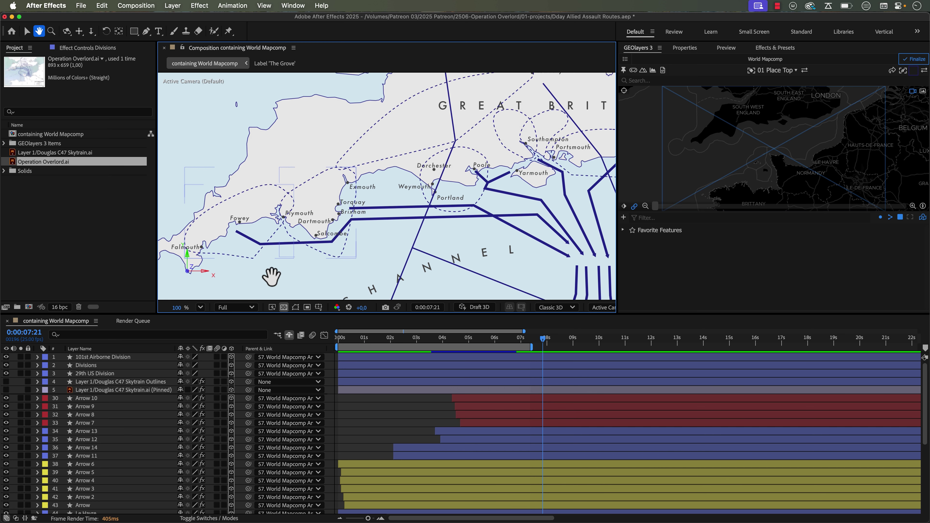
key(v)
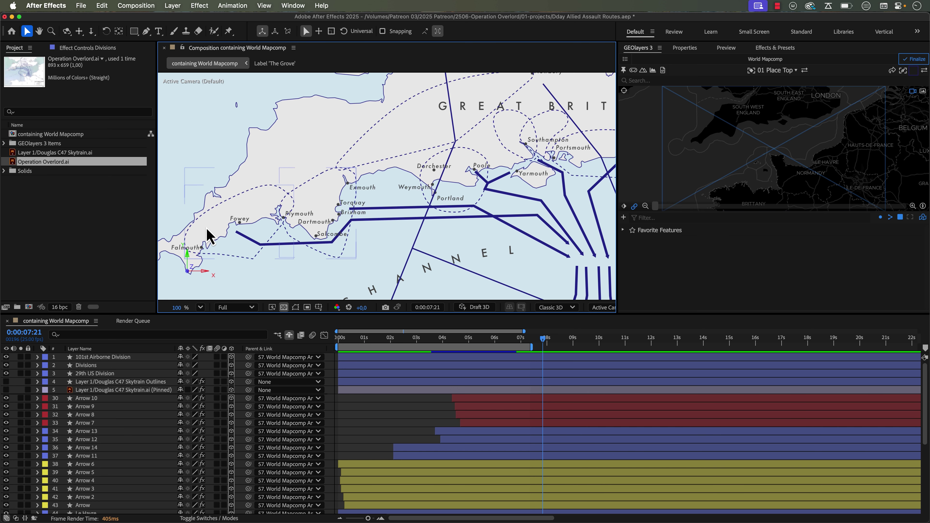
click(102, 356)
shift+click(90, 374)
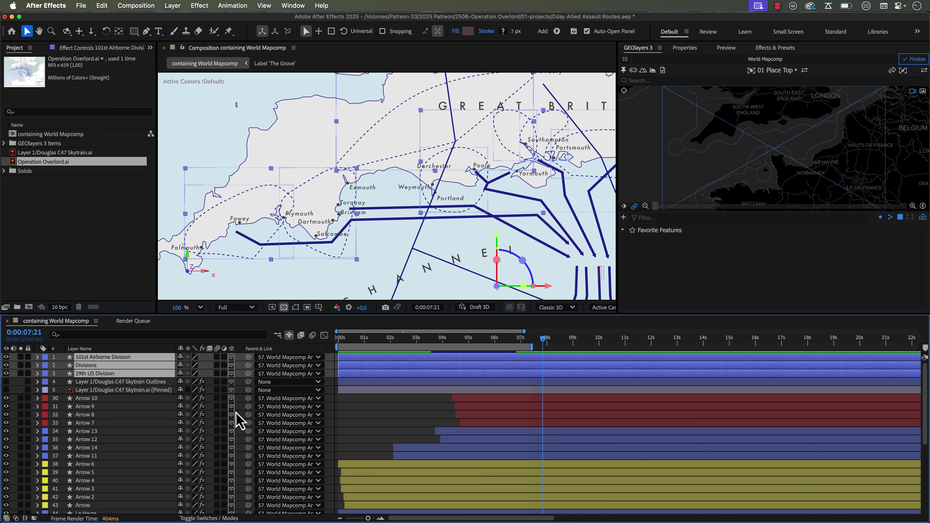
click(208, 517)
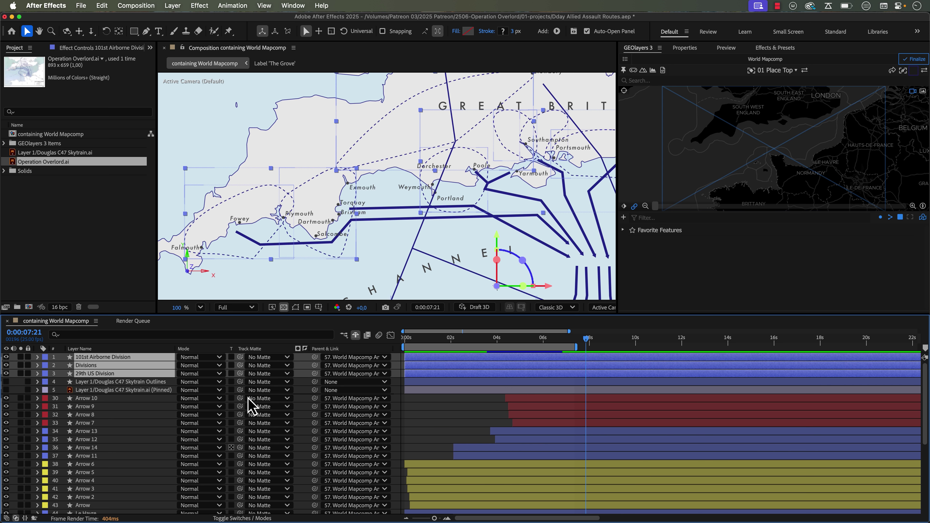
drag(240, 357, 101, 487)
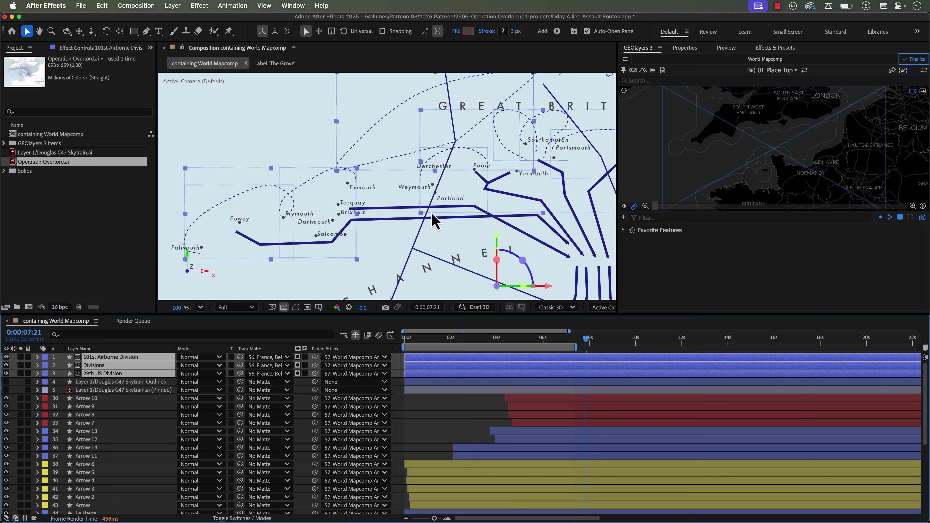
scroll(128, 474, down, 5)
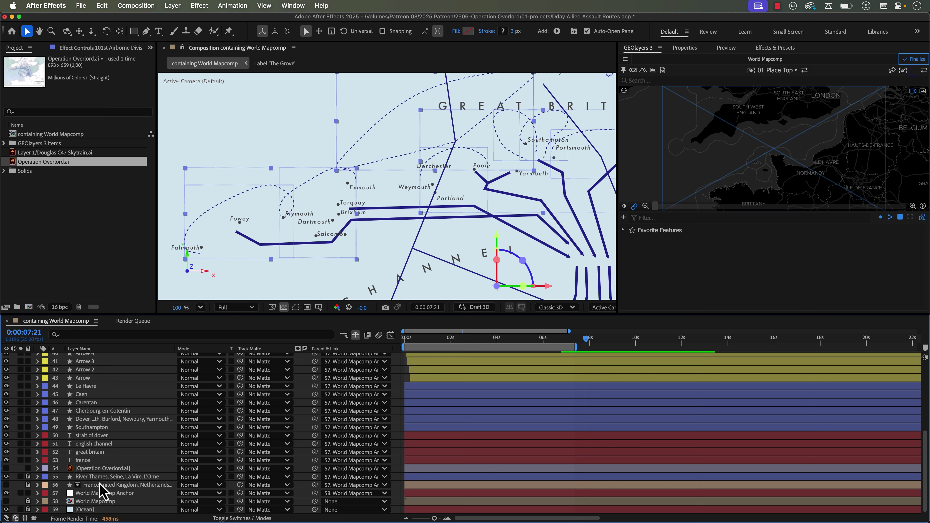
click(7, 485)
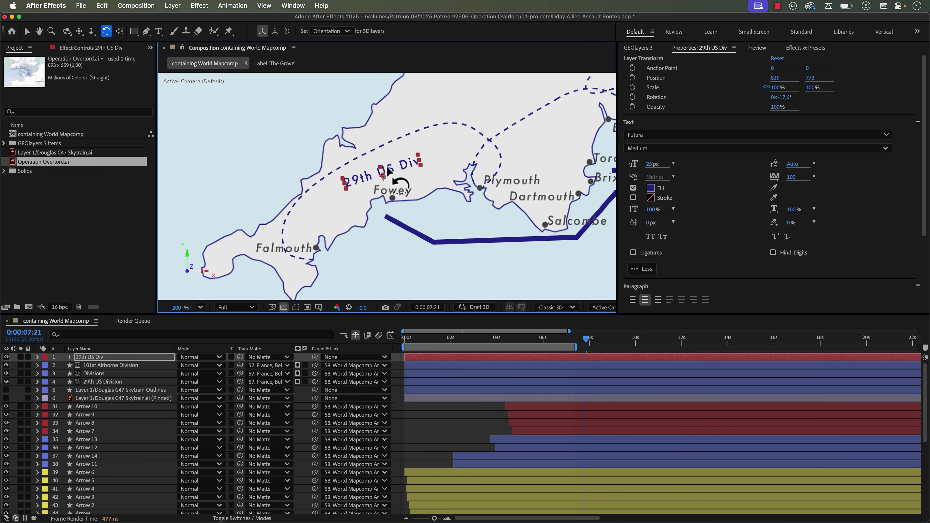
Step: Duplicate the 29th US Div label, change its text to 4th US Div and angle it in the embarkation area between Plymouth and Exmouth
click(353, 439)
key(super+Tab)
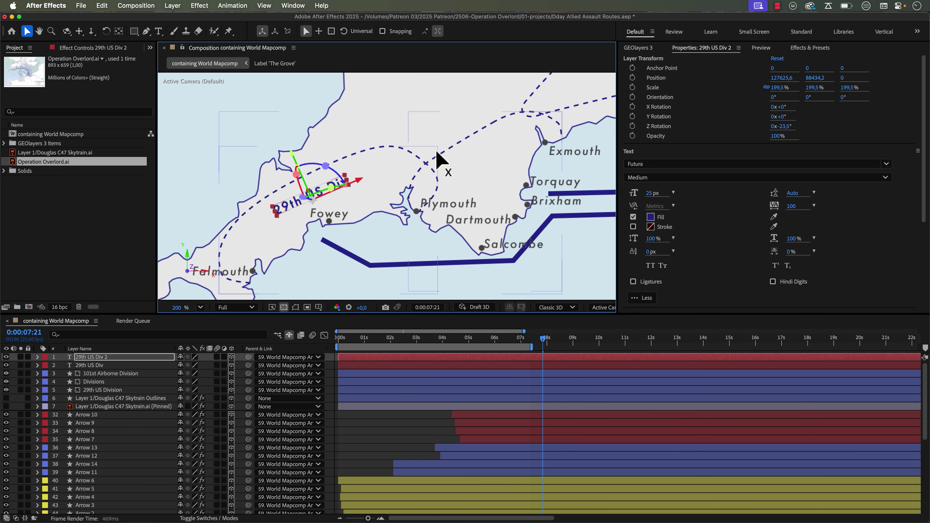
drag(435, 156, 544, 155)
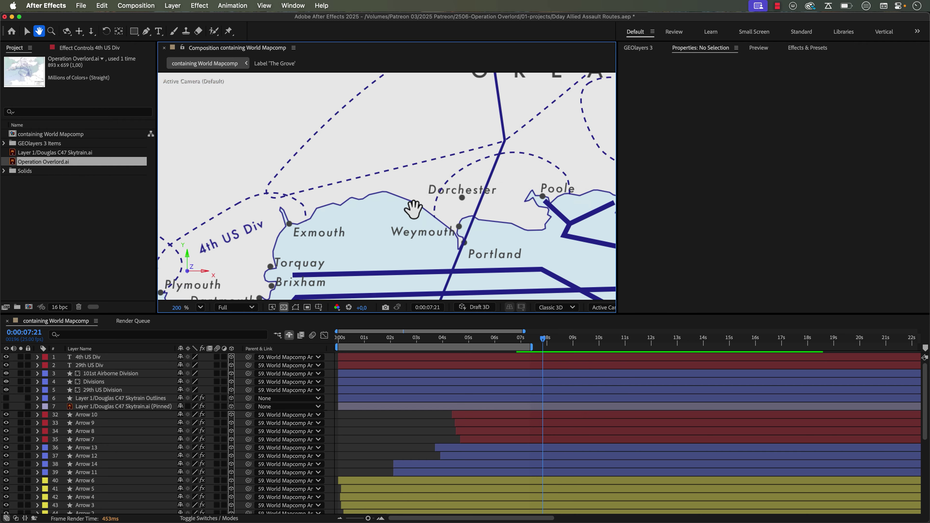
drag(329, 216, 544, 119)
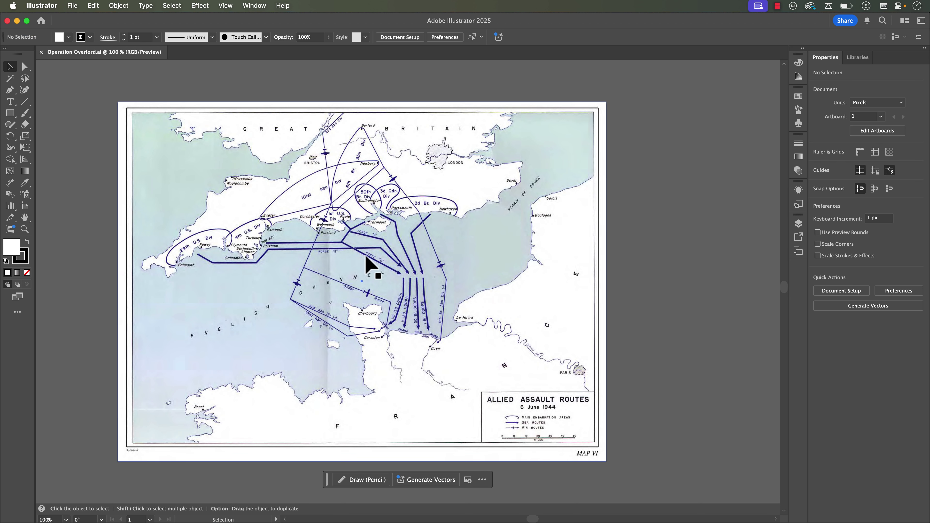
Step: Check the air routes on Illustrator's reference map, switch back to After Effects and place the Layer 1/Douglas C47 Skytrain.ai artwork over the English Channel
key(super+equal)
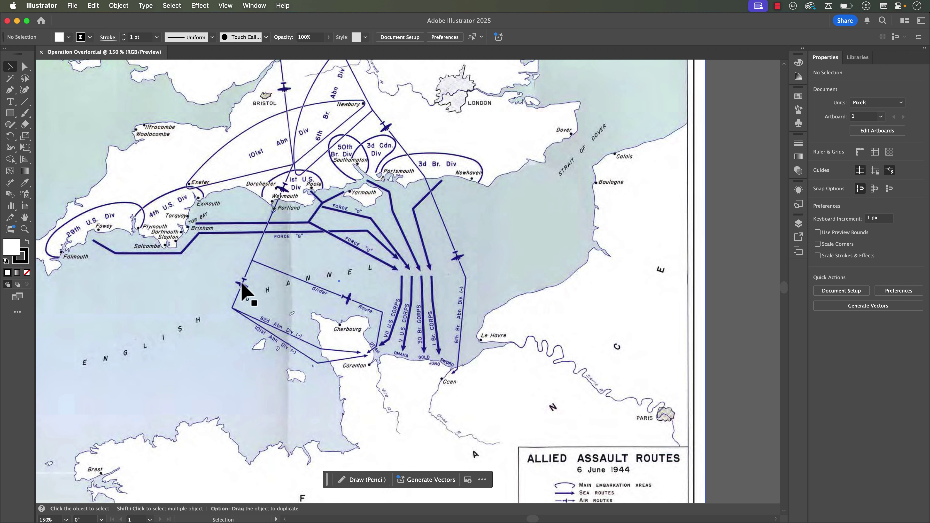
key(super+Tab)
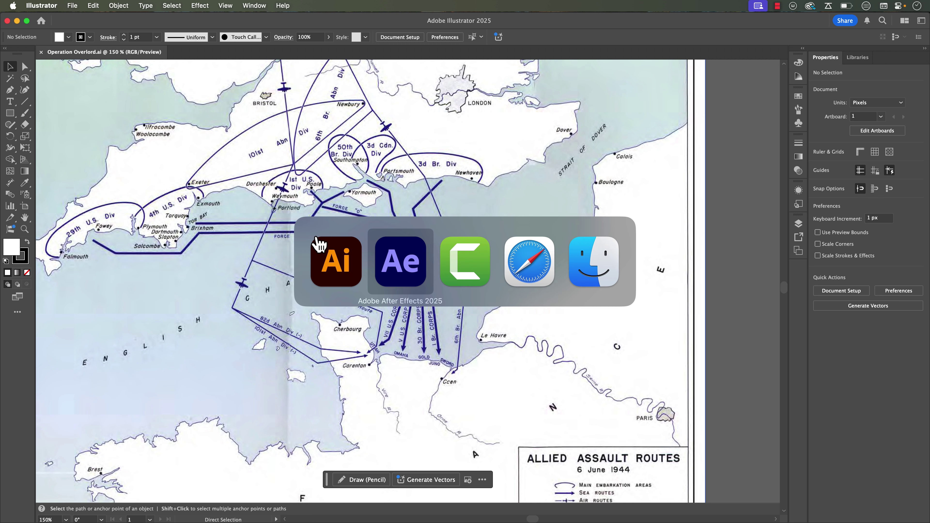
click(13, 155)
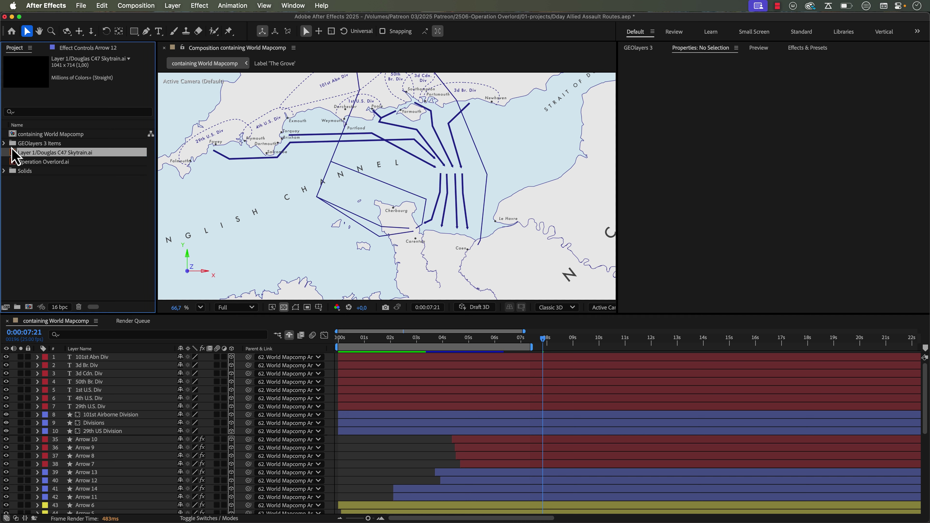
double_click(13, 154)
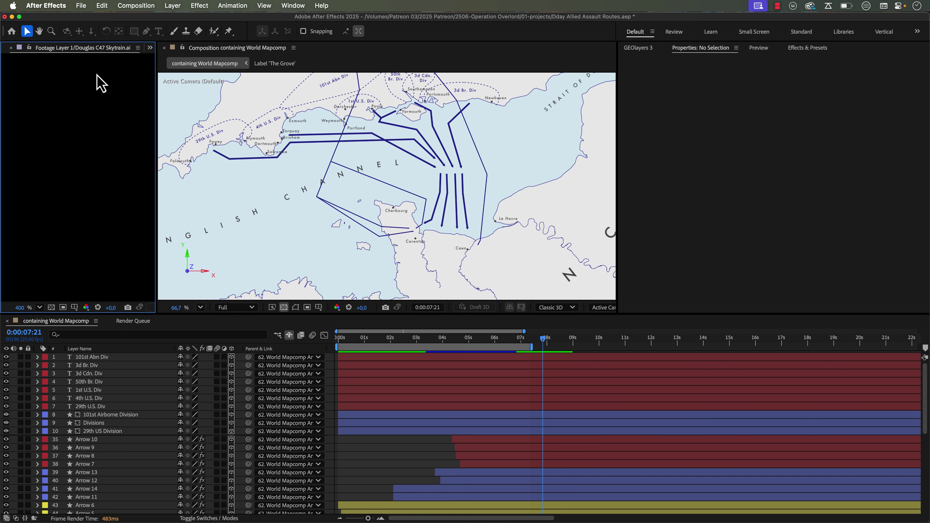
click(11, 48)
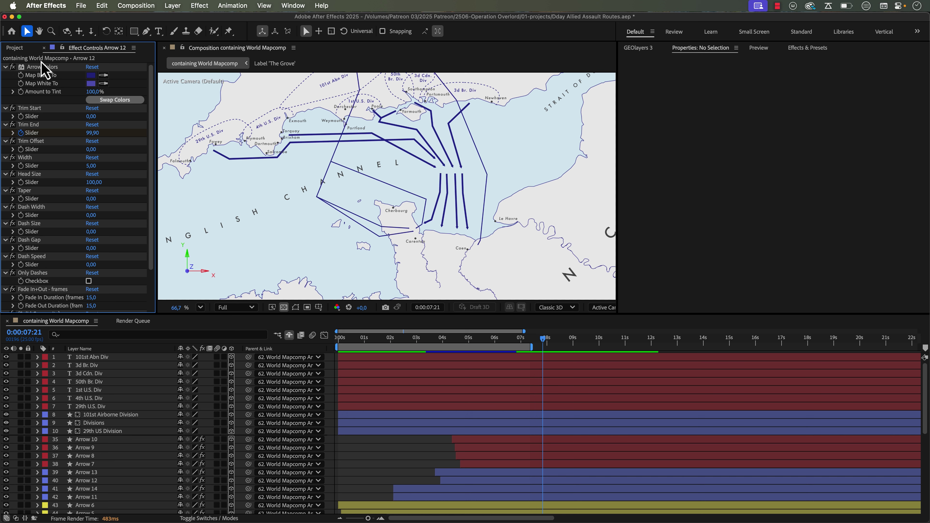
key(super+0)
drag(29, 158, 285, 181)
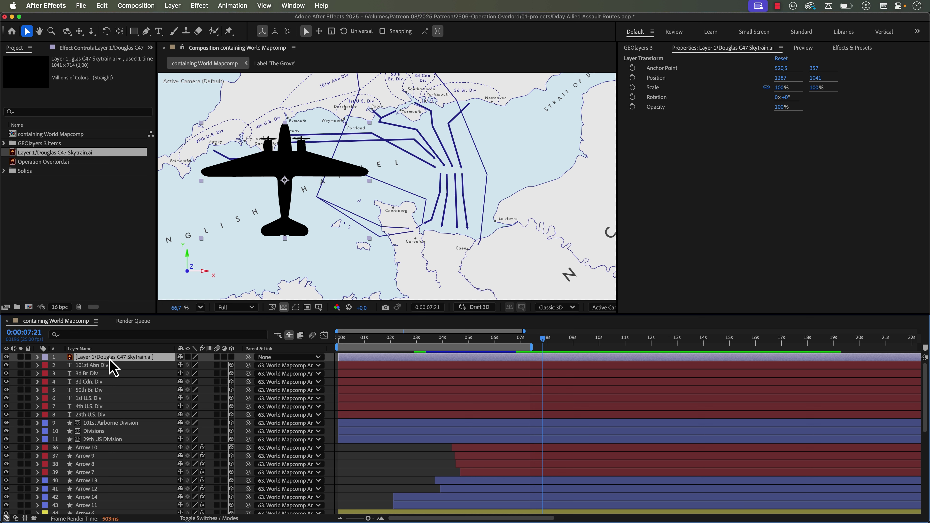
Step: Create shapes from the Douglas C47 Skytrain vector layer and delete the original Illustrator layer
right_click(113, 367)
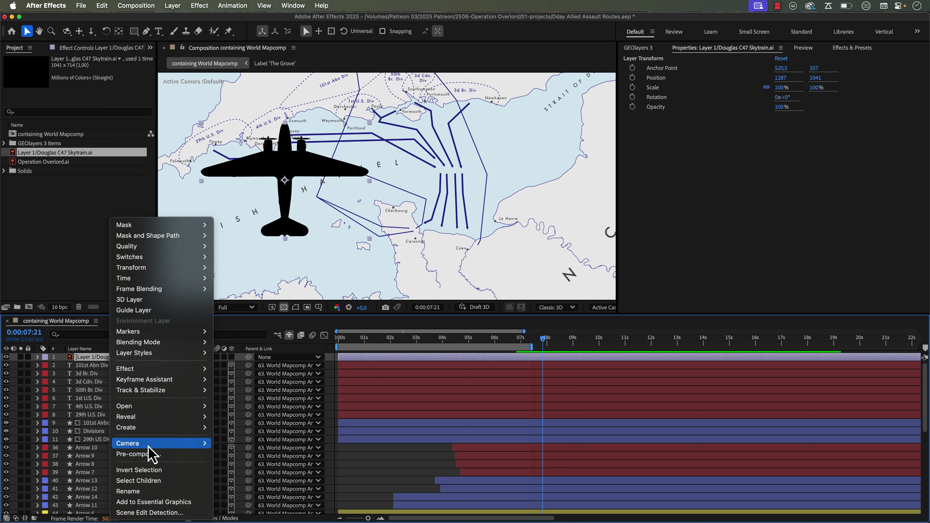
mouse_move(148, 429)
click(242, 447)
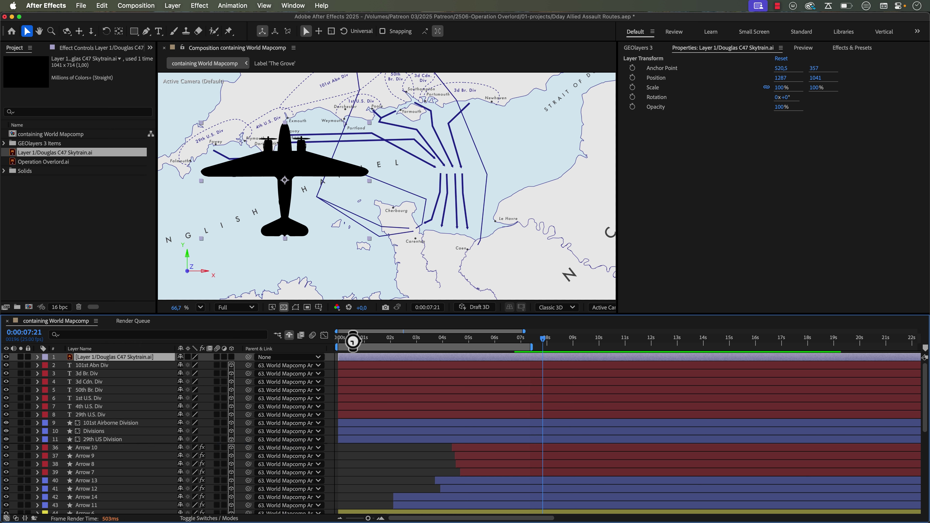
click(95, 368)
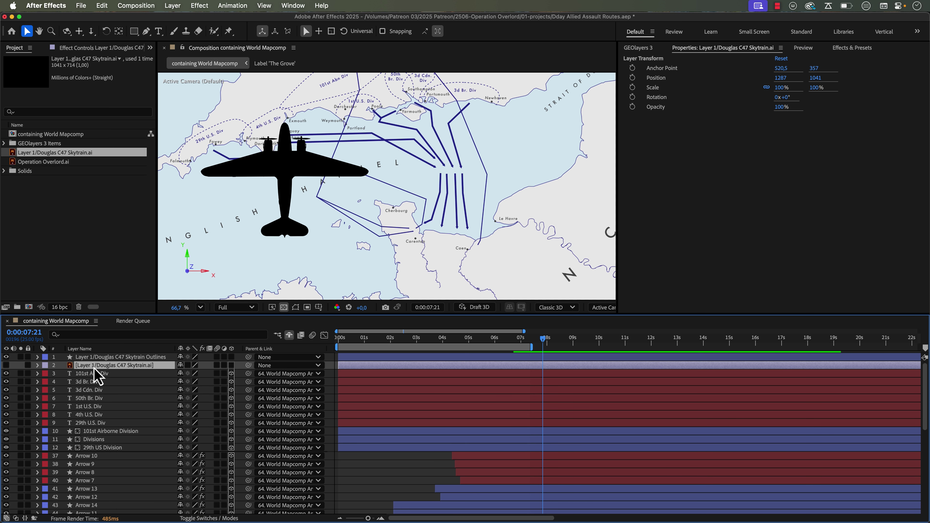
key(Delete)
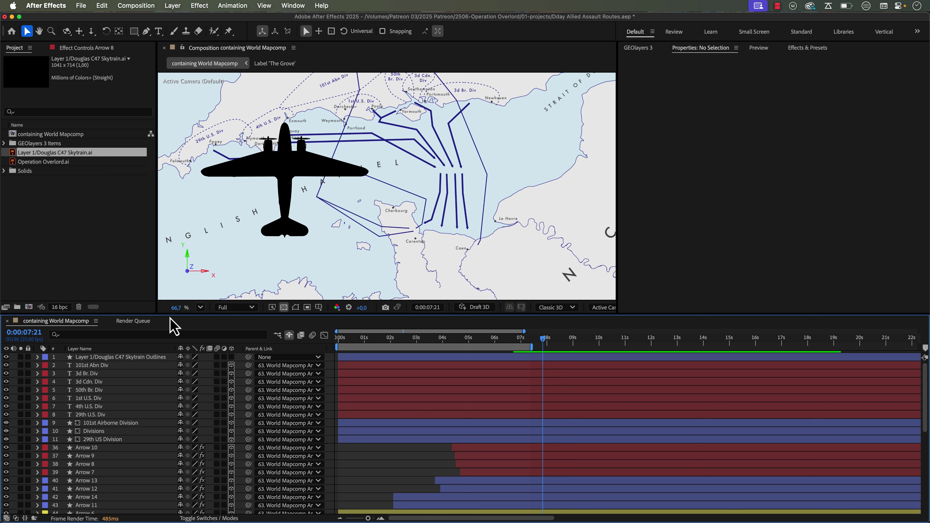
Step: Load the Arrow 14 air route into GEOlayers 3 as features from the layer and delete its Arrow Head feature
click(112, 356)
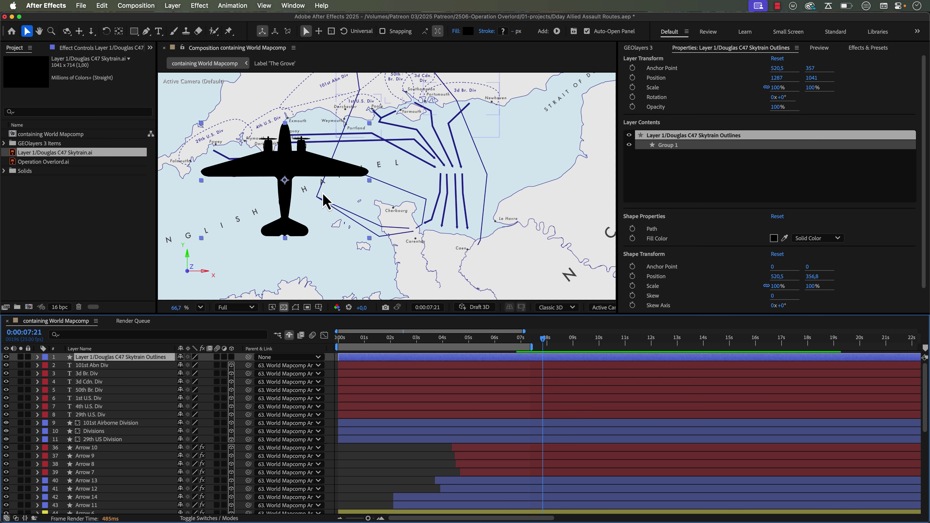
click(642, 48)
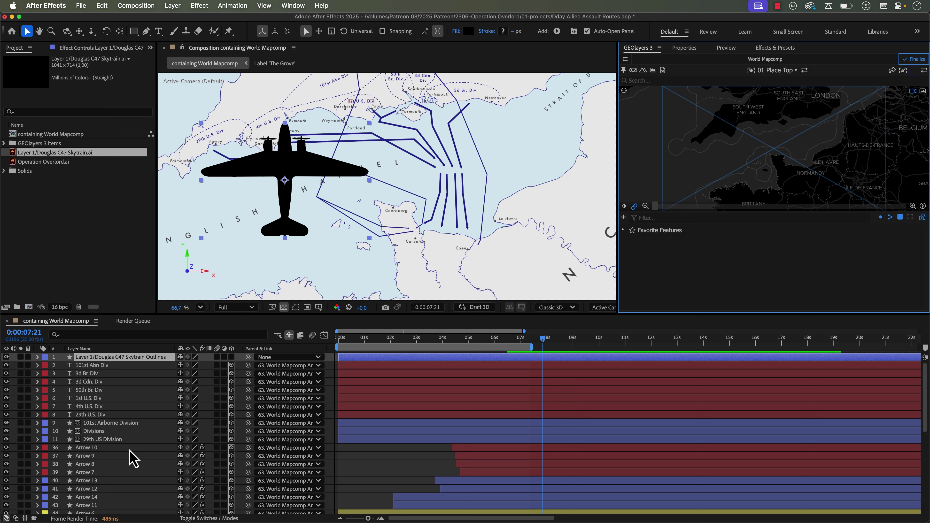
scroll(90, 444, down, 2)
click(86, 434)
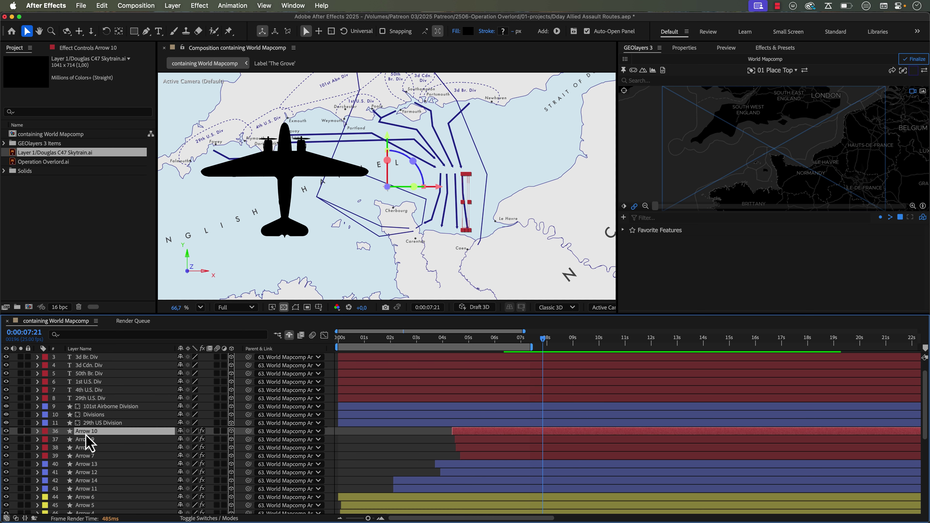
click(88, 465)
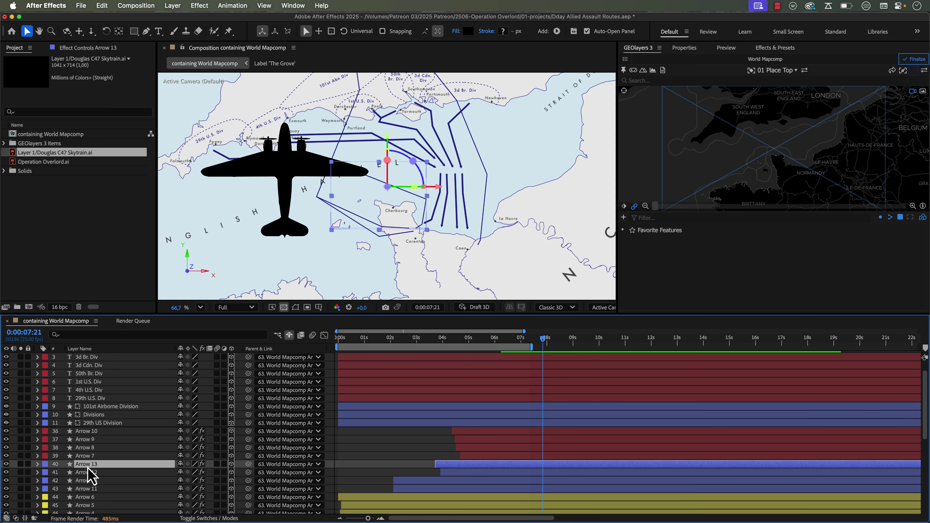
key(super+Down)
key(super+Down)
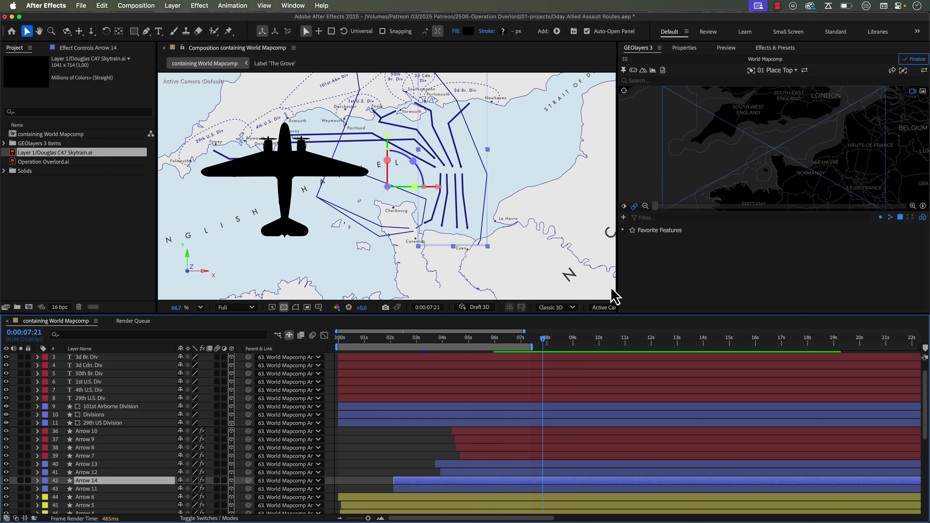
click(623, 218)
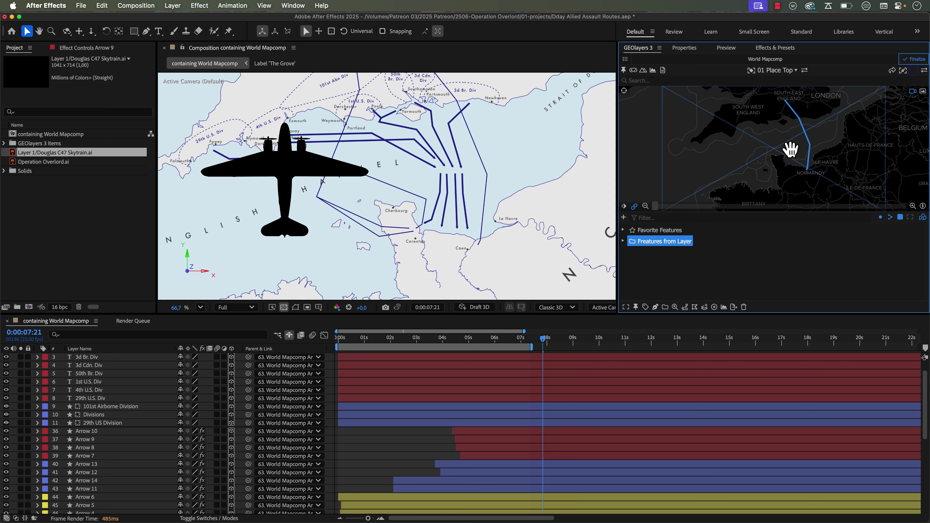
click(623, 241)
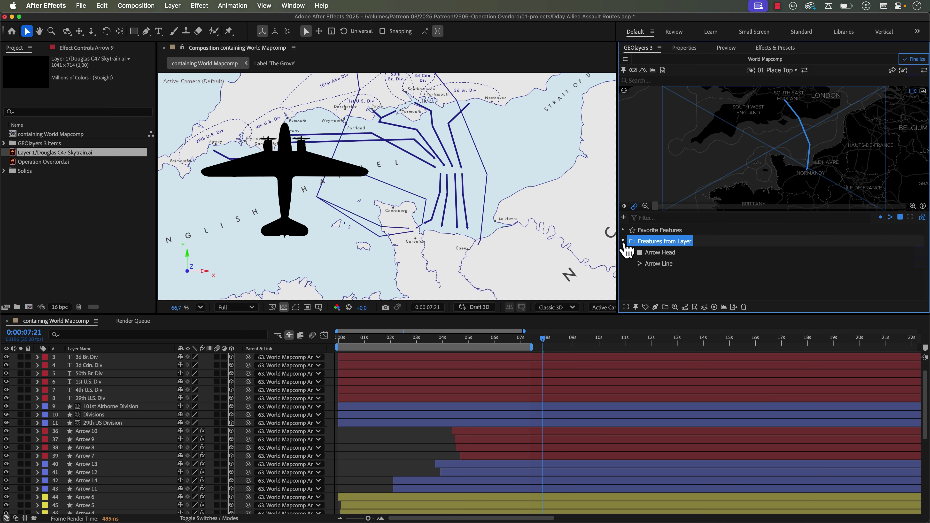
click(658, 254)
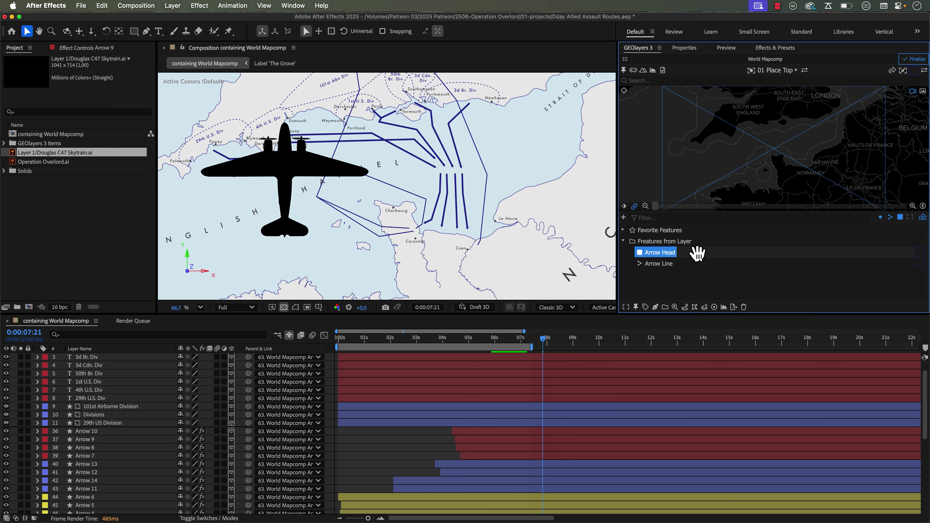
click(743, 307)
Step: Extend the work area to about 10.5 seconds and animate the Skytrain outlines layer along the Arrow Line feature from 0:00:03:10 with duration 5
click(660, 252)
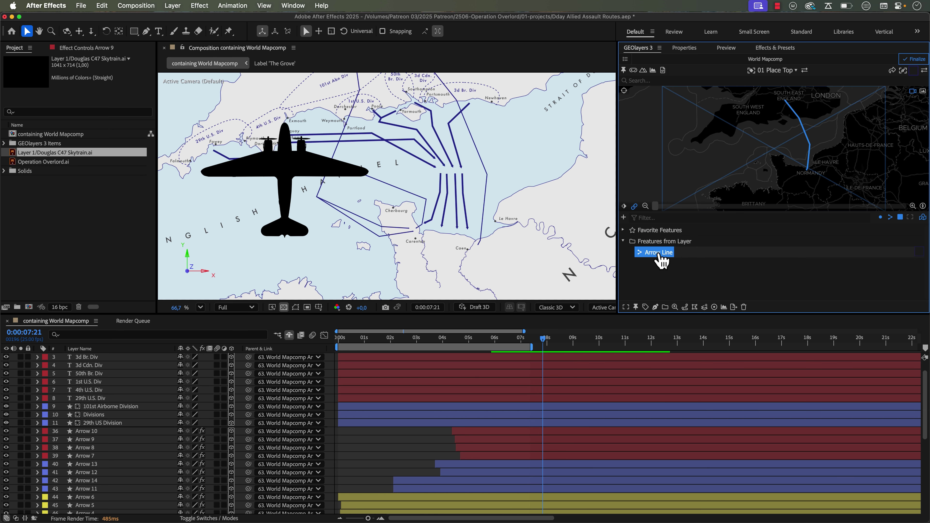
scroll(138, 441, up, 2)
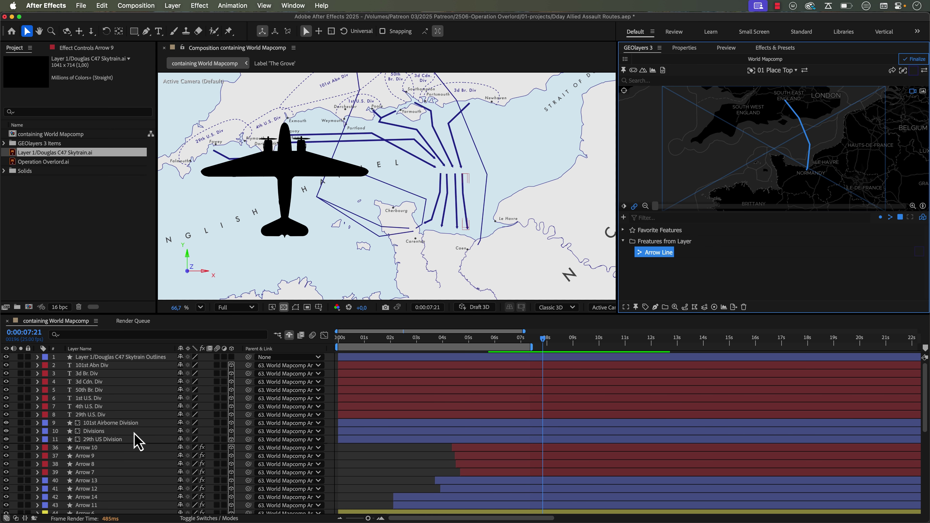
click(112, 359)
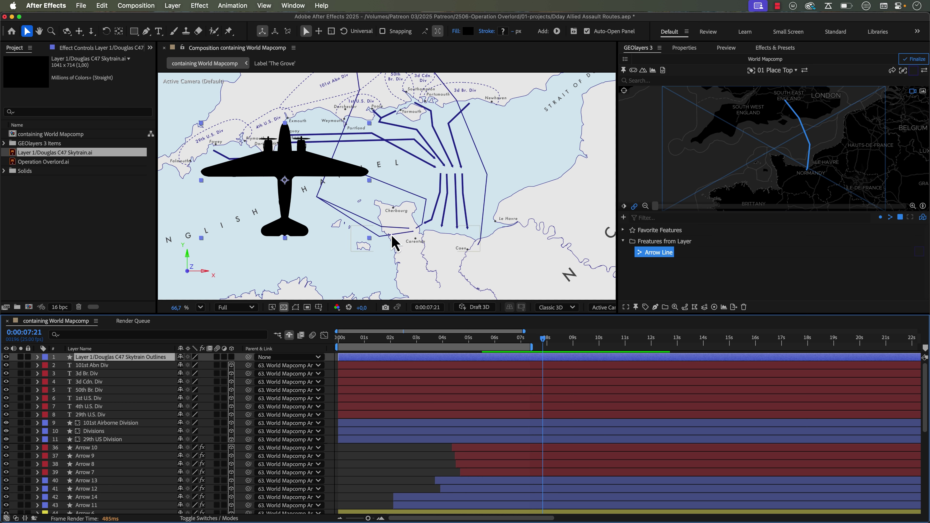
click(636, 308)
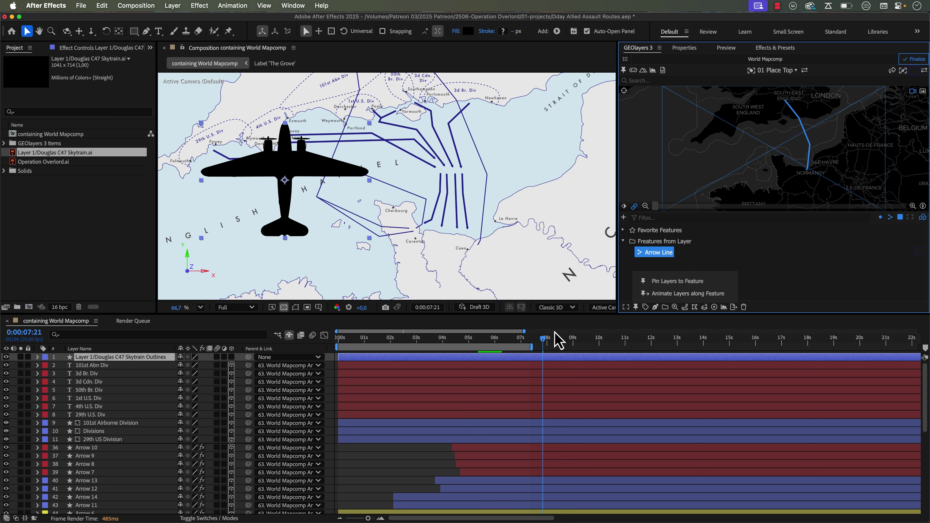
mouse_move(514, 342)
mouse_down()
mouse_move(416, 344)
mouse_move(431, 342)
mouse_up()
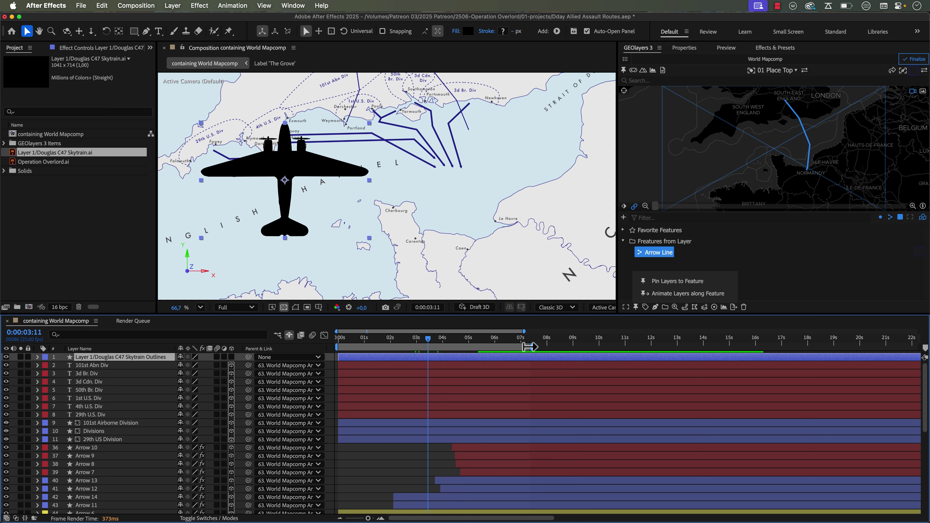
drag(531, 346, 602, 346)
click(440, 344)
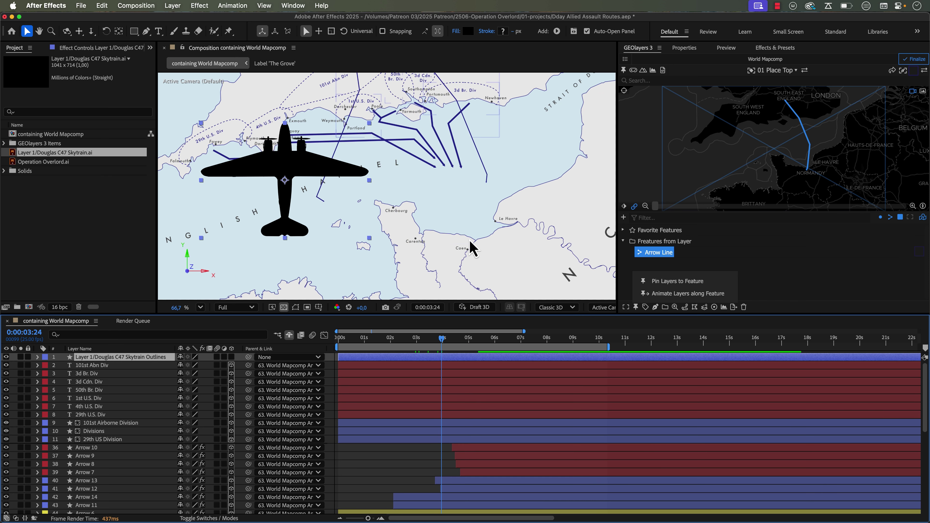
drag(441, 346, 427, 346)
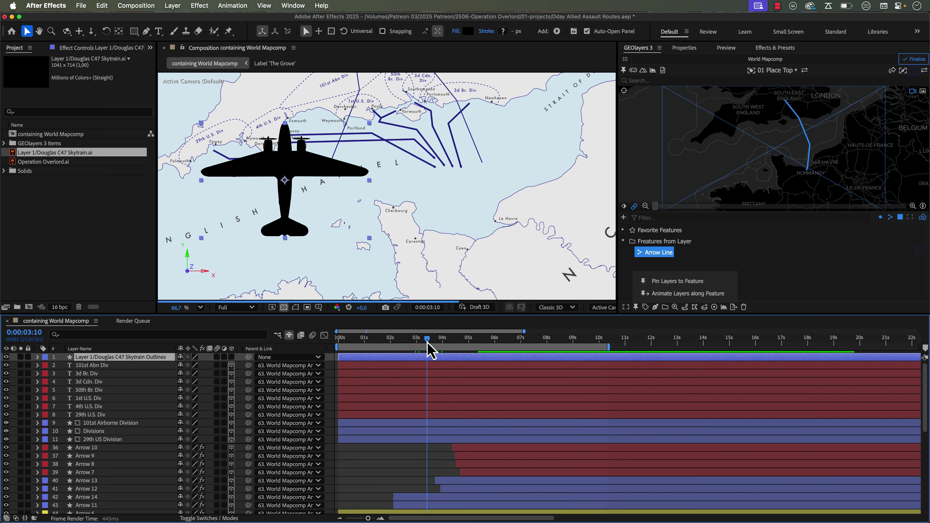
click(673, 293)
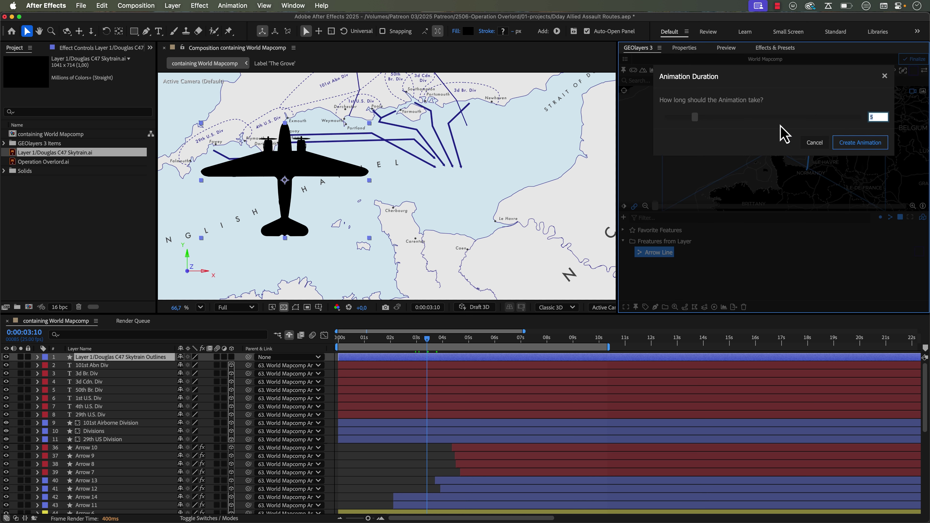
click(846, 147)
click(846, 147)
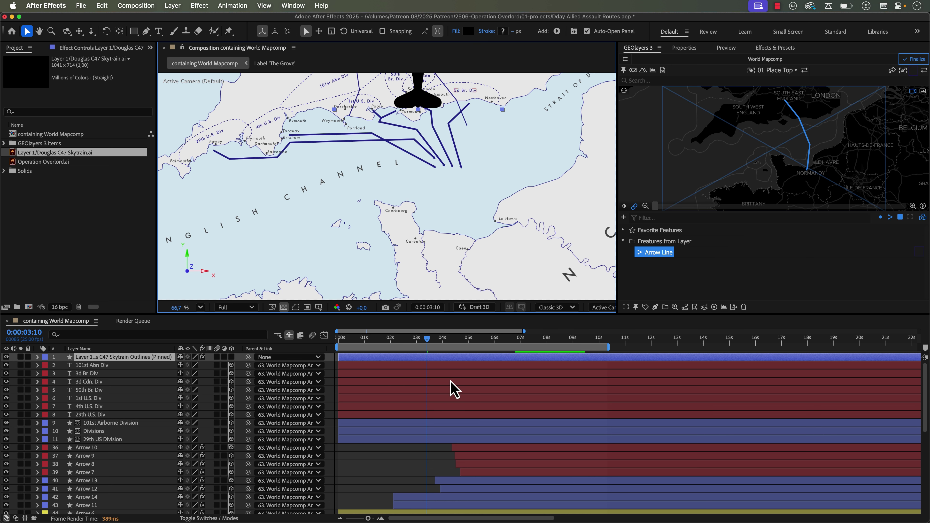
Step: Make the pinned Skytrain layer 3D and enable its Rotate along path, Rotate with Map and Scale with Map options
key(u)
drag(437, 340, 509, 339)
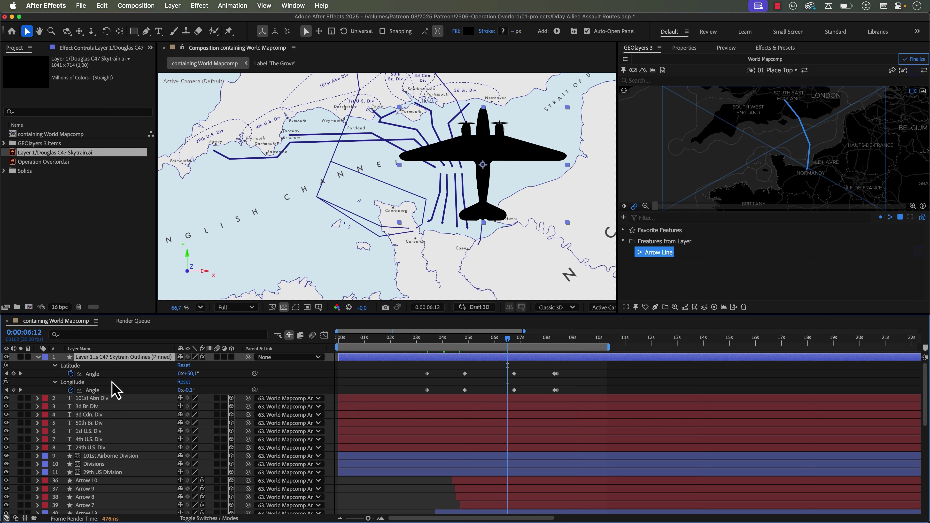
click(231, 357)
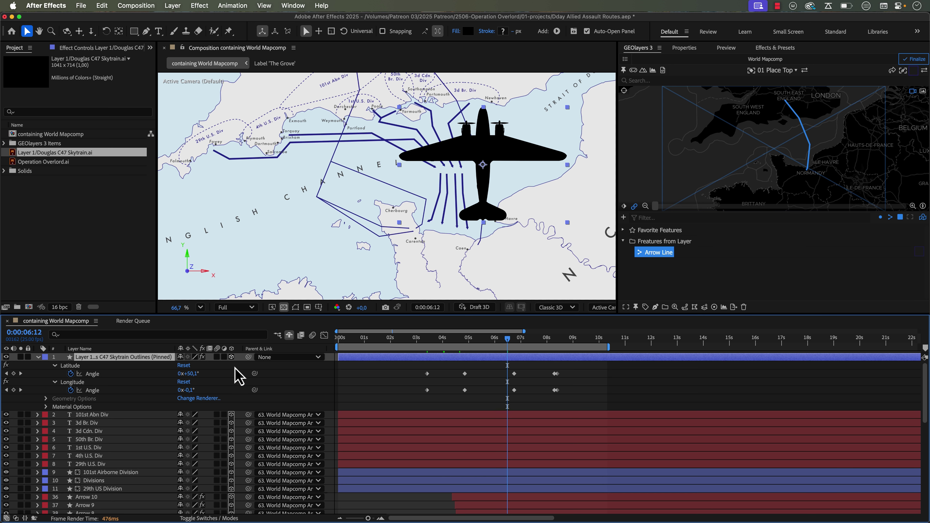
click(91, 48)
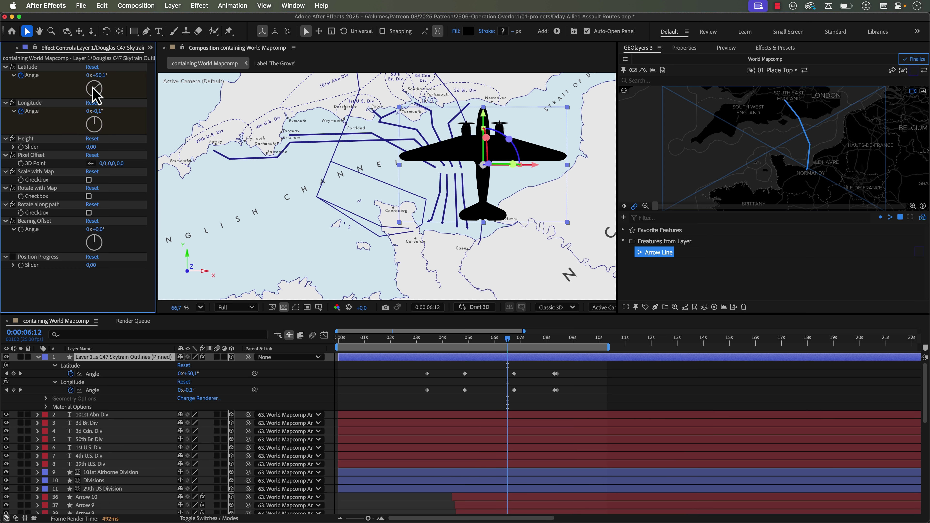
click(88, 213)
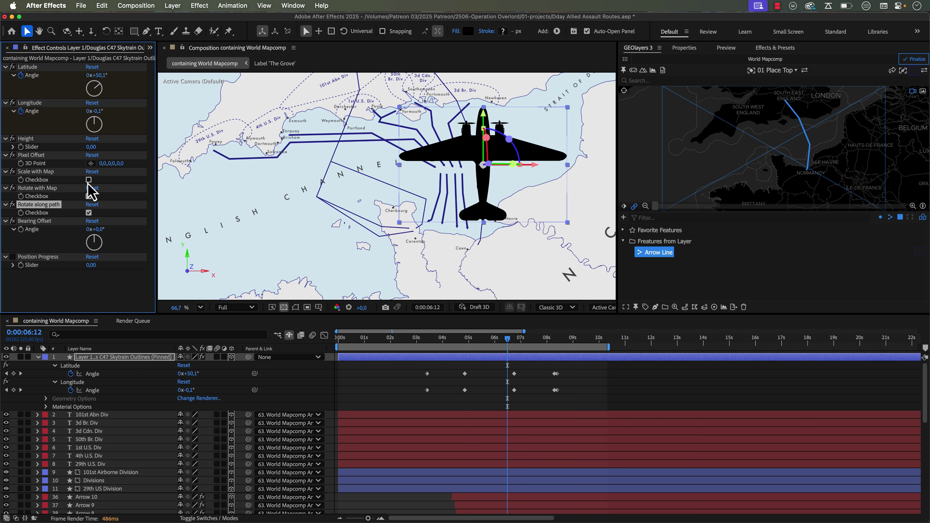
click(88, 196)
click(89, 180)
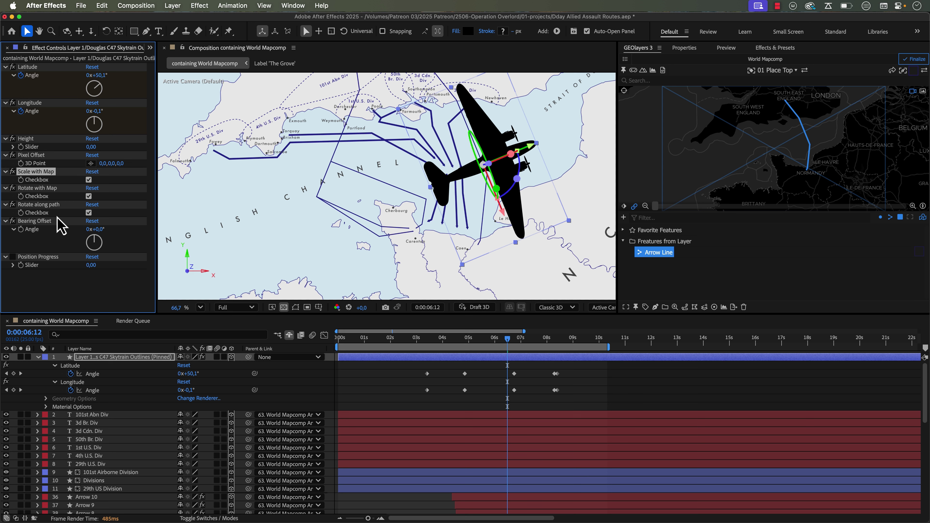
Step: Set the Skytrain's Bearing Offset angle to 90° and check its heading on the route at 0:00:06:07
click(48, 221)
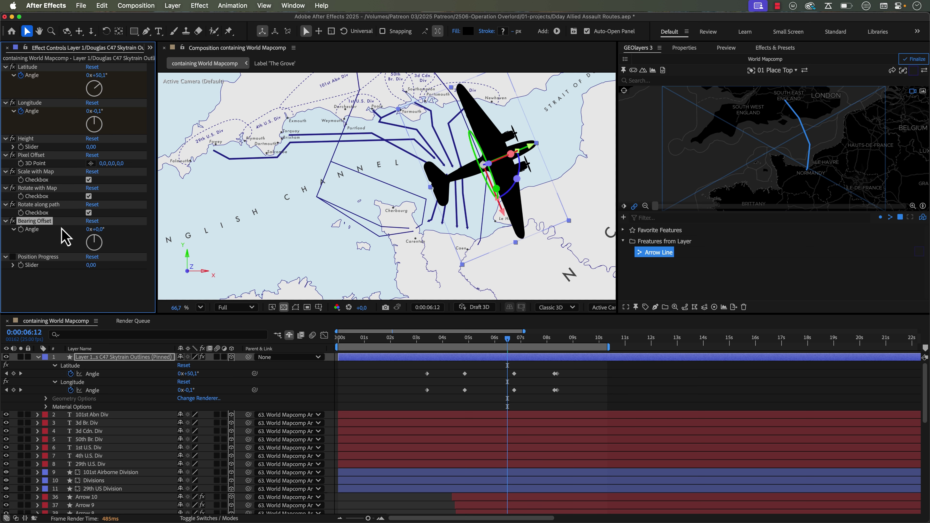
click(104, 234)
text(90)
key(Return)
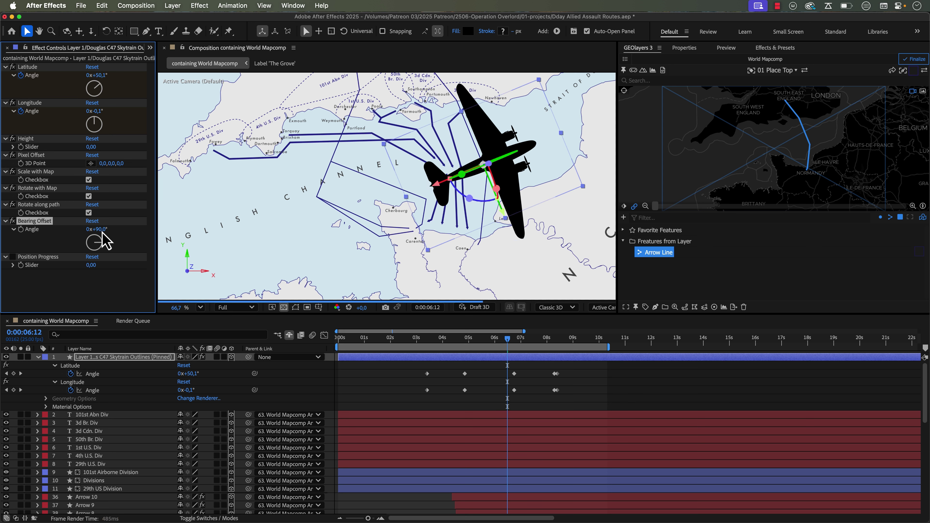
mouse_move(504, 342)
mouse_down()
mouse_move(445, 345)
mouse_move(502, 344)
mouse_up()
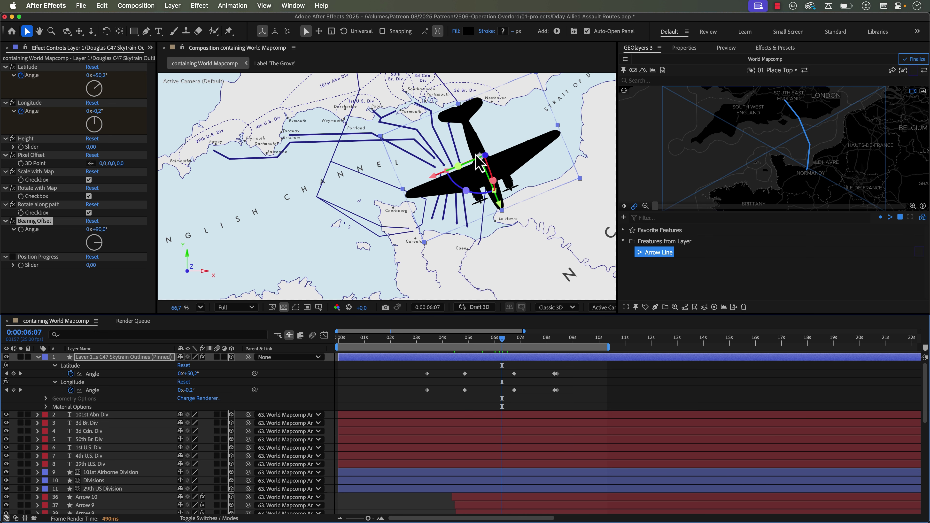
Step: Reduce the Skytrain layer's scale, trying 25% and 15% before settling on 10%
key(s)
click(194, 365)
text(25)
key(Return)
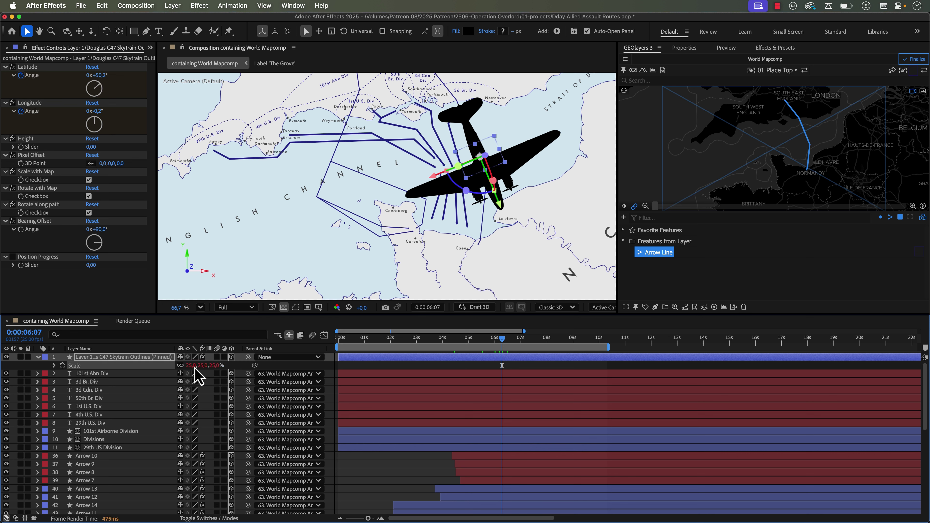
click(192, 366)
text(15)
key(Return)
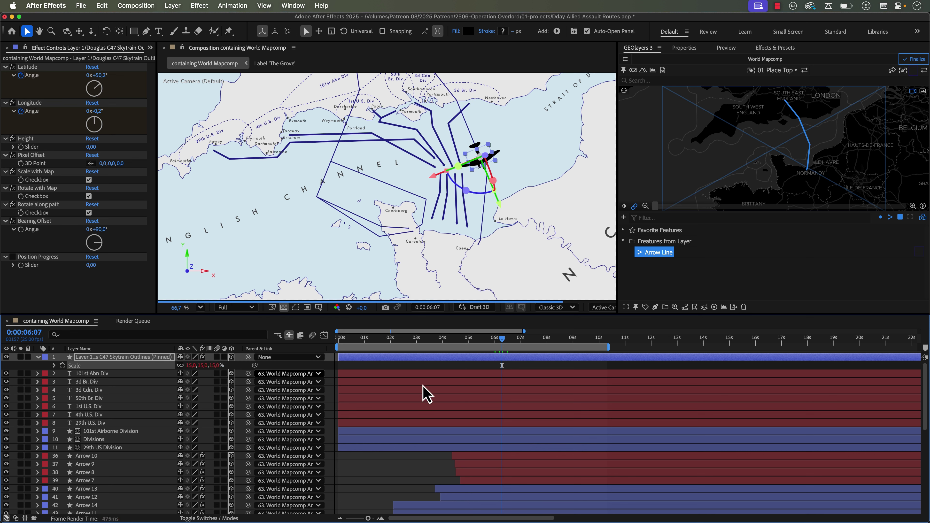
key(F2)
click(188, 366)
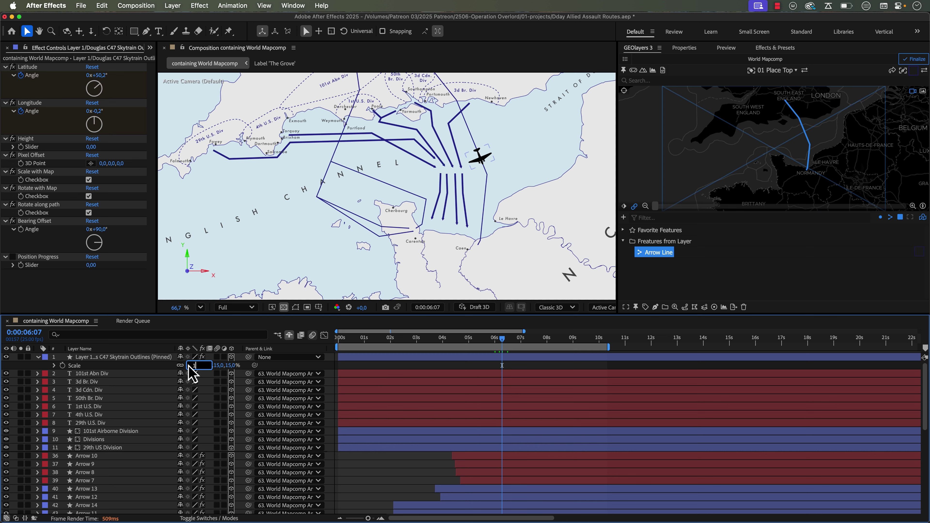
key(Return)
key(F2)
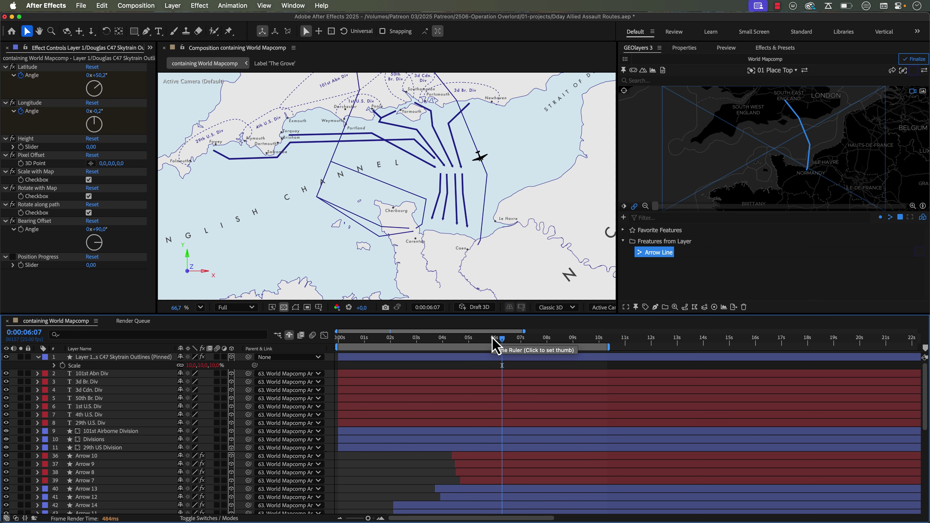
Step: Examine the scaled plane up close on the eastern air route and check its shape fill color without changing it
key(period)
key(period)
key(h)
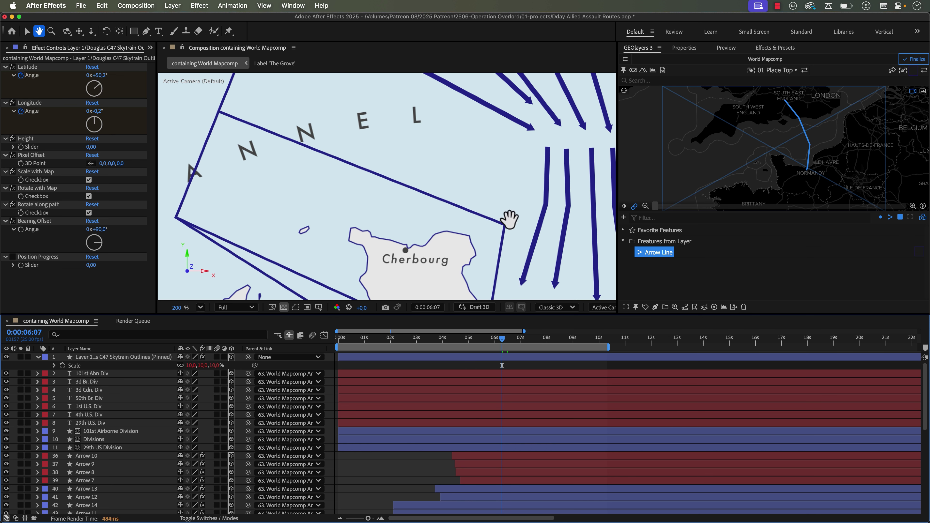
drag(511, 220, 440, 207)
scroll(456, 211, up, 3)
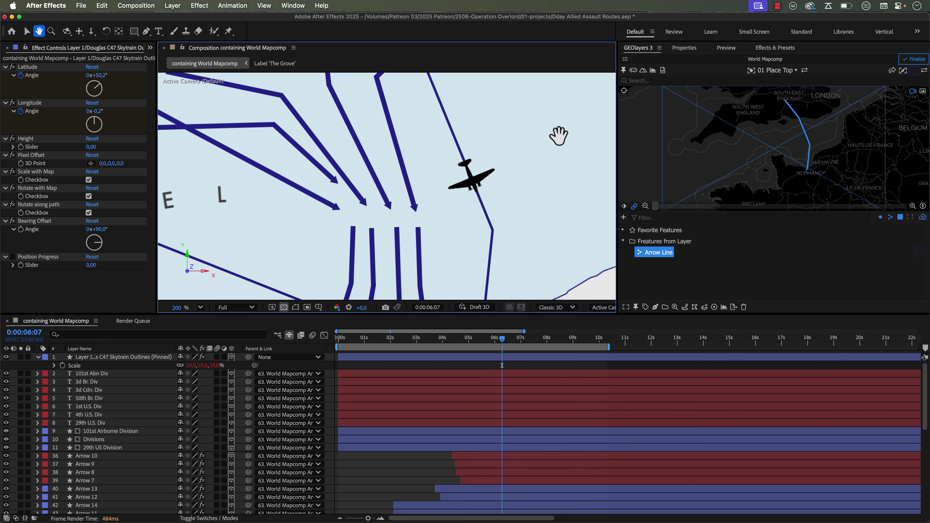
key(v)
click(124, 357)
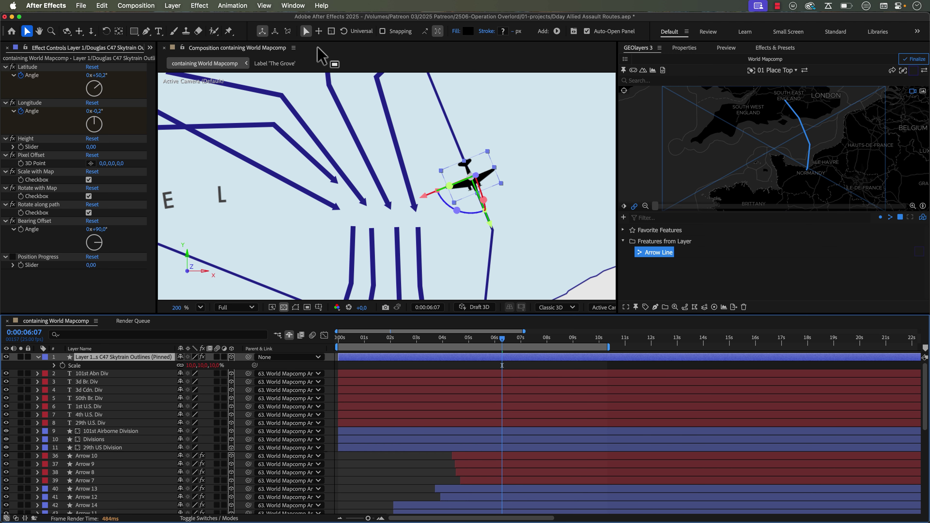
click(468, 32)
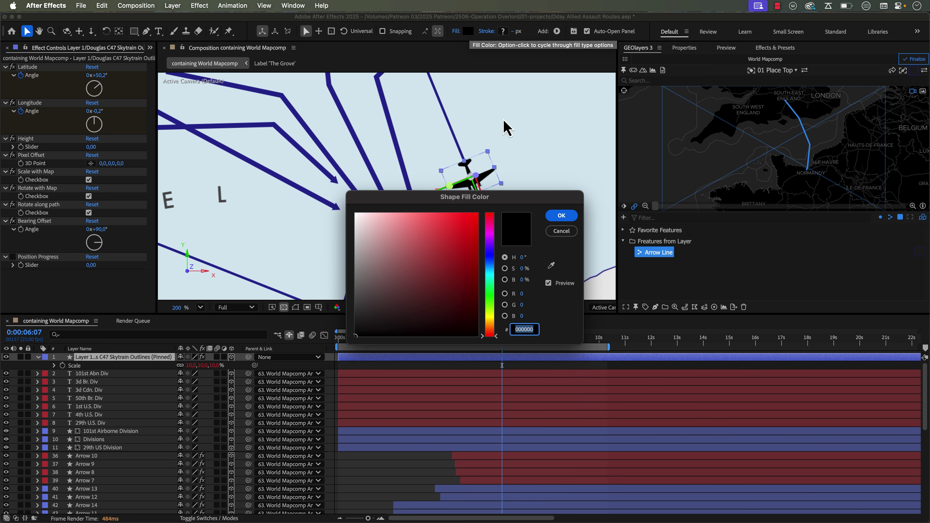
click(562, 231)
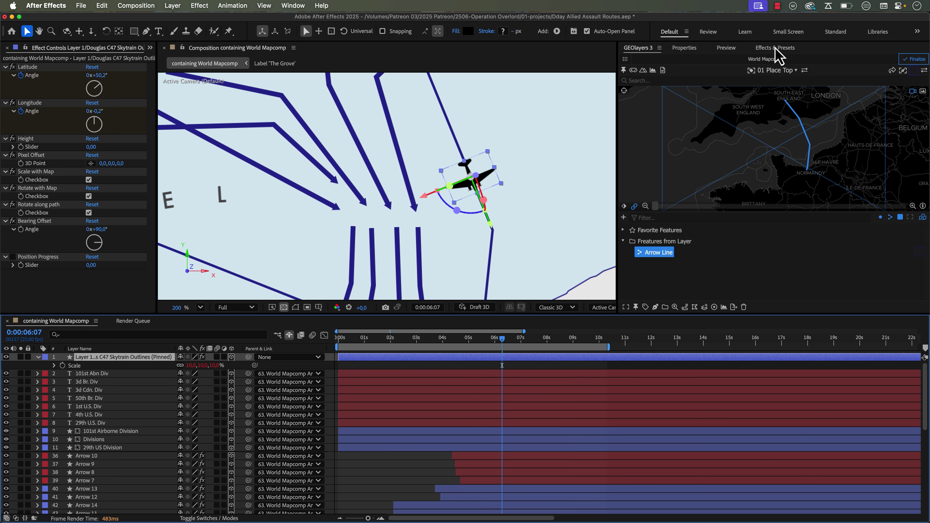
Step: Copy the stroke color #232483 from the DDay River shape layer style in GEOlayers 3, leaving the style unchanged
click(902, 72)
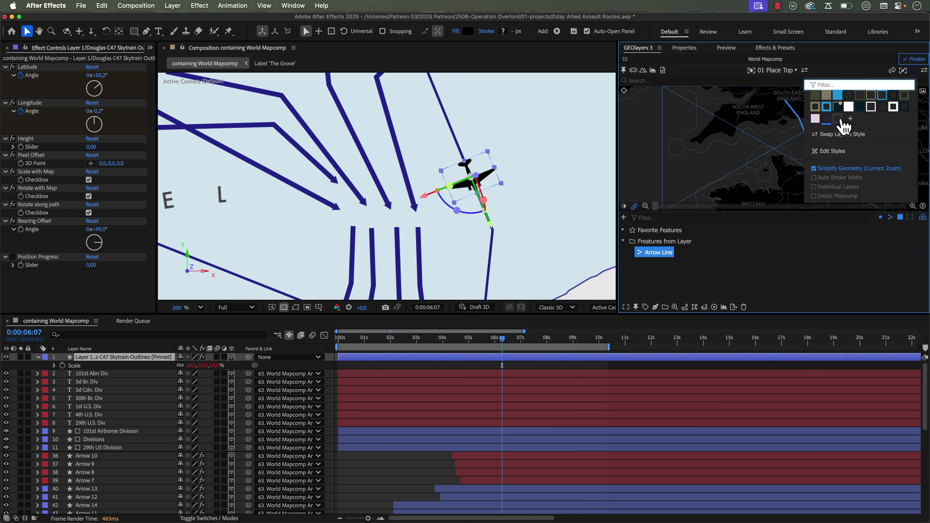
click(835, 153)
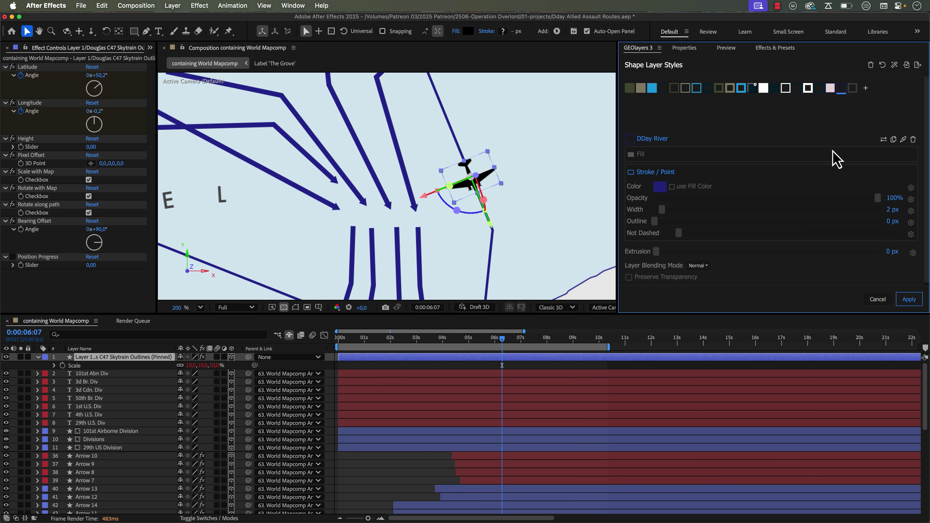
click(659, 186)
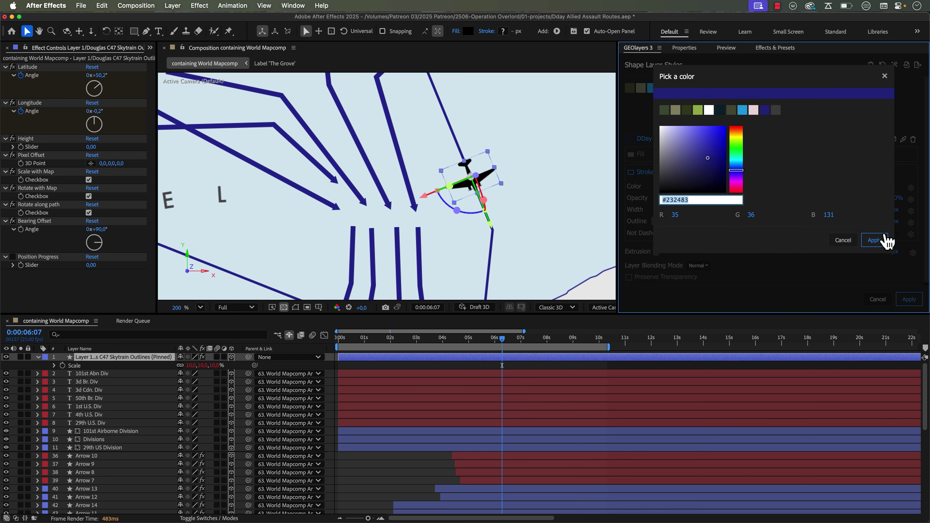
click(842, 242)
click(878, 300)
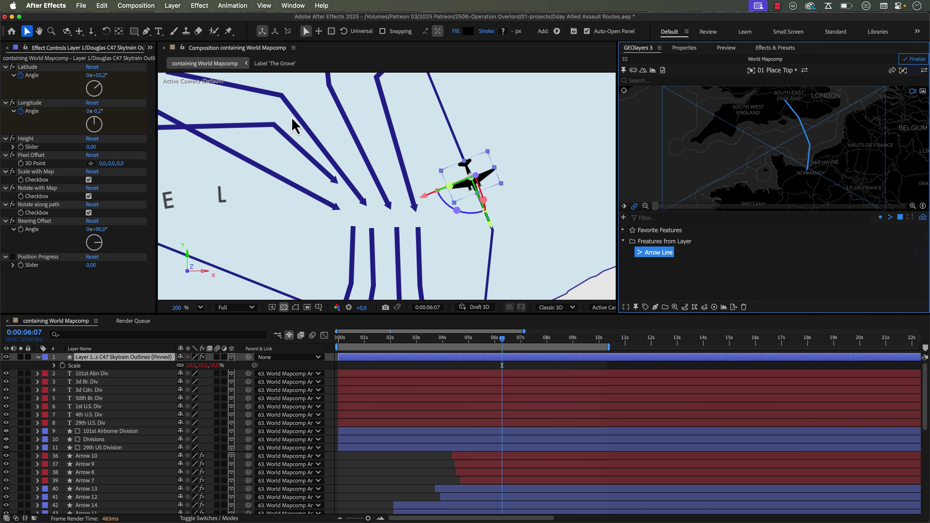
Step: Set the Skytrain layer's shape fill color to the copied hex value 232483
click(467, 31)
key(super+v)
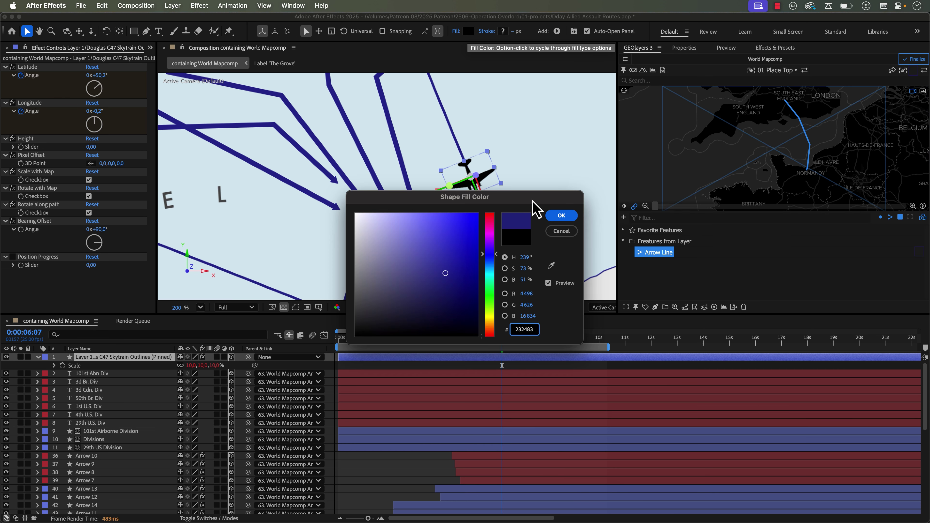
click(549, 213)
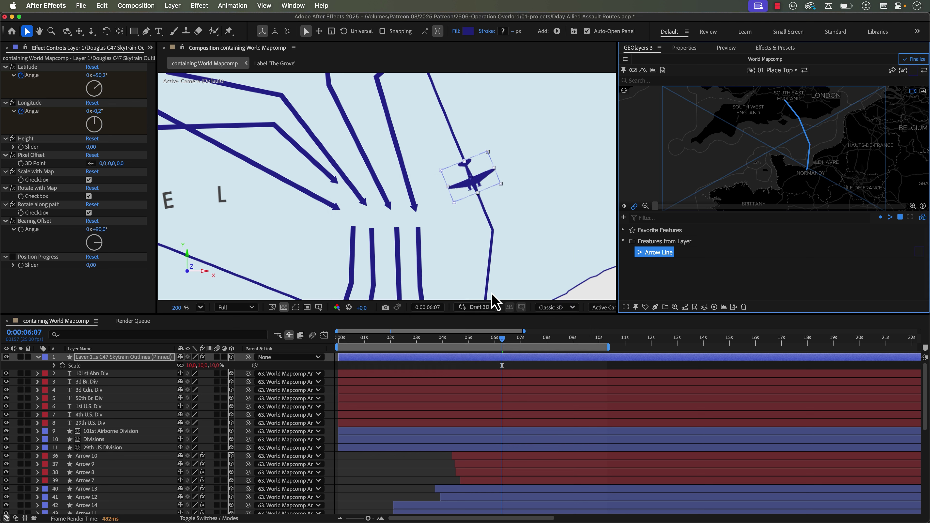
Step: Reveal the Skytrain layer's latitude and longitude keyframes and scrub back to 0:00:05:14 to review its flight along the air route
click(421, 365)
click(525, 360)
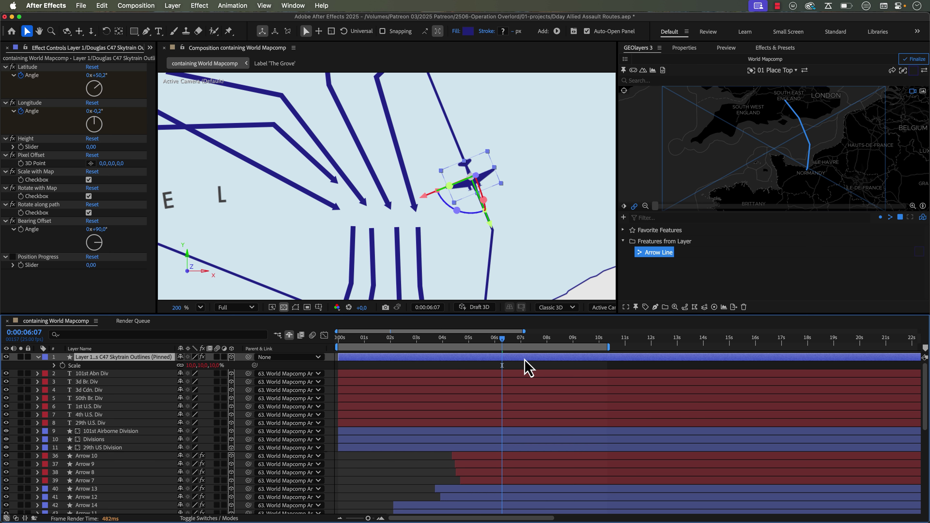
key(u)
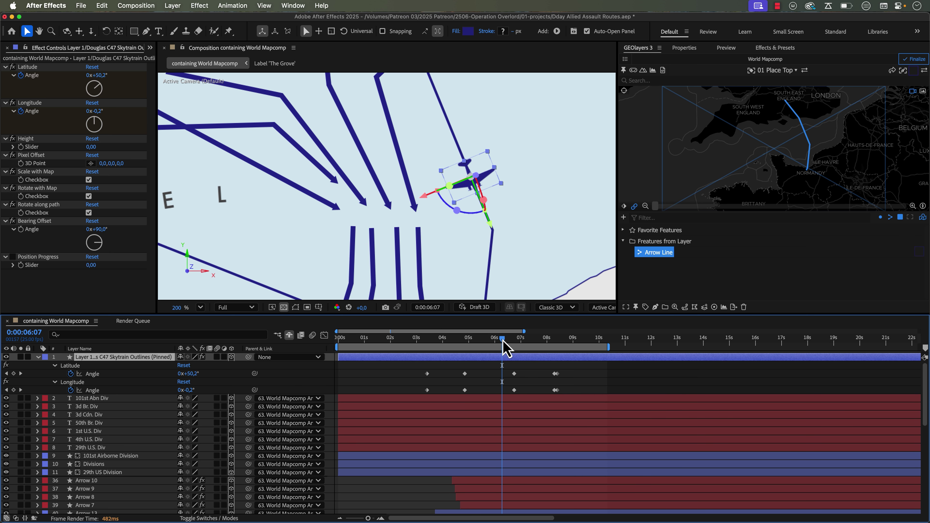
drag(502, 348, 484, 341)
key(comma)
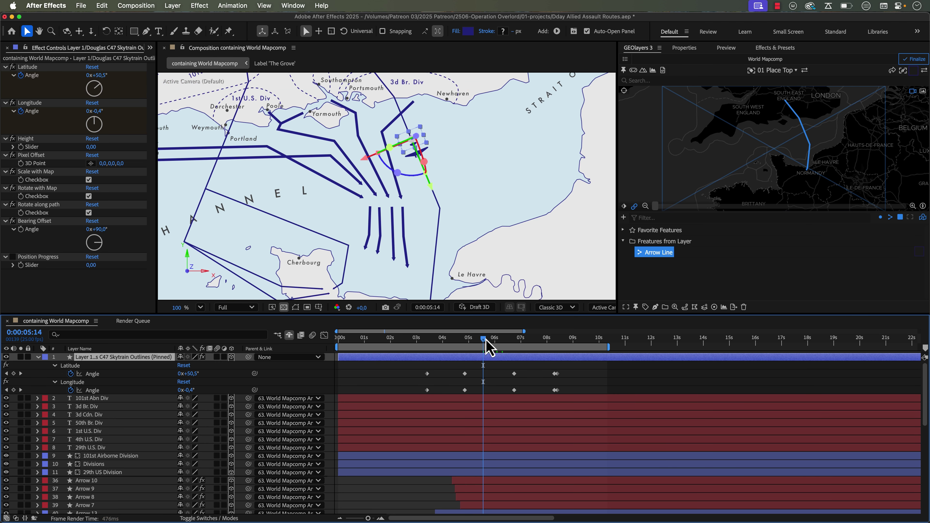
Step: Enable the Skytrain layer's Position Progress effect and try advancing the plane along the route to 57
click(29, 258)
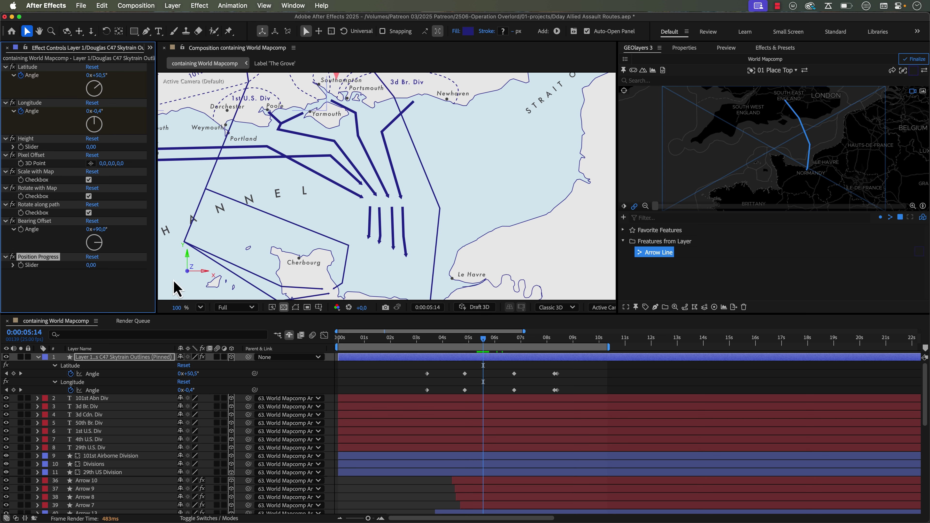
drag(94, 266, 110, 264)
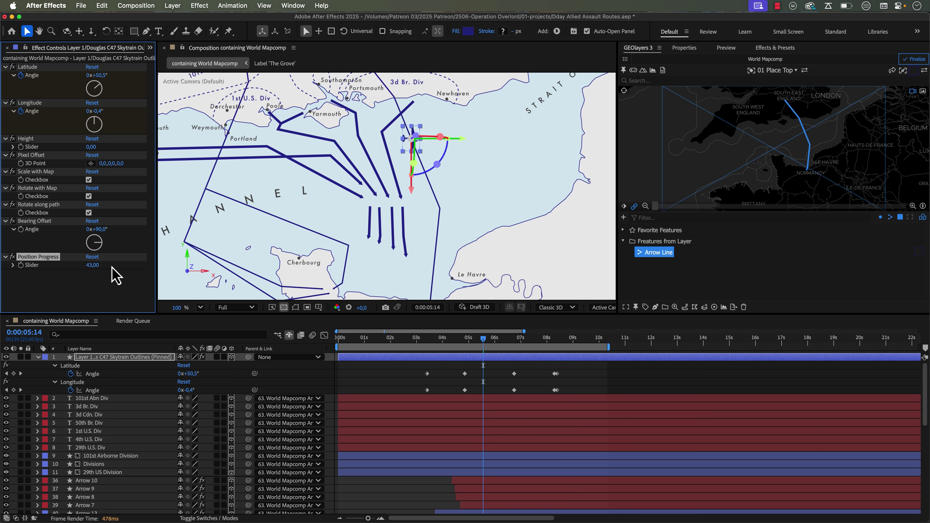
click(624, 380)
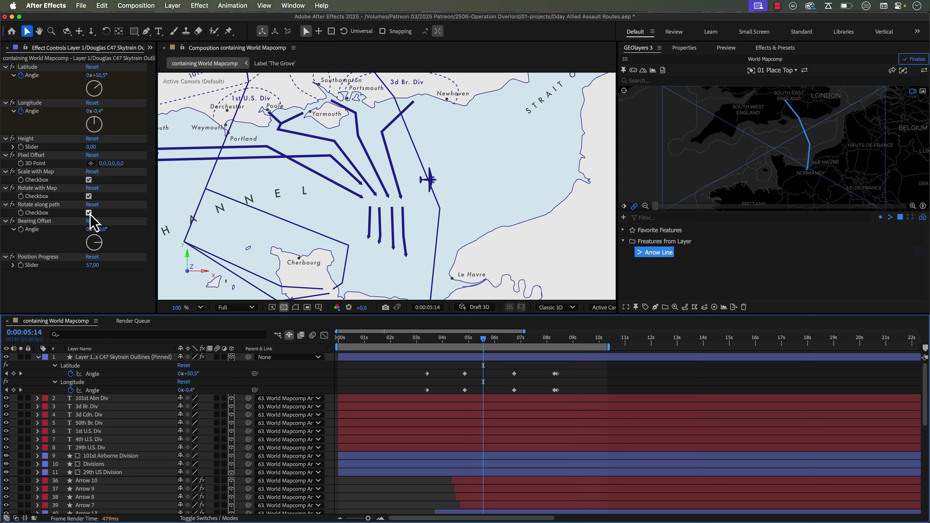
Step: Try a 72° Z Rotation on the Skytrain layer with Position Progress at 75, checking the plane at 0:00:04:10
click(94, 221)
key(r)
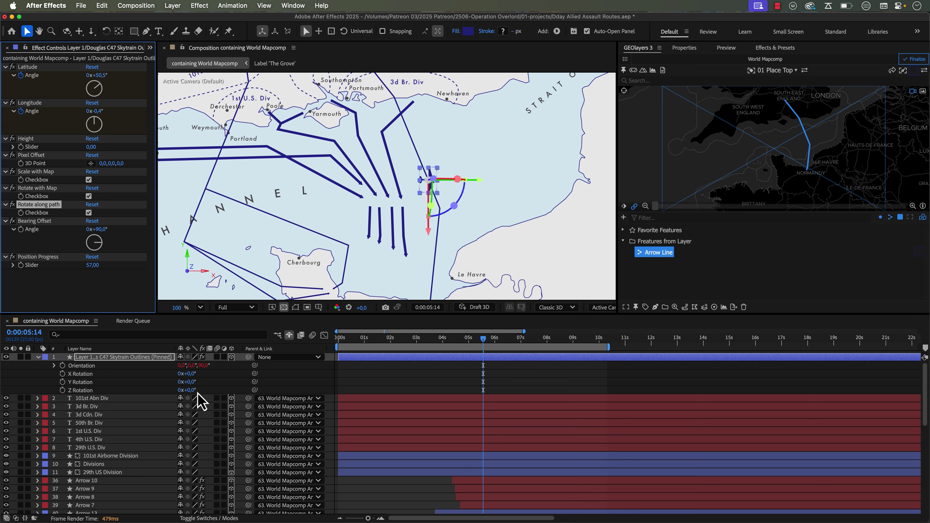
drag(193, 391, 225, 386)
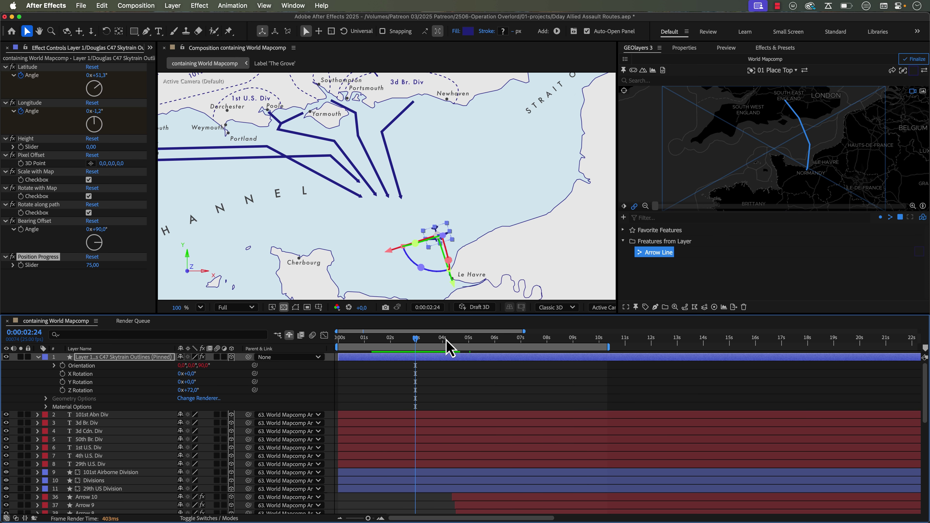
drag(446, 340, 453, 340)
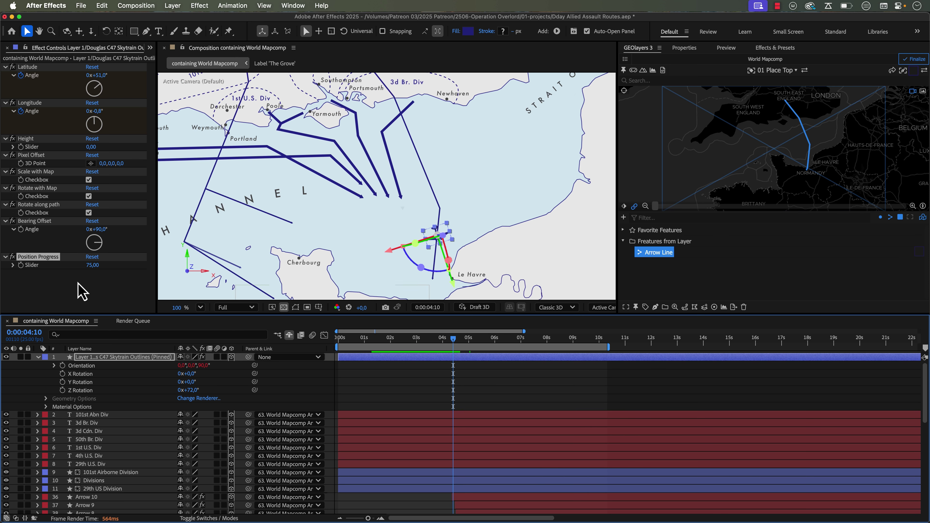
Step: Turn off the Position Progress effect and review the plane's keyframed flight up to 0:00:05:18
click(13, 257)
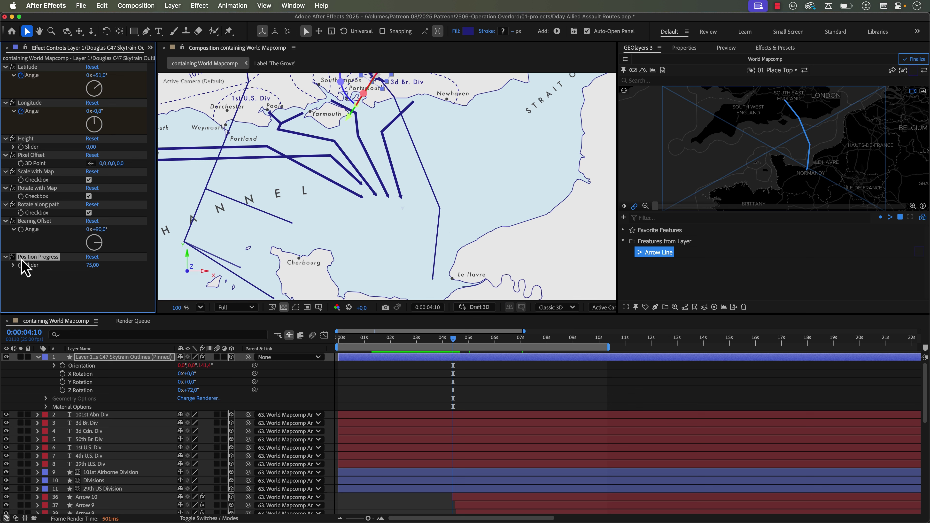
key(u)
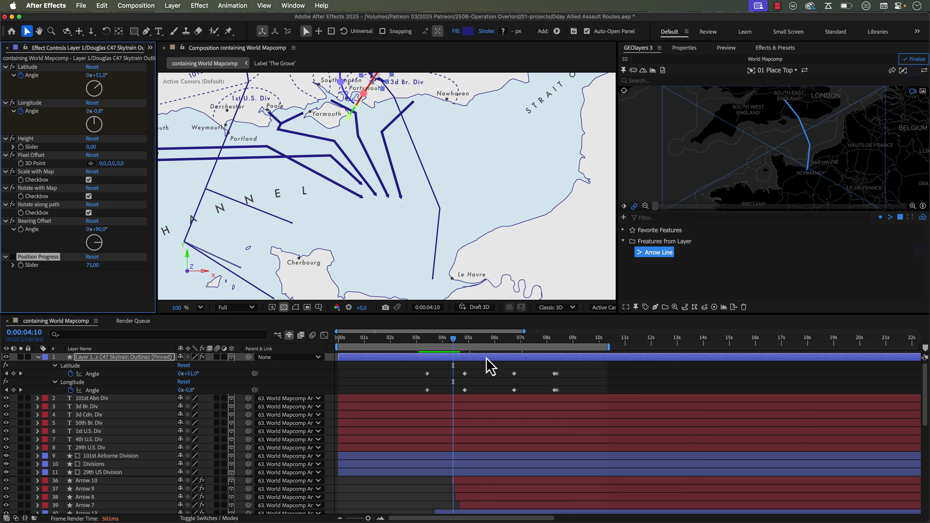
click(468, 340)
drag(472, 339, 487, 340)
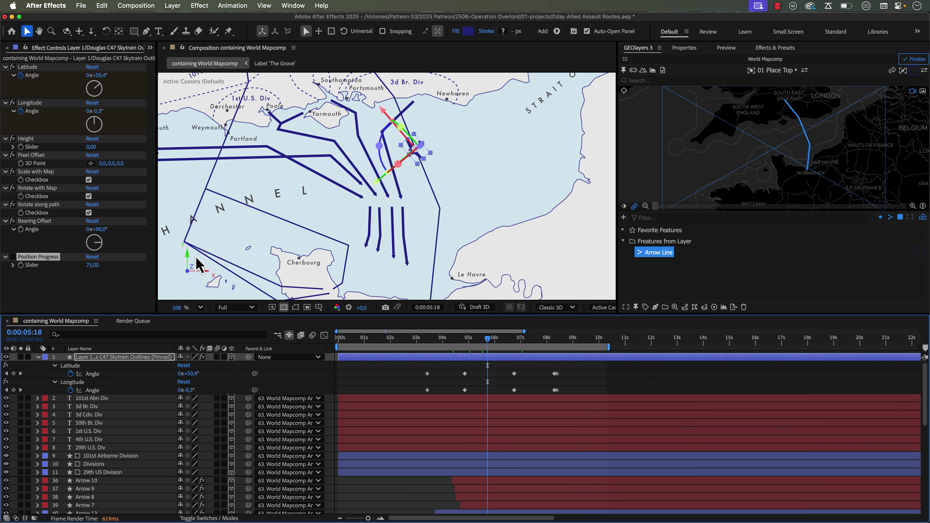
Step: Reset the Skytrain layer's Z Rotation to 0°
key(r)
click(193, 391)
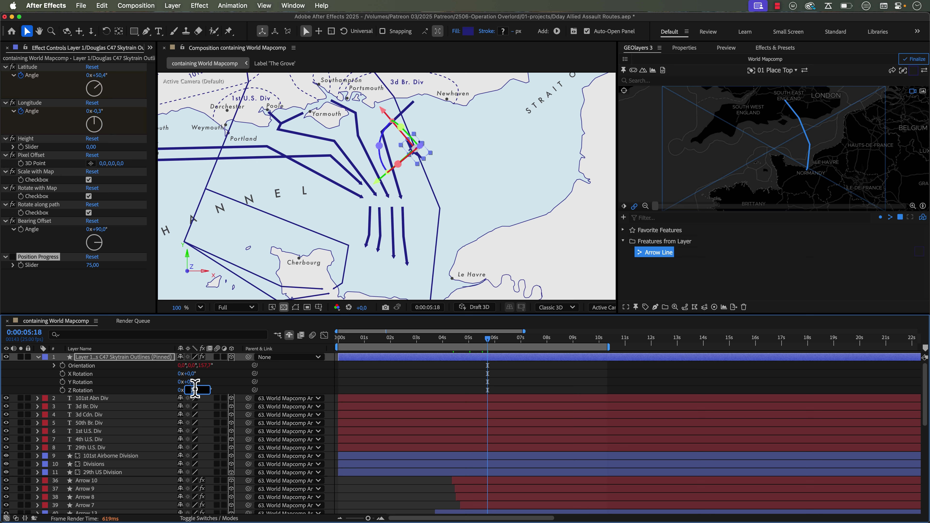
text(0)
key(Return)
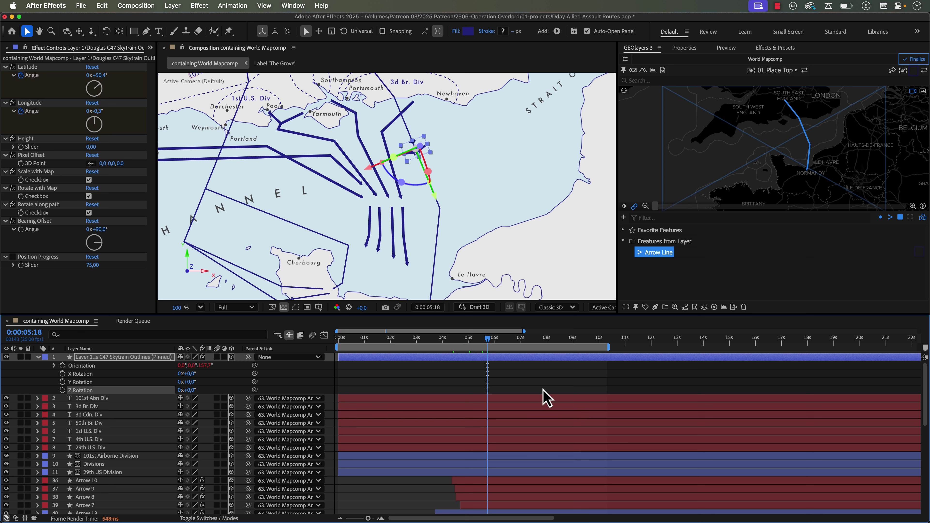
Step: Spread the Skytrain's latitude and longitude keyframes proportionally from near the composition start to about 16 seconds to slow the flight
key(F2)
drag(481, 340, 515, 345)
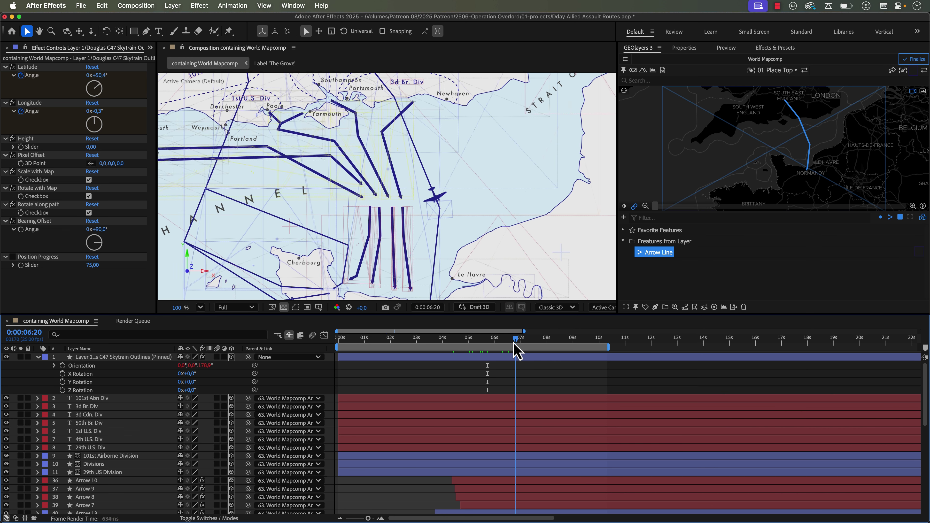
key(u)
drag(575, 367, 405, 413)
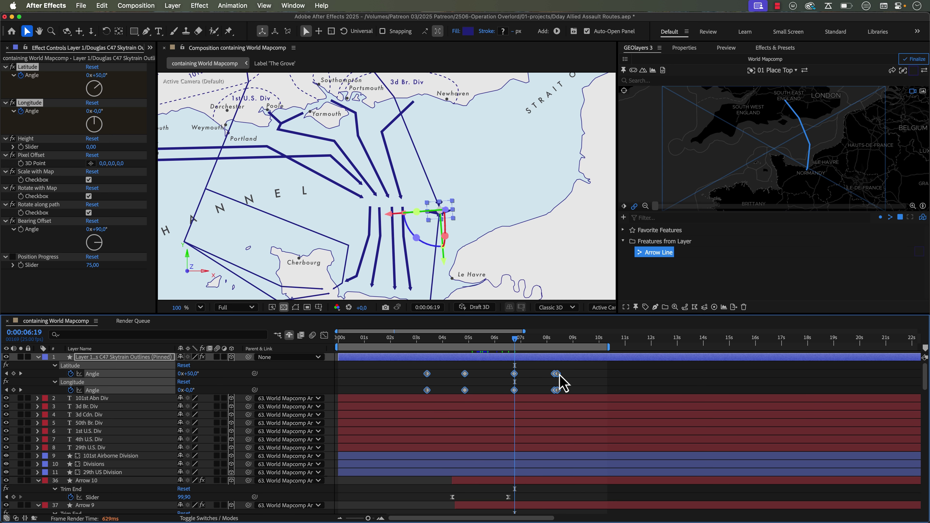
drag(559, 375, 637, 376)
drag(427, 374, 344, 379)
drag(670, 373, 767, 375)
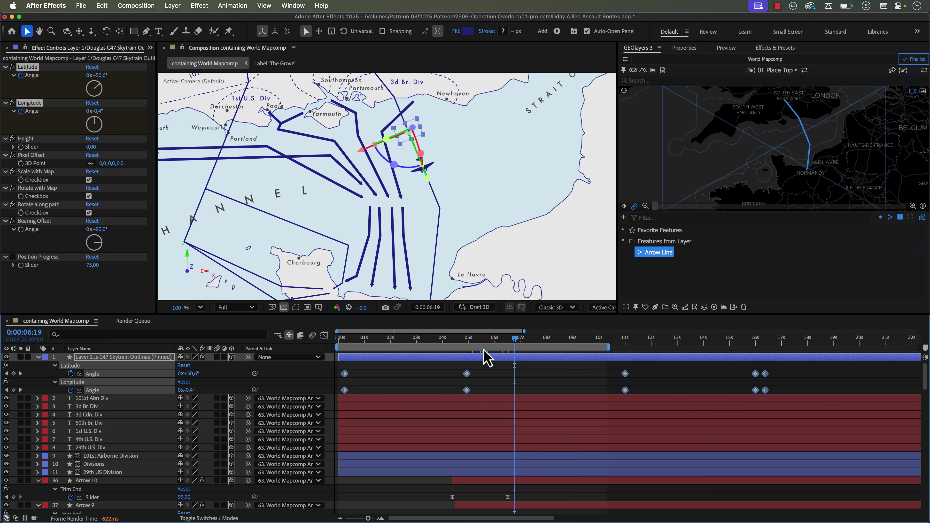
Step: Trim the Skytrain layer to run from 0:00:04:22 to 0:00:09:10
drag(530, 340, 583, 343)
click(627, 366)
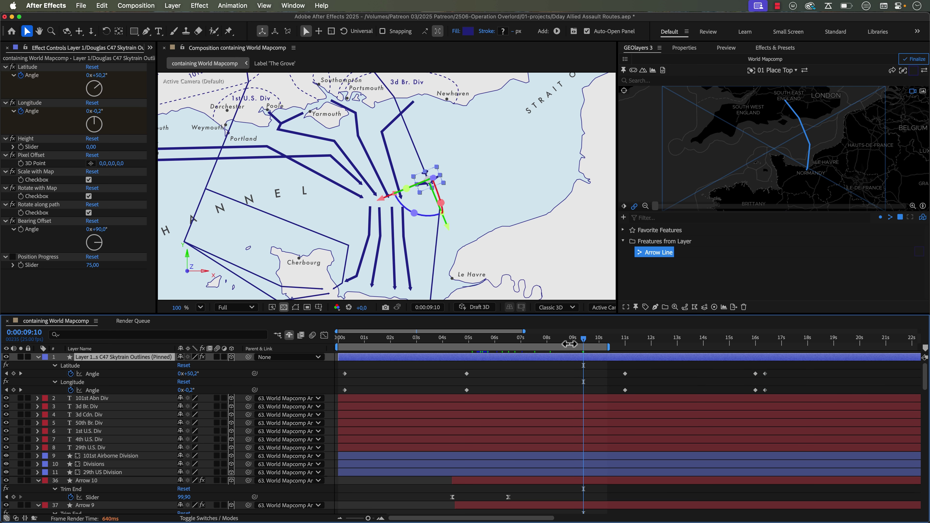
key(super+z)
Step: Find the Fade In+Out - frames preset by searching for "fade in" and apply it to the Skytrain layer
click(774, 48)
click(656, 60)
click(656, 60)
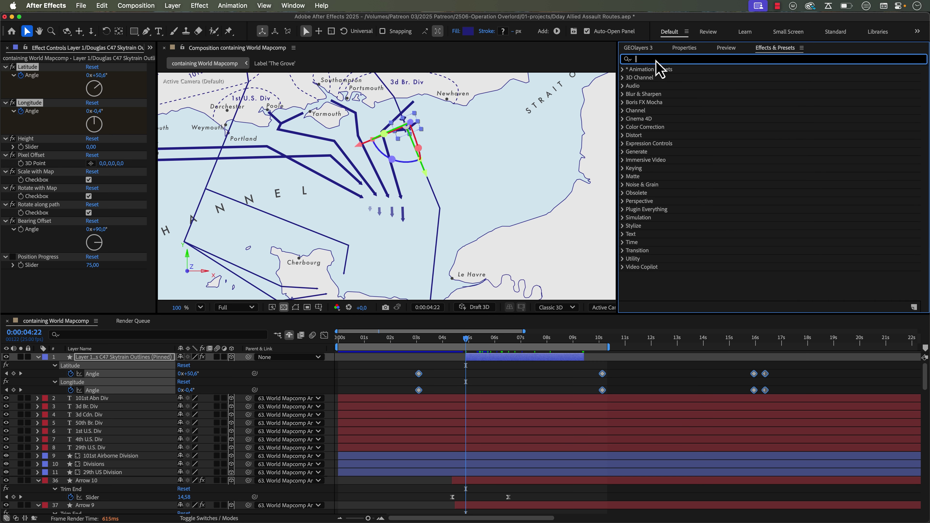
text(fade in)
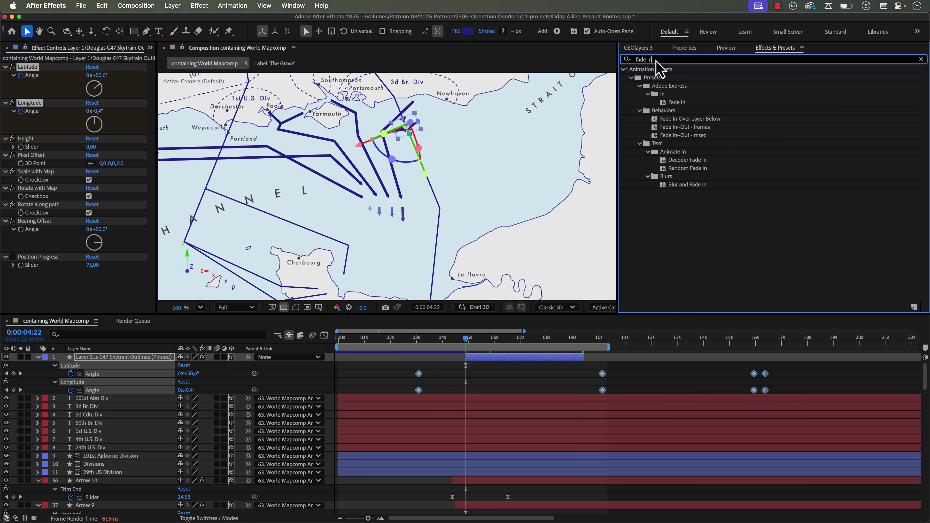
double_click(680, 127)
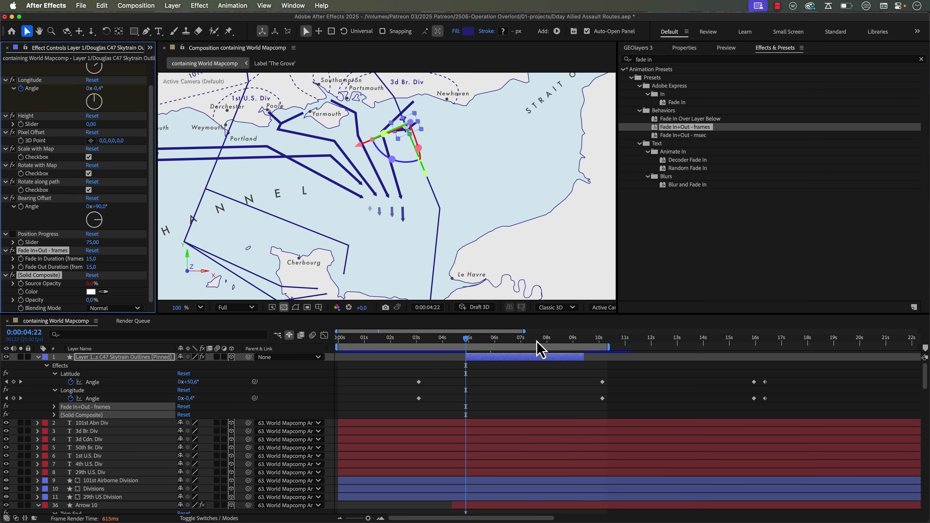
click(650, 405)
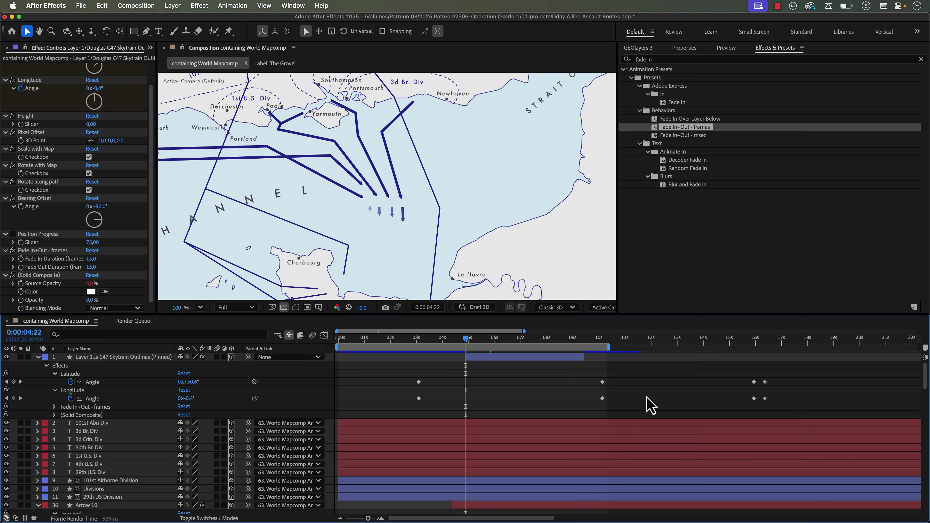
Step: Preview the plane's fade-in and inspect it up close on the eastern air route at 0:00:06:17
key(space)
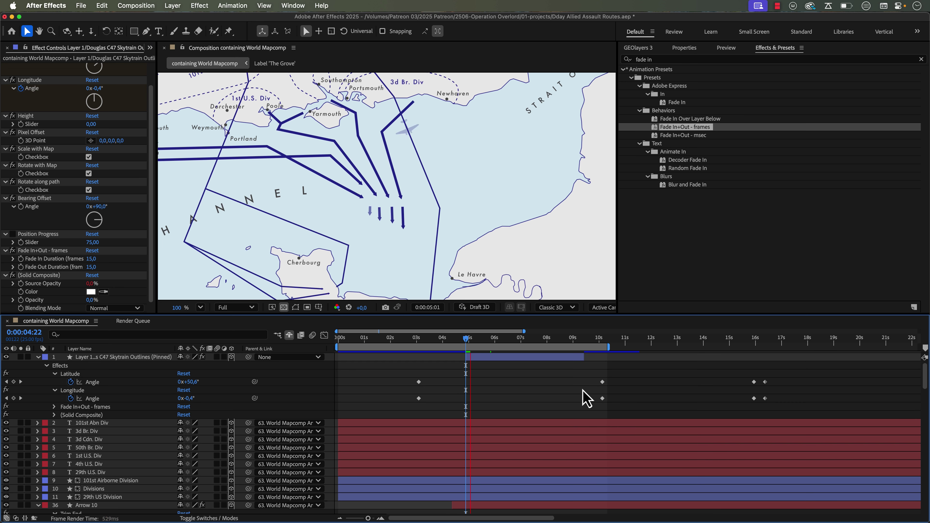
click(507, 347)
click(512, 341)
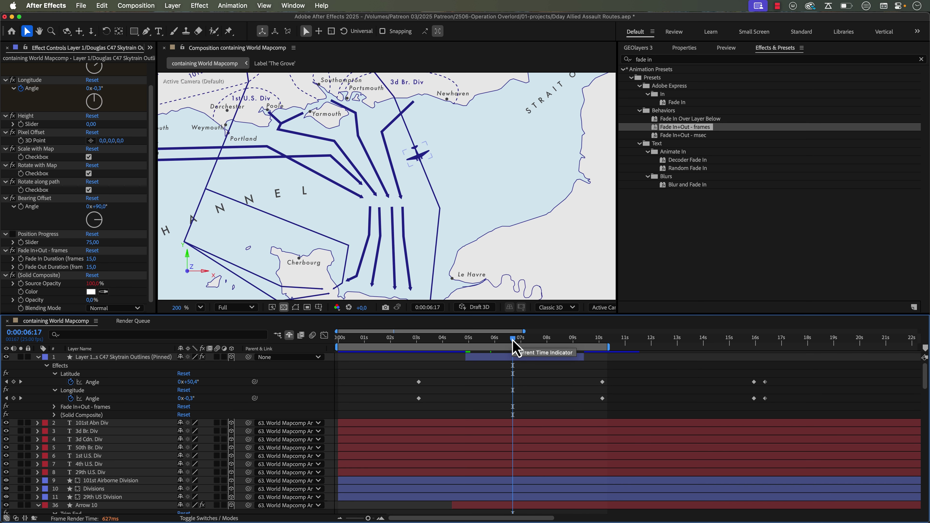
key(h)
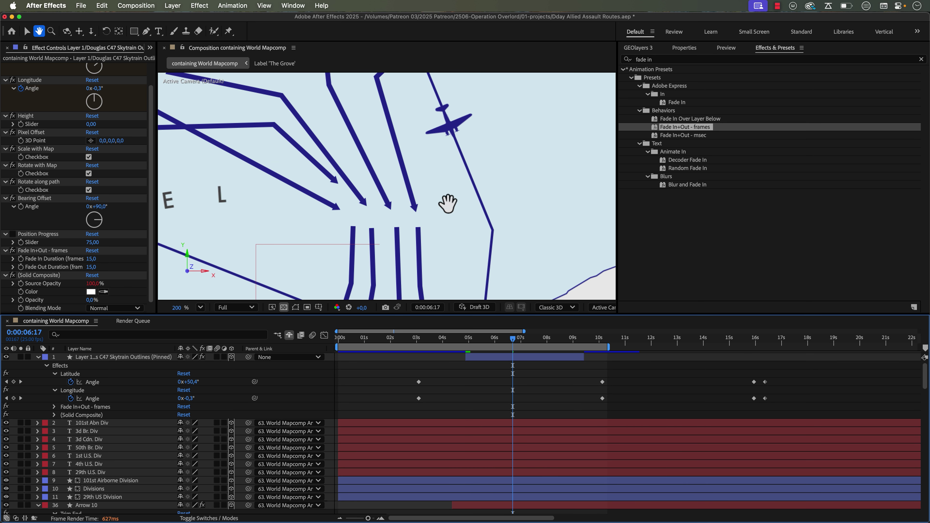
drag(446, 201, 436, 161)
key(v)
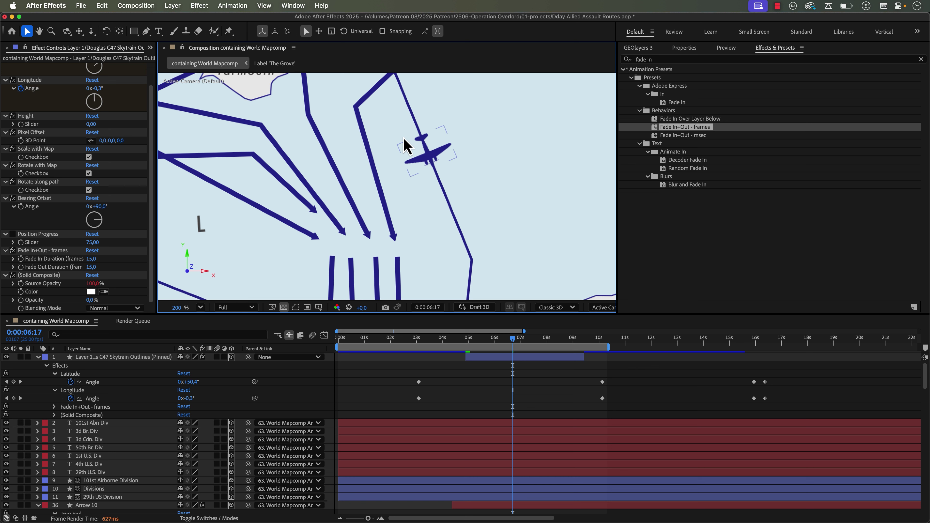
Step: Switch to Illustrator to examine the plane symbols on the Operation Overlord reference map, and return to After Effects
key(super+Tab)
key(super+Tab)
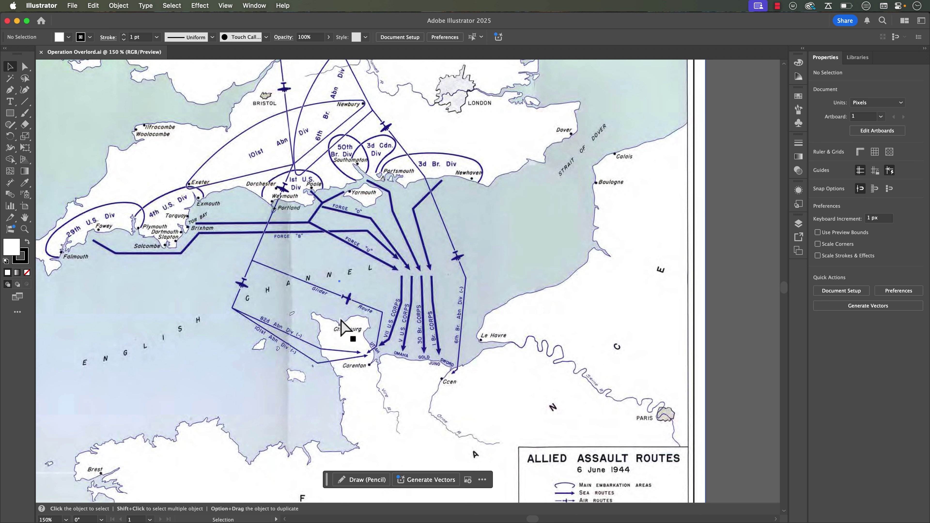
key(super+Tab)
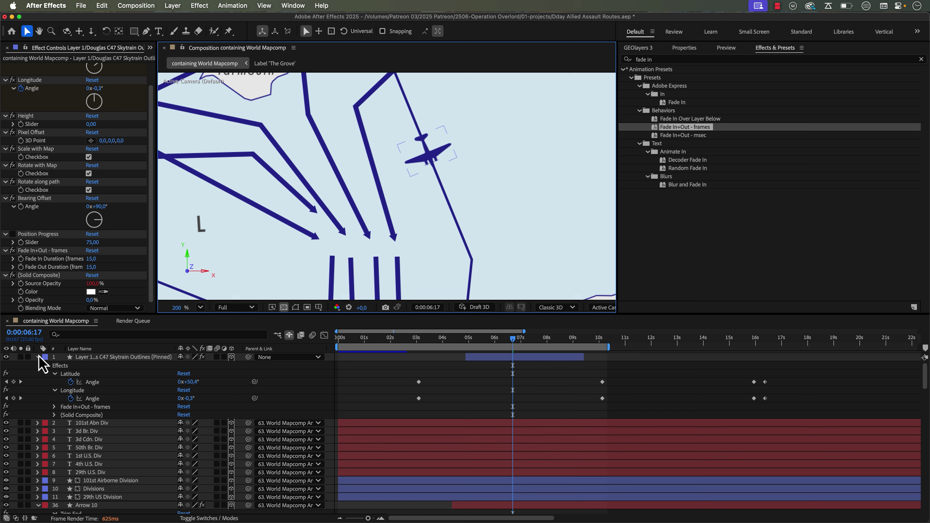
Step: Duplicate the Skytrain layer and rename the copy C47 MATTE
click(38, 356)
click(103, 358)
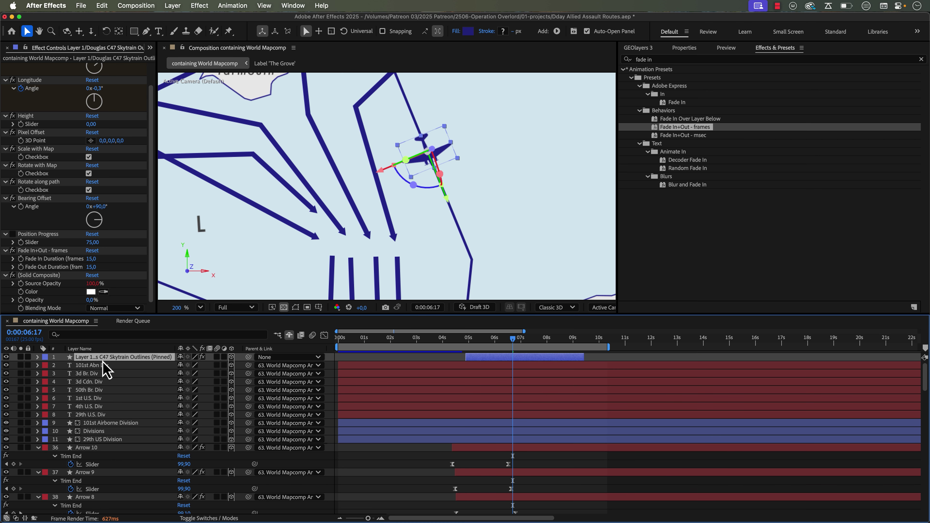
key(super+d)
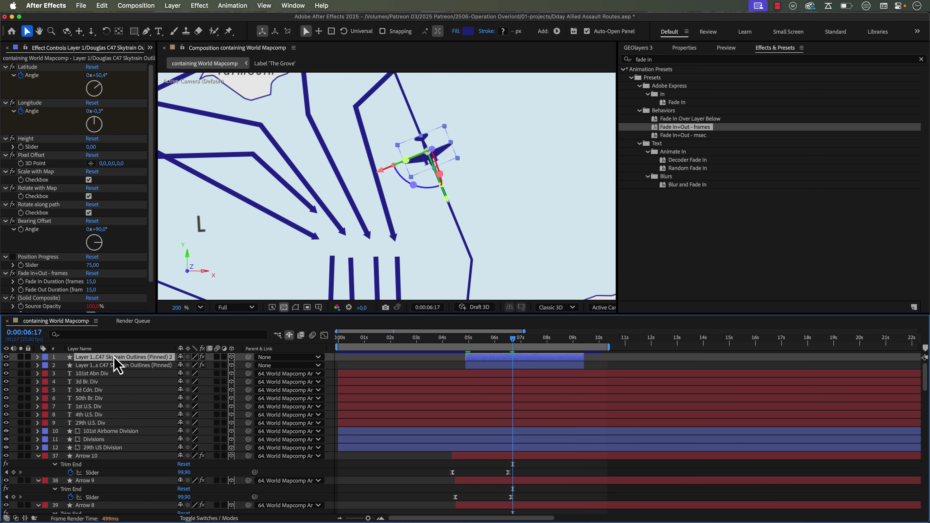
key(Return)
text(C47 MATTE)
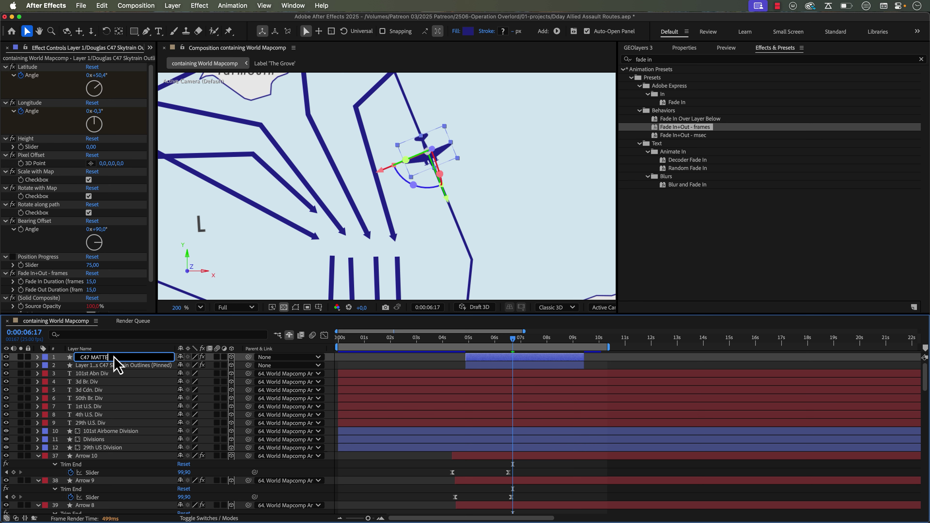
key(Return)
Step: Add a solid-color stroke 100 px wide to the C47 MATTE layer
click(487, 31)
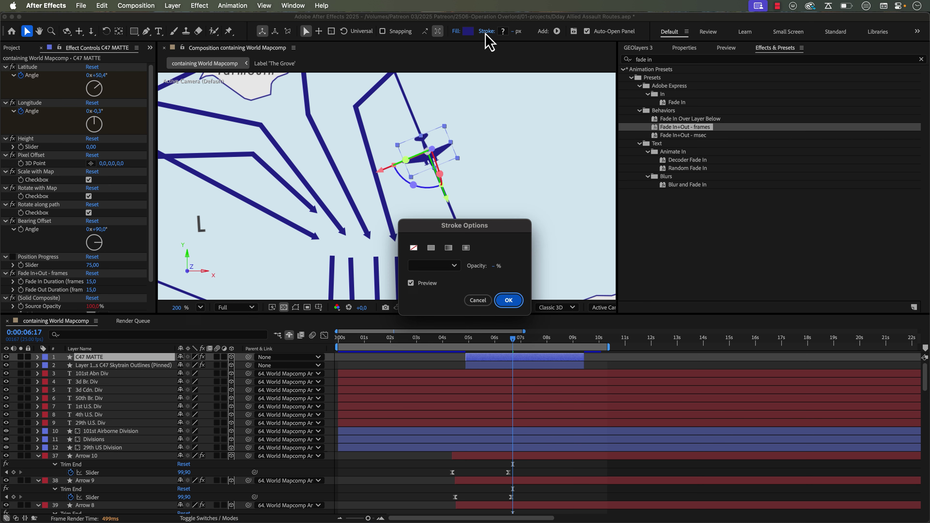
click(434, 250)
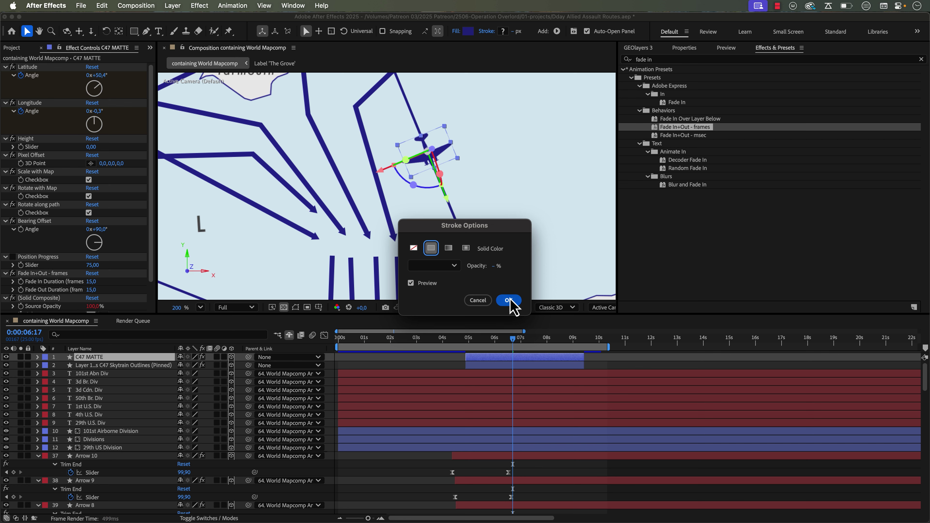
click(508, 300)
click(516, 32)
text(100)
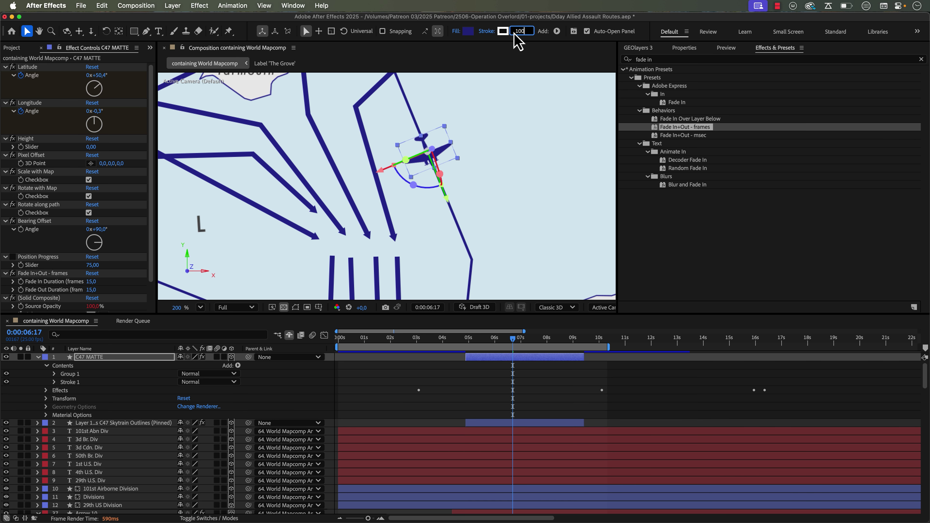
click(332, 326)
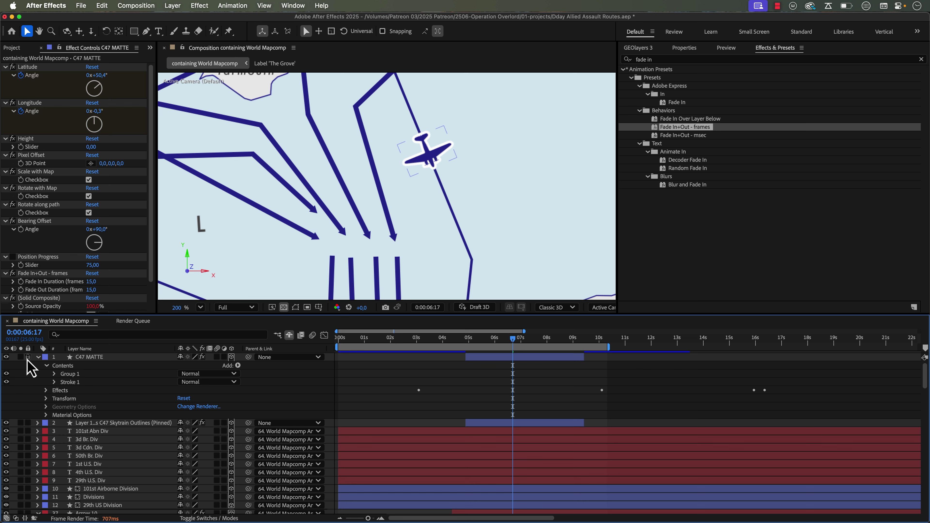
Step: Collapse the expanded properties of all timeline layers and select the Arrow 14 air route layer
click(38, 358)
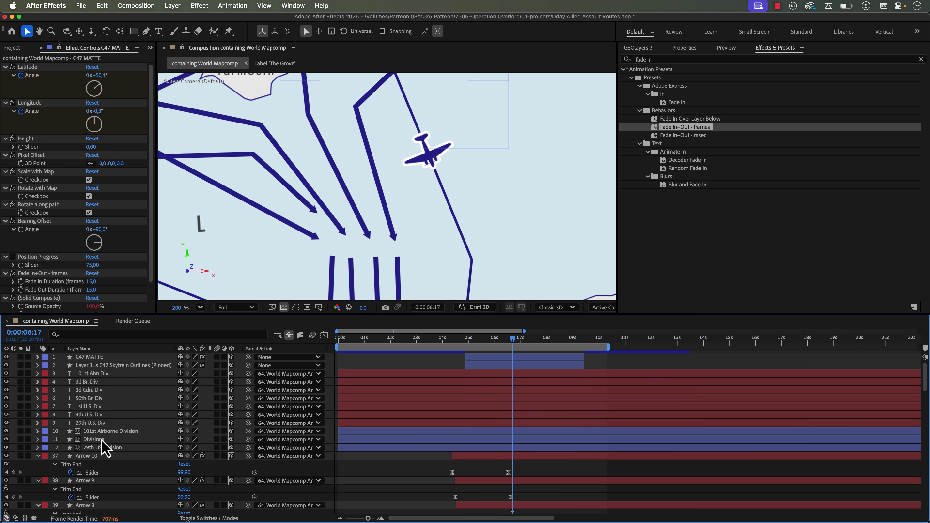
scroll(75, 468, down, 10)
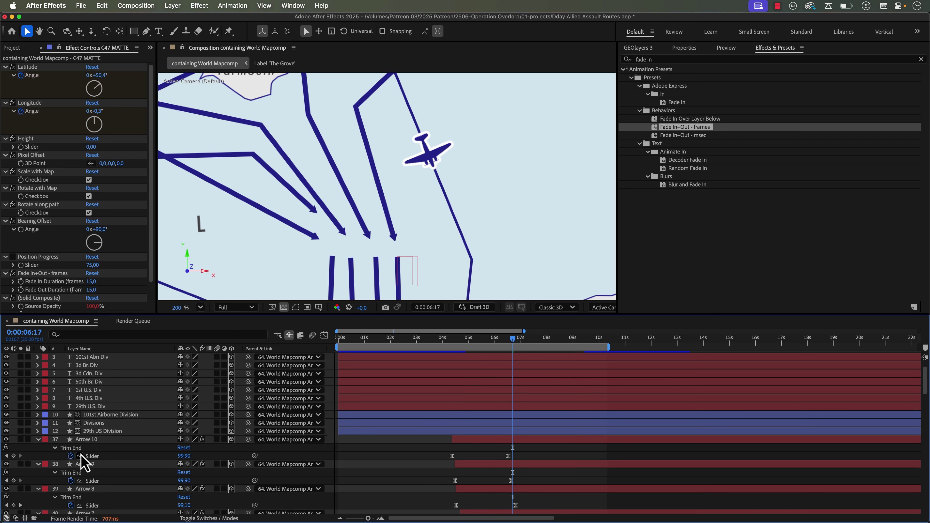
scroll(88, 454, up, 10)
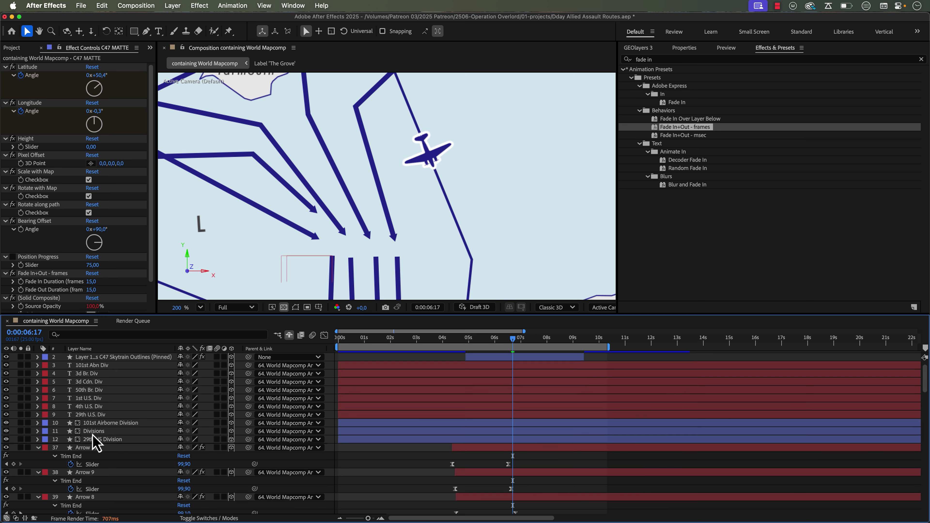
click(94, 441)
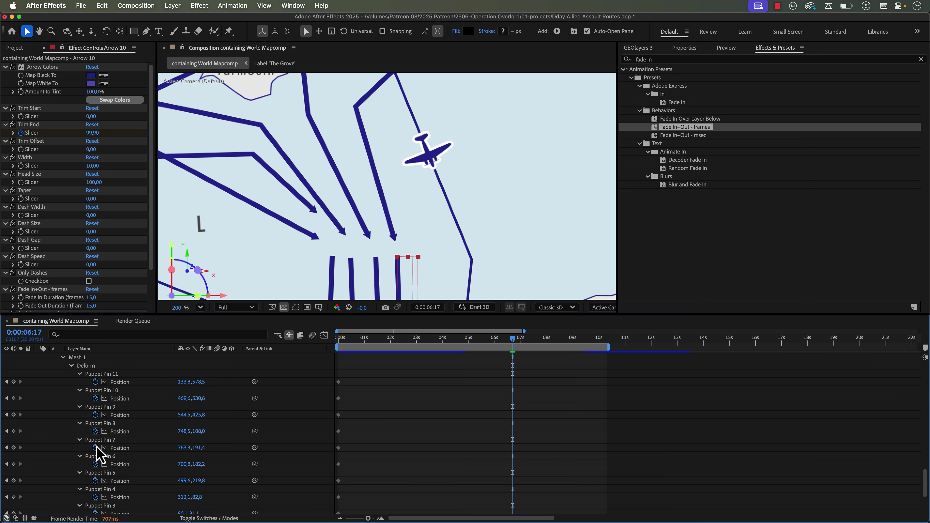
scroll(96, 452, down, 6)
key(super+a)
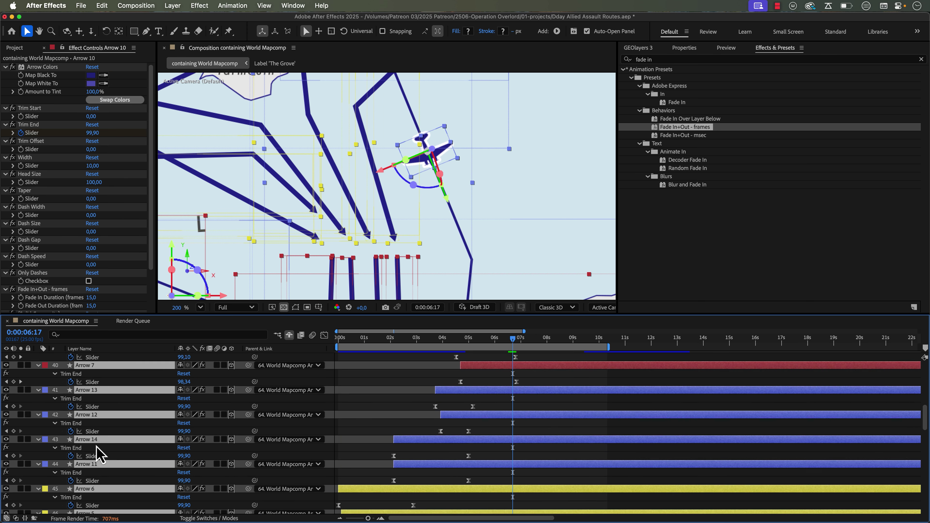
key(u)
click(86, 505)
scroll(110, 507, down, 3)
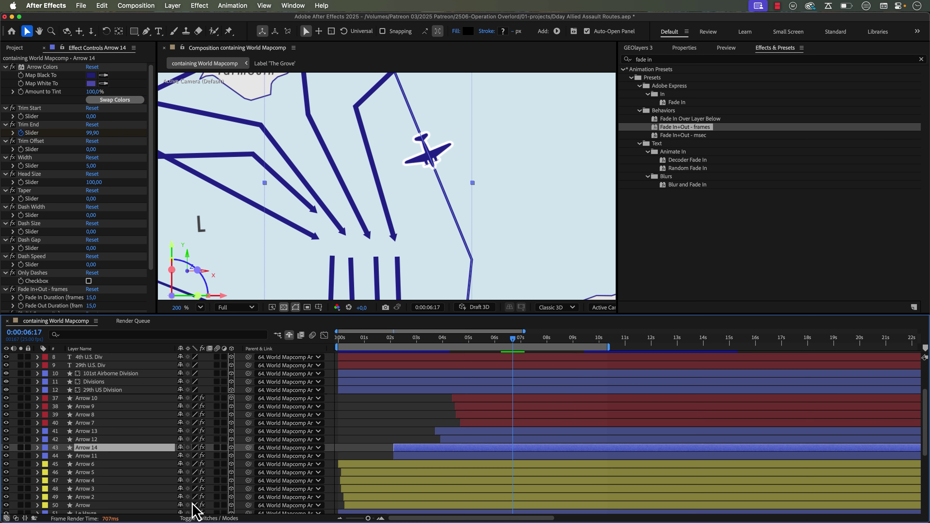
Step: Show the track matte settings and assign C47 MATTE as the inverted track matte of the Arrow 14 layer
click(207, 518)
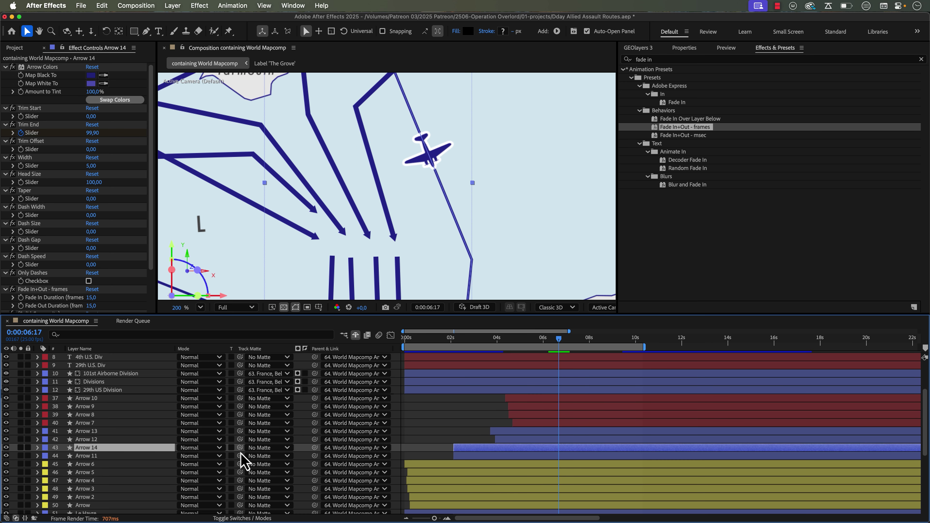
drag(241, 447, 89, 365)
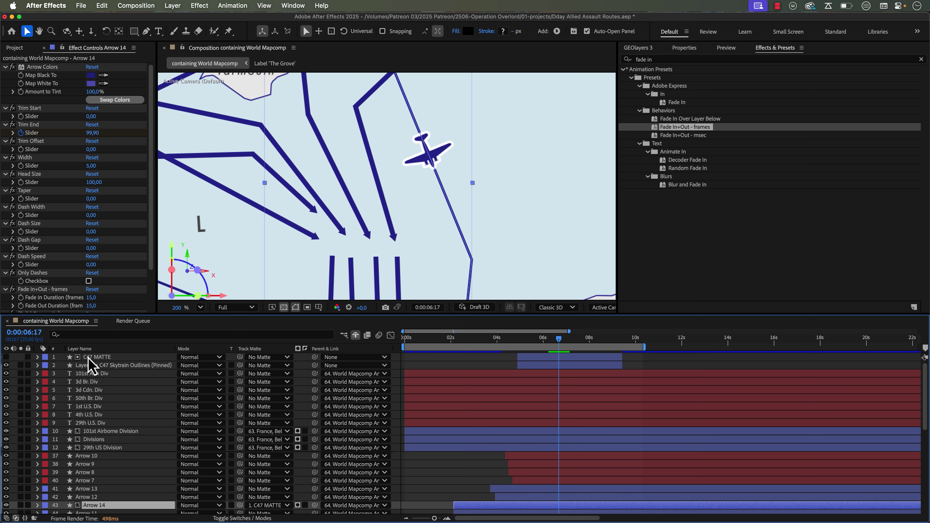
scroll(293, 510, down, 1)
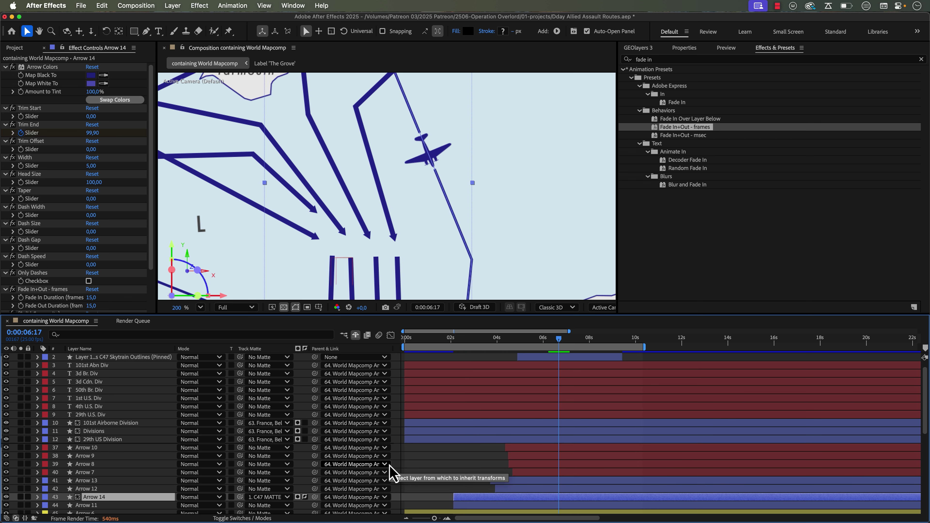
click(438, 468)
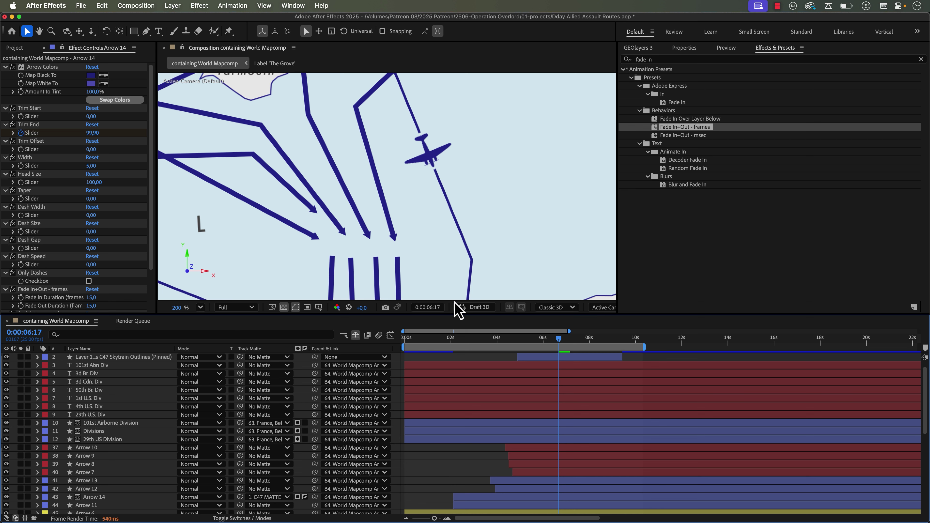
Step: Inspect the matte's effect around the plane on the eastern air route, in the full map view and up close
scroll(454, 300, down, 5)
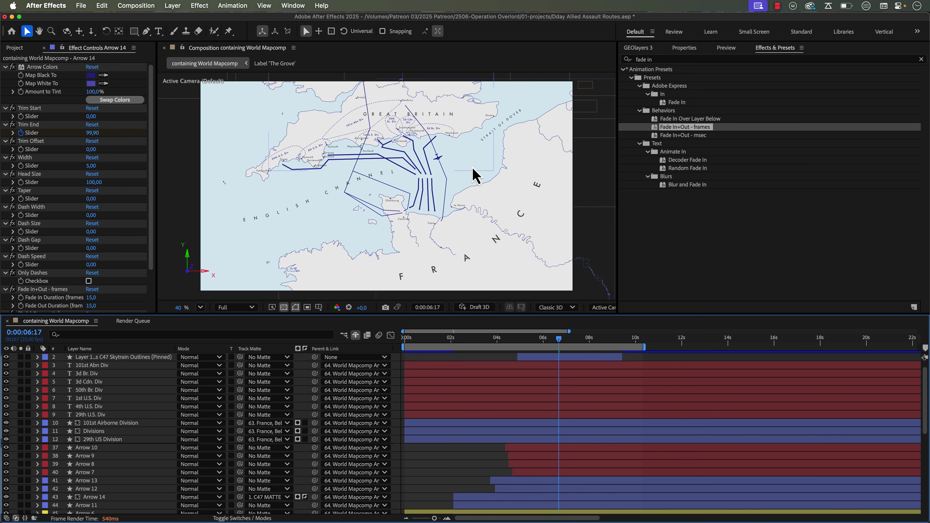
scroll(472, 172, up, 5)
key(h)
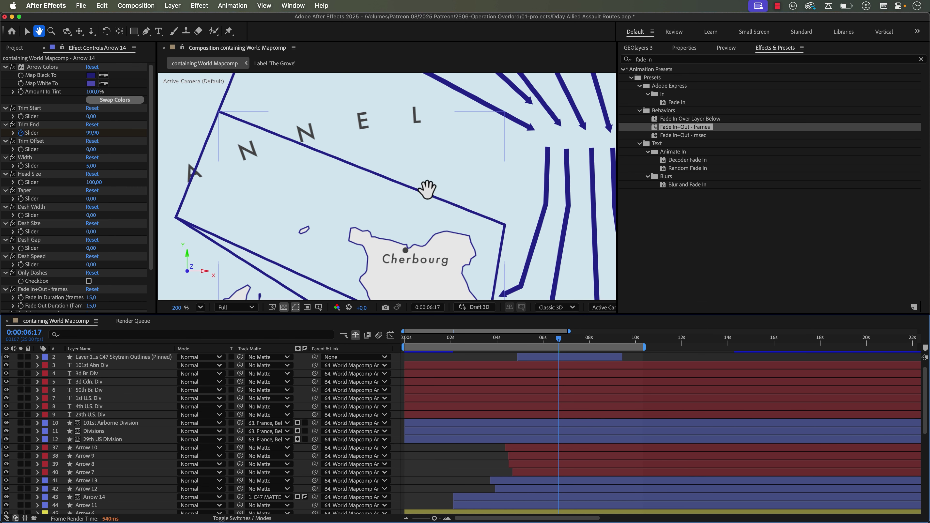
drag(427, 189, 338, 224)
drag(413, 193, 380, 224)
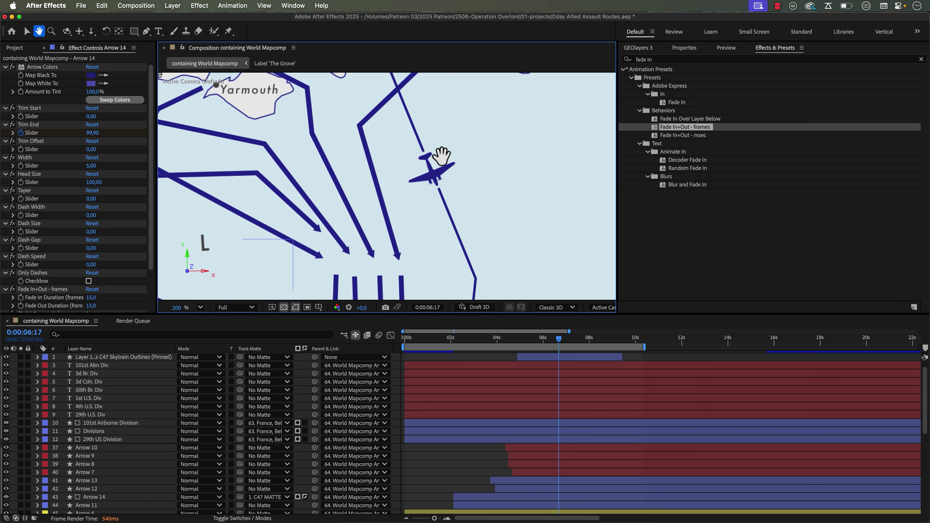
key(v)
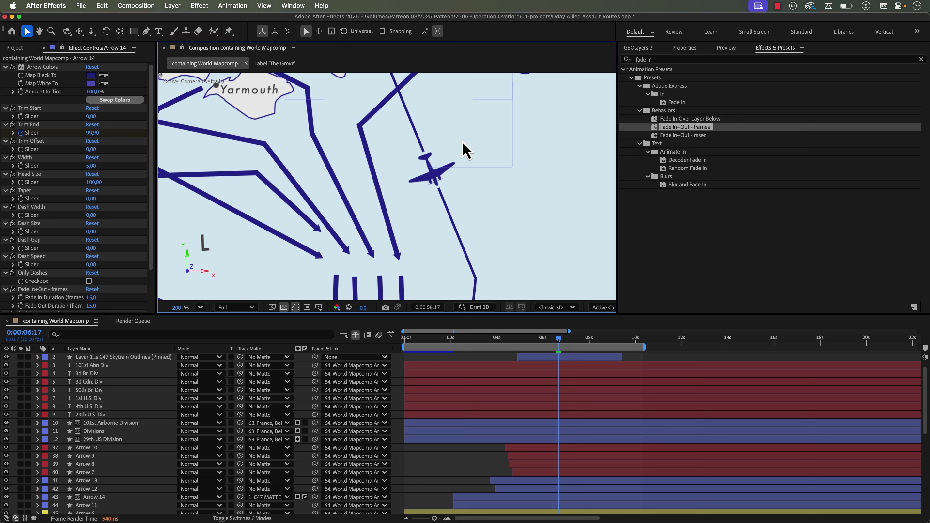
Step: Select the C47 MATTE layer for editing
scroll(104, 396, up, 1)
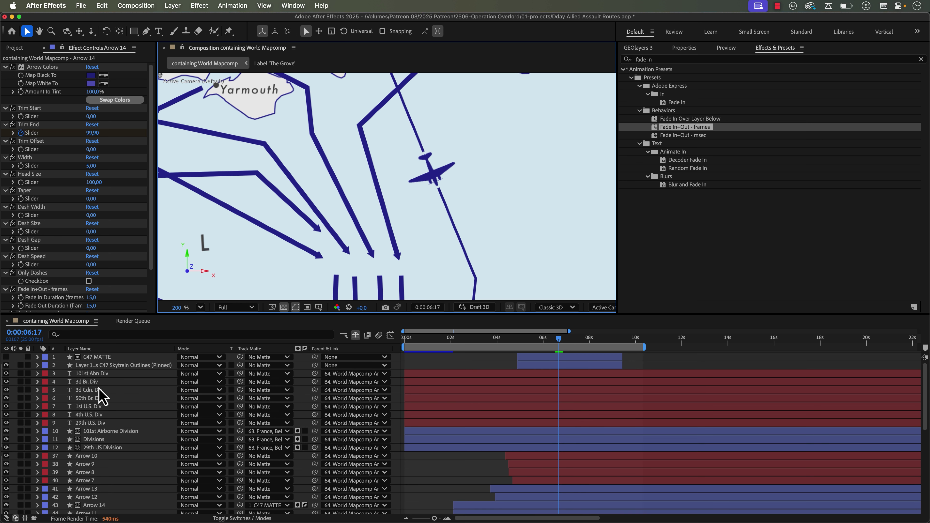
click(92, 358)
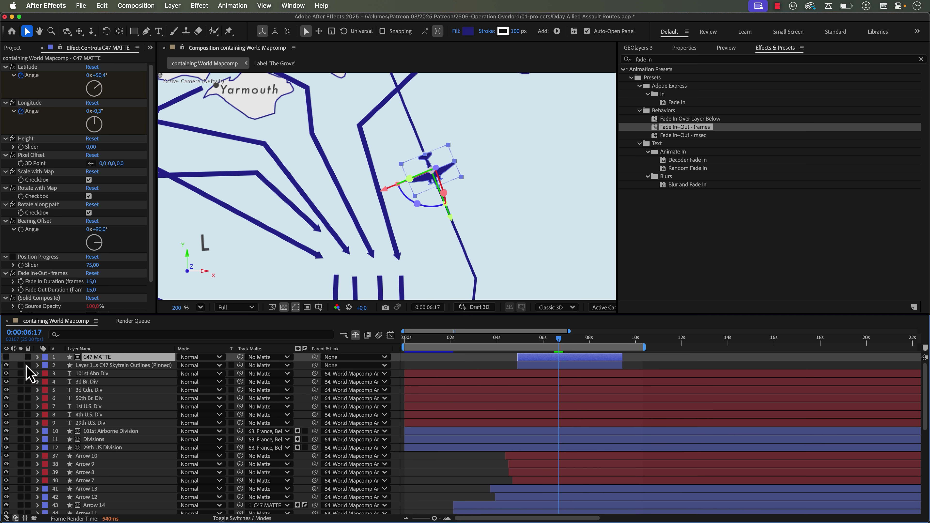